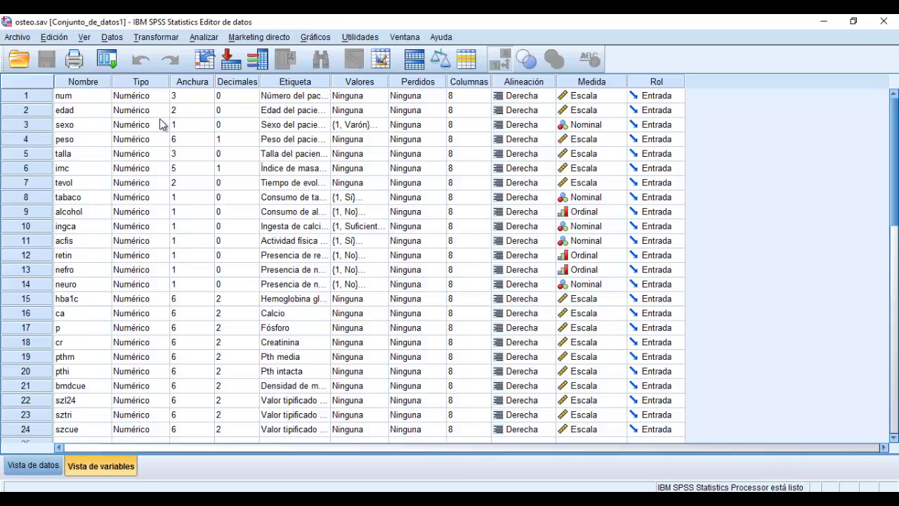
- View the variable type options of the sexo variable and close them without changes
left_click(161, 126)
left_click(161, 125)
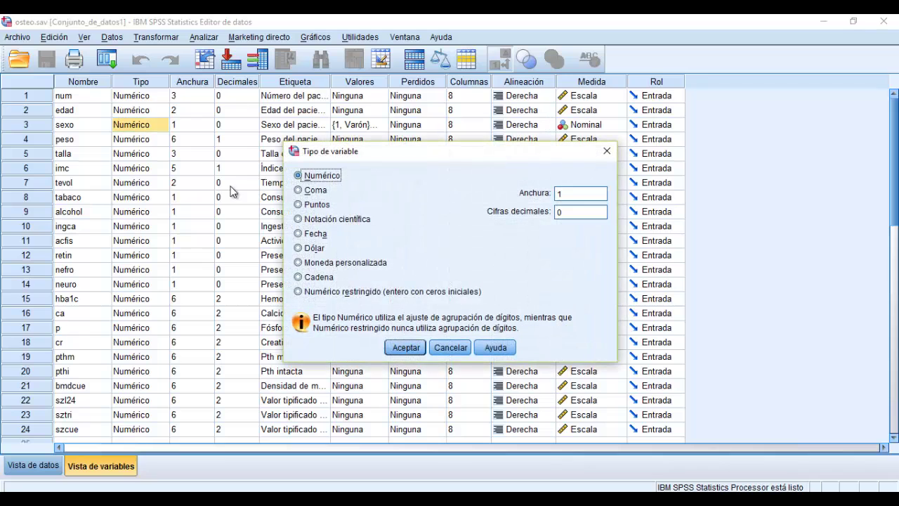
left_click(447, 349)
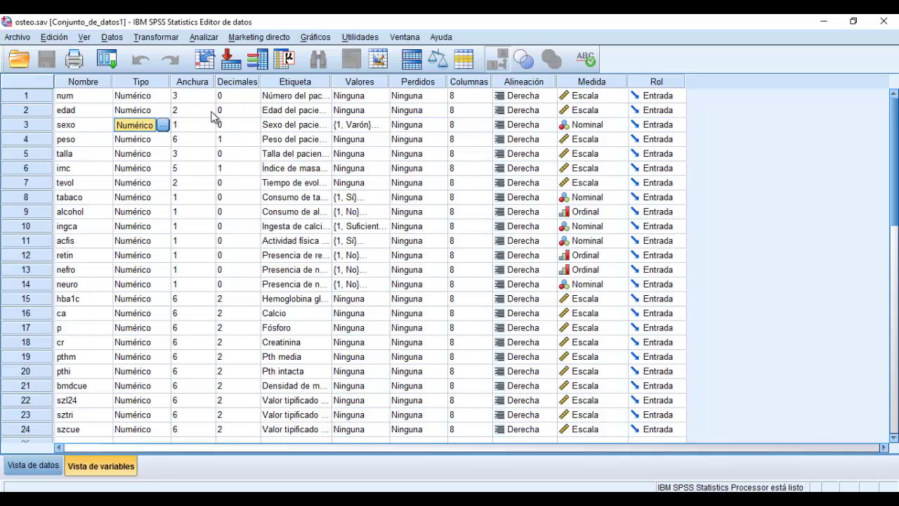
- Try adjusting the width of the edad variable, restore it to 2, and select its decimals setting
left_click(211, 112)
left_click(210, 113)
left_click(211, 108)
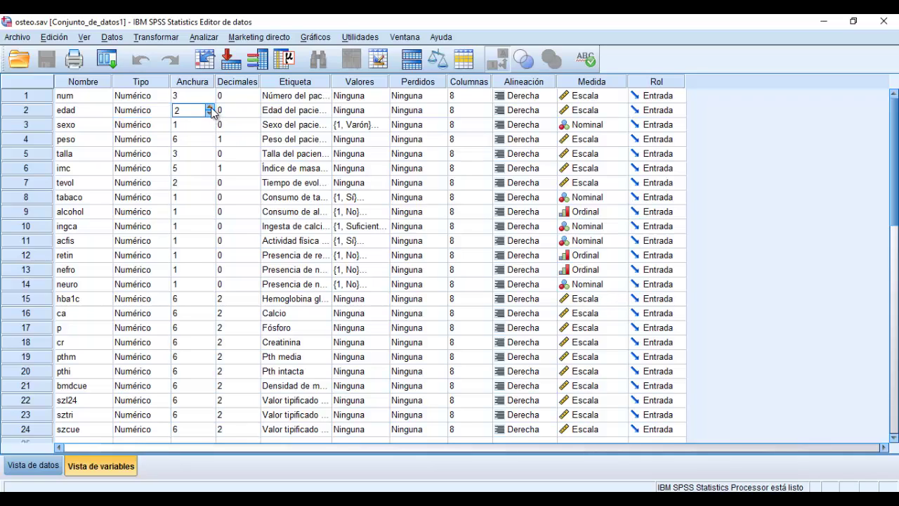
left_click(210, 113)
left_click(237, 112)
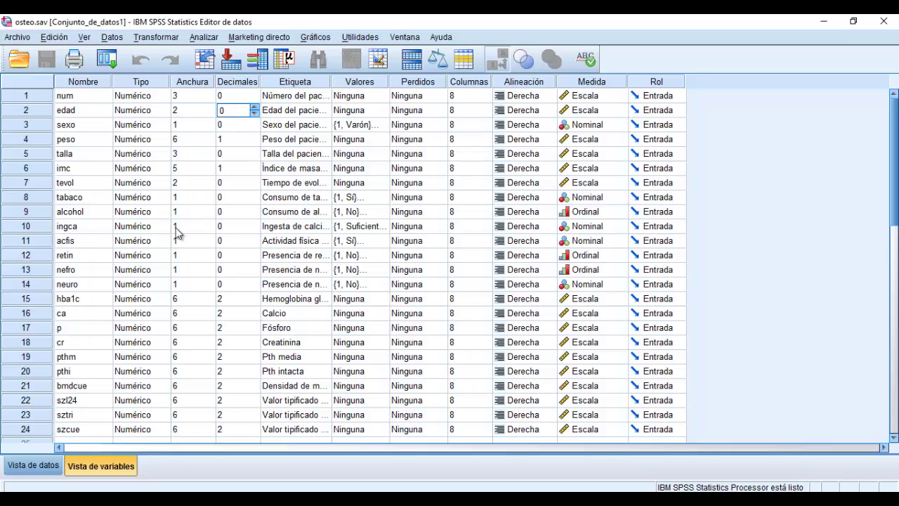
- Try raising the decimals of the talla variable to 2, and return them to 0
left_click(190, 154)
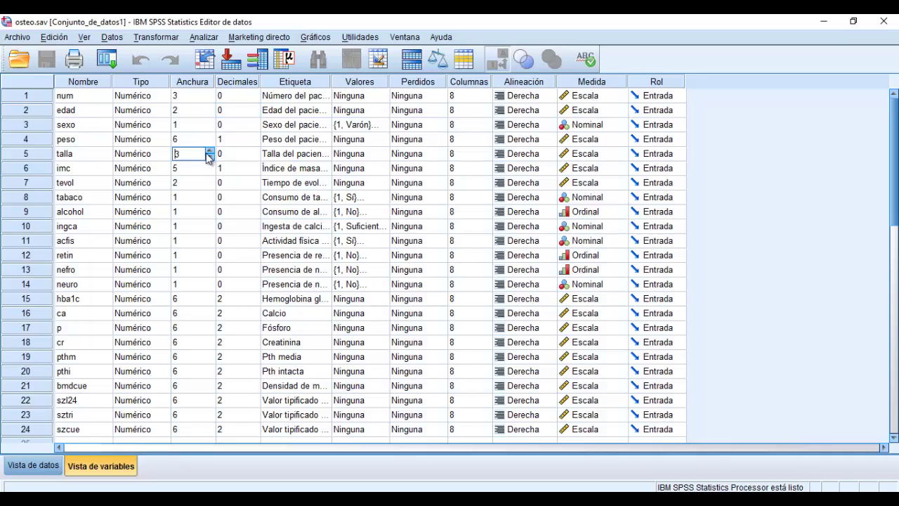
left_click(254, 154)
left_click(254, 151)
left_click(255, 151)
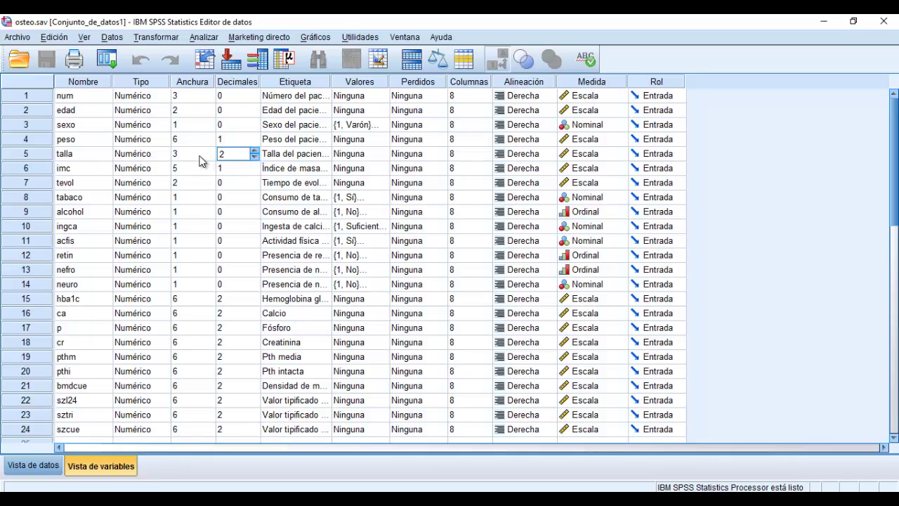
left_click(255, 159)
- Widen the Etiqueta column so longer labels fit, and examine the value labels defined for the sexo variable
left_click_drag(331, 82, 402, 85)
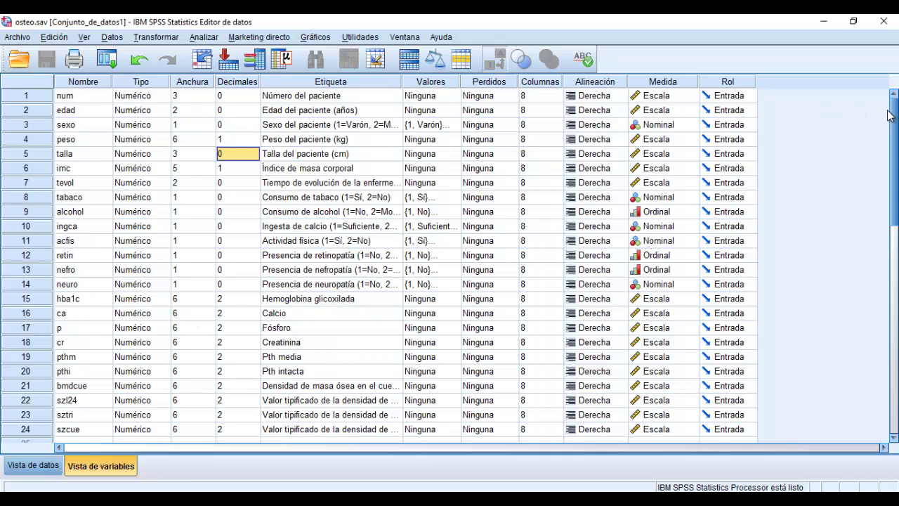
mouse_move(894, 138)
left_mouse_down()
mouse_move(894, 160)
mouse_move(894, 138)
left_mouse_up()
left_click(454, 127)
left_click(454, 125)
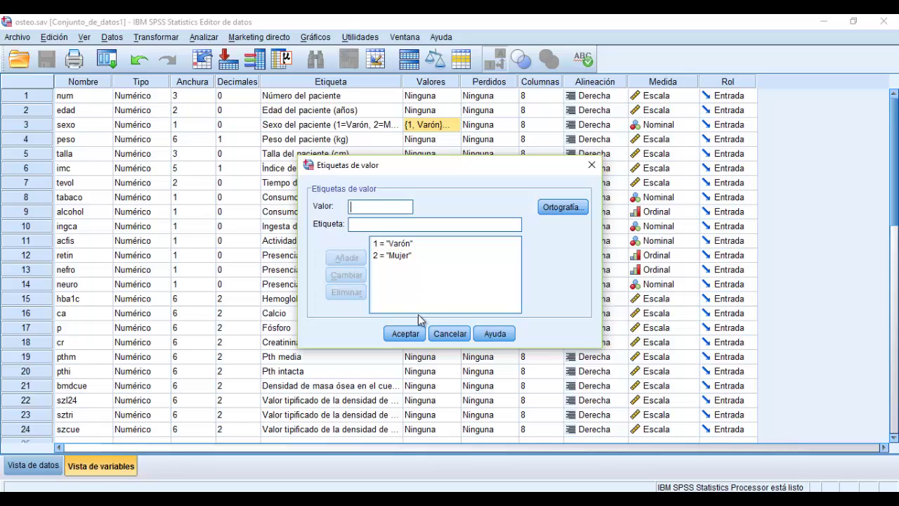
left_click(440, 333)
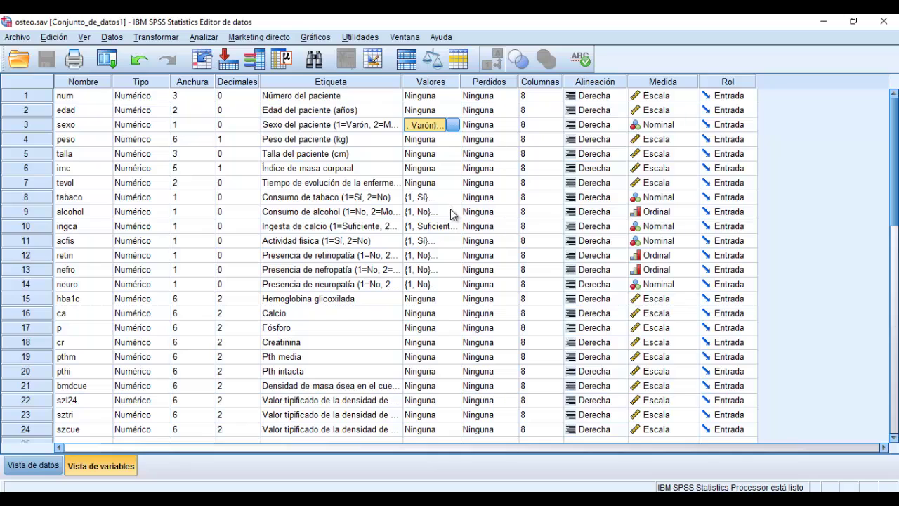
- View the value labels of the retin variable and look through the rest of the variable list
left_click(454, 255)
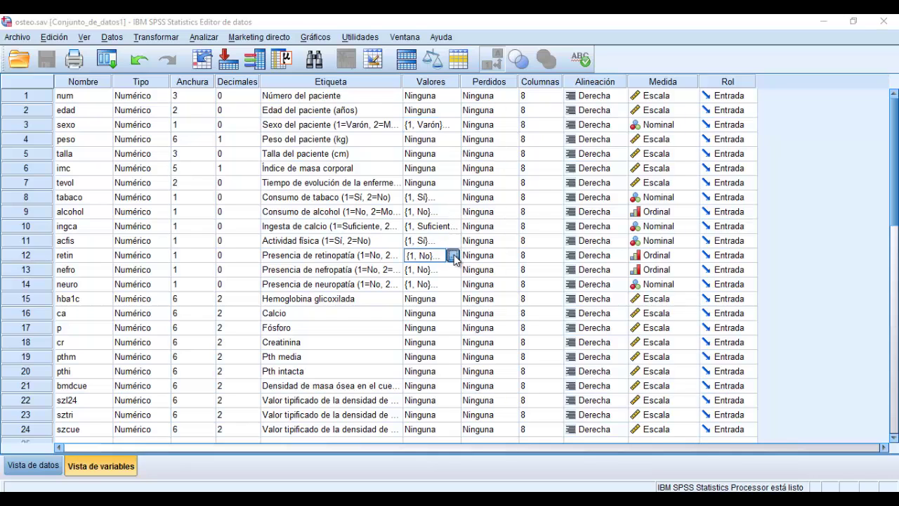
left_click(454, 255)
left_click(592, 165)
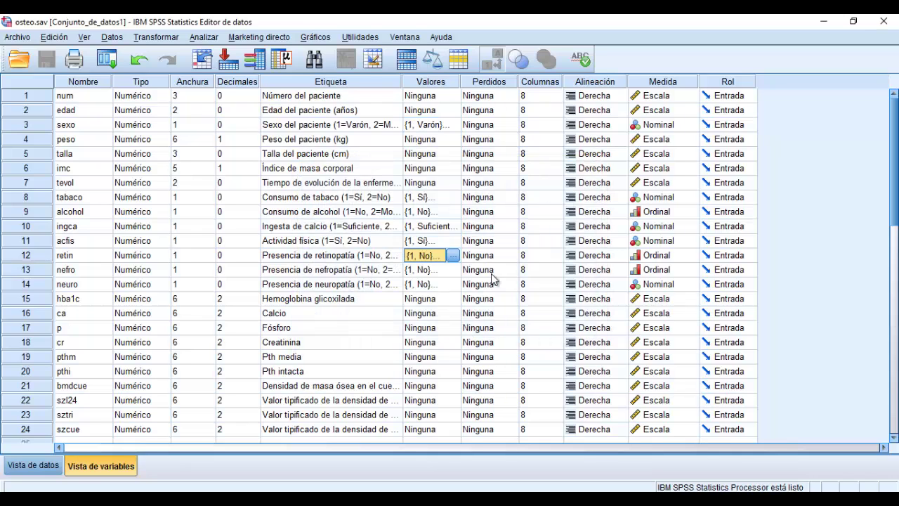
scroll(886, 172, "down", 2)
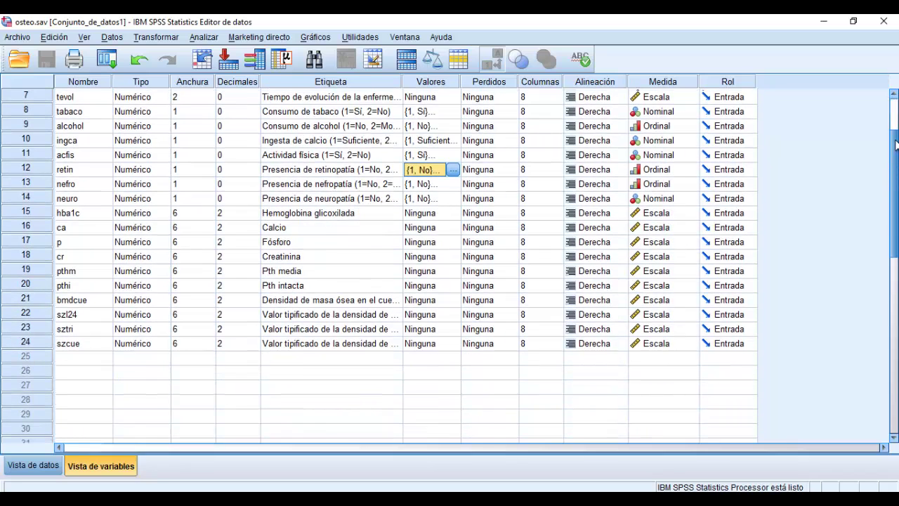
scroll(886, 173, "up", 2)
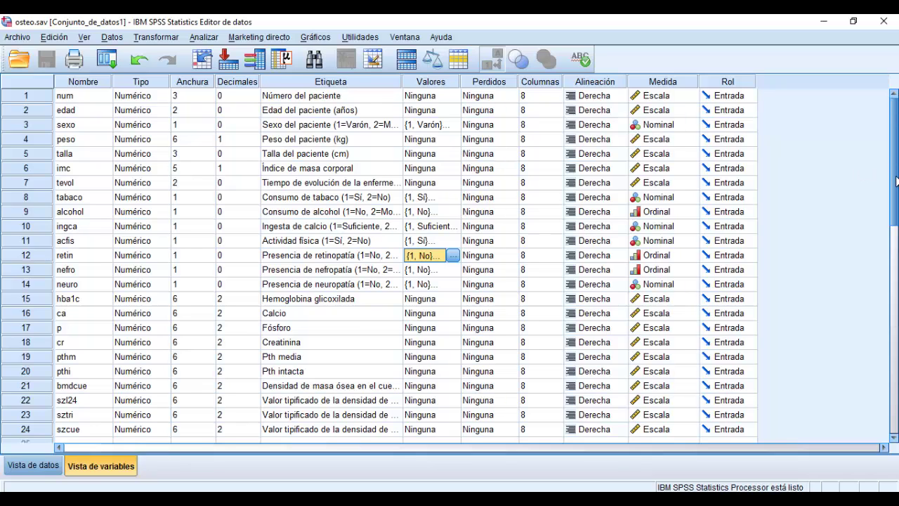
- Add a variable named ESCOLARIDAD in the first empty row, and widen the Nombre column to fit its name
left_click_drag(897, 159, 896, 191)
left_click(106, 348)
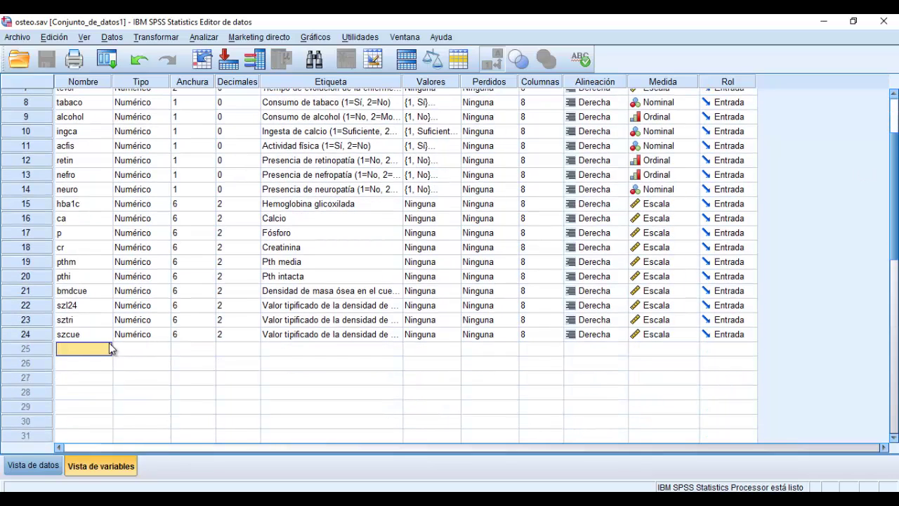
type("ESCOLARID")
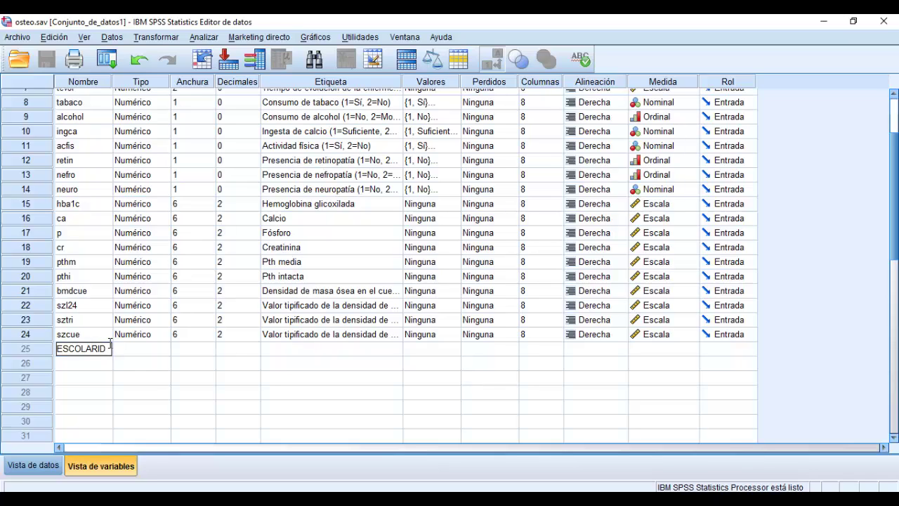
type("AD")
left_click(125, 380)
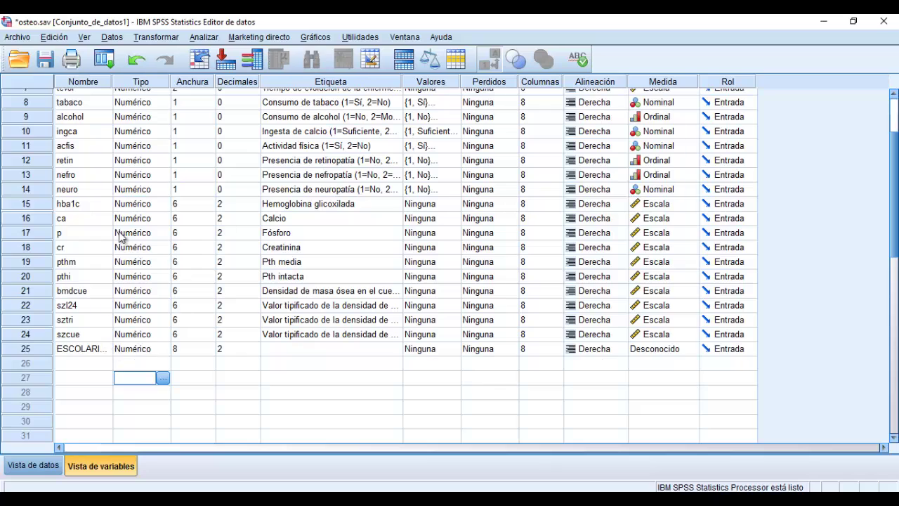
left_click_drag(113, 82, 125, 82)
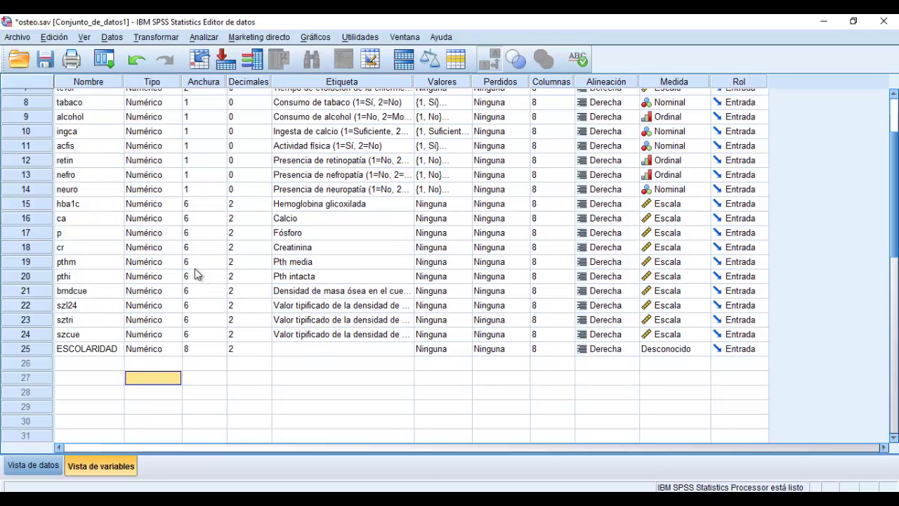
- Review the variable type options of ESCOLARIDAD and close them without changes
left_click(176, 350)
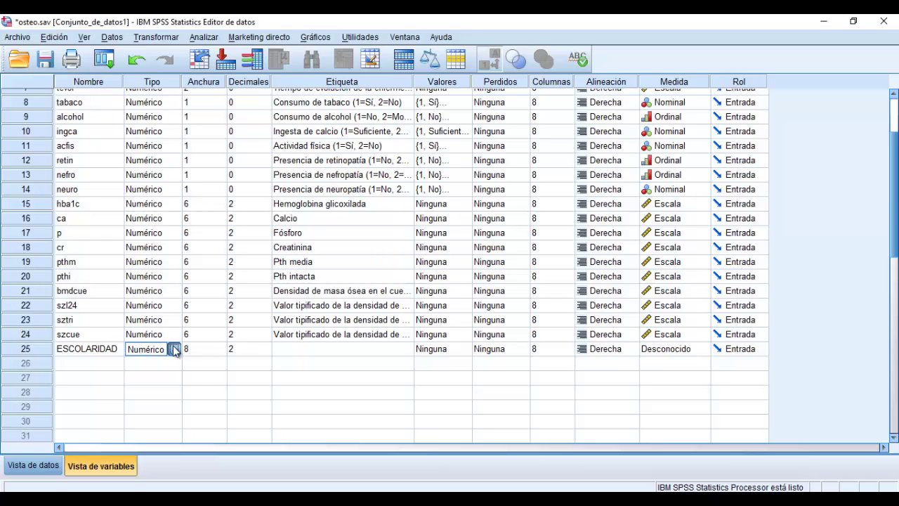
left_click(176, 349)
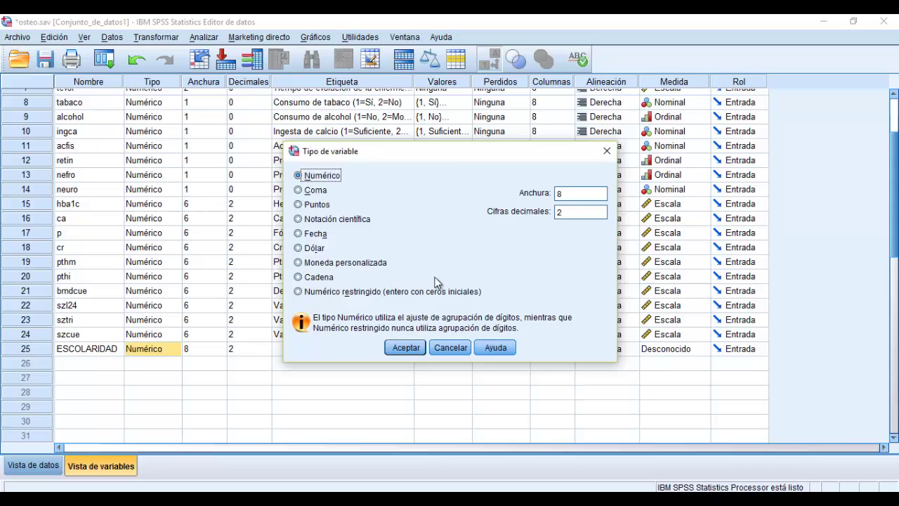
left_click(452, 349)
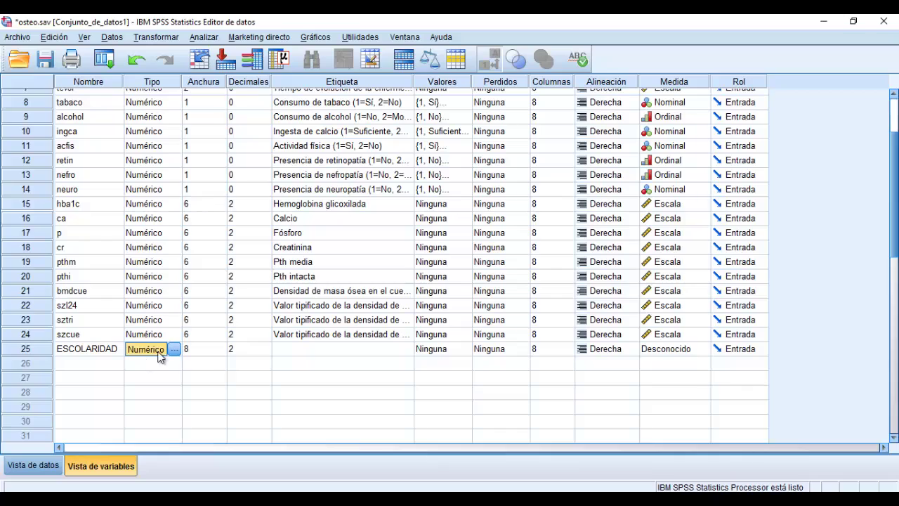
- Set ESCOLARIDAD to 0 decimals and width 1, with the label "Ultimo grado de estudios"
double_click(268, 352)
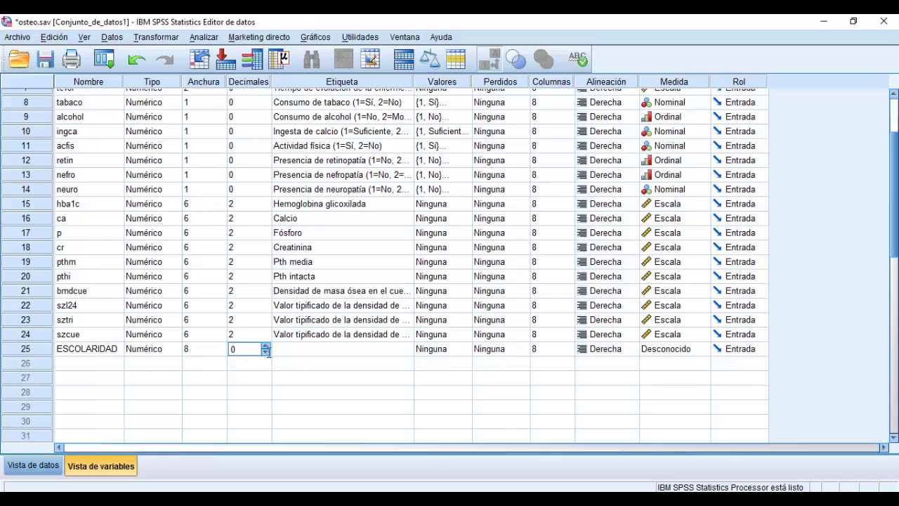
double_click(222, 352)
left_click(293, 350)
left_click(294, 349)
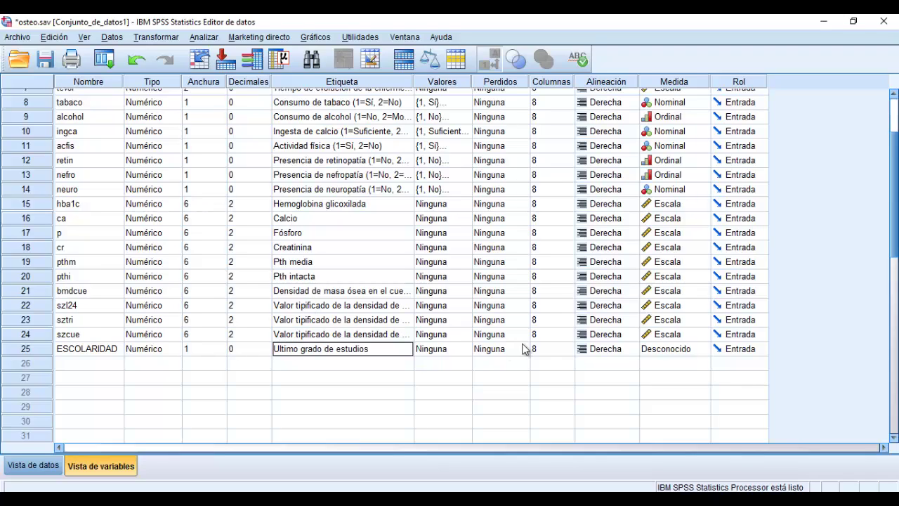
- Define value labels for ESCOLARIDAD, adding 1 = "Primaria" and 2 = "SEcundaria"
left_click(464, 350)
left_click(464, 349)
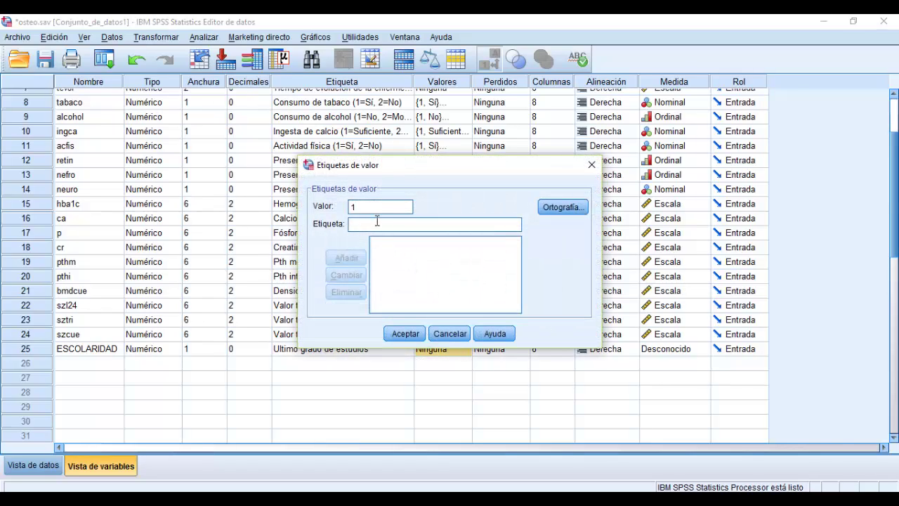
type("Primaria")
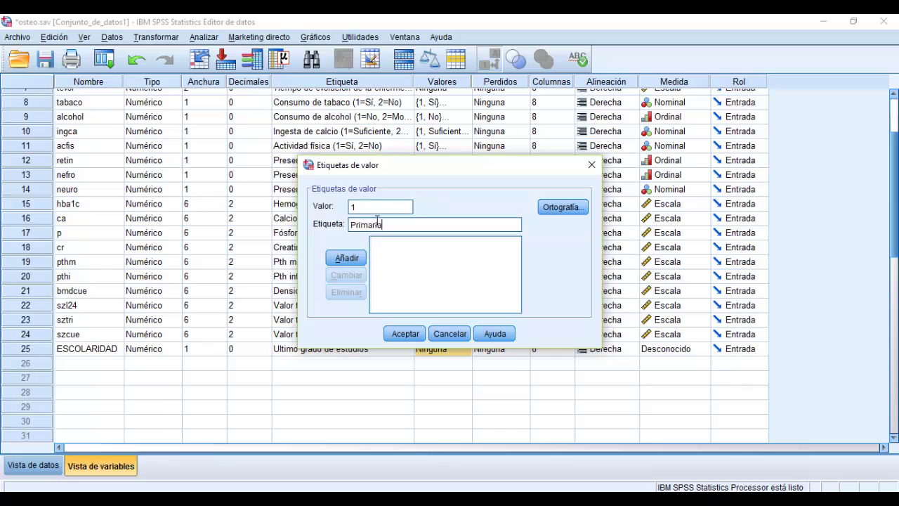
left_click(347, 258)
type("2")
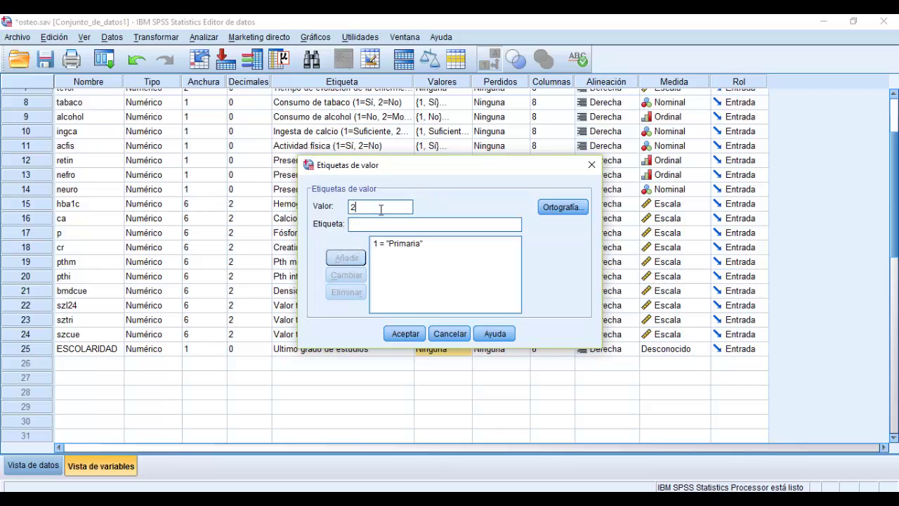
type(" = \"SEcundaria")
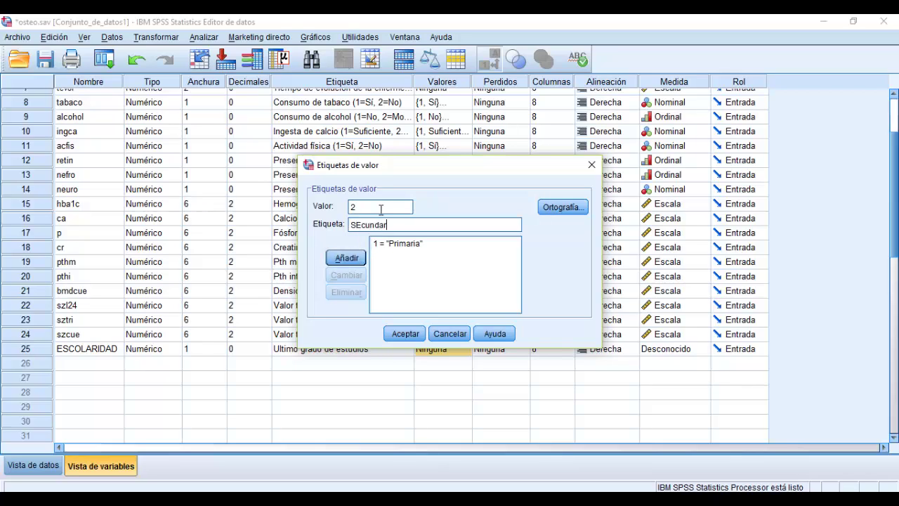
key("Return")
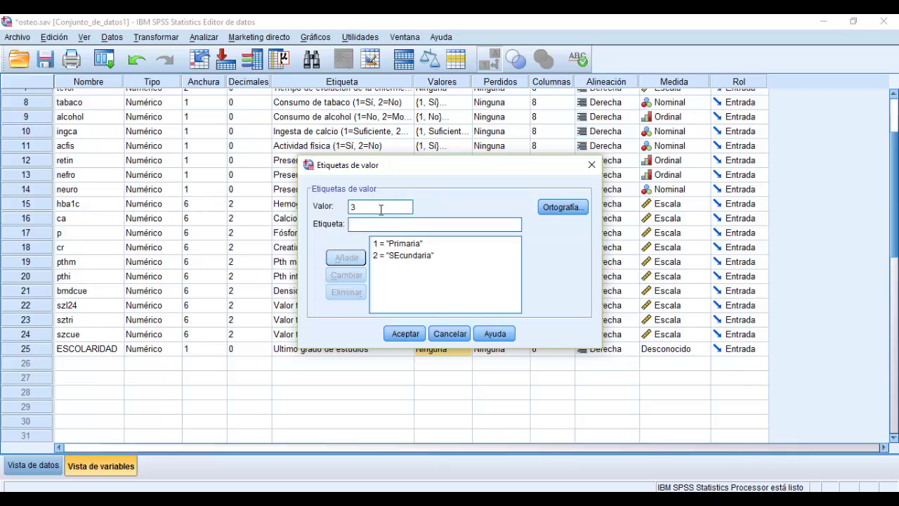
- Add the value labels 3 = "Bachiller" and 4 = "Licenciatura" to ESCOLARIDAD
type("Ba")
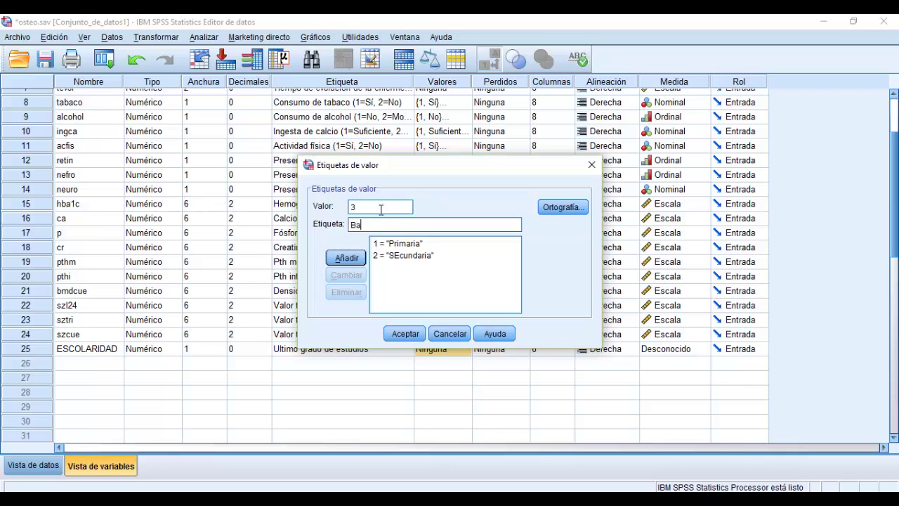
type("chir")
key("BackSpace")
type("ller")
key("Return")
type("4")
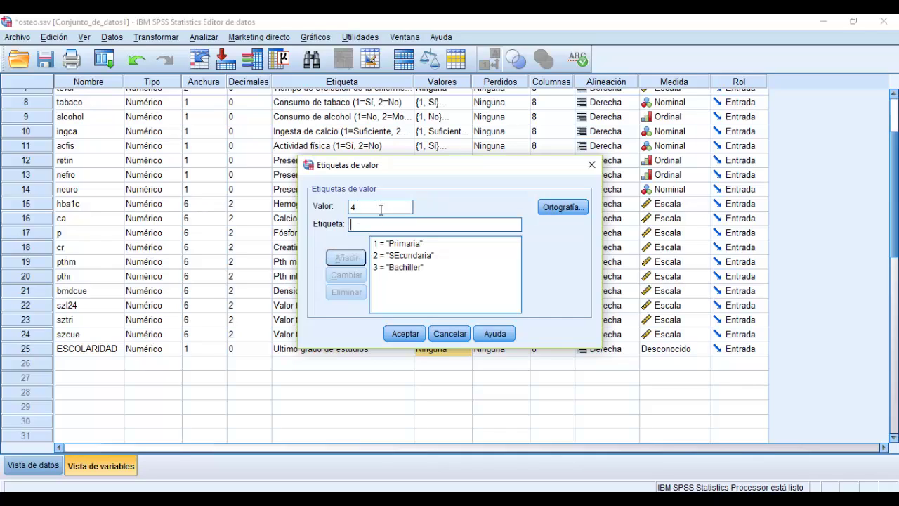
type("Licenciatura")
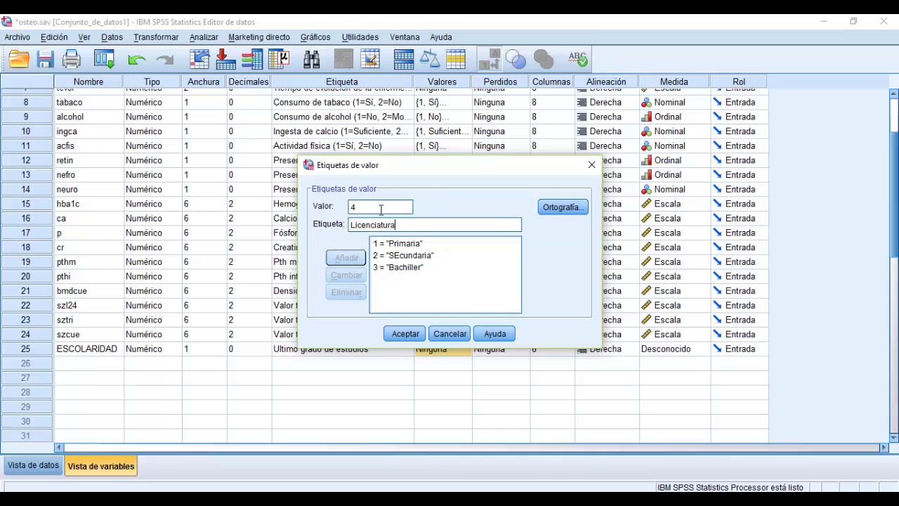
key("Return")
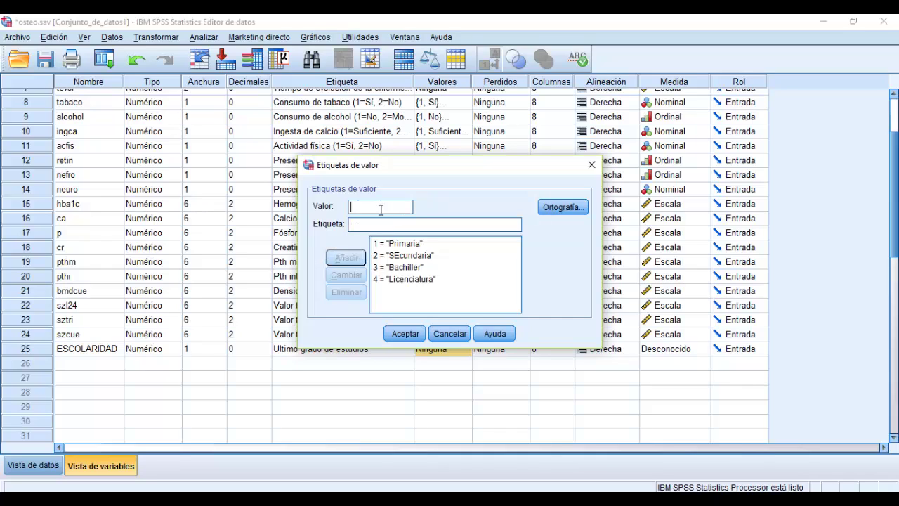
- Add the value labels 5 = "Posgrado" and 9 = "Ninguno" to ESCOLARIDAD
type("5")
key("Tab")
type("Posgrado")
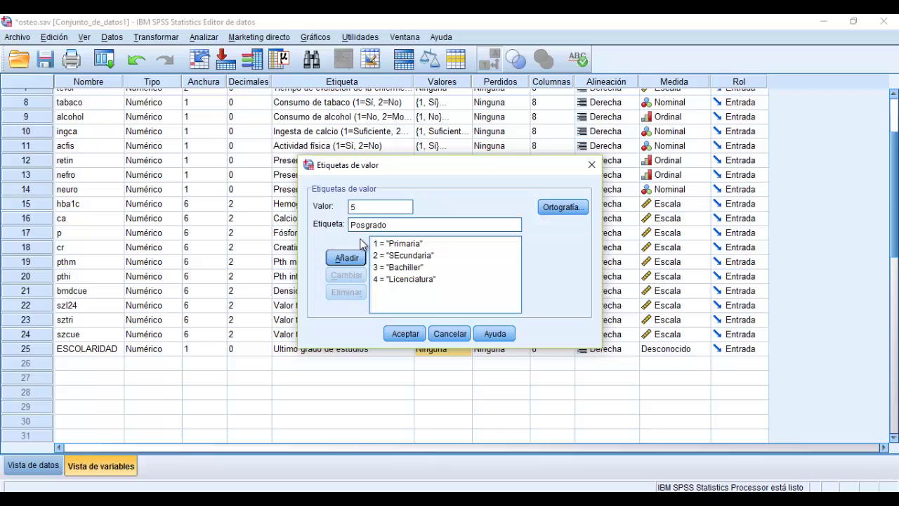
key("Return")
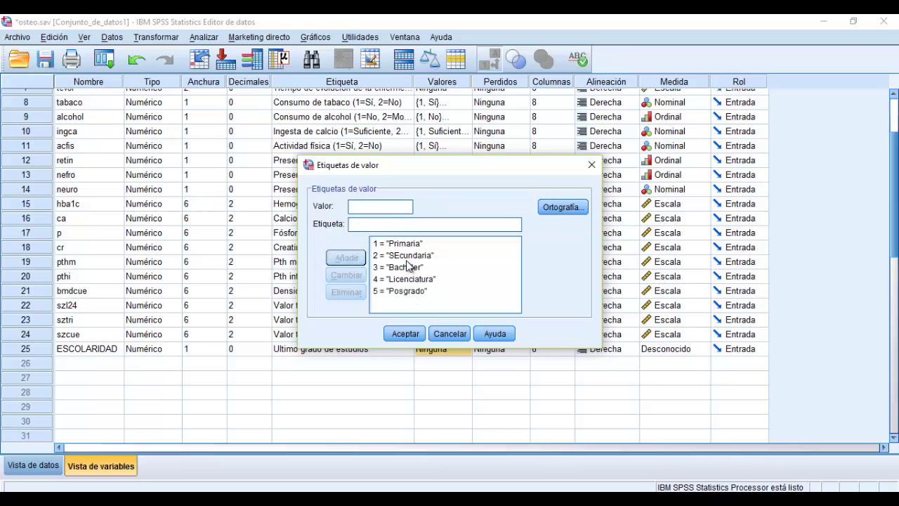
left_click(362, 224)
type("Ningunop")
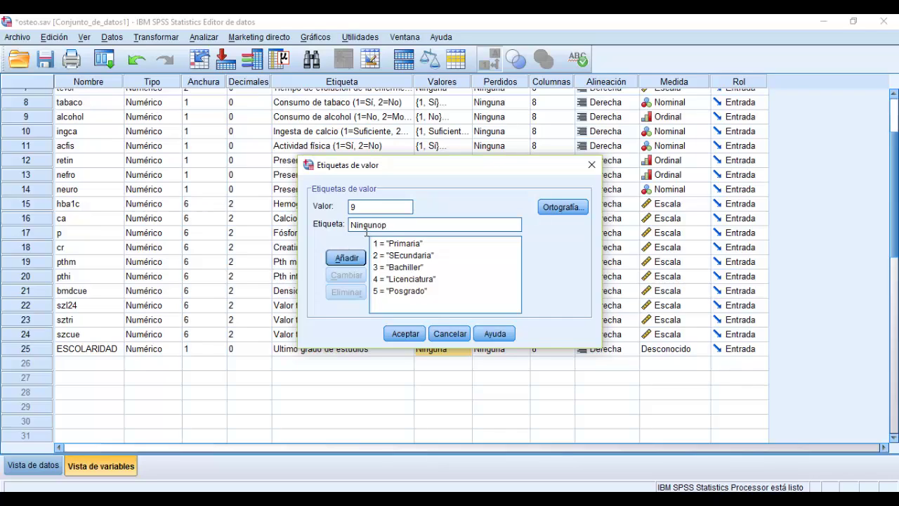
key("BackSpace")
left_click(353, 260)
left_click(395, 303)
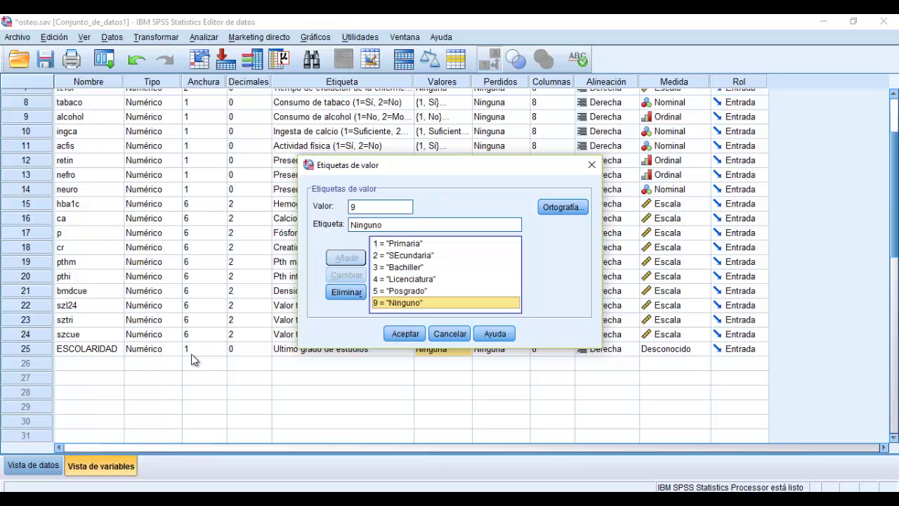
- Accept the value labels for ESCOLARIDAD and define 9 as its discrete missing value
left_click(412, 335)
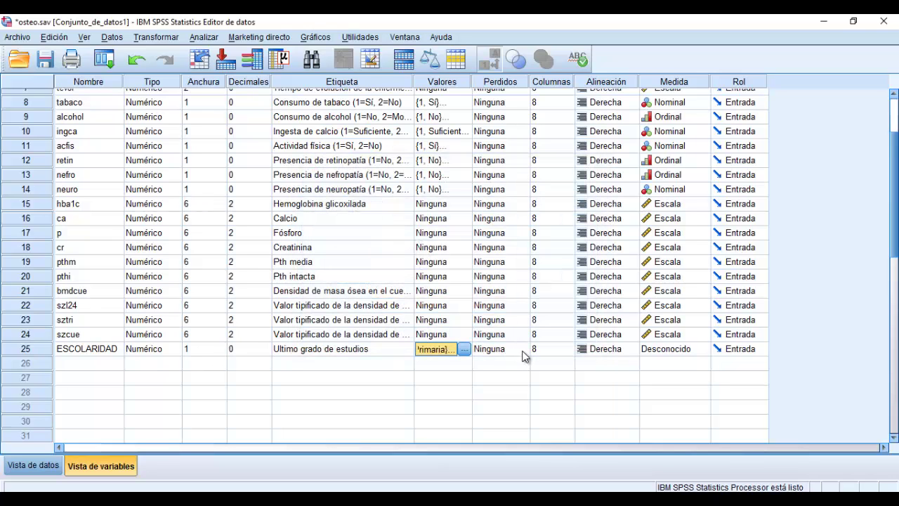
left_click(521, 351)
left_click(522, 349)
left_click(398, 229)
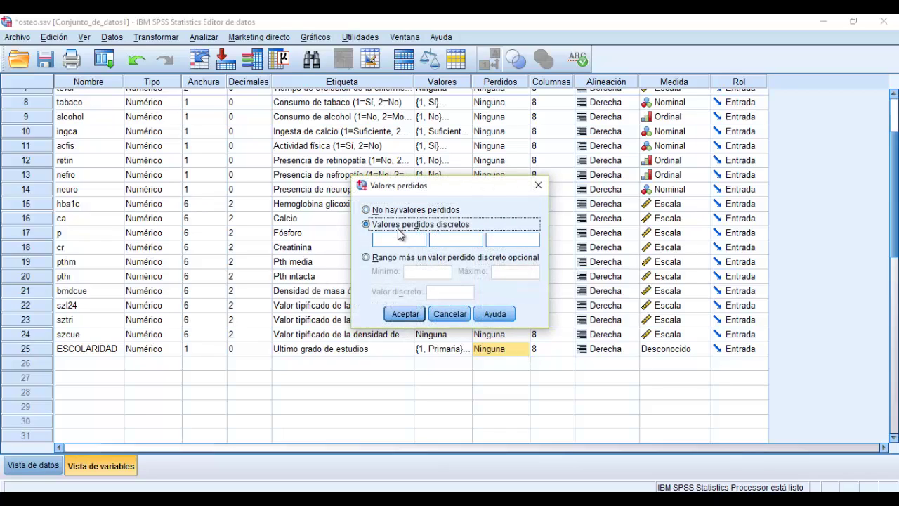
left_click(411, 238)
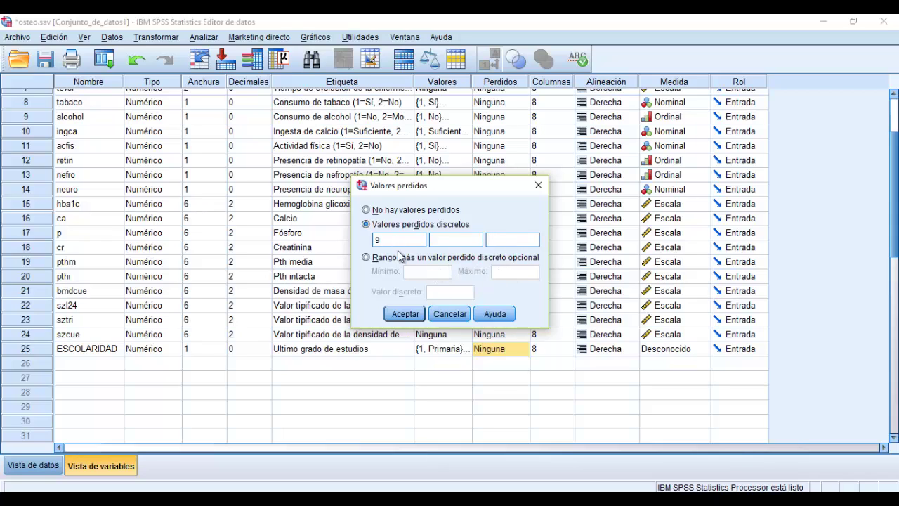
left_click(403, 314)
- Review the "Ninguno" value label of ESCOLARIDAD and the measurement levels available for the variable
left_click(450, 348)
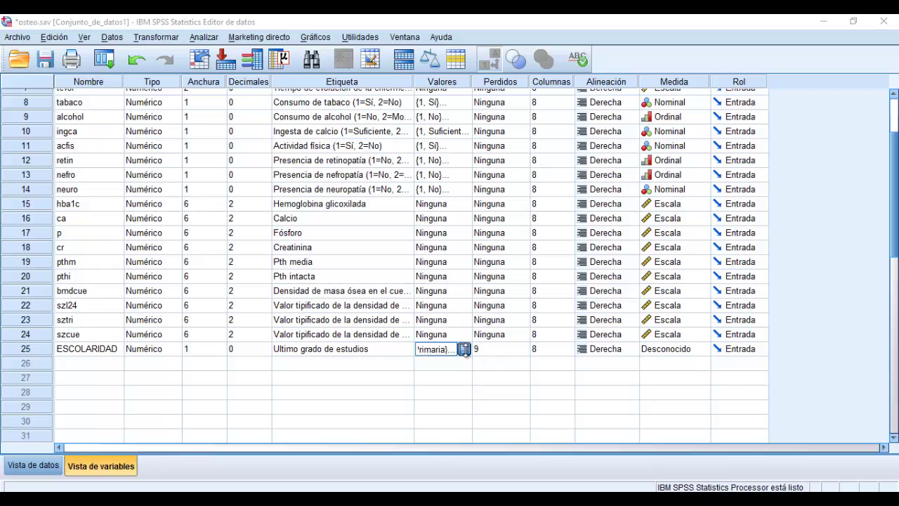
left_click(464, 349)
left_click(396, 303)
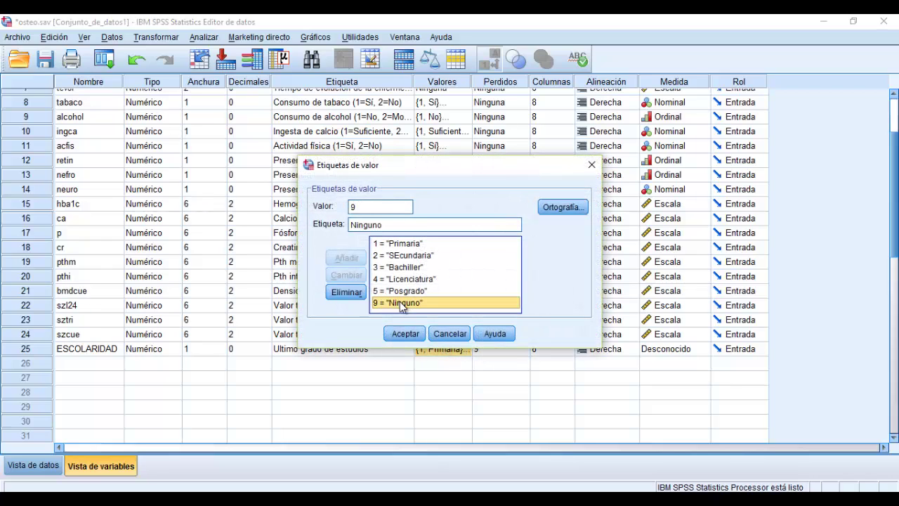
left_click(443, 337)
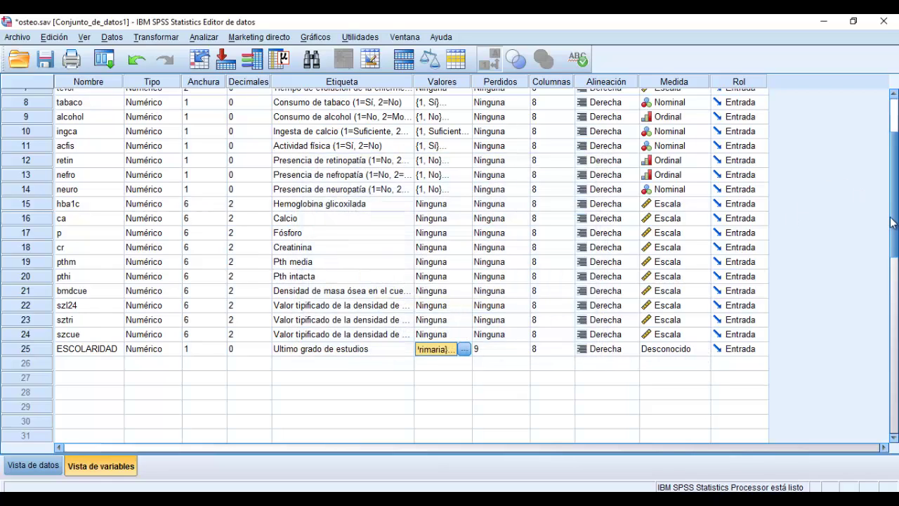
left_click(701, 349)
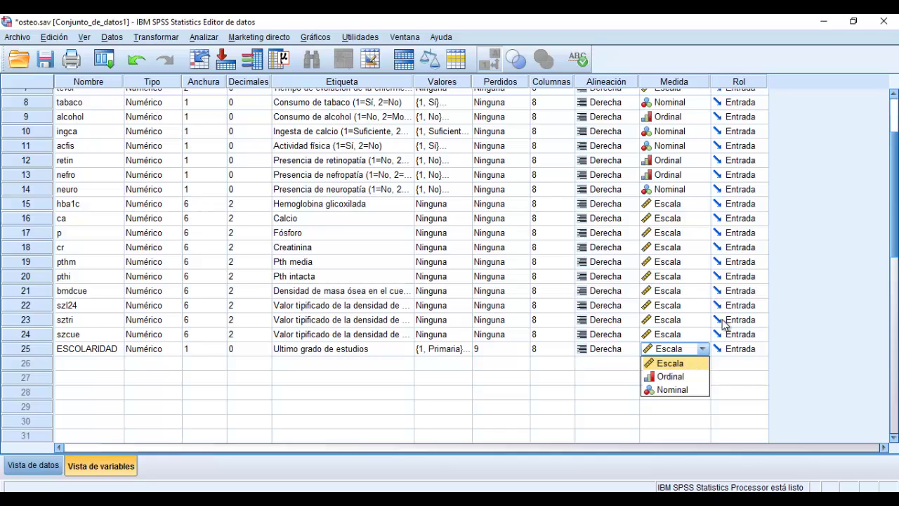
- Inspect the value labels definition and the measurement level options of the talla variable without changing them
scroll(422, 176, "up", 3)
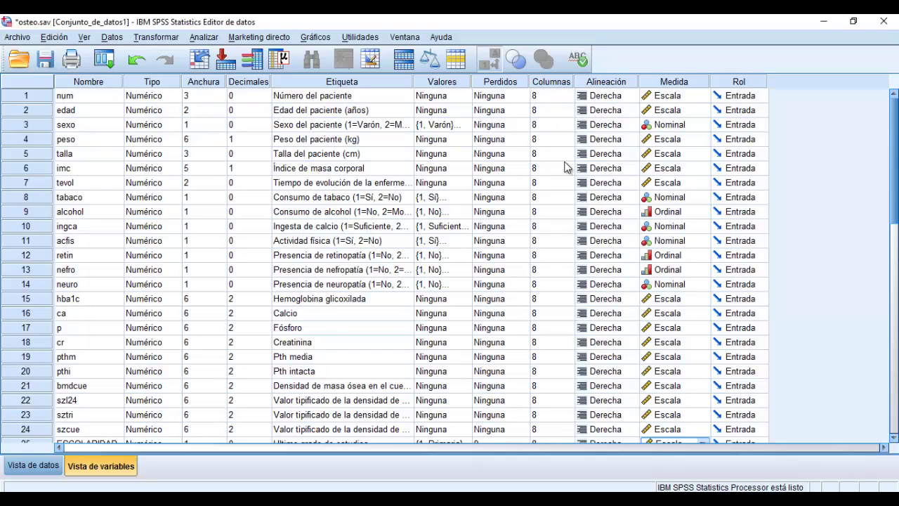
left_click(463, 153)
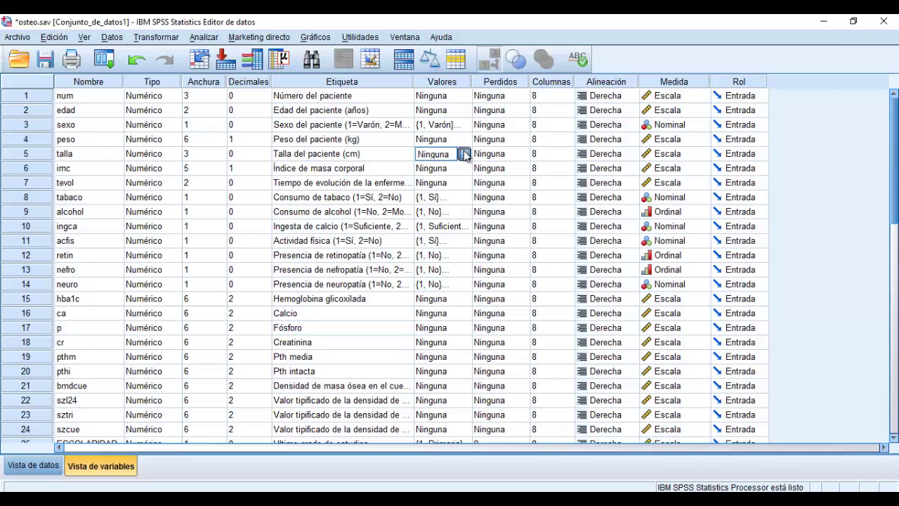
left_click(463, 153)
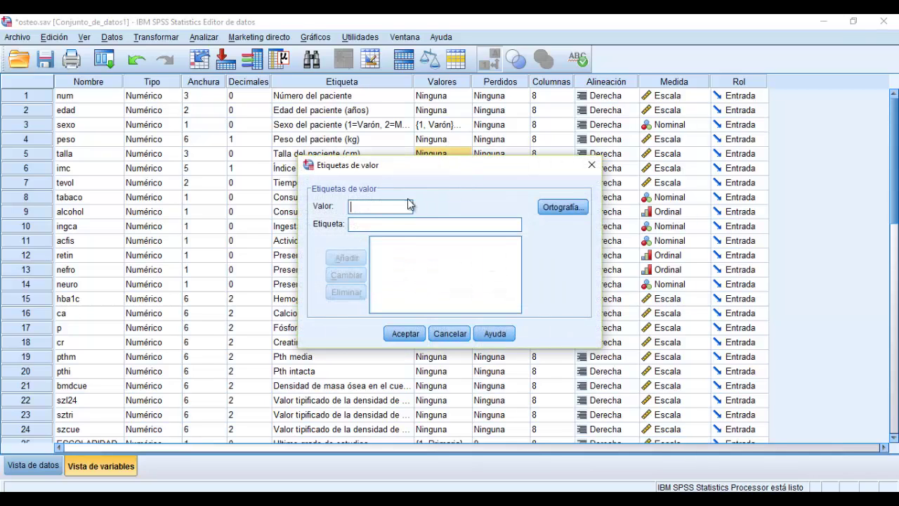
left_click(369, 225)
left_click(369, 209)
left_click(367, 225)
left_click(456, 335)
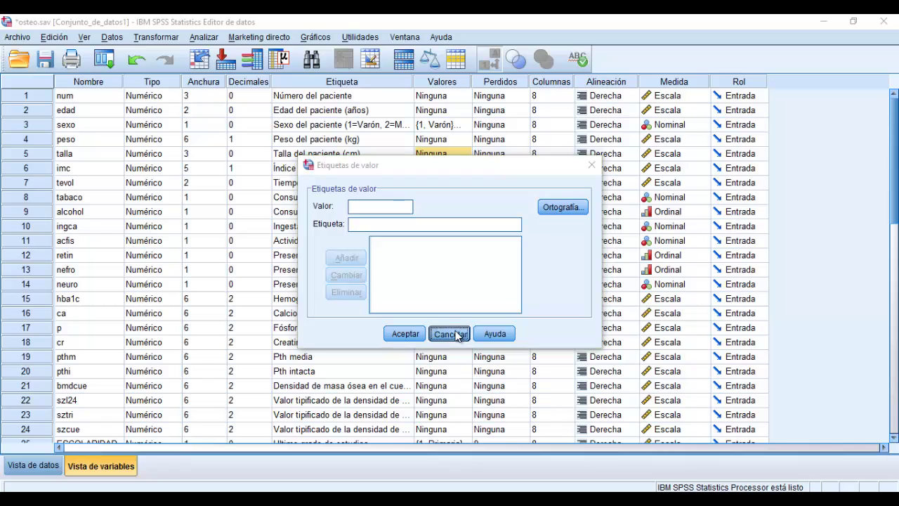
left_click(684, 154)
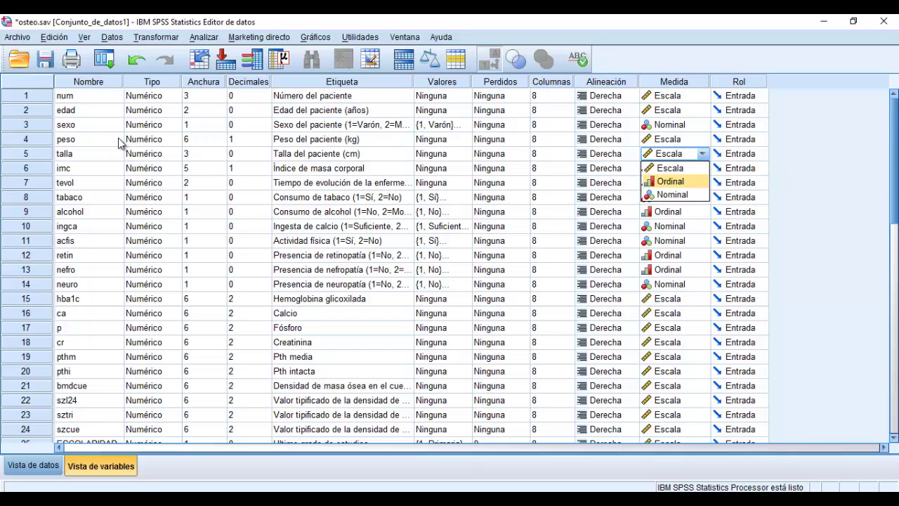
- Examine the codes and value labels defined for the nominal variable sexo, leaving them unmodified
left_click(100, 128)
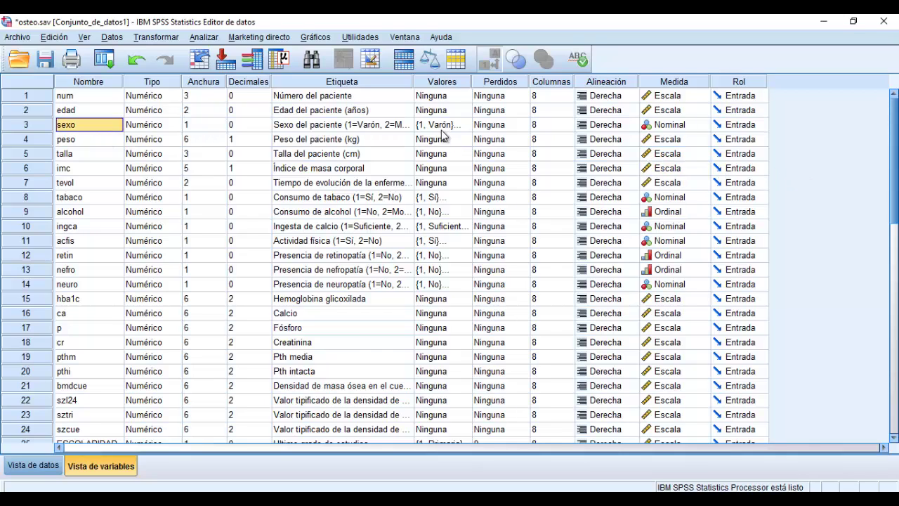
double_click(465, 126)
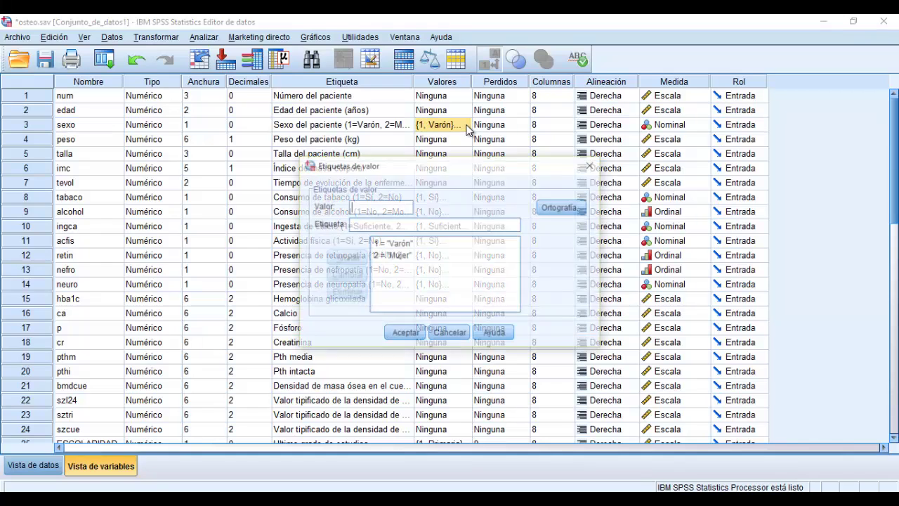
left_click(398, 256)
left_click(404, 243)
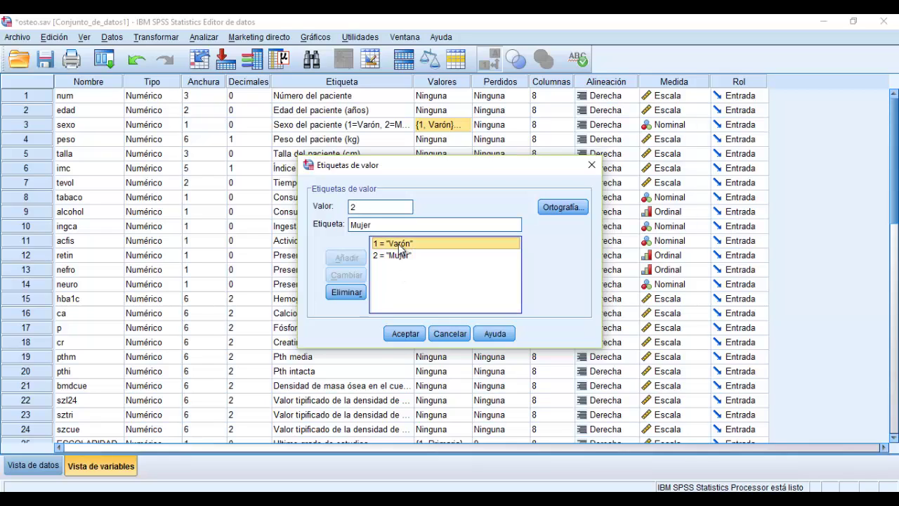
left_click(450, 334)
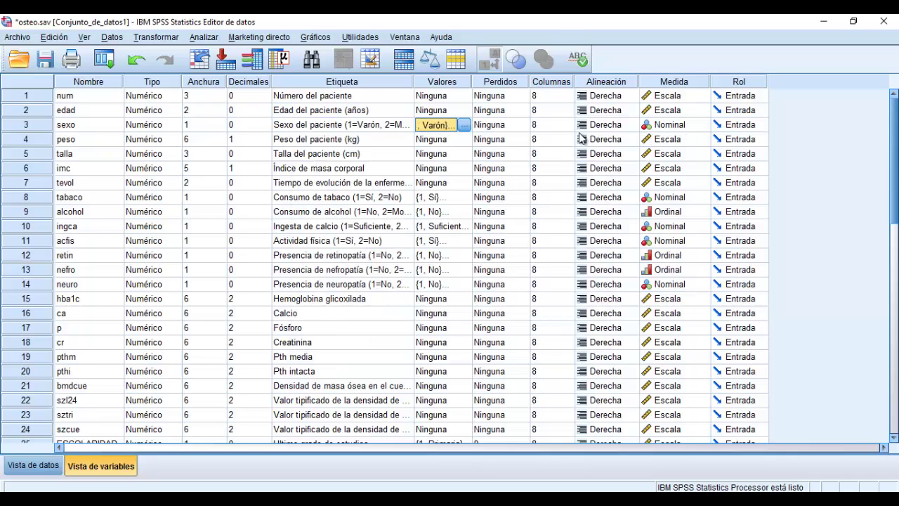
left_click(464, 124)
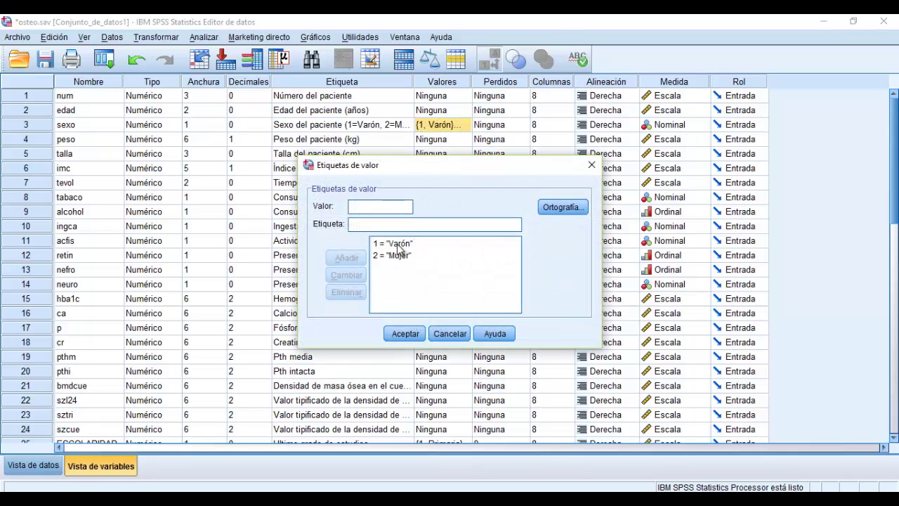
left_click(387, 245)
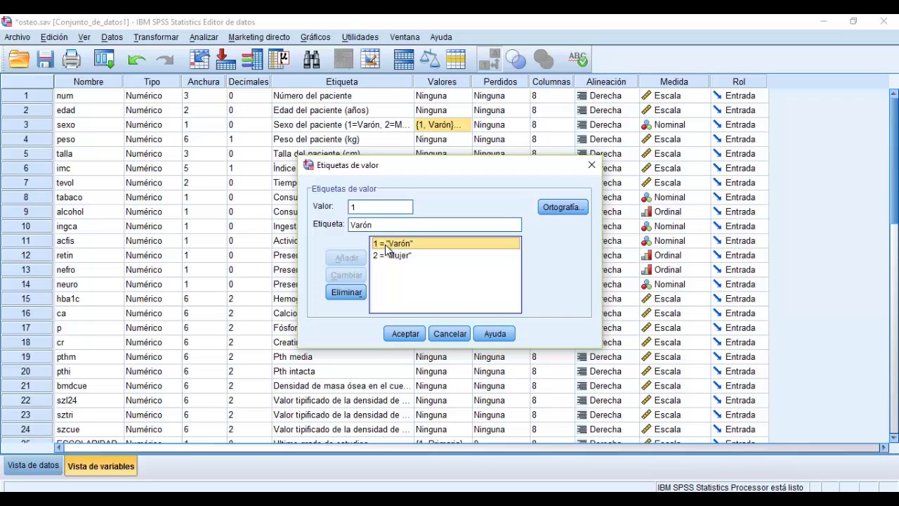
left_click(384, 255)
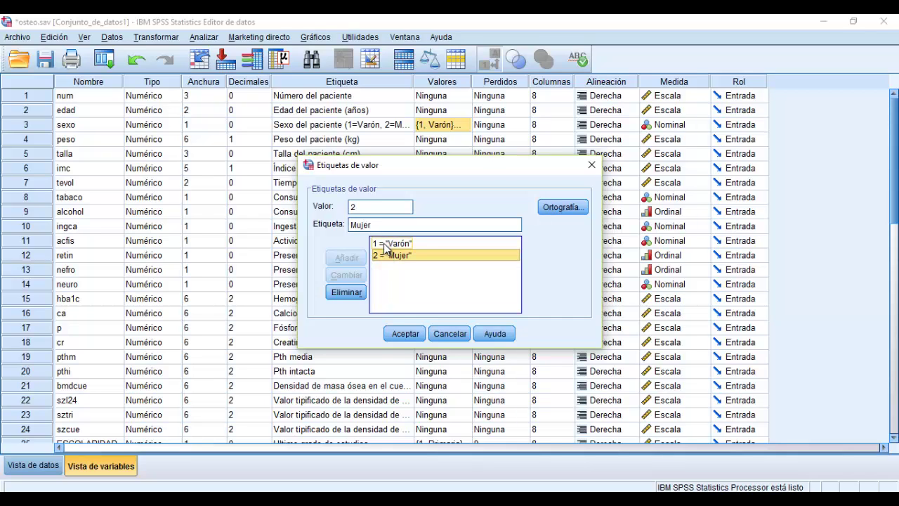
key("Up")
key("Down")
left_click(448, 333)
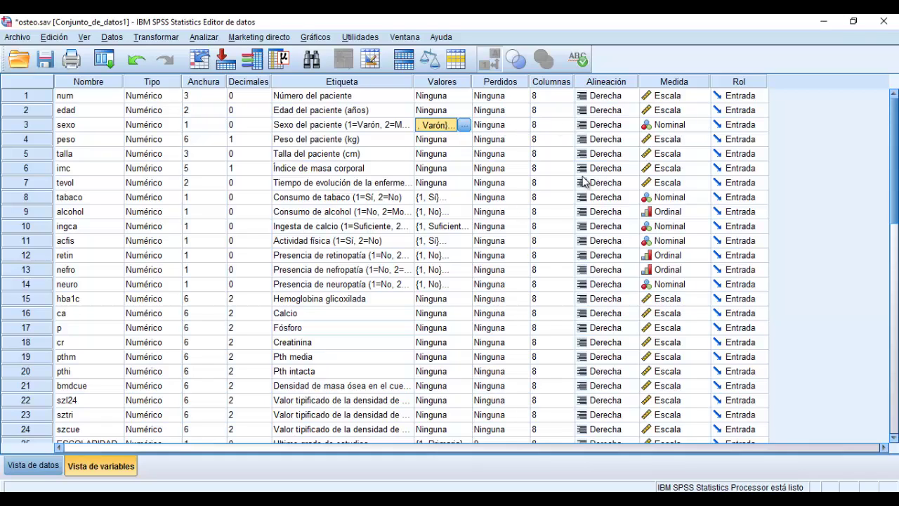
- Examine the value labels defined for the tabaco variable, leaving them unmodified
left_click(454, 197)
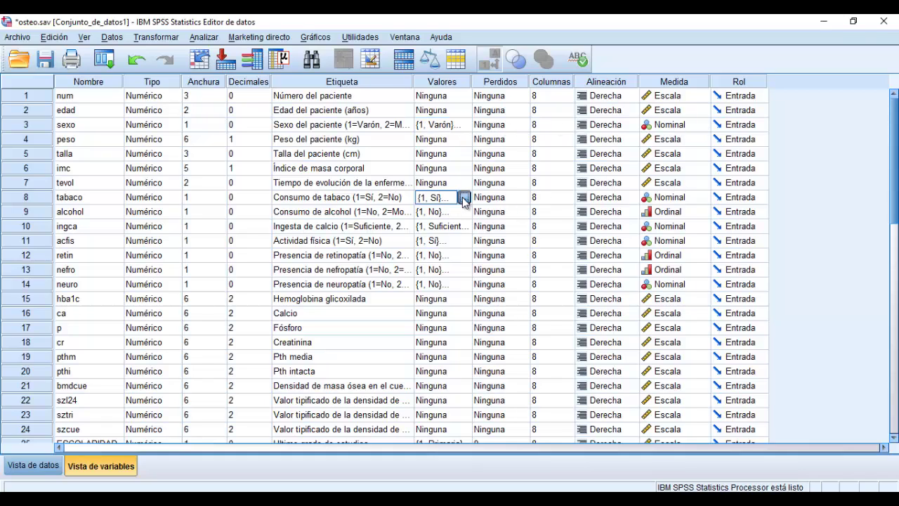
left_click(465, 197)
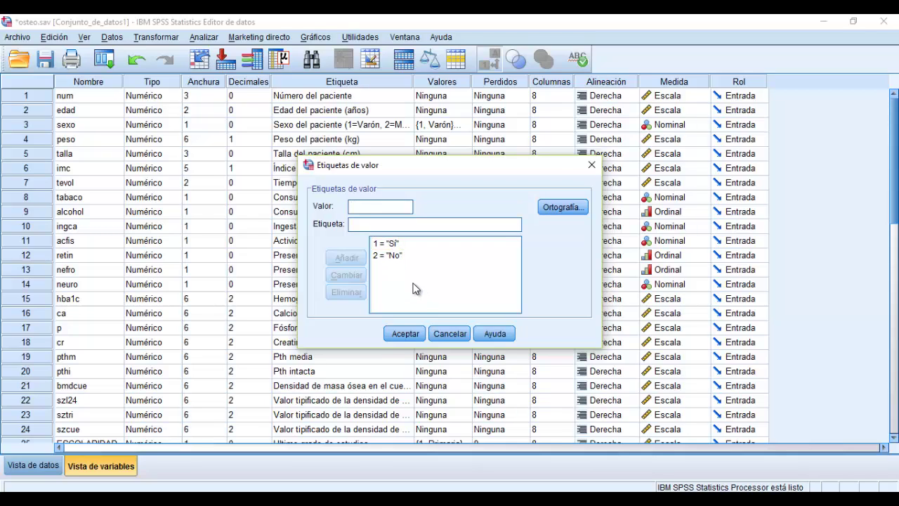
left_click(447, 336)
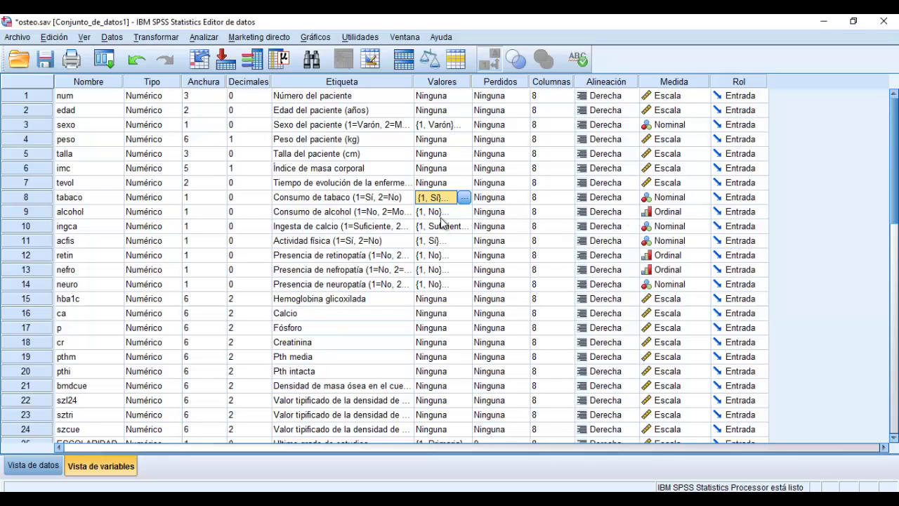
- Examine each value label of the ordinal variable alcohol in order, leaving them unmodified
left_click(465, 197)
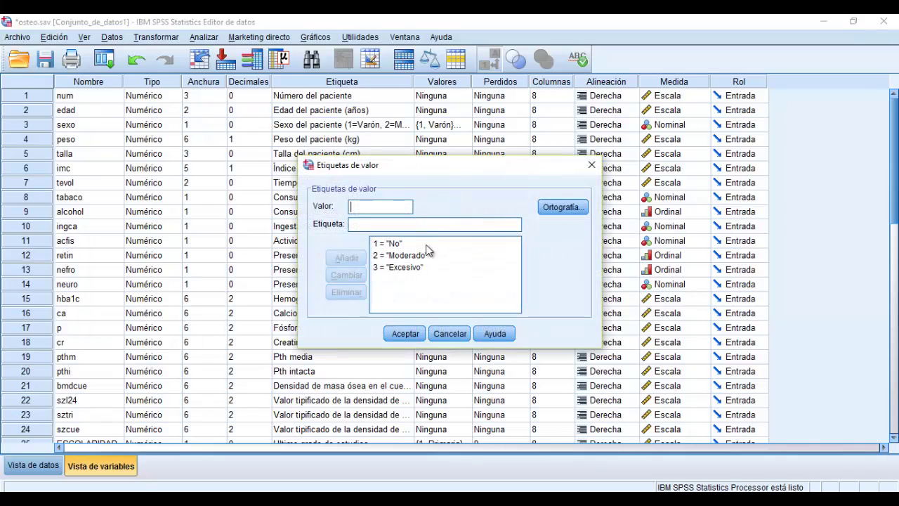
left_click(401, 244)
left_click(402, 255)
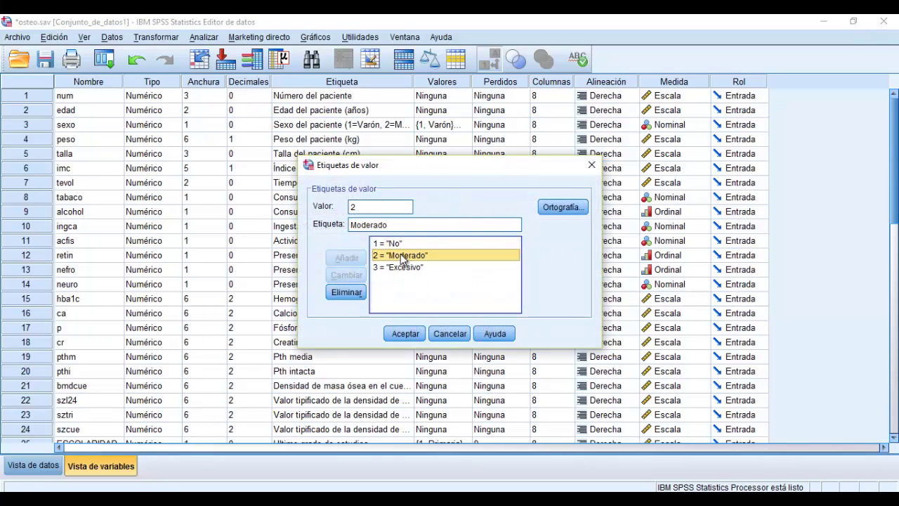
left_click(404, 267)
left_click(401, 244)
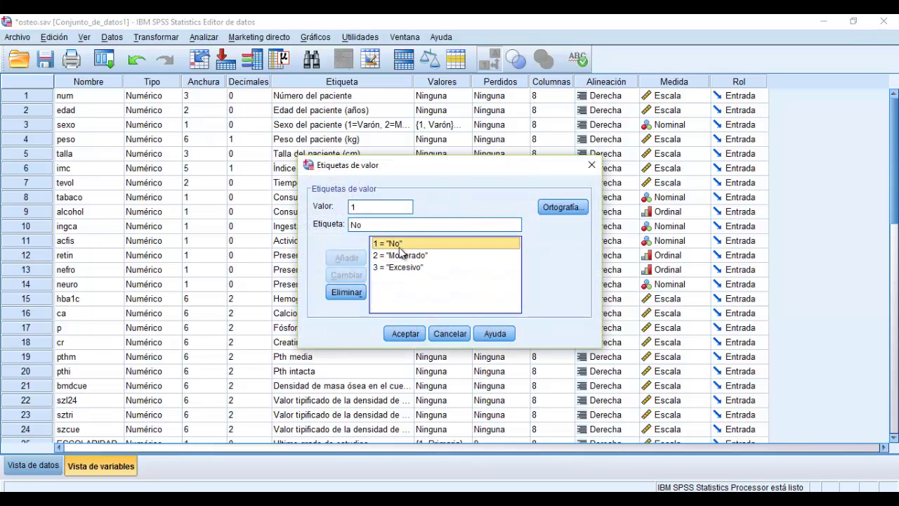
left_click(402, 255)
left_click(399, 268)
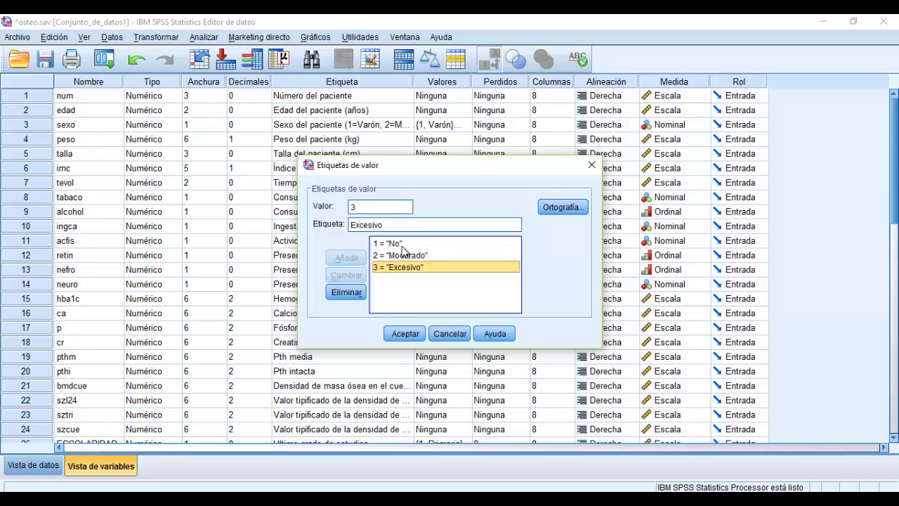
left_click(450, 340)
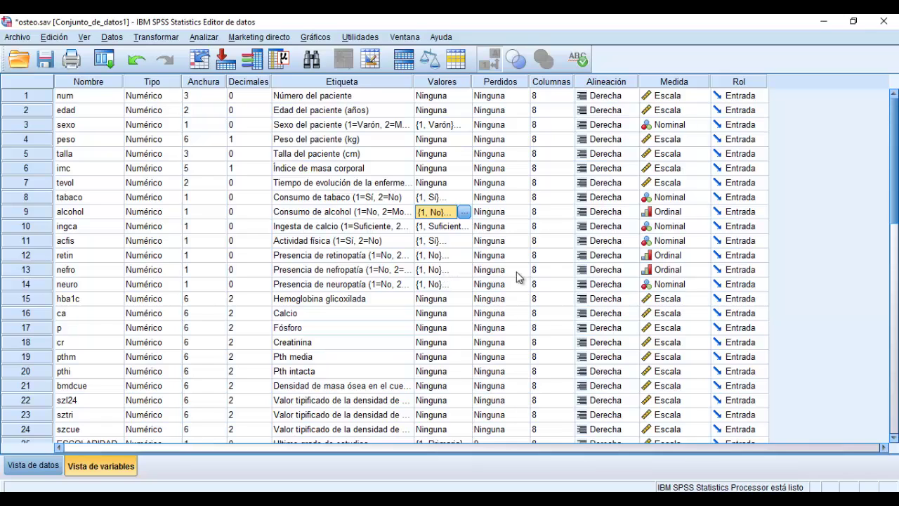
- Examine the value labels defined for the ordinal variable nefro, leaving them unmodified
left_click(457, 272)
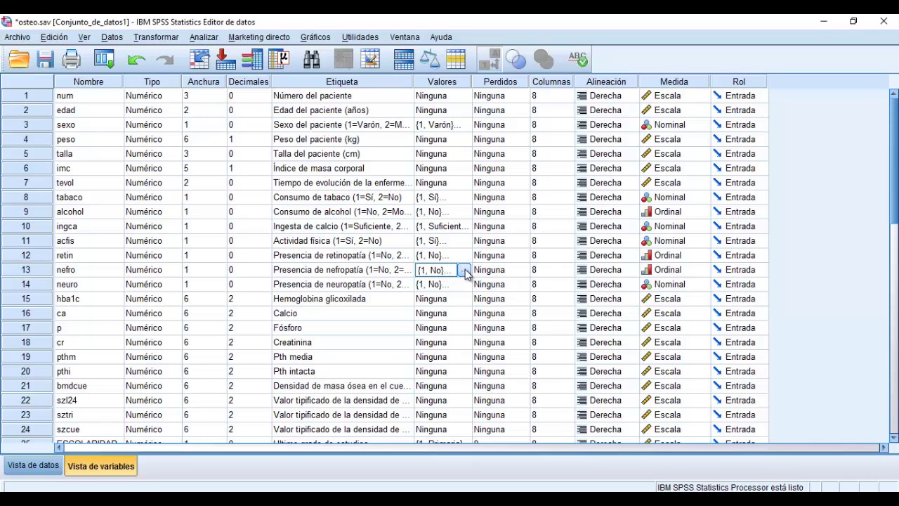
left_click(465, 269)
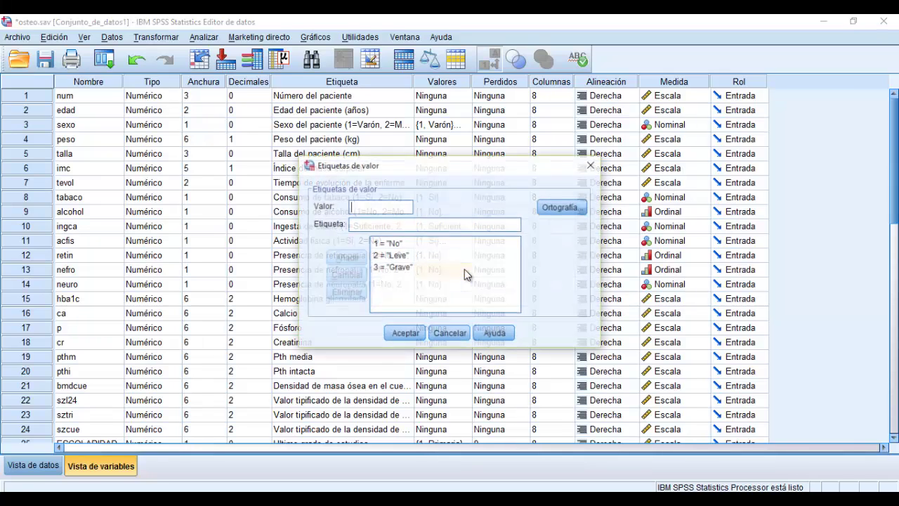
left_click(419, 249)
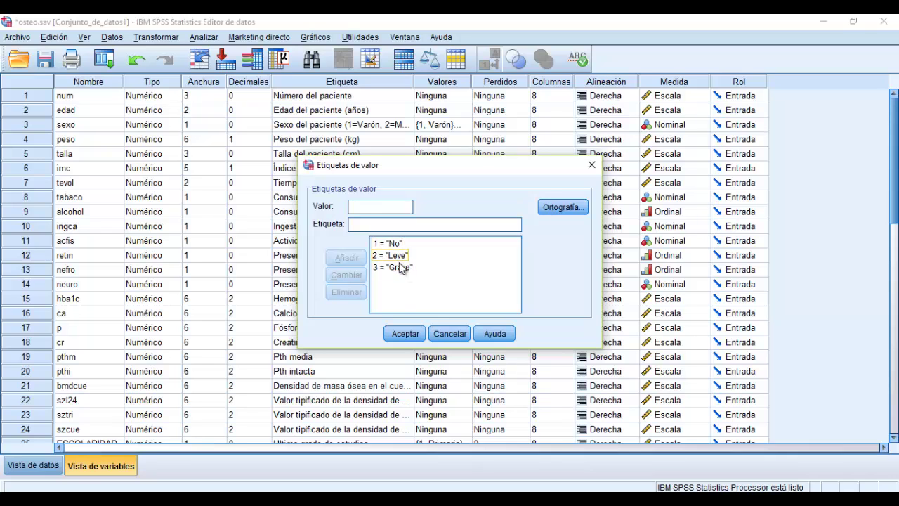
left_click(453, 335)
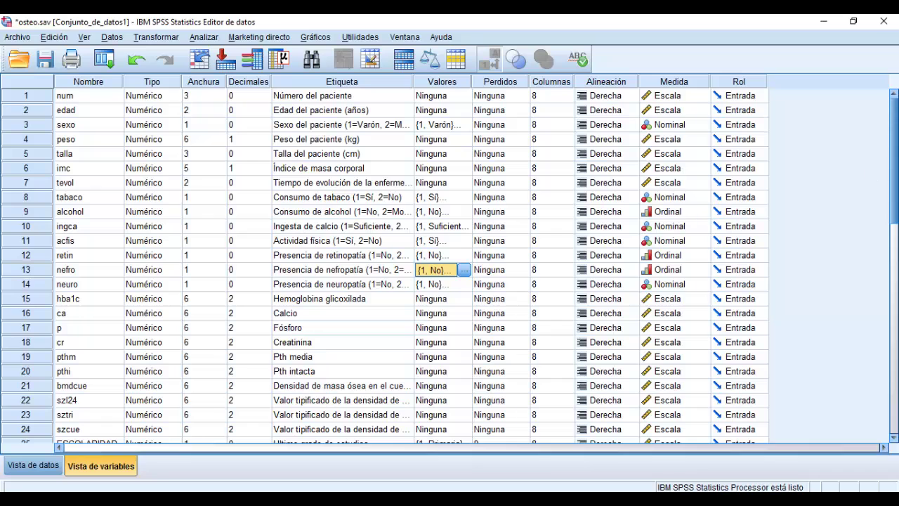
- Set the measurement level of ESCOLARIDAD to Ordinal
left_click_drag(897, 156, 897, 215)
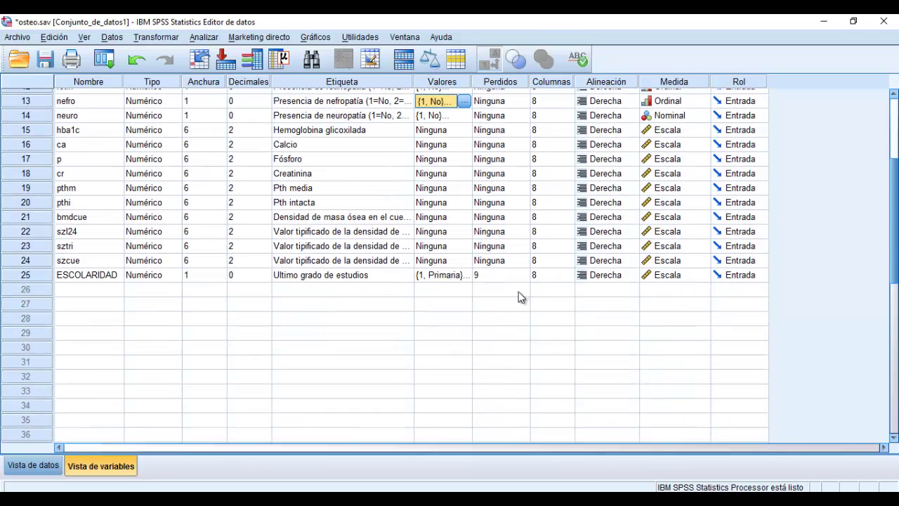
left_click(704, 276)
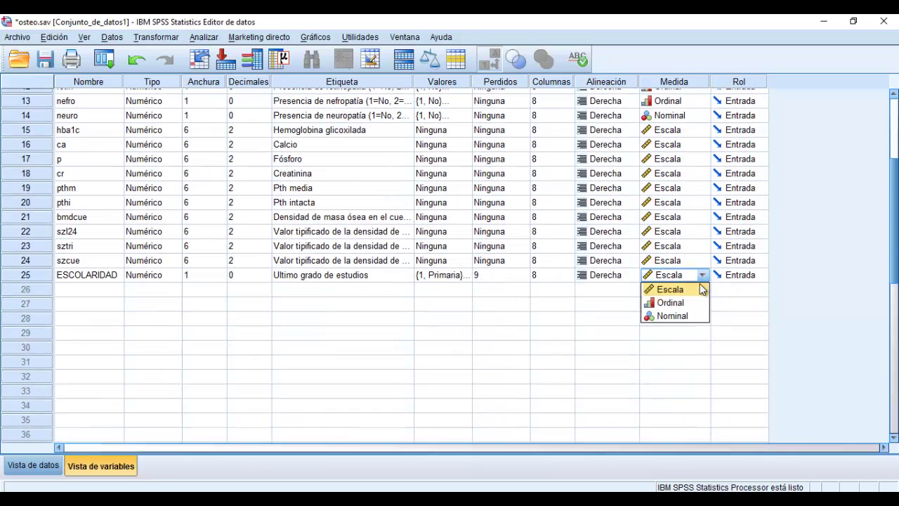
left_click(671, 302)
left_click(474, 278)
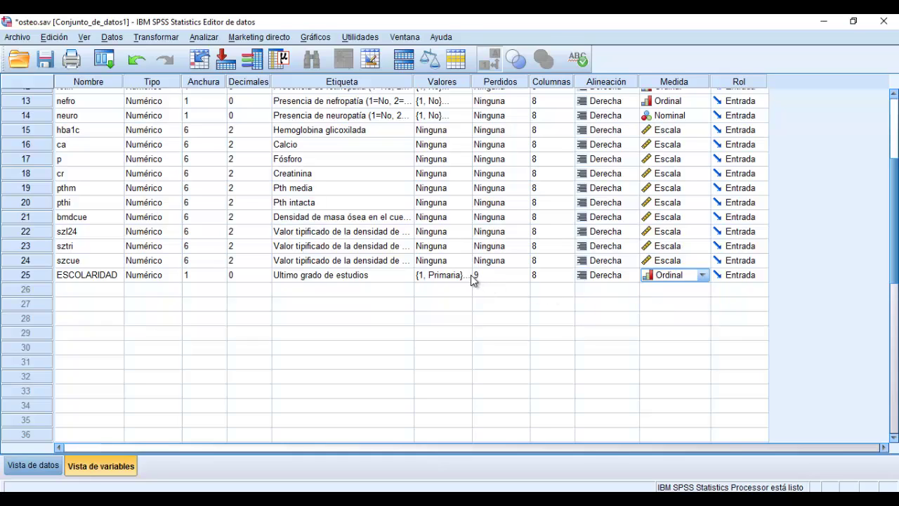
- Examine the value labels defined for the ESCOLARIDAD variable, leaving them unmodified
left_click(467, 276)
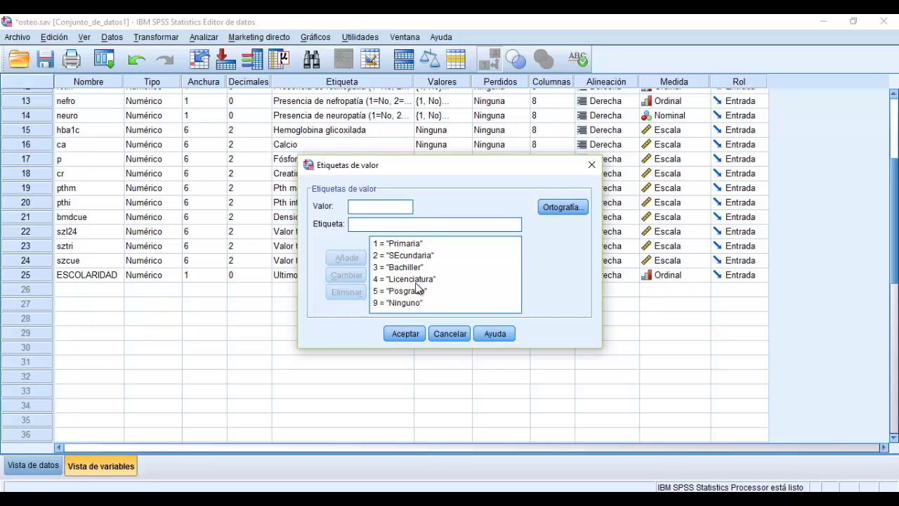
left_click(416, 282)
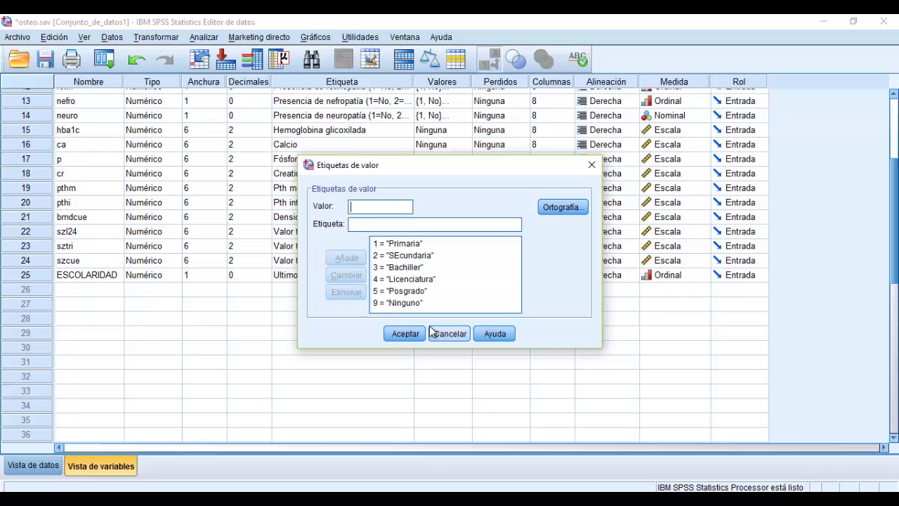
left_click(455, 335)
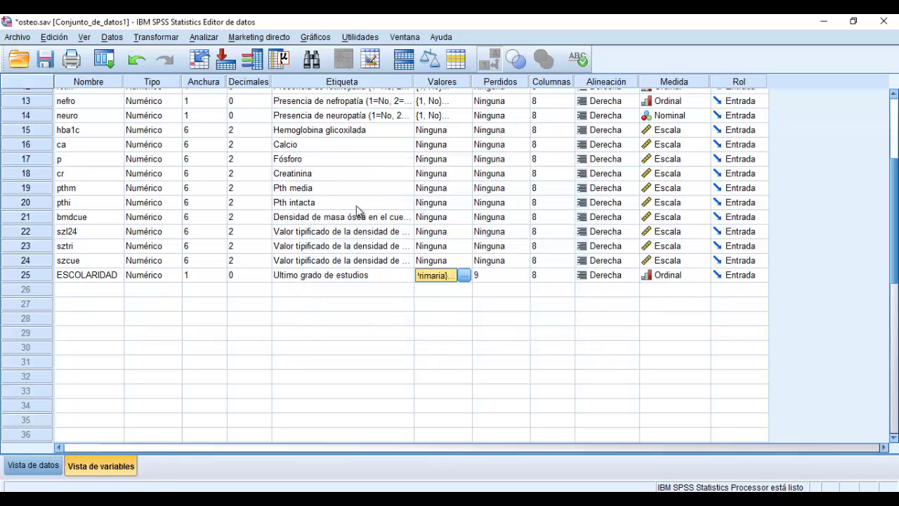
- Look over the value label settings of the sexo, peso and talla variables, and show the case data
scroll(890, 190, "up", 4)
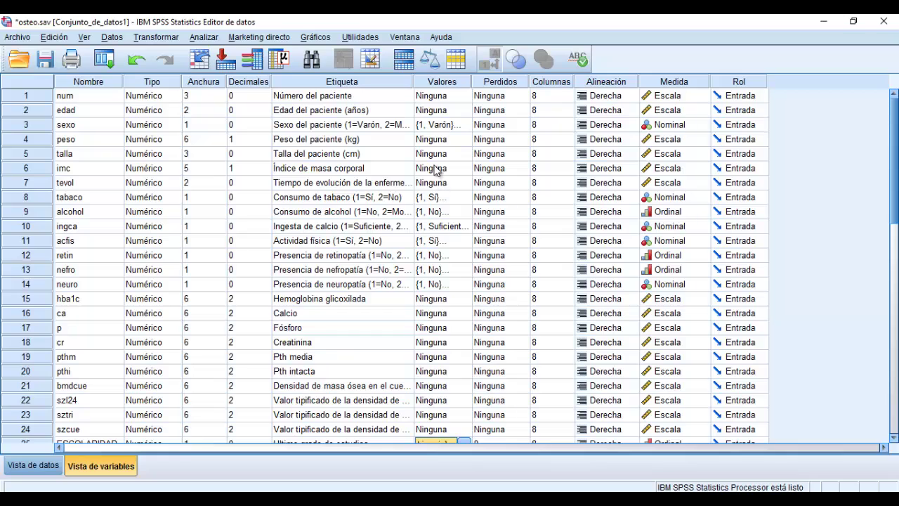
left_click(440, 128)
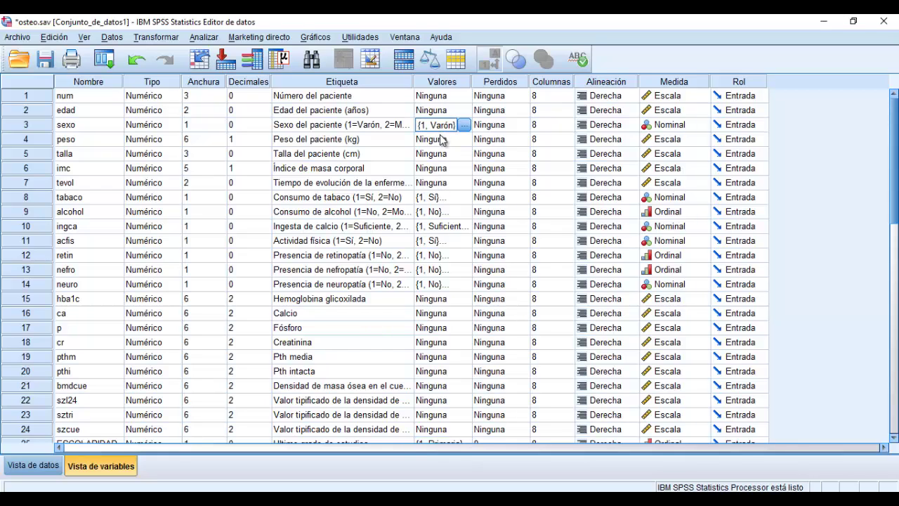
left_click_drag(439, 140, 438, 149)
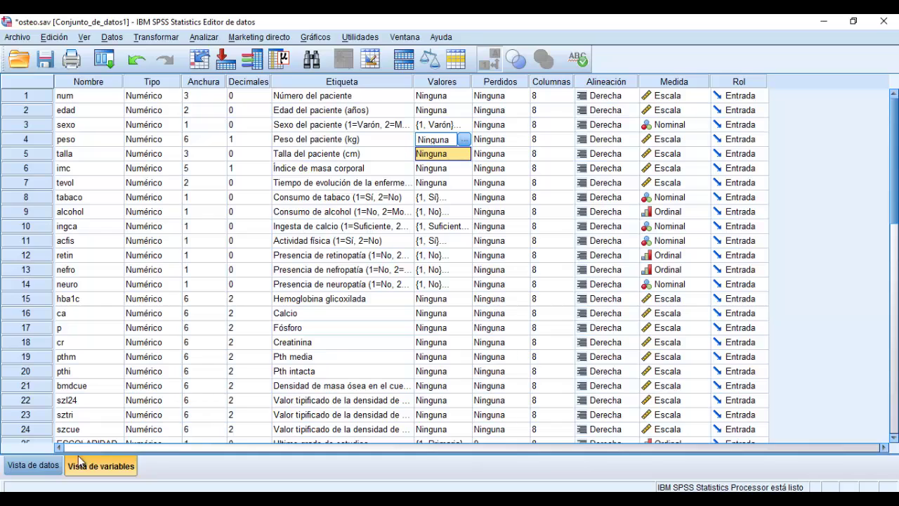
left_click(46, 466)
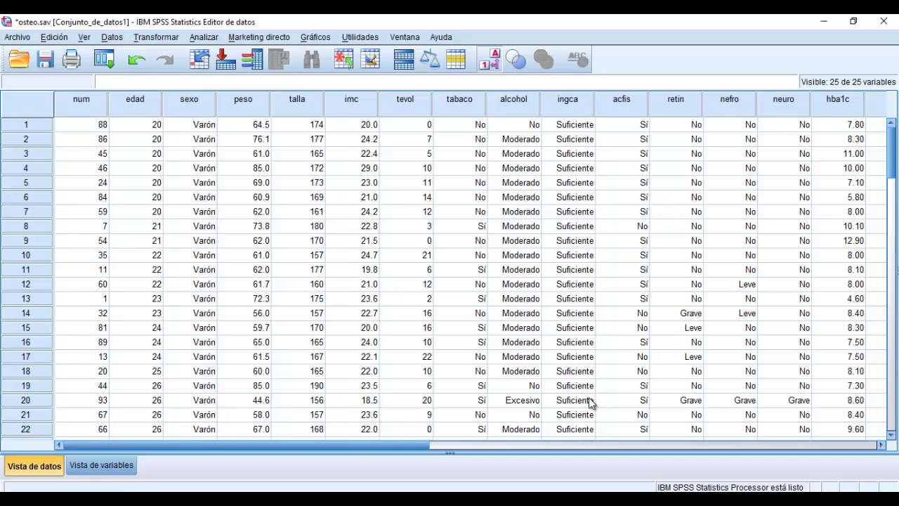
- Open the Compute Variable dialog and reposition it so that it is fully visible
left_click(158, 38)
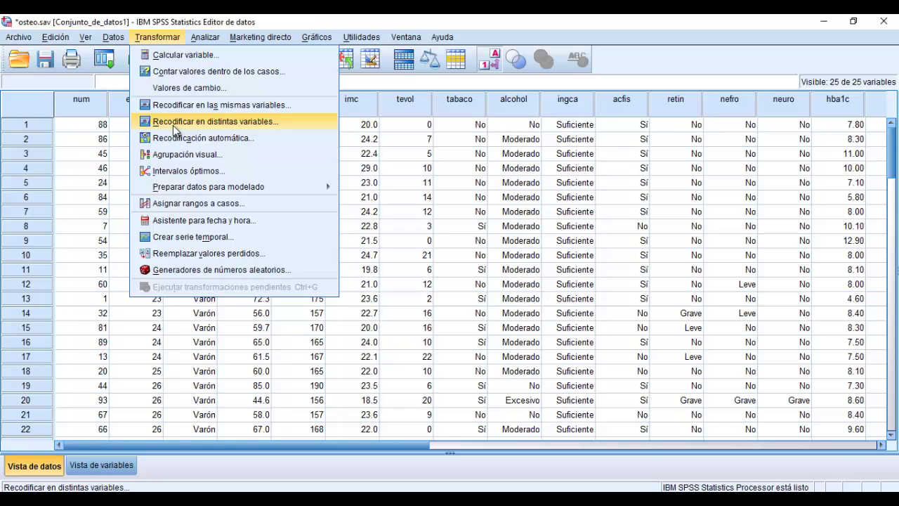
left_click(176, 55)
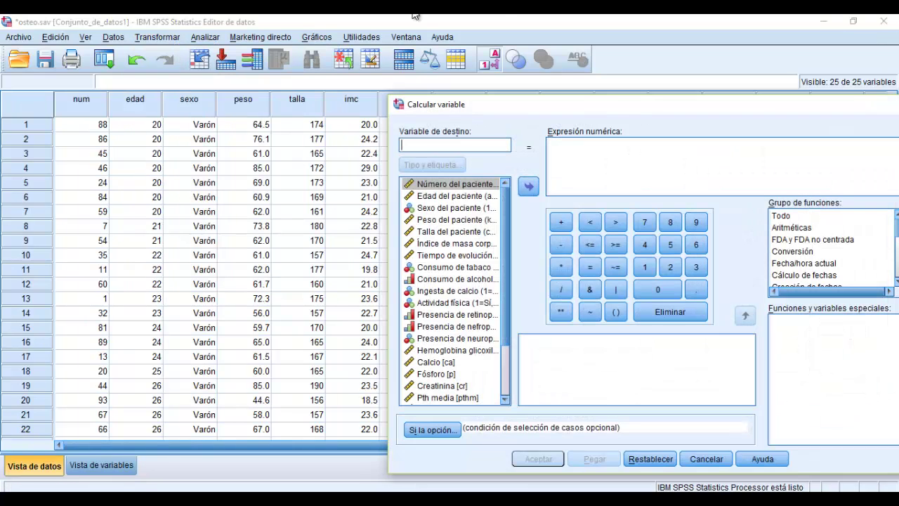
left_click_drag(590, 104, 459, 88)
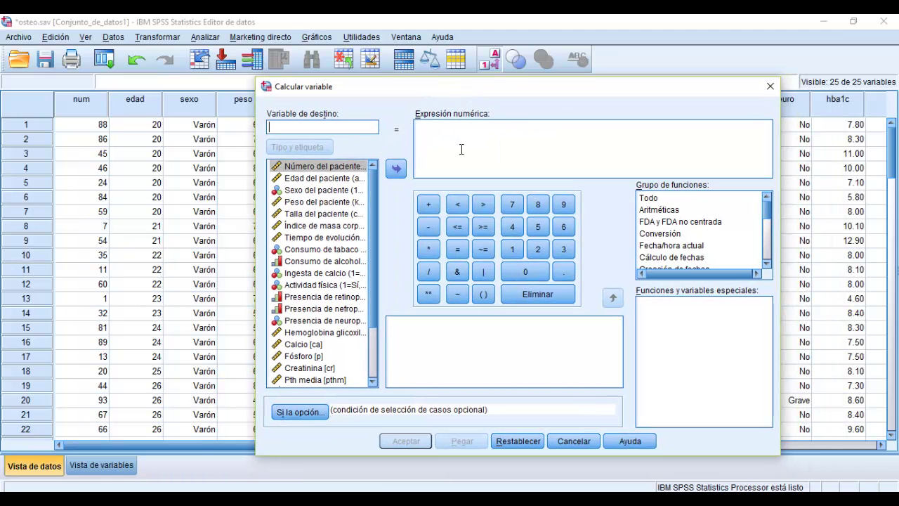
left_click(366, 130)
type("IMC")
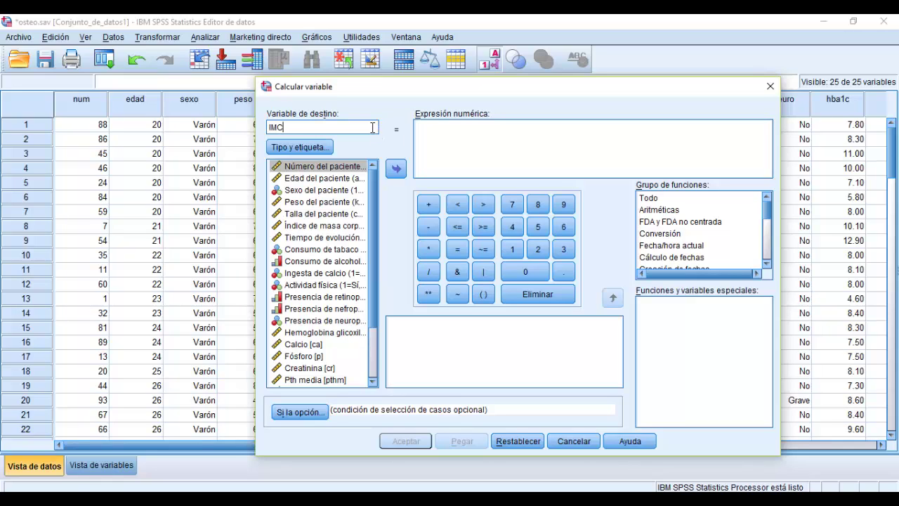
type("_2")
double_click(293, 127)
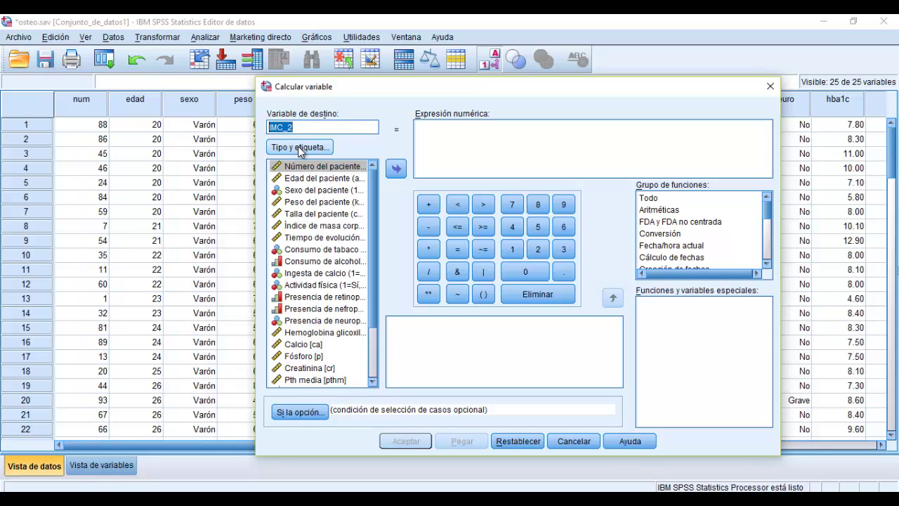
left_click(300, 147)
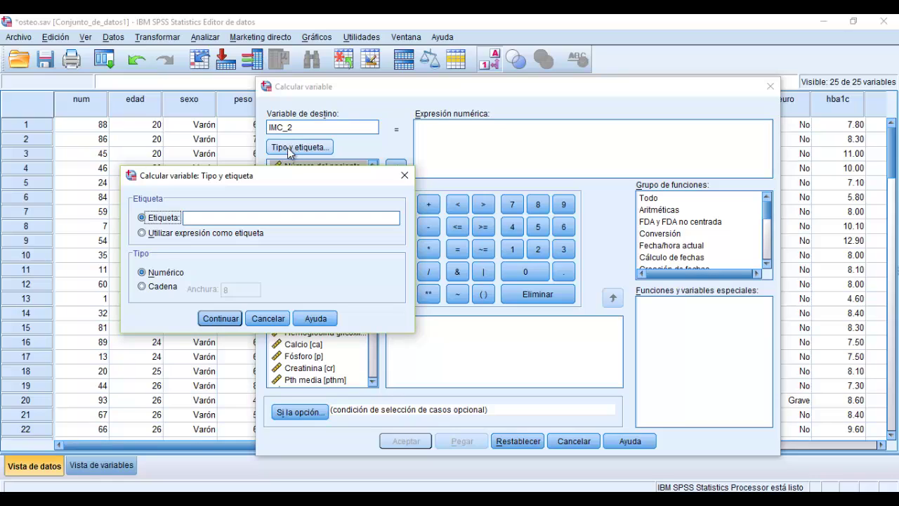
left_click(202, 218)
type("Indice de masa corpo")
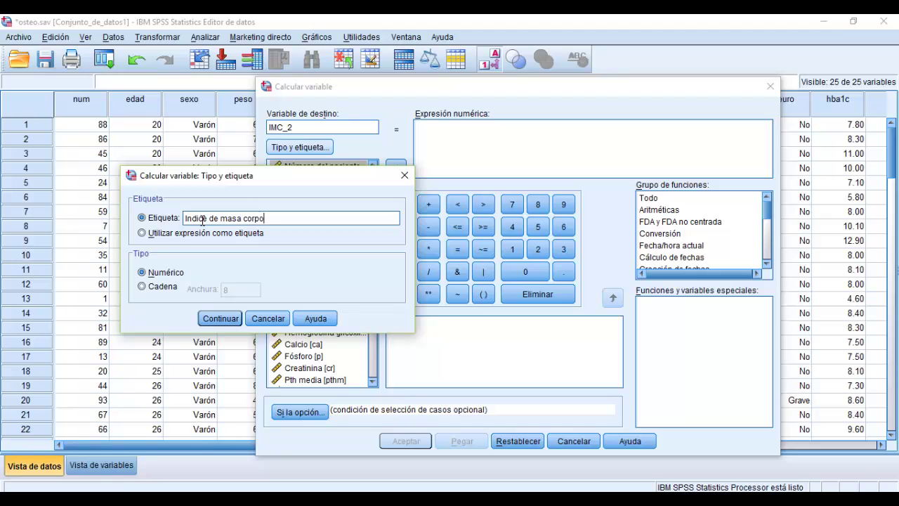
type("ral")
left_click(222, 319)
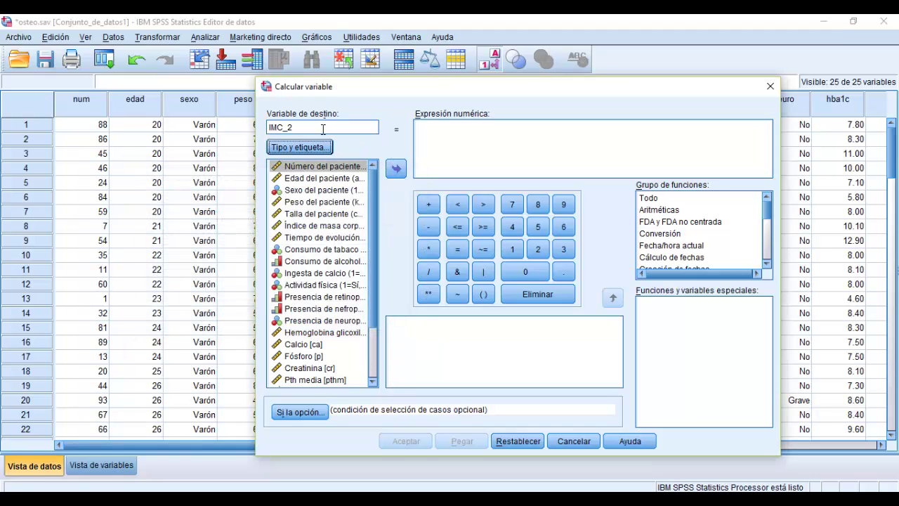
left_click(436, 141)
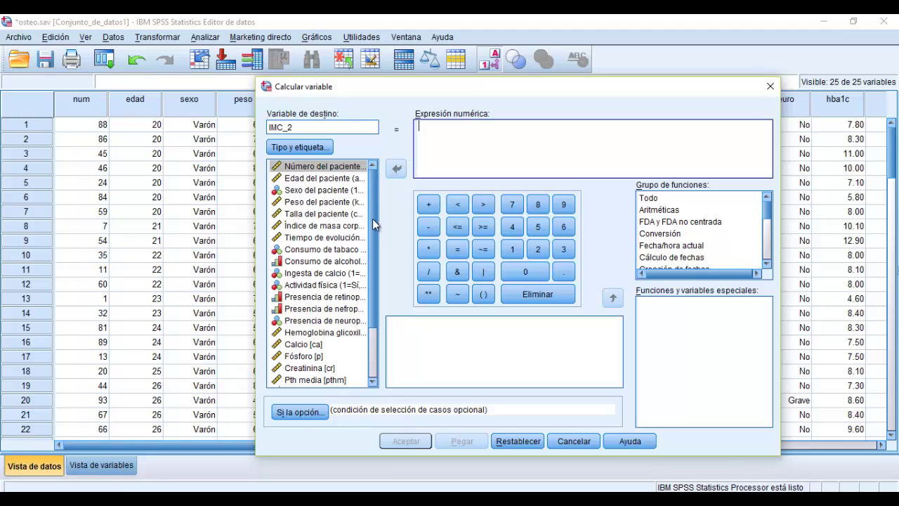
mouse_move(372, 218)
left_mouse_down()
mouse_move(373, 283)
mouse_move(370, 213)
left_mouse_up()
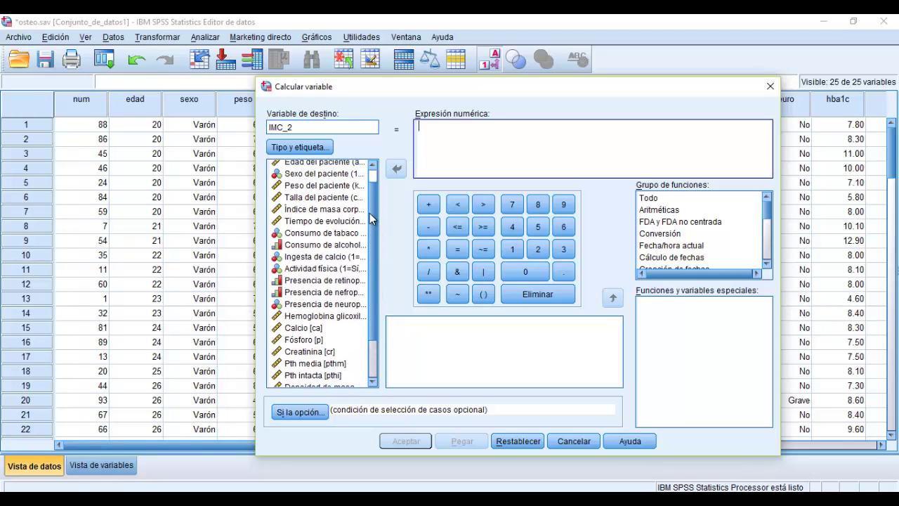
left_click(341, 203)
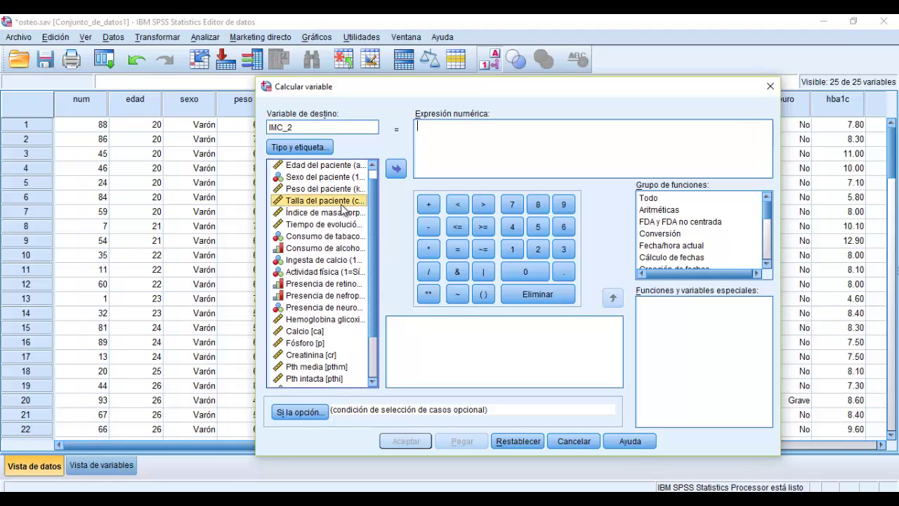
- Set the target variable of the computation to talla_metros and give it the label "Talla en metros"
left_click(304, 126)
key("BackSpace")
key("BackSpace")
key("BackSpace")
key("BackSpace")
key("BackSpace")
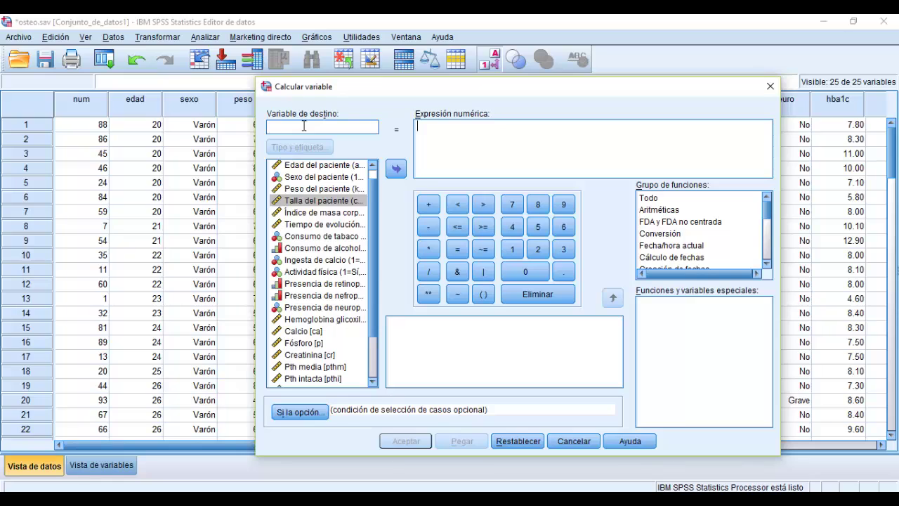
type("talla")
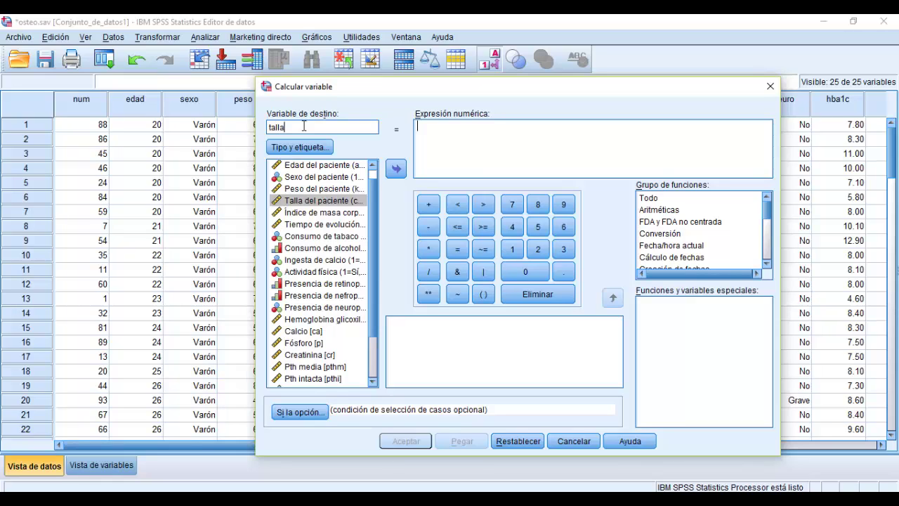
type("_metros")
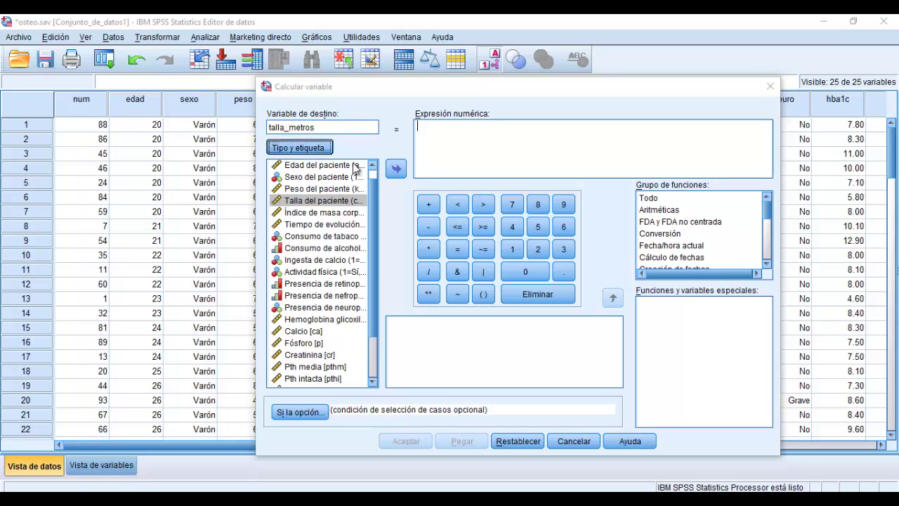
left_click(310, 143)
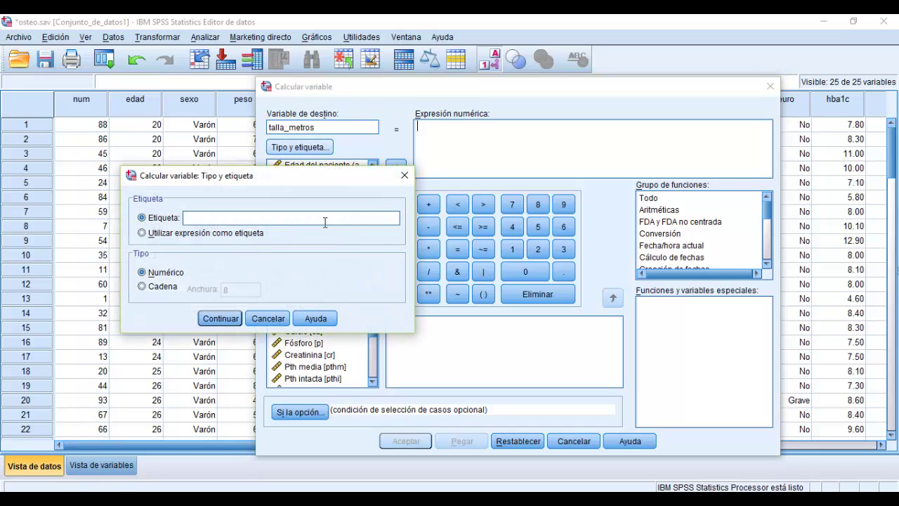
type("Tall")
type("metros")
left_click(220, 318)
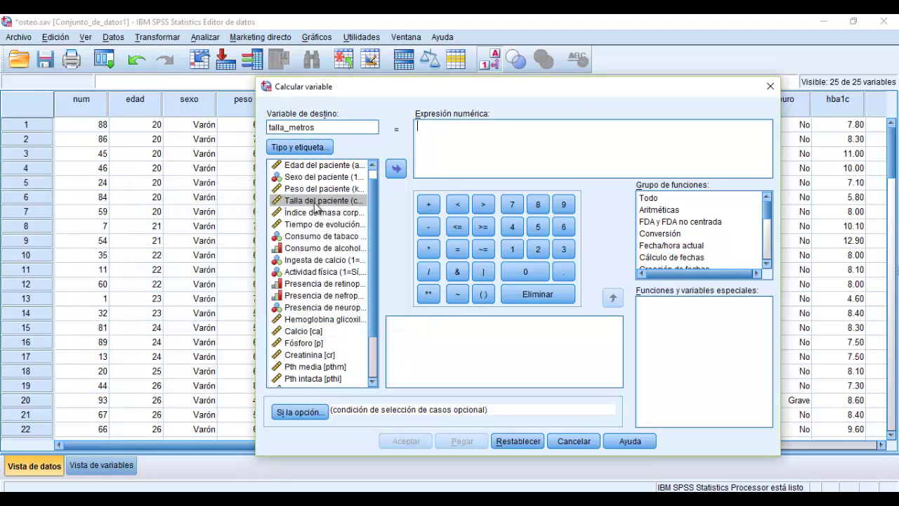
- Enter talla / 100 as the numeric expression for talla_metros and run the computation
left_click(314, 201)
left_click(396, 170)
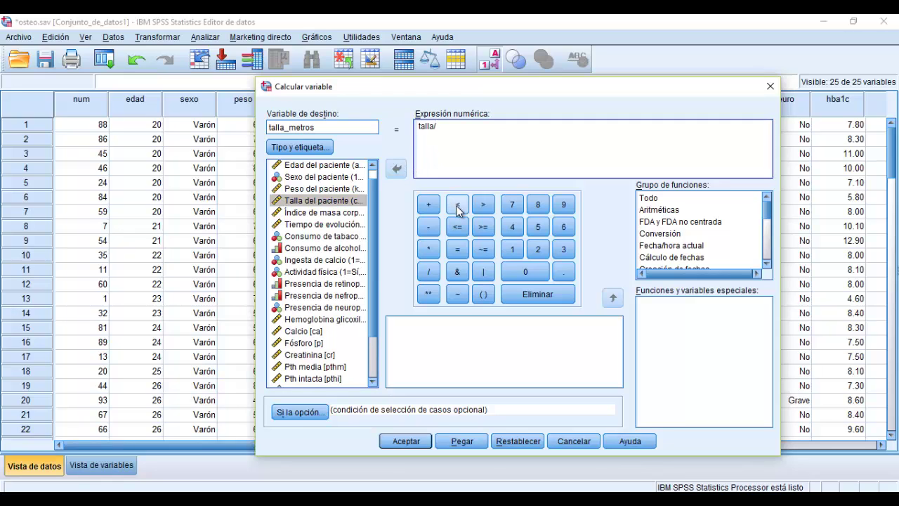
left_click(429, 271)
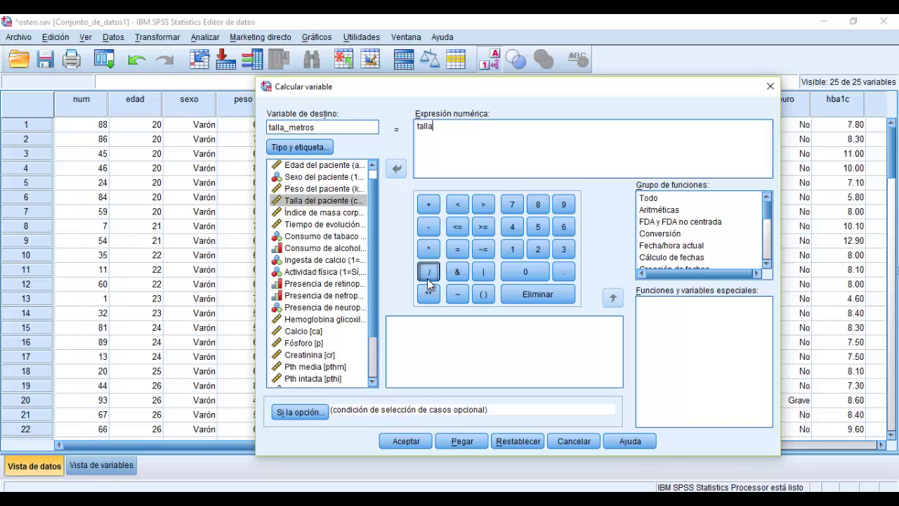
left_click(512, 252)
left_click(523, 276)
left_click(523, 276)
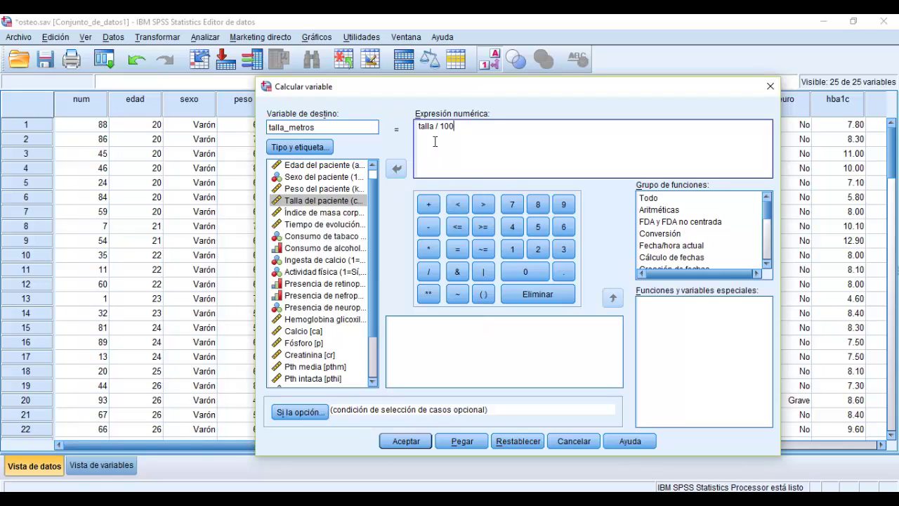
left_click(411, 440)
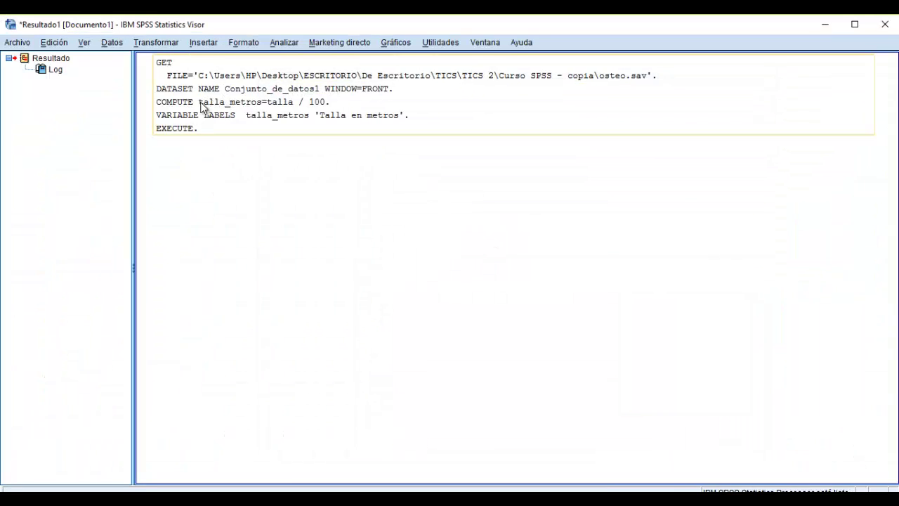
- Minimize the output viewer and examine the computed talla_metros values at the end of the dataset
left_click(825, 24)
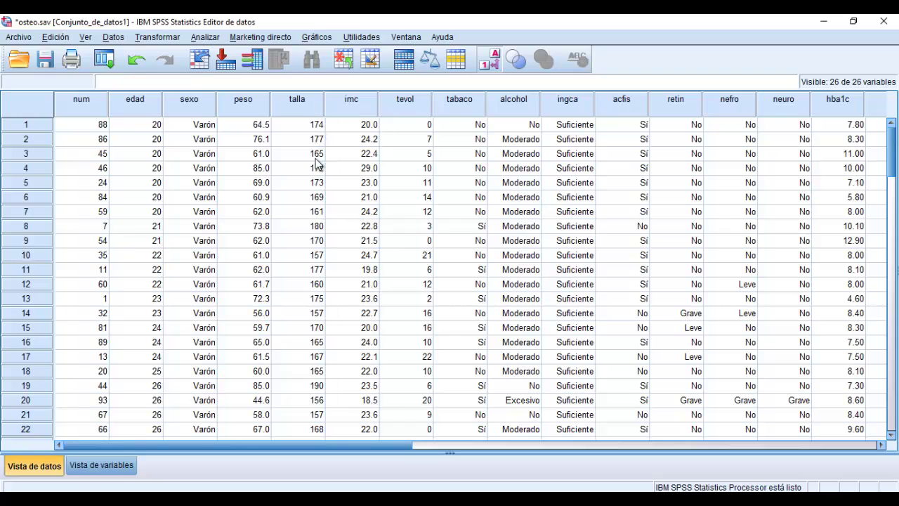
left_click(381, 441)
left_click_drag(381, 441, 786, 456)
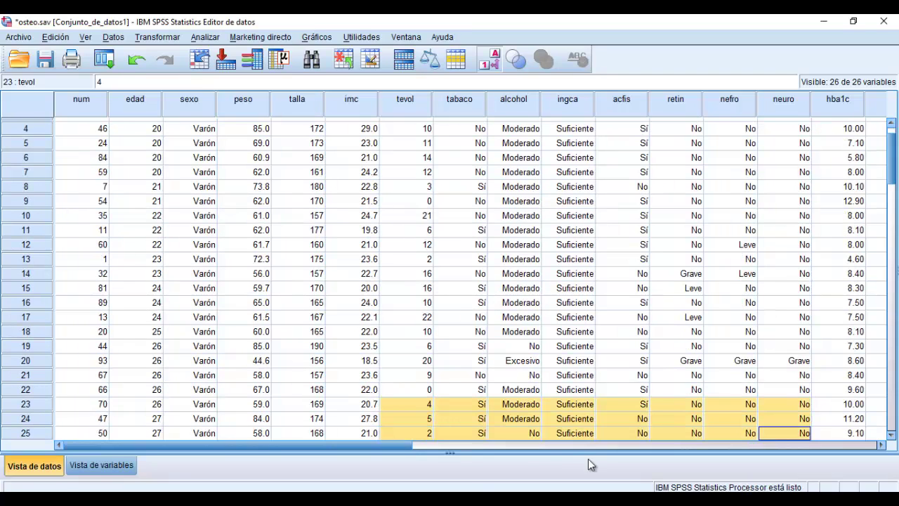
left_click_drag(397, 447, 857, 466)
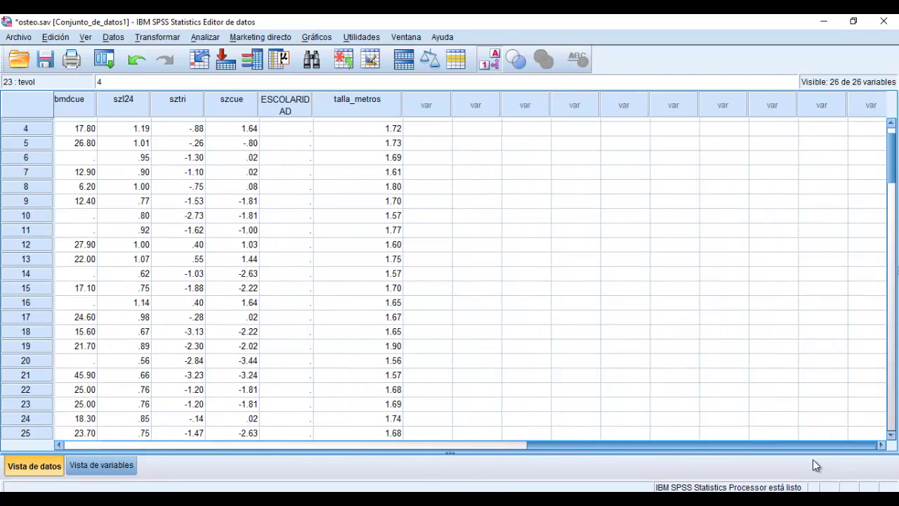
left_click(481, 144)
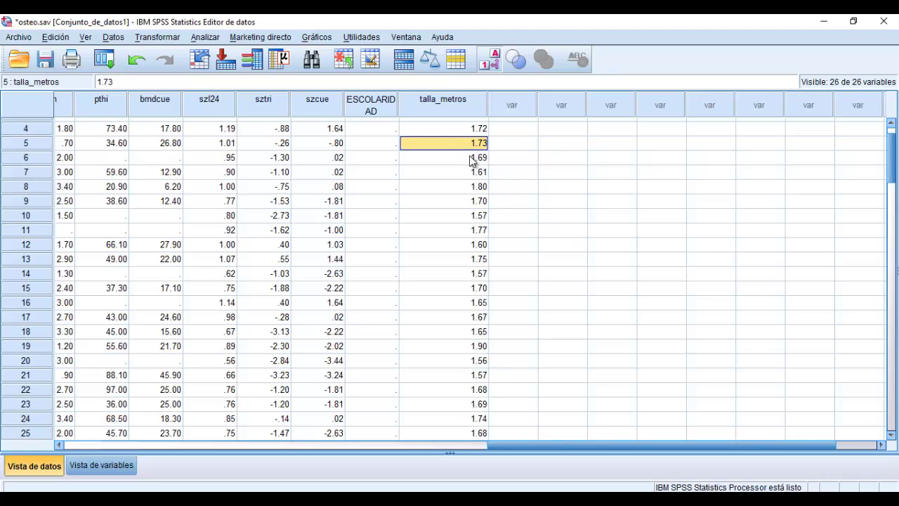
scroll(892, 149, "up", 1)
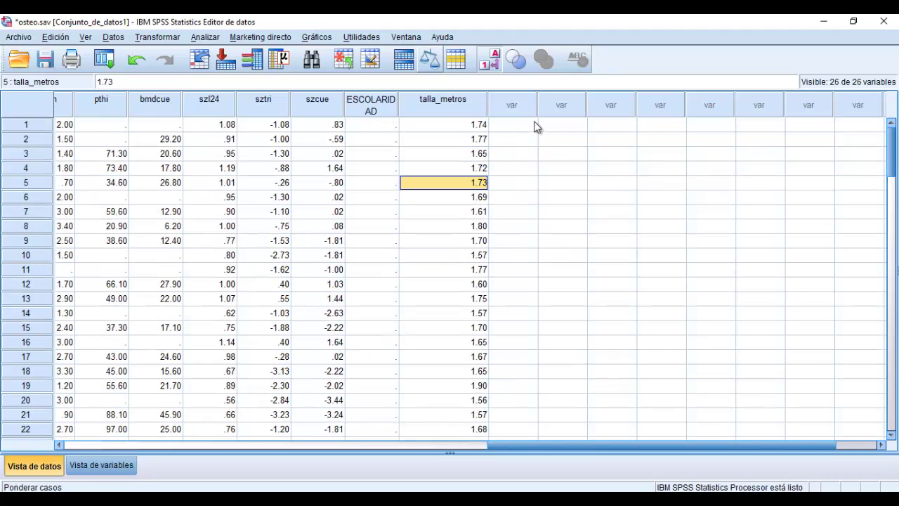
- Open the Compute Variable dialog again and reset it to clear the talla_metros definition
left_click(547, 140)
left_click(135, 37)
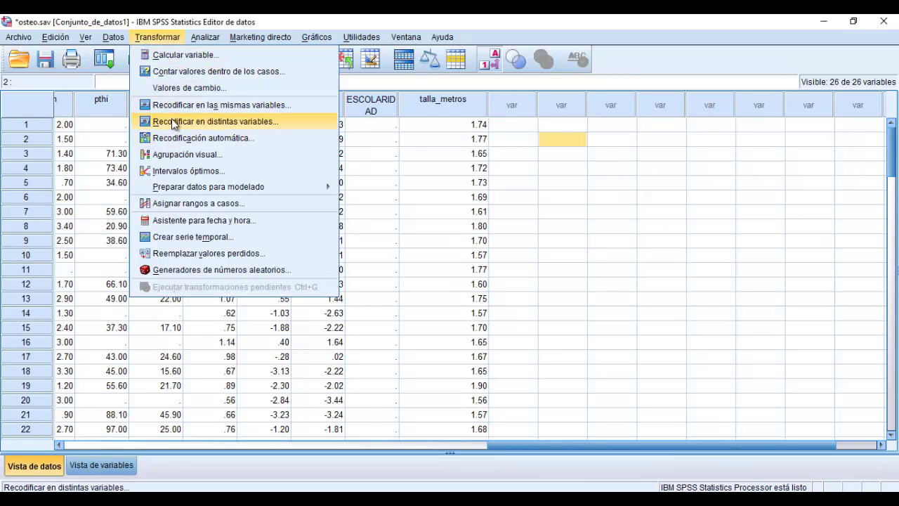
left_click(175, 55)
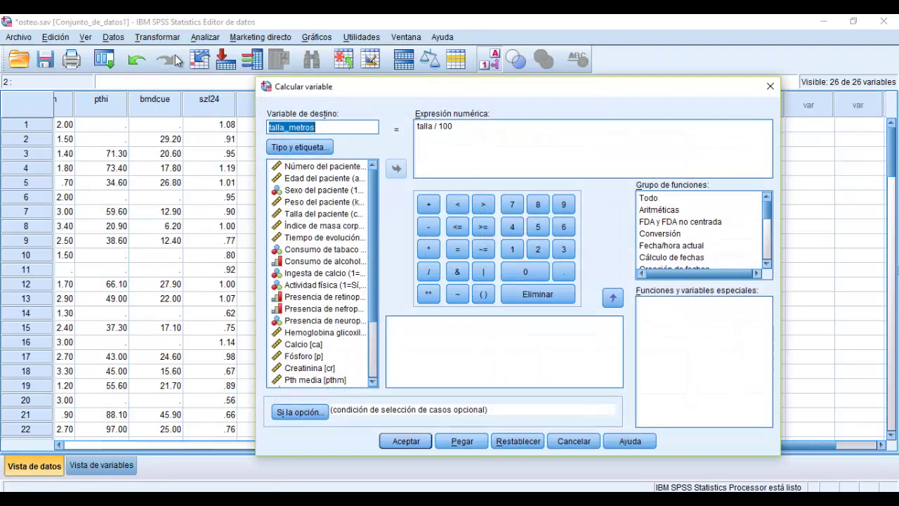
left_click(528, 442)
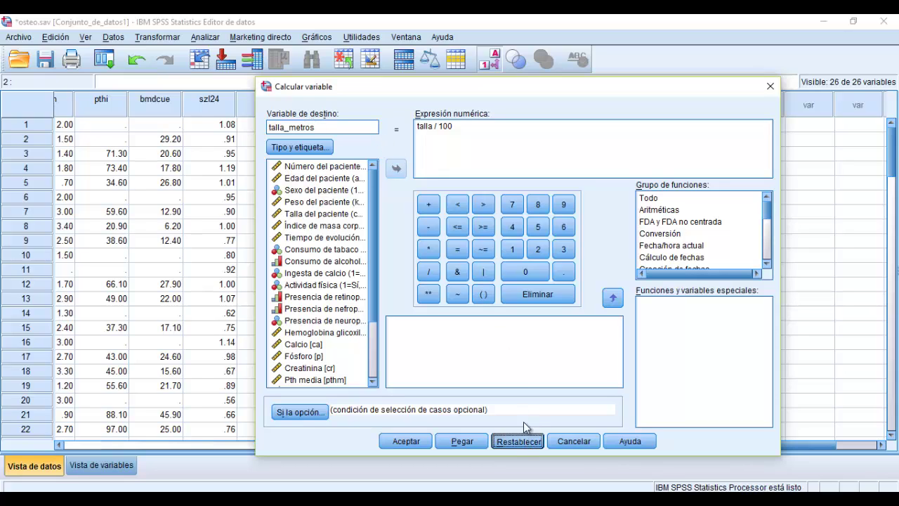
left_click(513, 439)
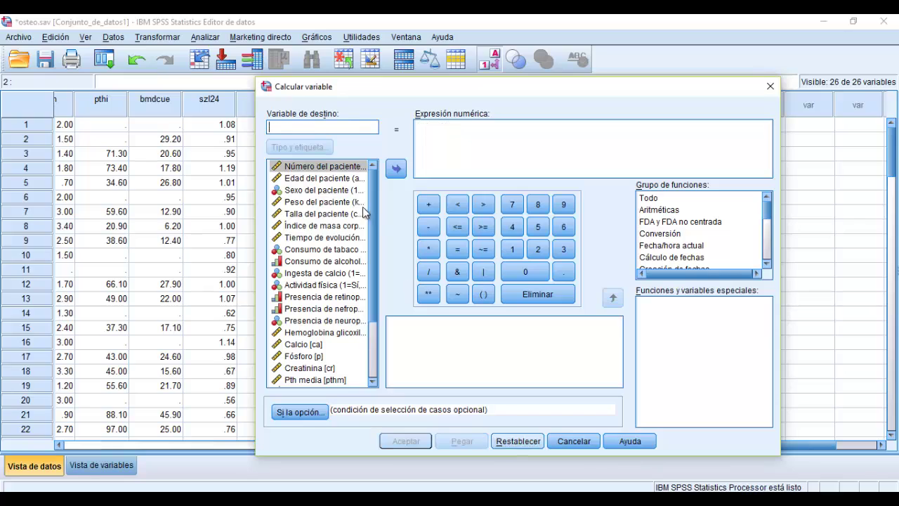
- Set the target variable of the computation to IMC and give it the label "Índice de masa corporal"
type("IMC")
left_click(314, 148)
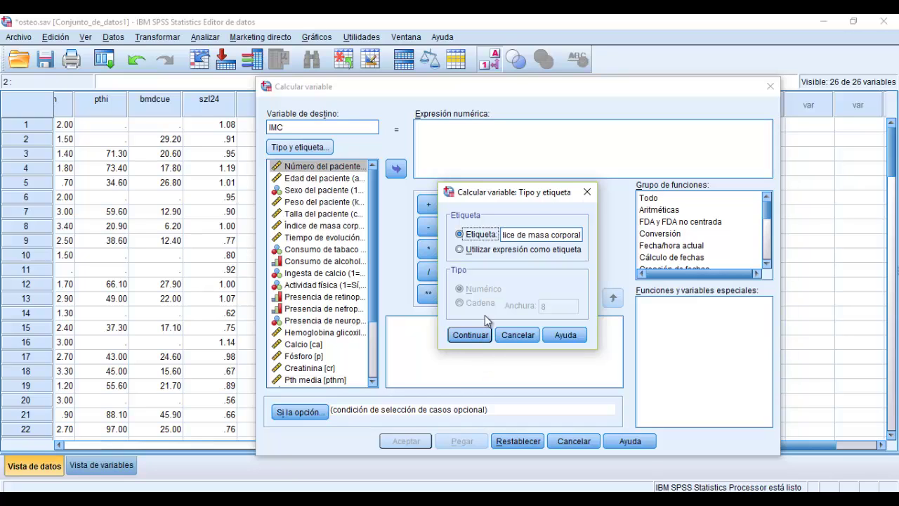
left_click(482, 336)
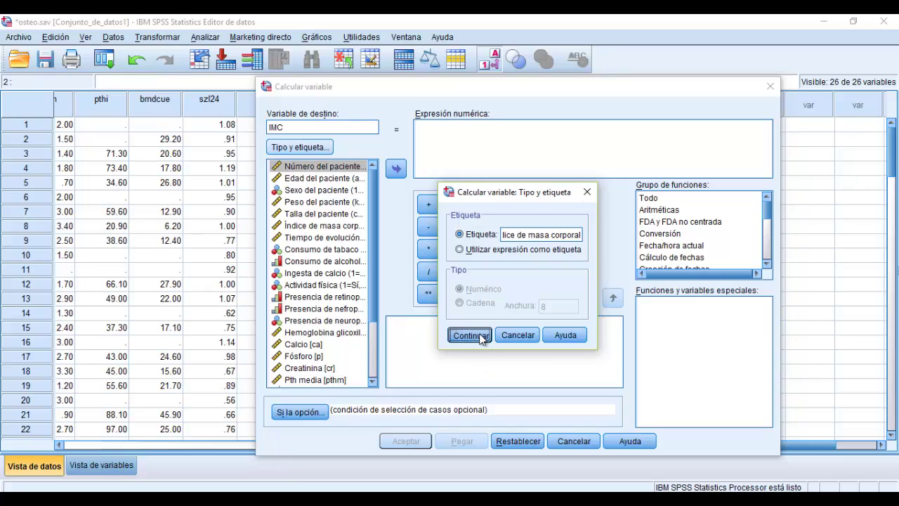
- Build the numeric expression peso / talla_metros ** 2 for IMC and run the computation, accepting the change to the existing variable
left_click(423, 128)
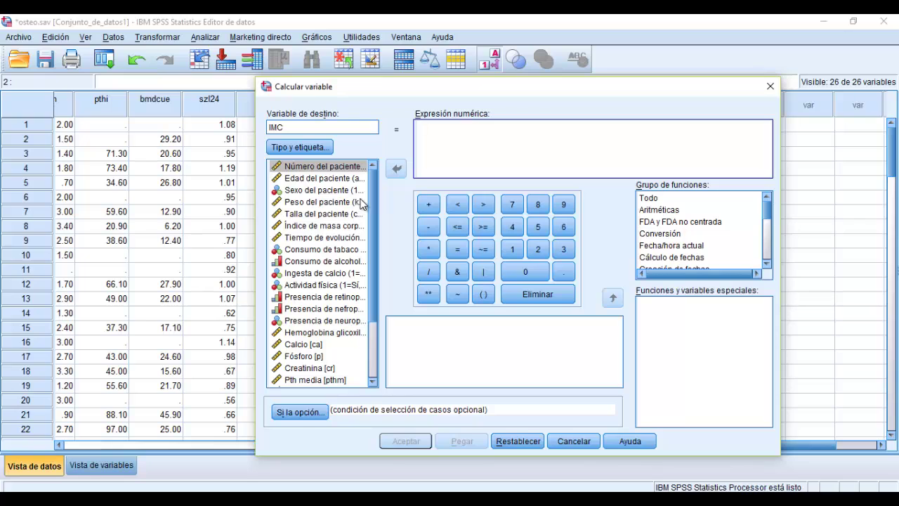
left_click_drag(330, 205, 415, 172)
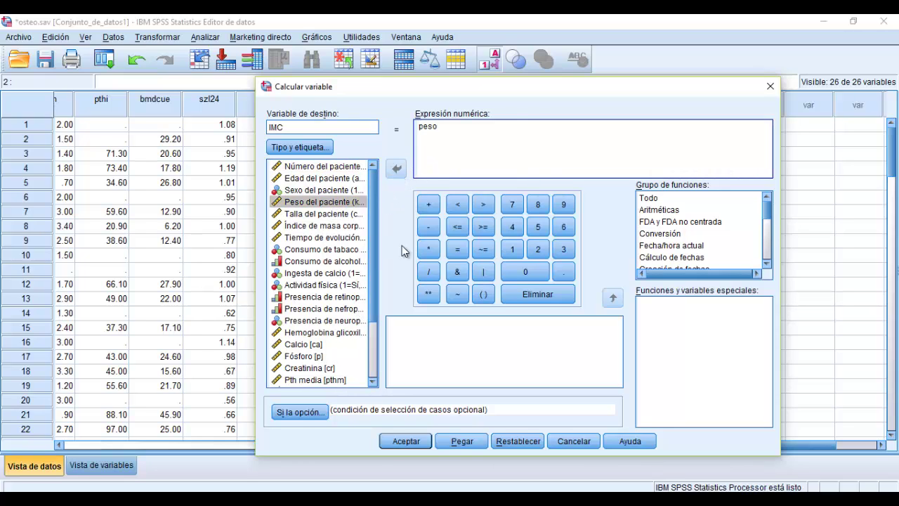
left_click(430, 272)
scroll(372, 296, "down", 2)
left_click(340, 381)
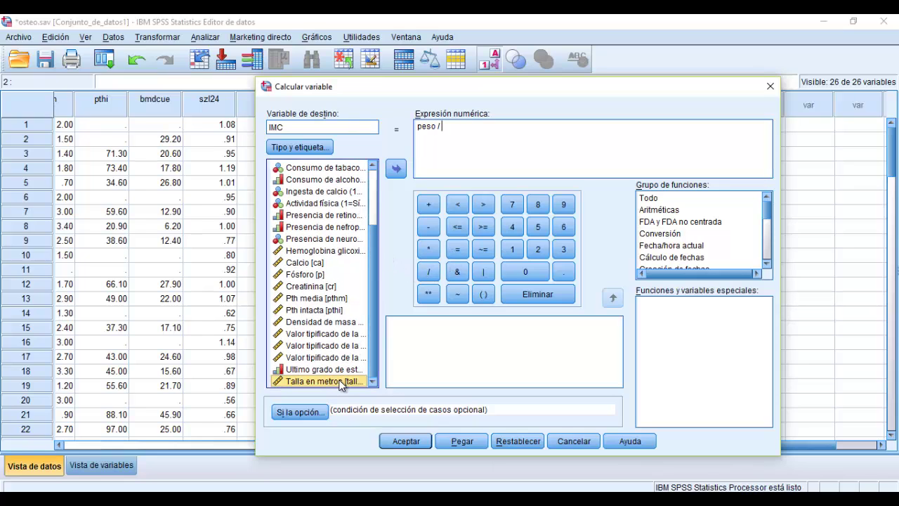
double_click(340, 381)
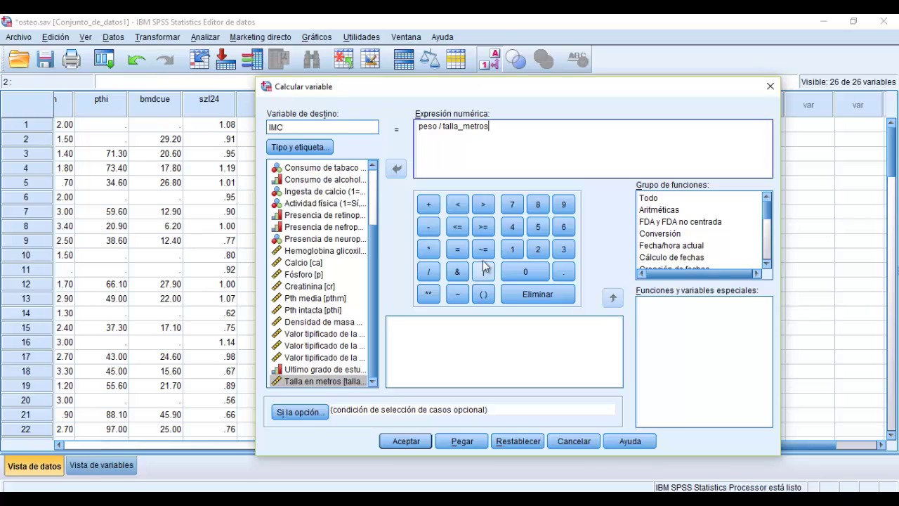
left_click(429, 294)
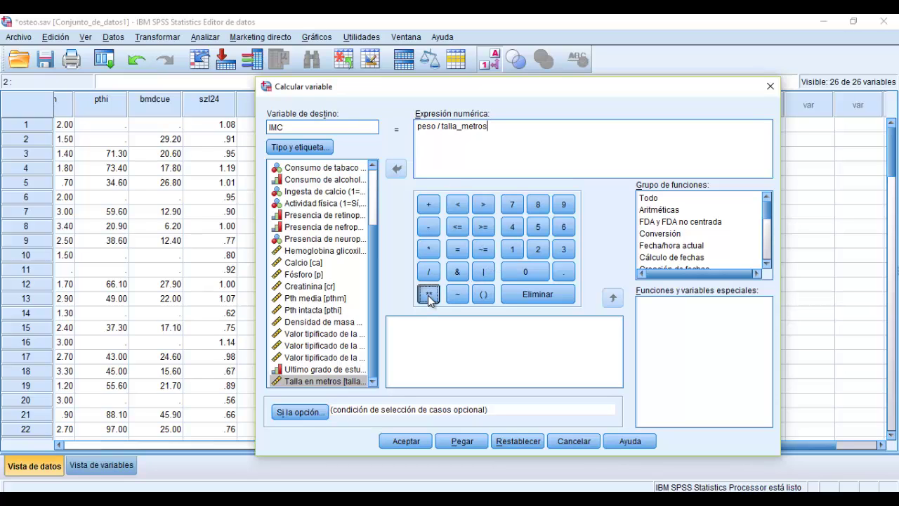
left_click(538, 249)
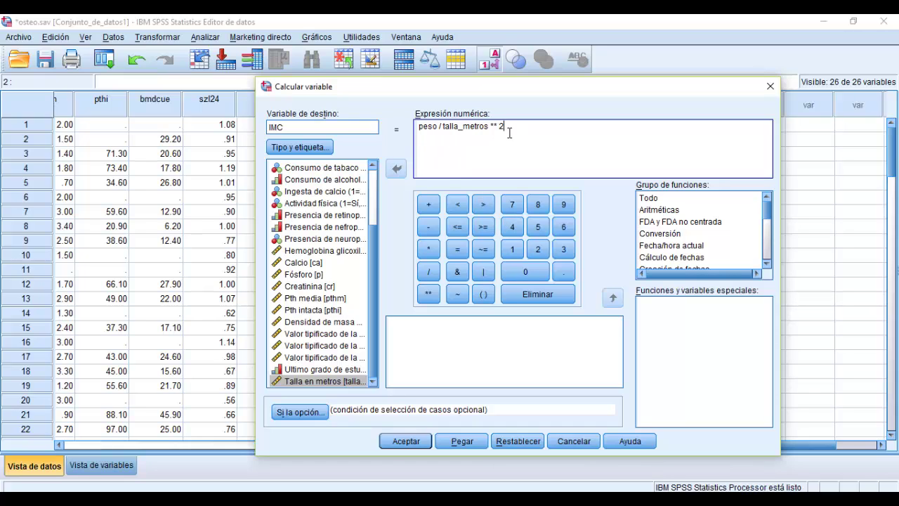
left_click(414, 443)
left_click(429, 277)
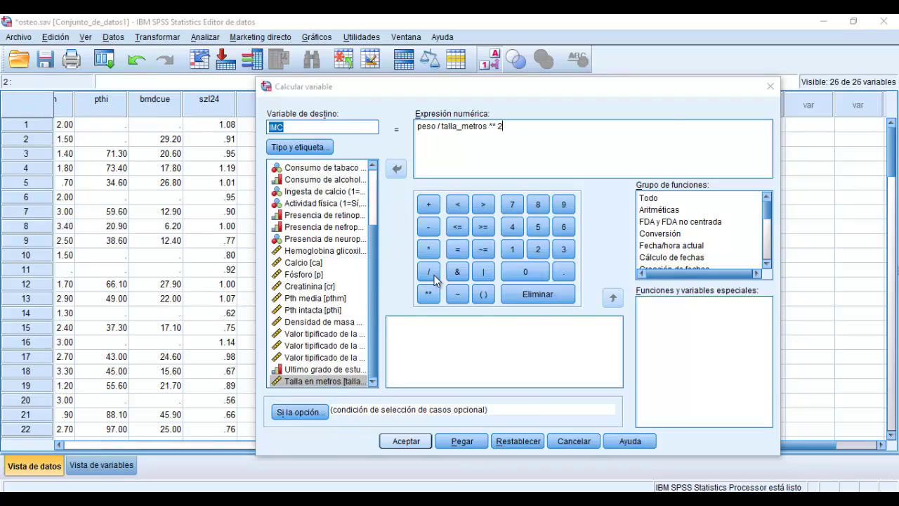
- Minimize the output viewer and examine the recalculated imc values of the first cases in the data view
left_click(825, 24)
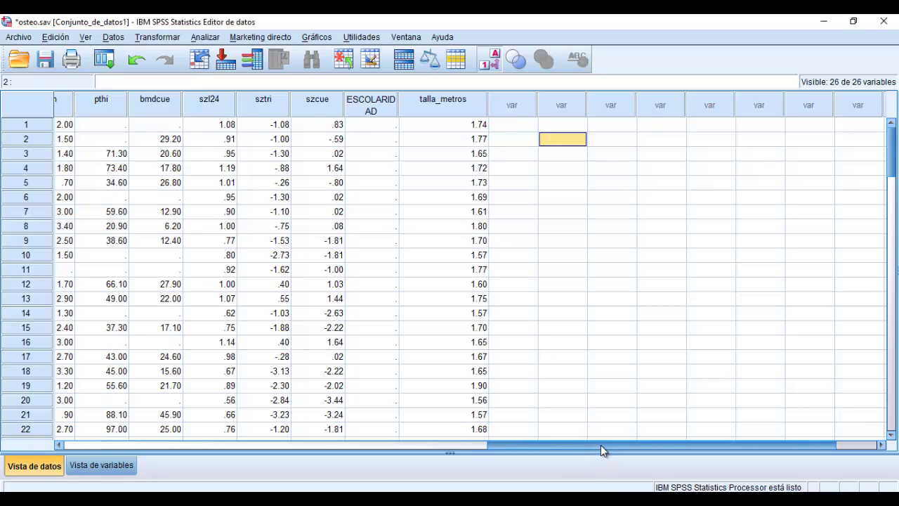
left_click_drag(600, 445, 179, 446)
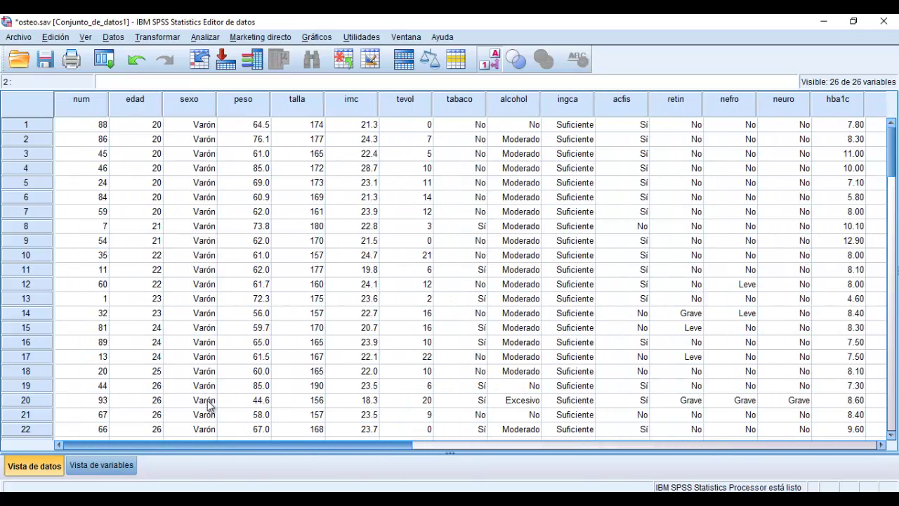
left_click(366, 159)
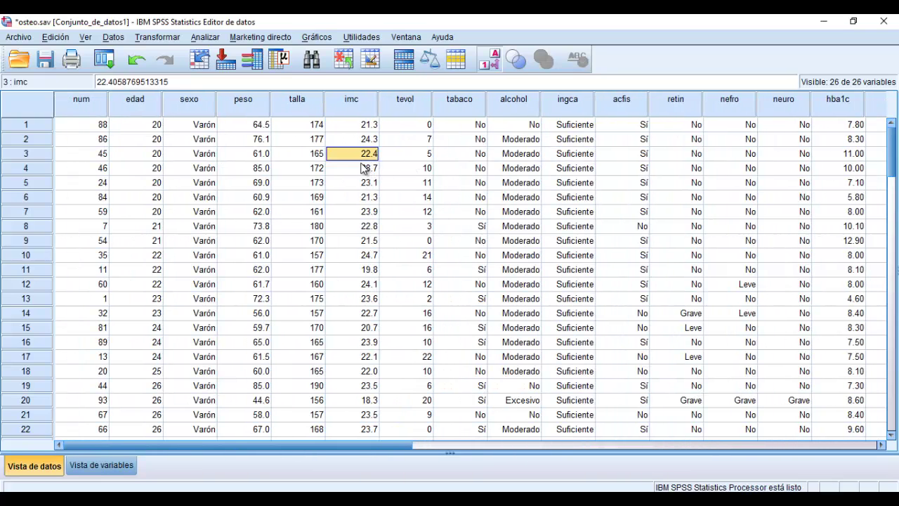
left_click(368, 127)
left_click(370, 140)
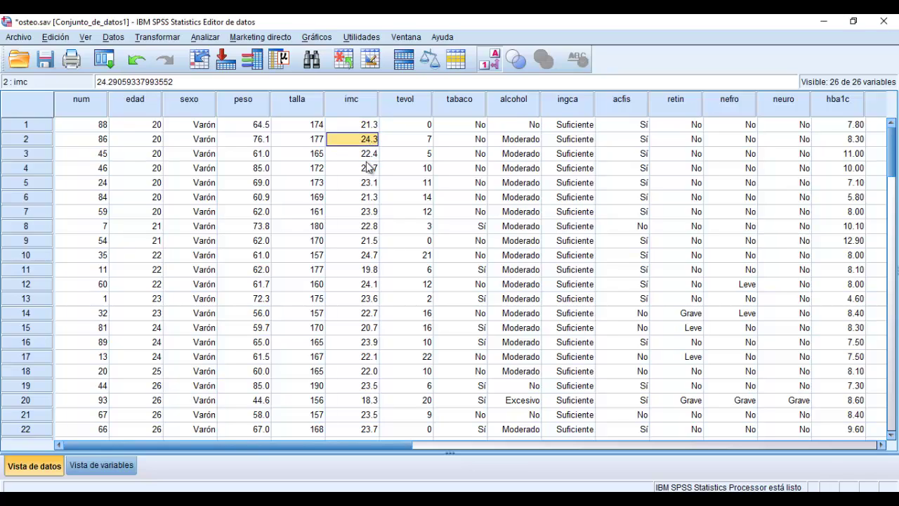
left_click(370, 169)
left_click(363, 199)
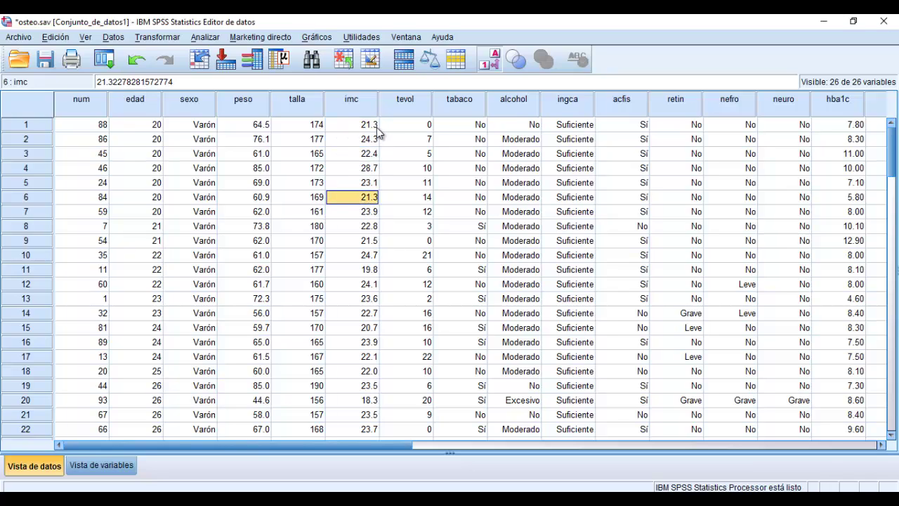
- Set the width of the talla_metros variable to 3 in the variable view
left_click(105, 465)
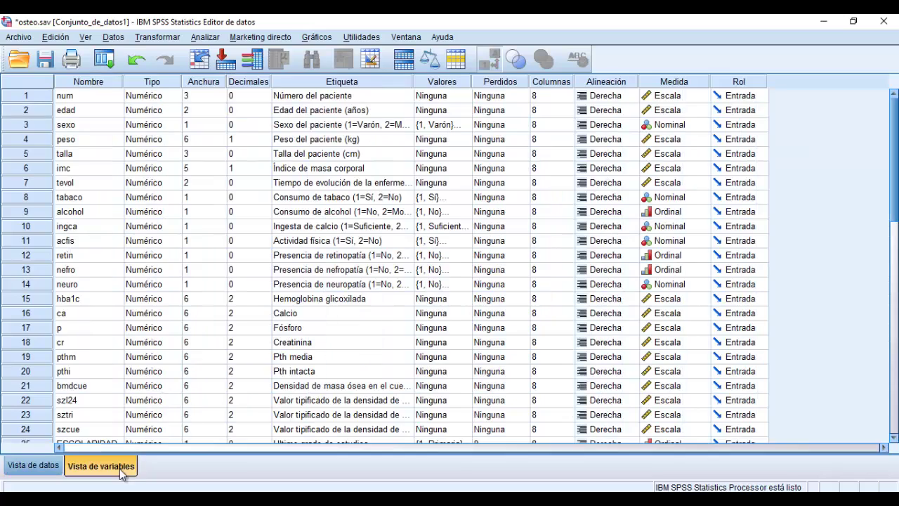
left_click_drag(897, 169, 886, 226)
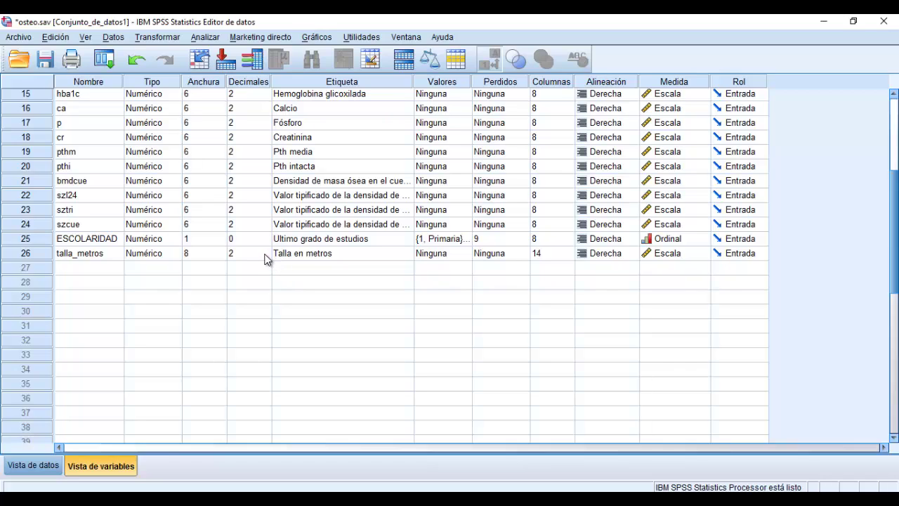
left_click(211, 253)
left_click(222, 257)
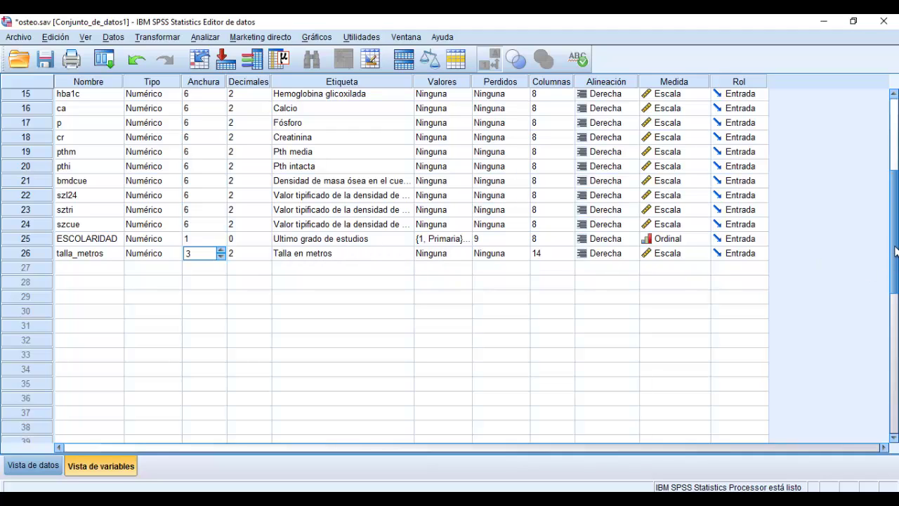
- Set the imc variable to 2 decimals and a width of 4, and save the dataset
left_click_drag(896, 260, 895, 179)
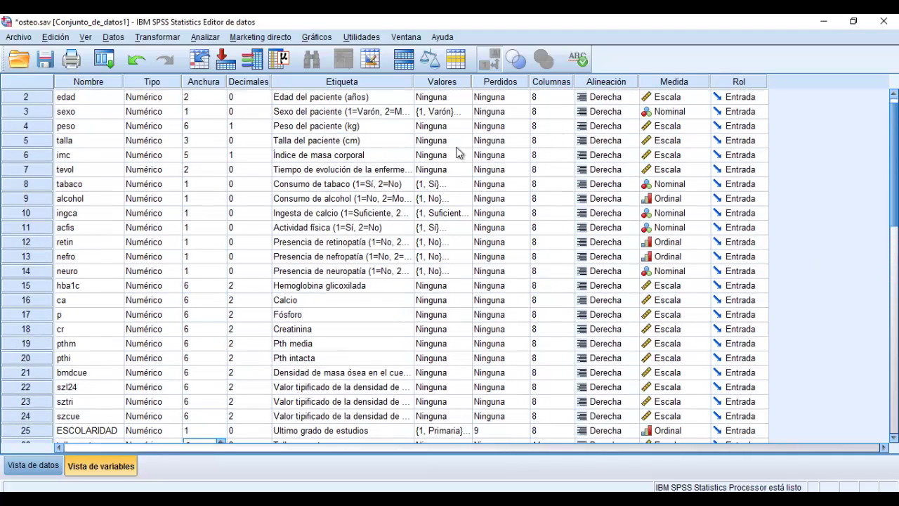
left_click(267, 154)
left_click(266, 150)
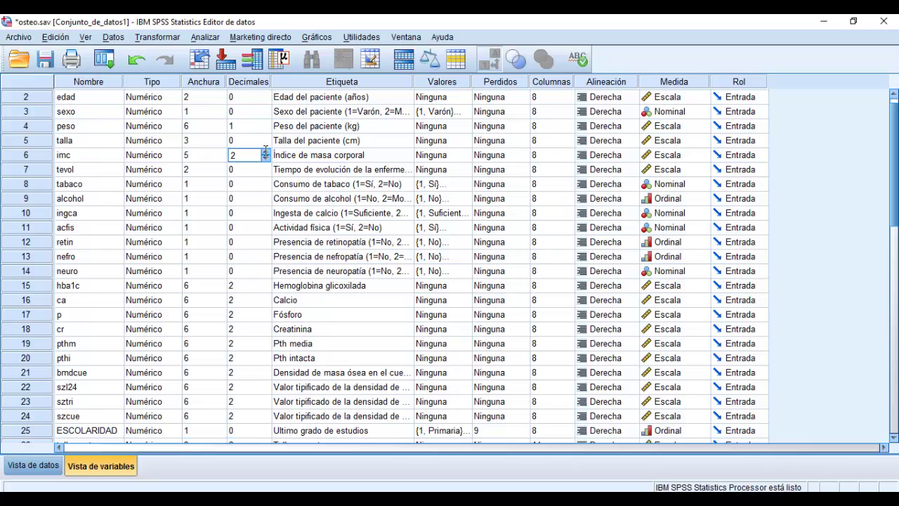
left_click(210, 157)
type("4")
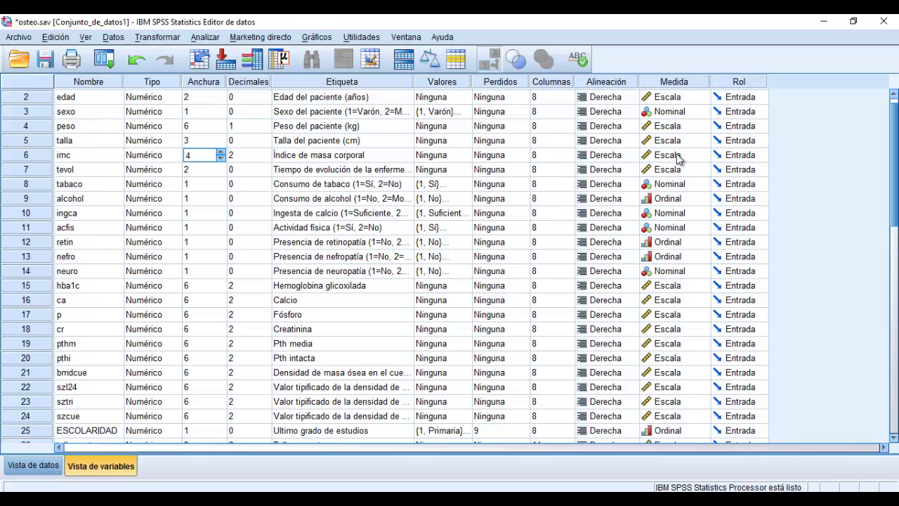
left_click(46, 61)
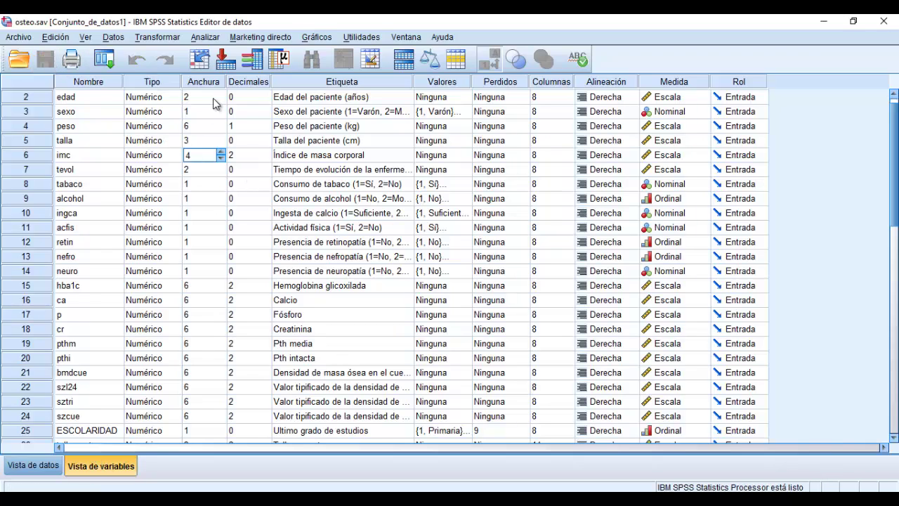
- Review the IMC definition in the Compute Variable dialog and close the dialog
left_click(157, 37)
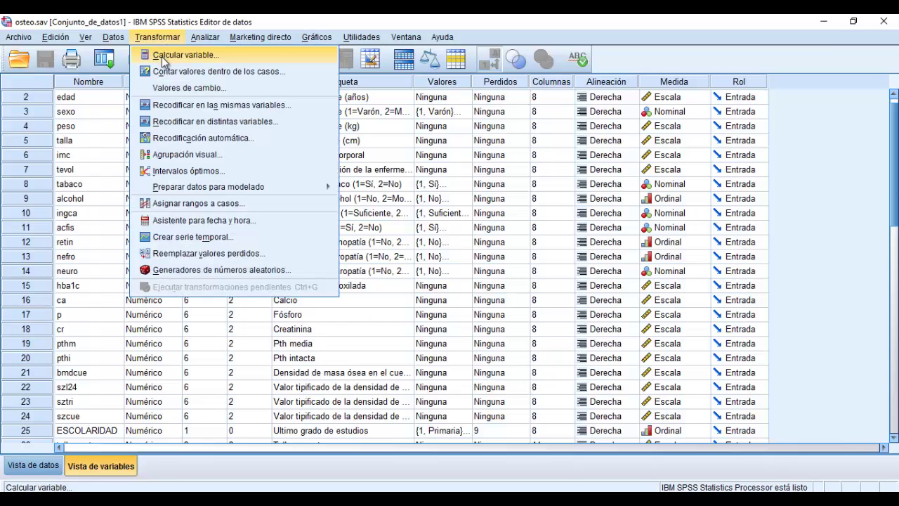
left_click(172, 54)
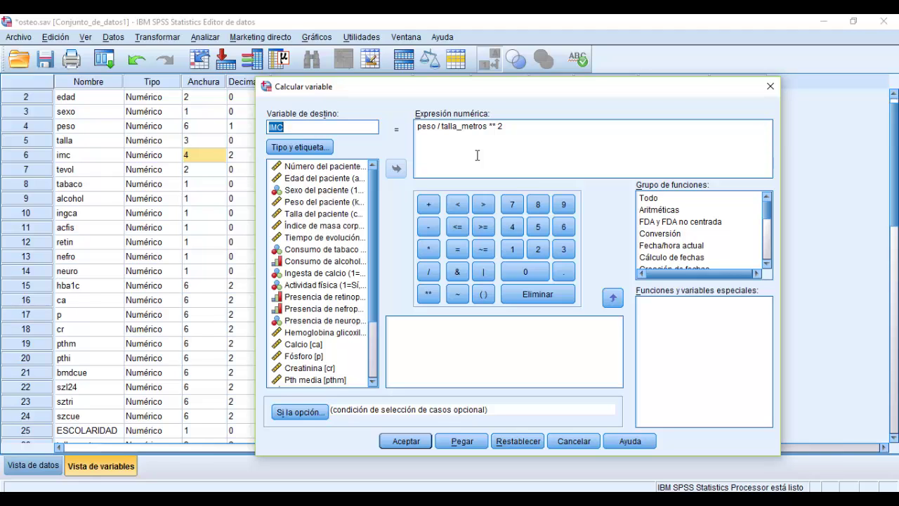
left_click(770, 87)
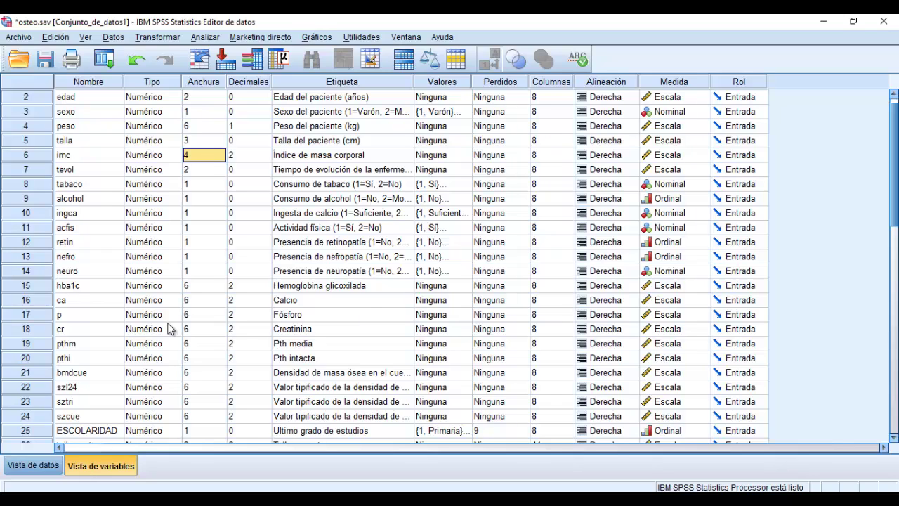
- Widen the label column so that the full retinopathy, nephropathy and neuropathy labels can be read
left_click(337, 243)
left_click(340, 258)
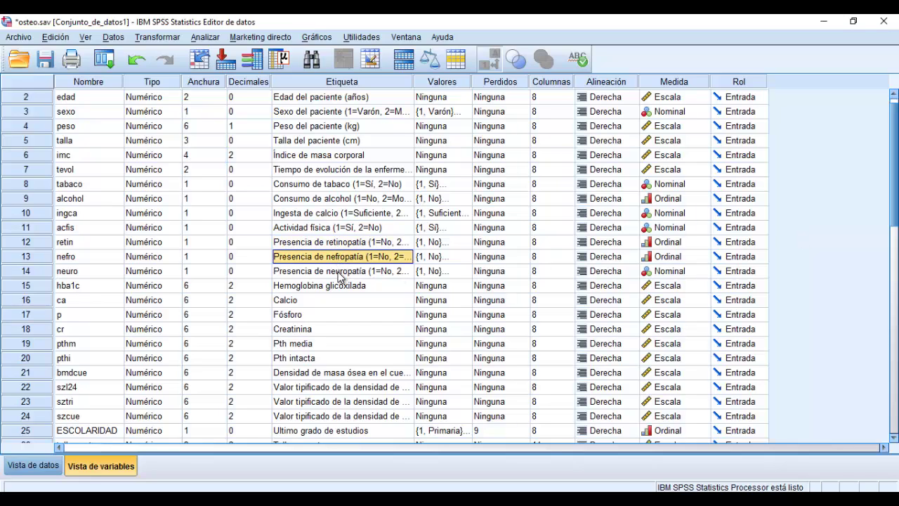
left_click(340, 273)
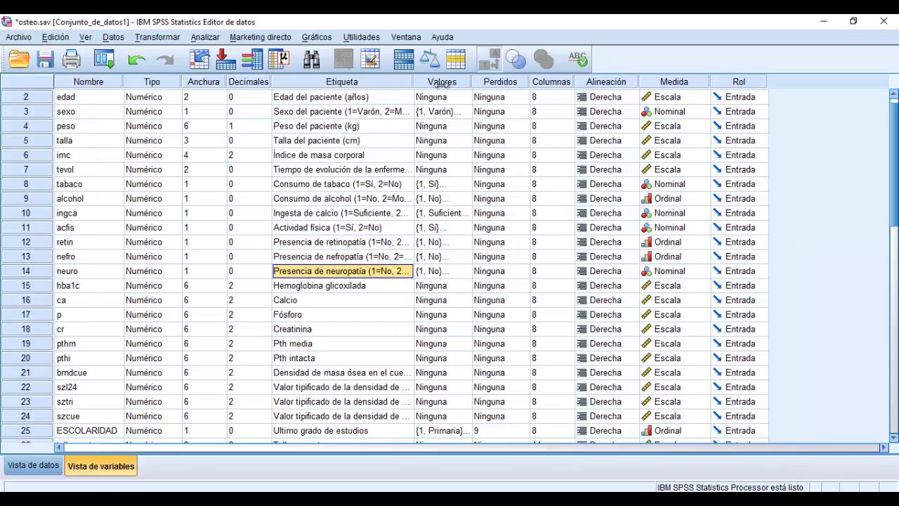
left_click_drag(413, 82, 500, 99)
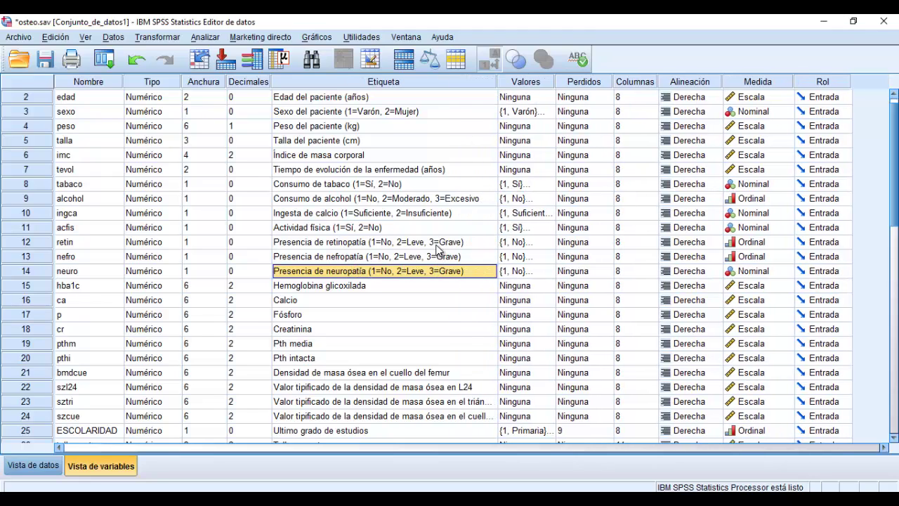
left_click(387, 245)
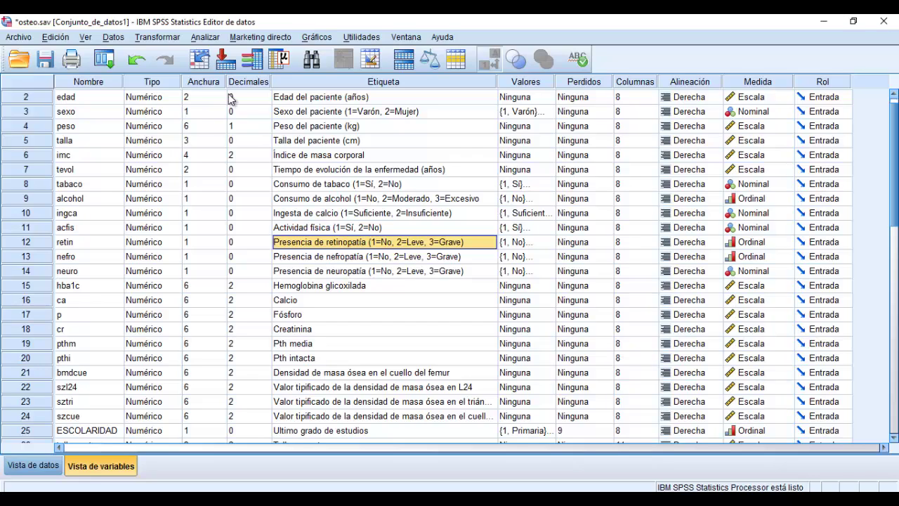
- Return to the data view and examine the retin, nefro and neuro columns
left_click(176, 41)
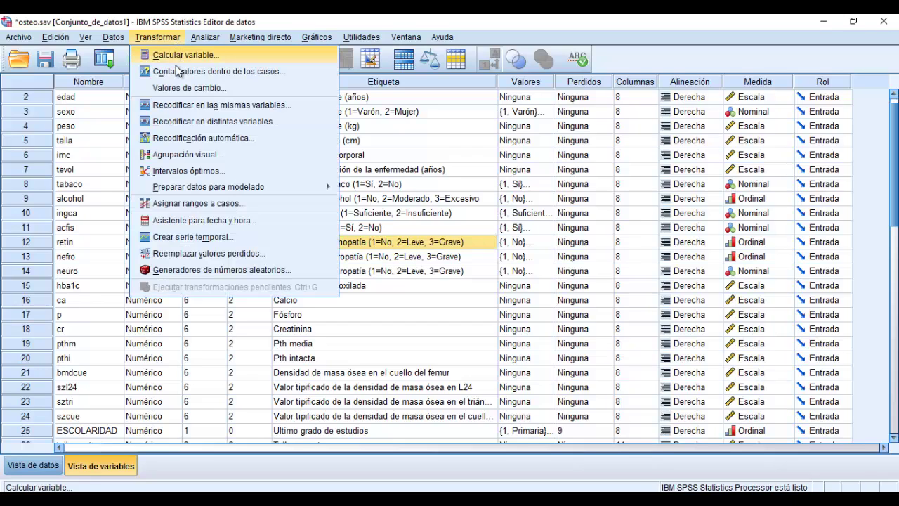
left_click(422, 241)
left_click(56, 467)
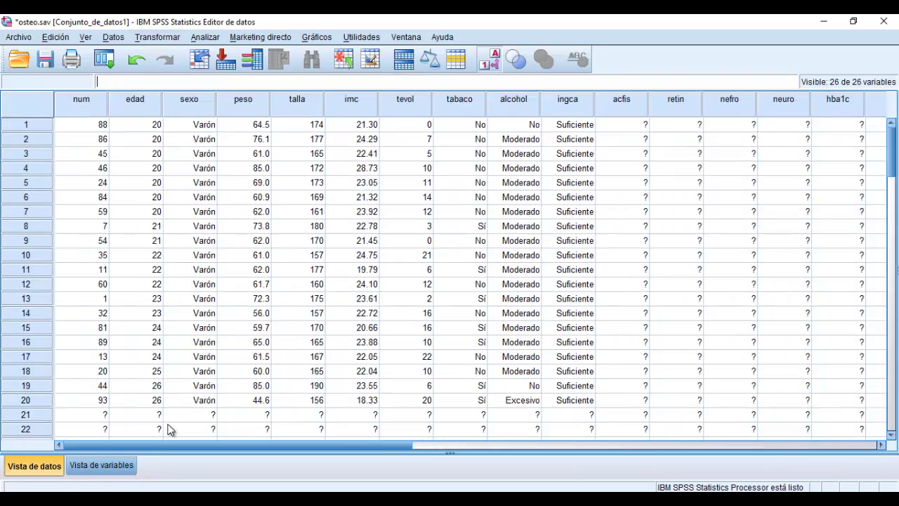
left_click_drag(391, 446, 447, 445)
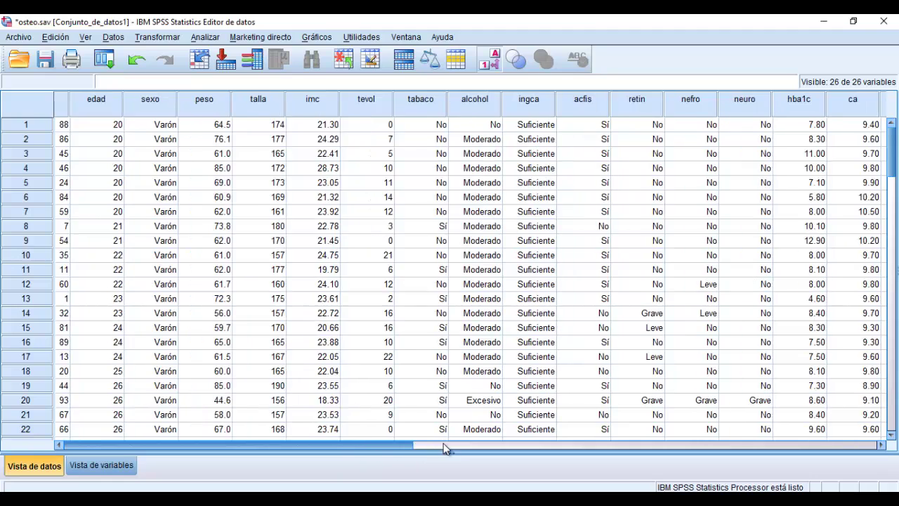
- Examine and compare the retin, nefro and neuro values of the cases in rows 1, 12 and 14
left_click(540, 106)
left_click(592, 106)
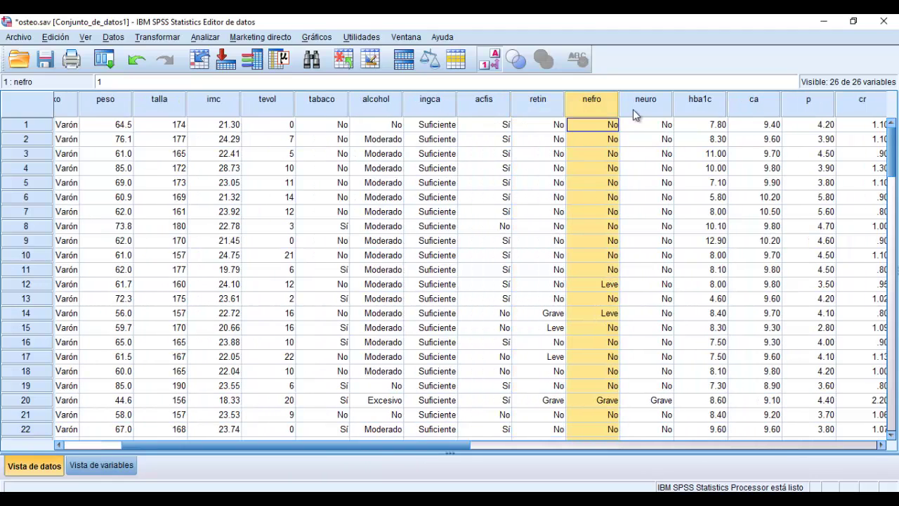
left_click(551, 129)
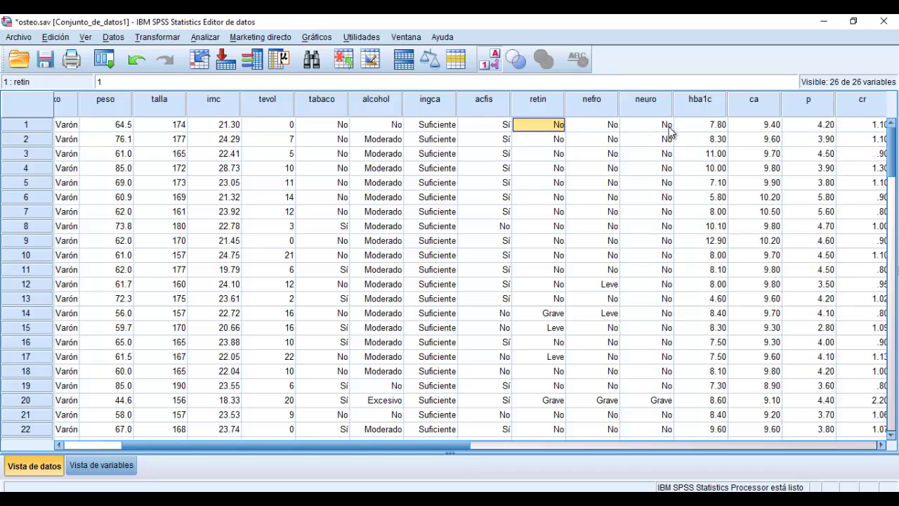
left_click(555, 286)
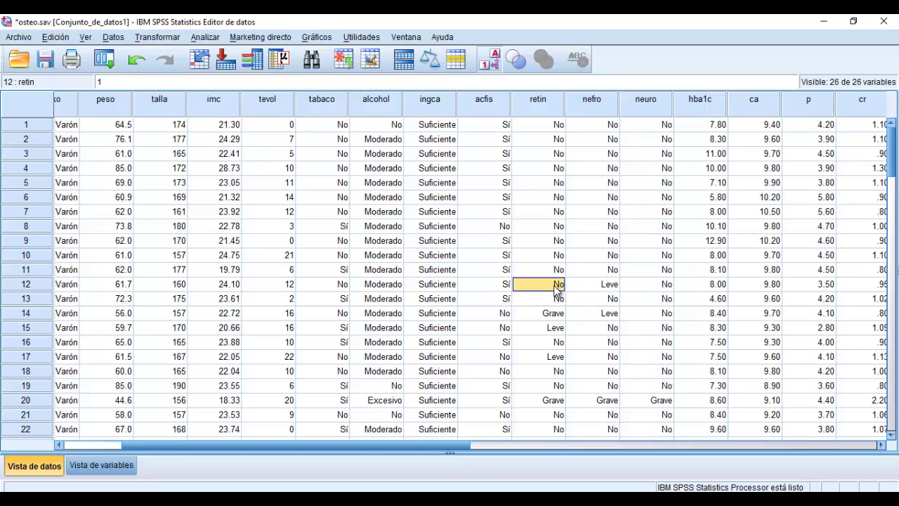
left_click(594, 290)
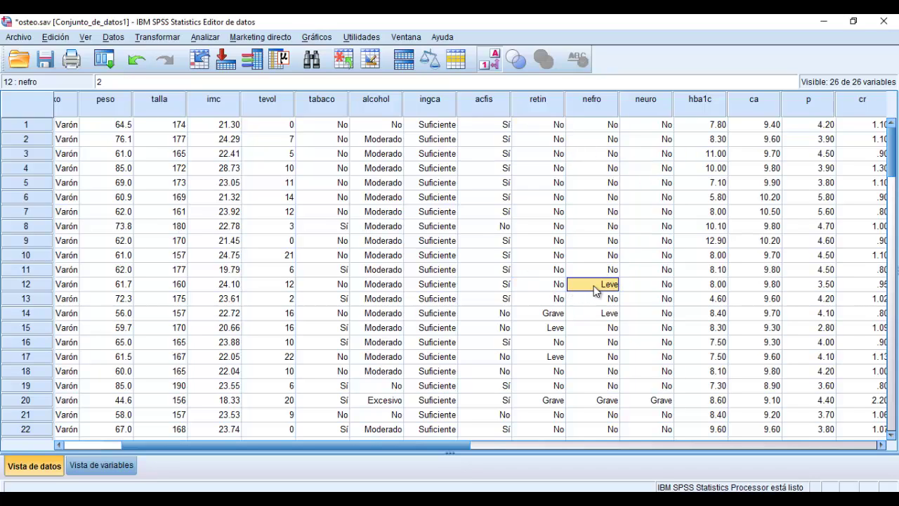
left_click(645, 290)
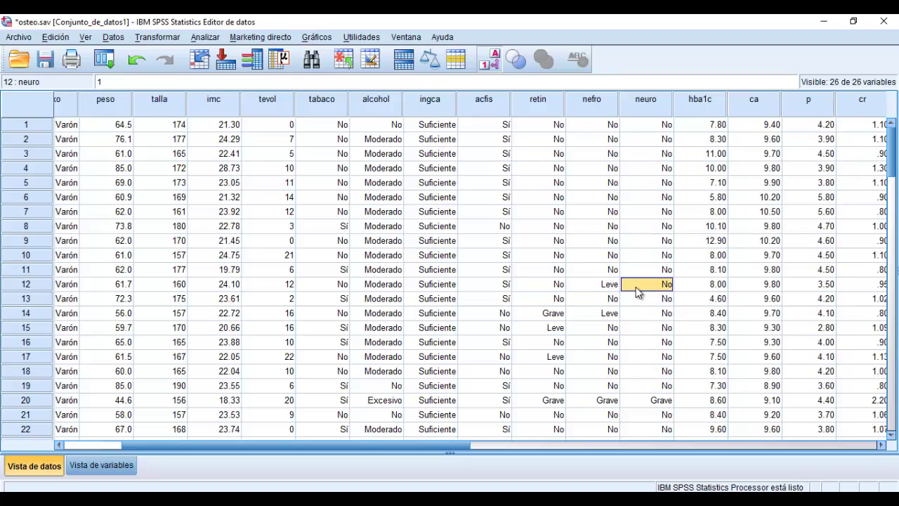
left_click(614, 290)
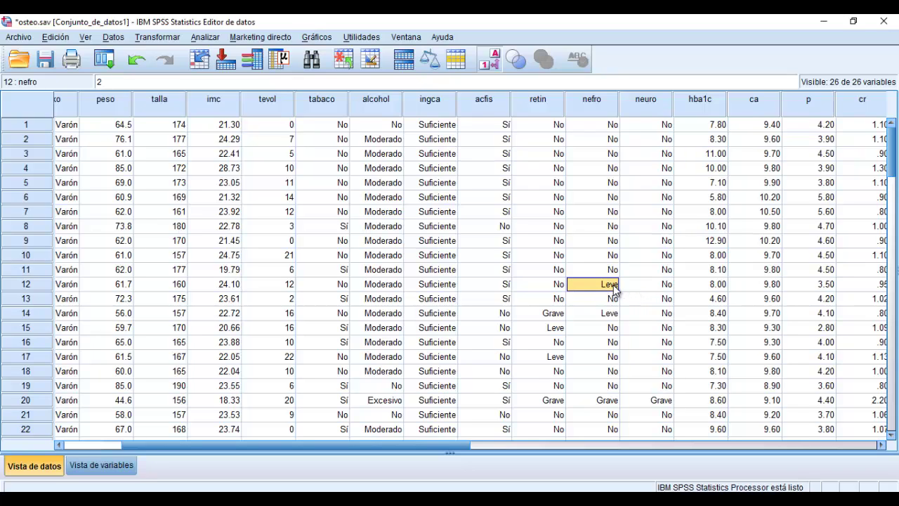
left_click(560, 316)
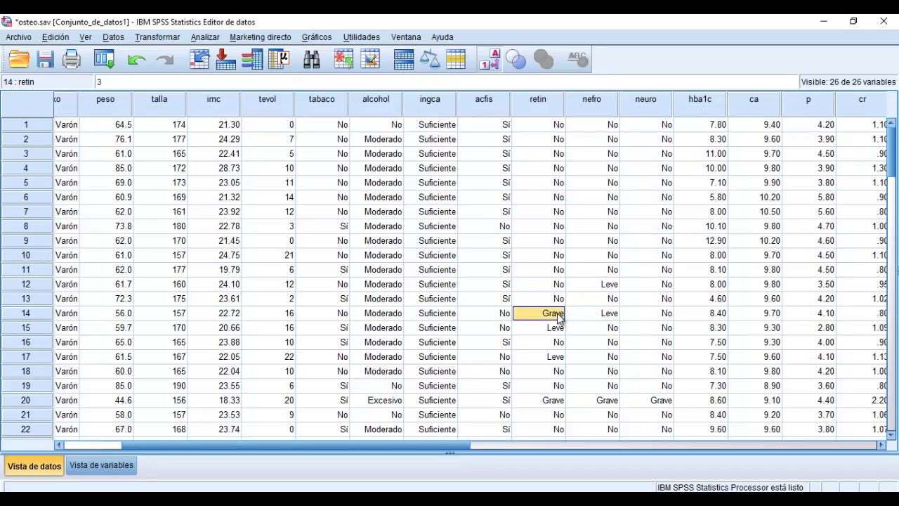
left_click(590, 318)
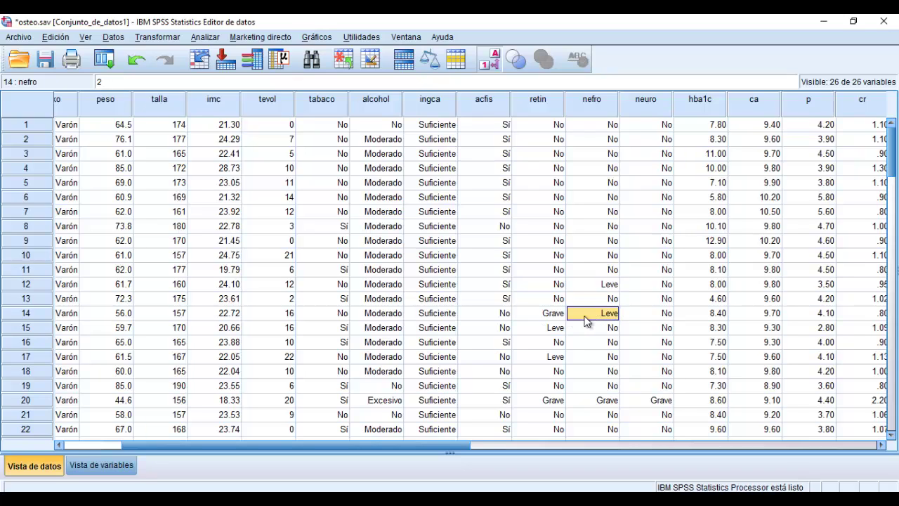
left_click(657, 315)
left_click(559, 314)
left_click(582, 312)
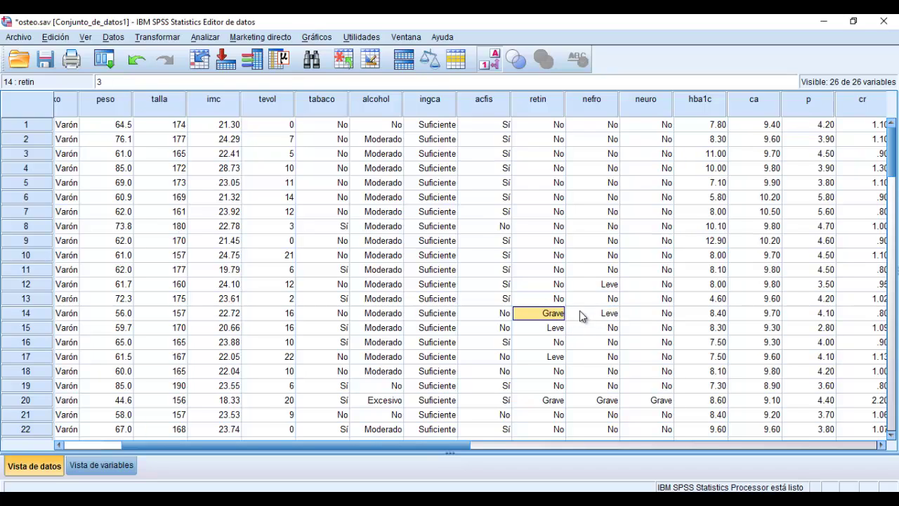
left_click(551, 315)
left_click(580, 316)
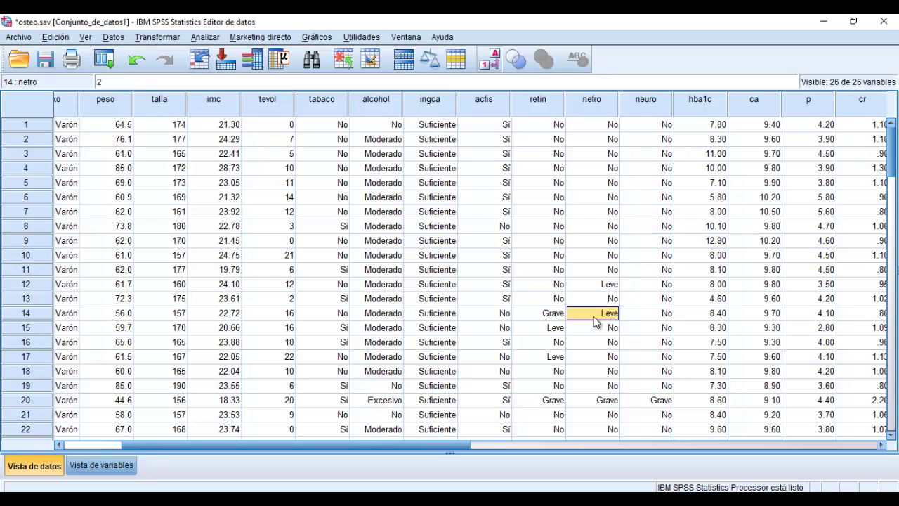
- Start a count of values within cases with the target variable num_pato and the label "Numero de patologias"
left_click(160, 37)
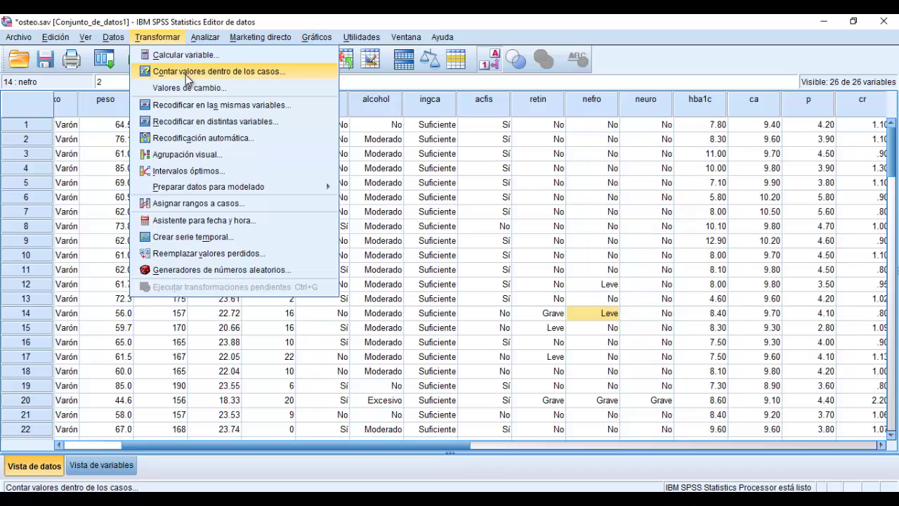
left_click(186, 71)
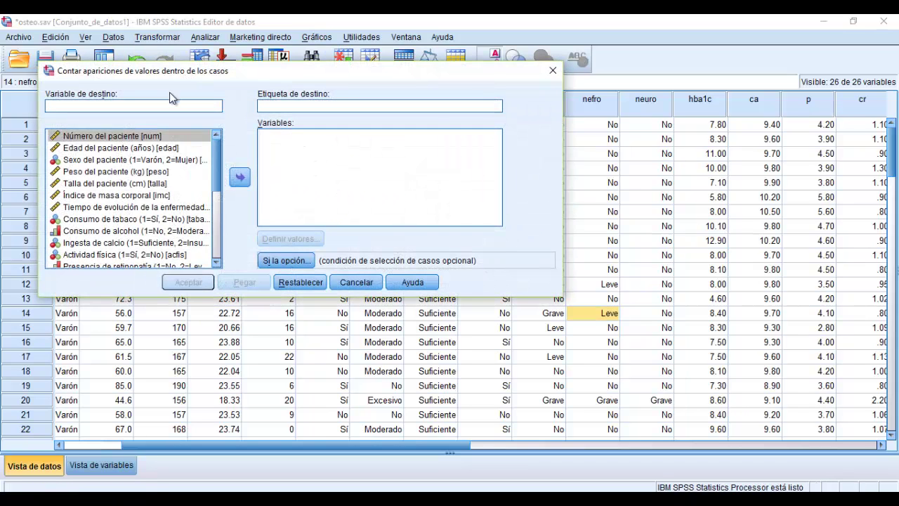
type("num_pato")
left_click(288, 102)
type("NUmero de patol")
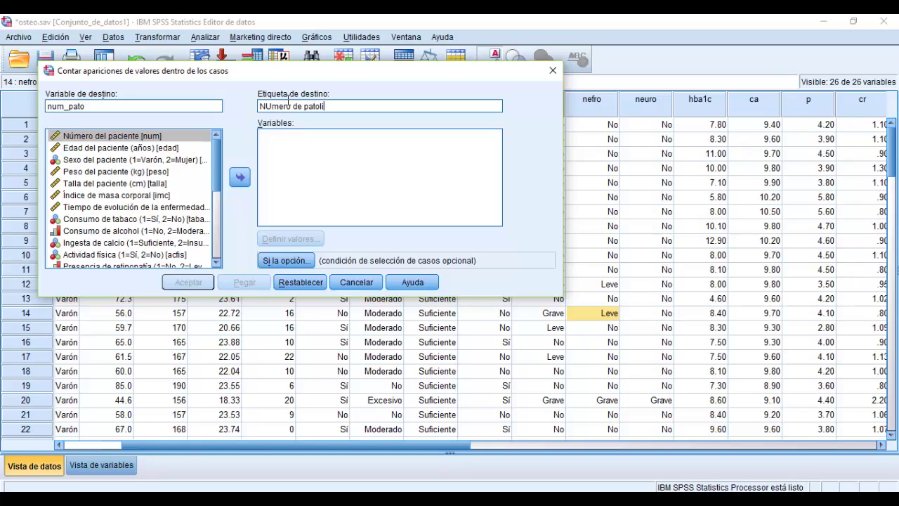
key("BackSpace")
key("BackSpace")
type("logias")
left_click(270, 108)
key("BackSpace")
type("úu")
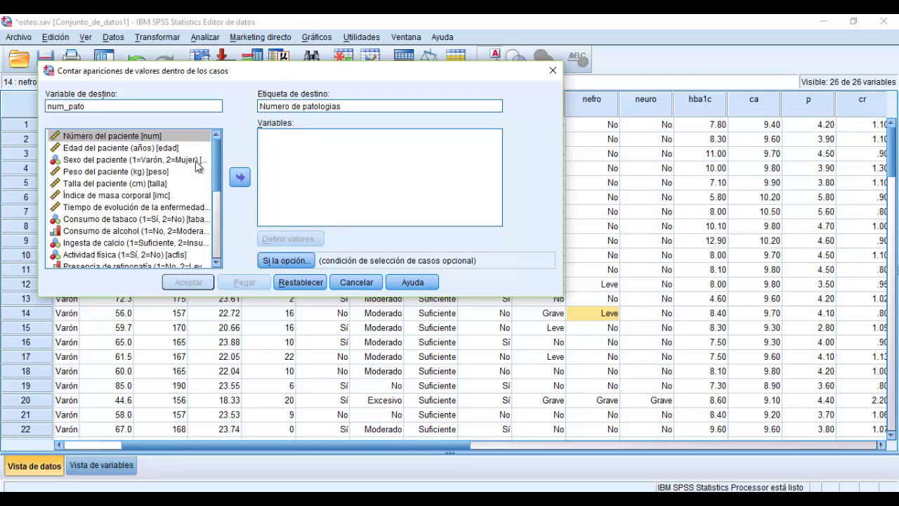
- Add the retinopathy, nephropathy and neuropathy variables to the variables of the count
scroll(219, 160, "down", 3)
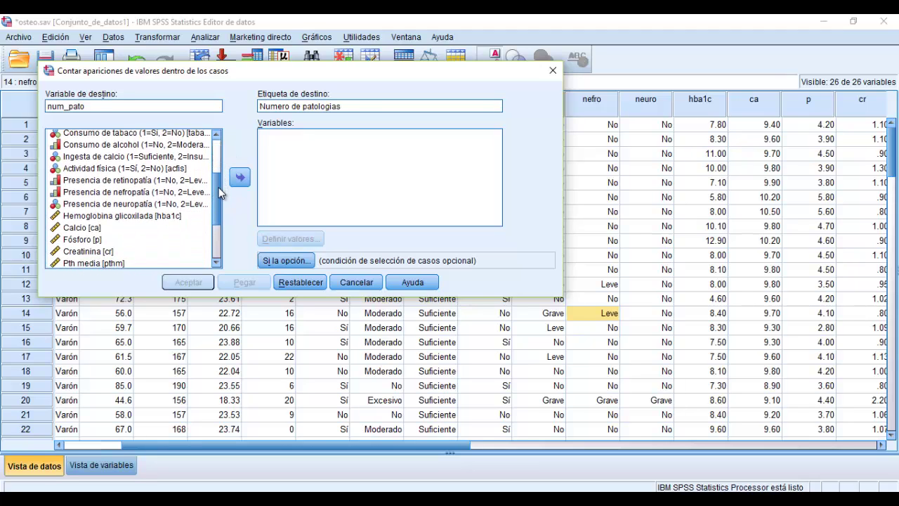
left_click(191, 178)
left_click(239, 177)
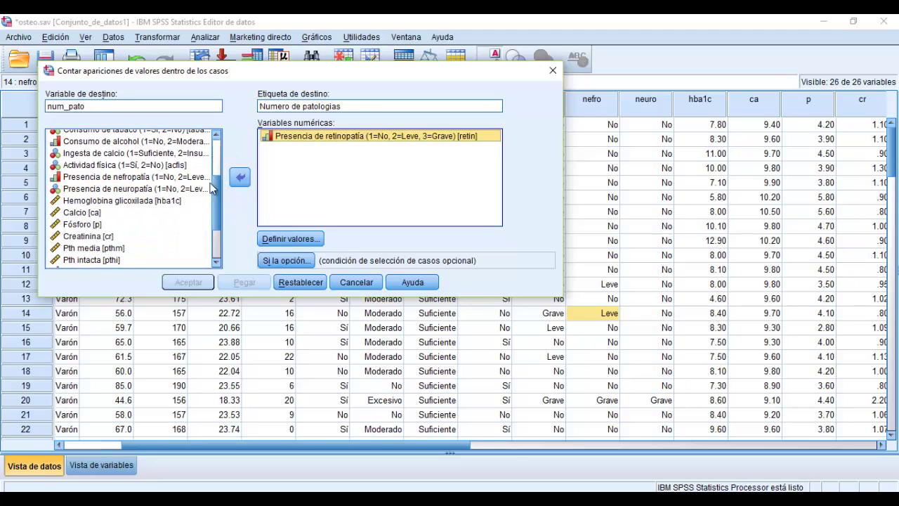
double_click(180, 178)
left_click(180, 177)
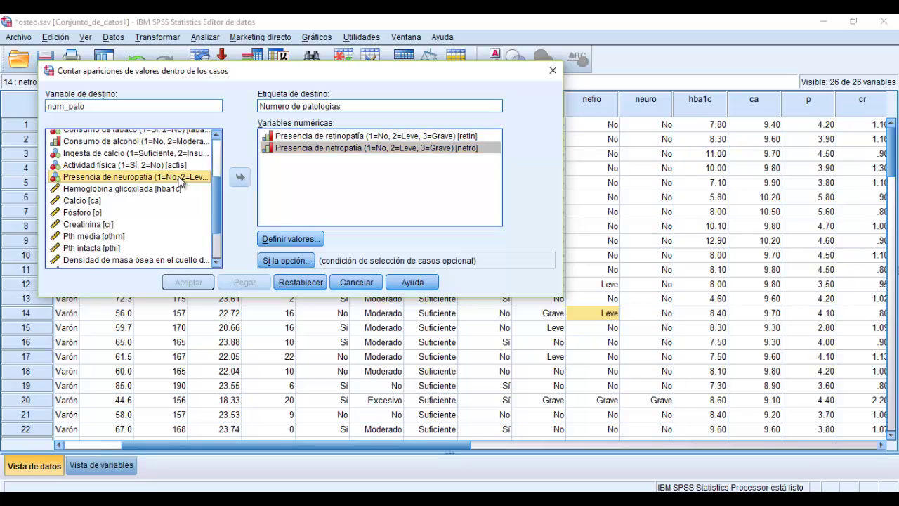
left_click(240, 178)
left_click(326, 136)
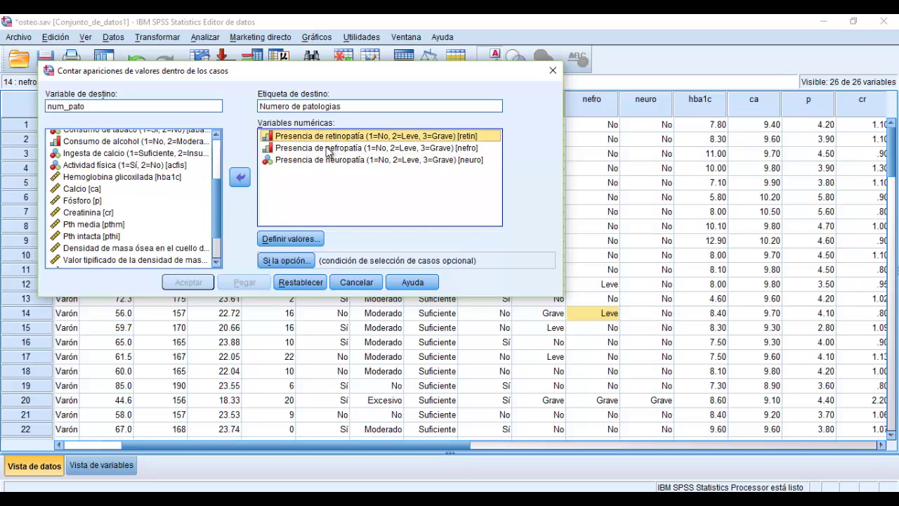
left_click(326, 148)
left_click(329, 161)
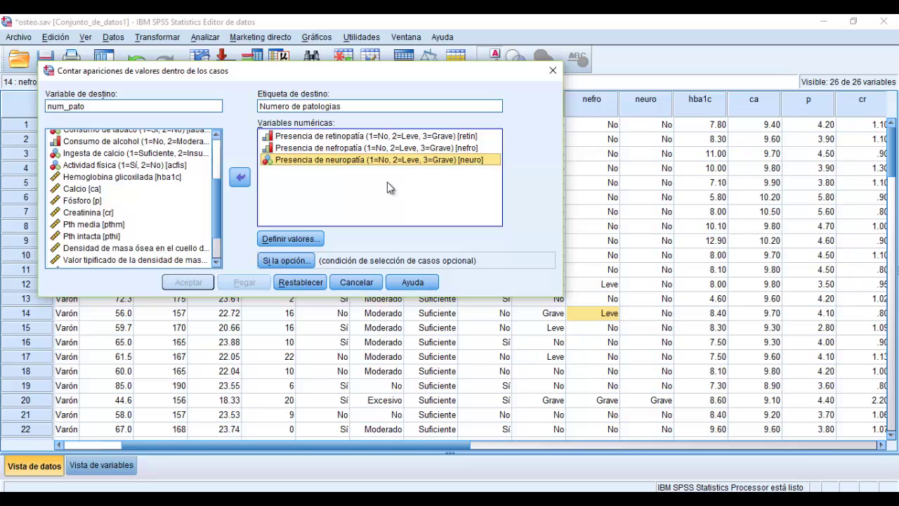
left_click(380, 148)
left_click(383, 137)
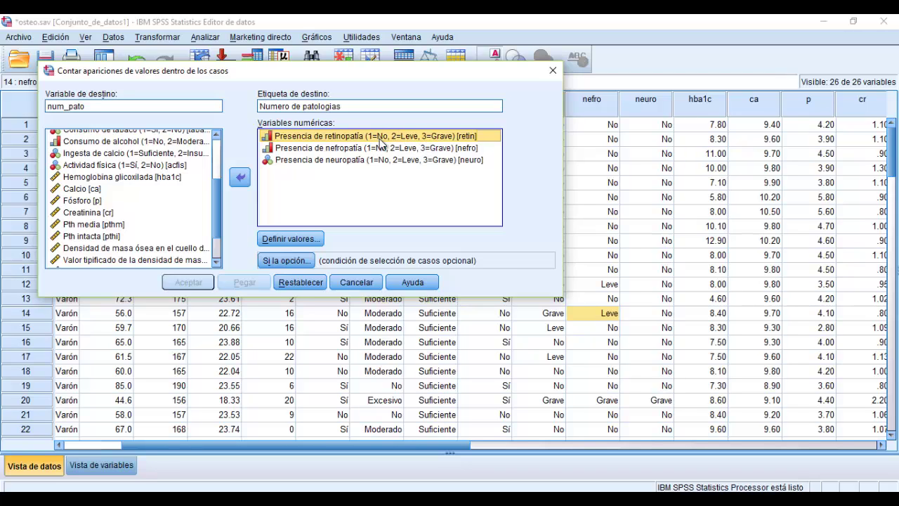
- Define the range from 2 to 3 as the values to count and accept the definition
left_click(304, 240)
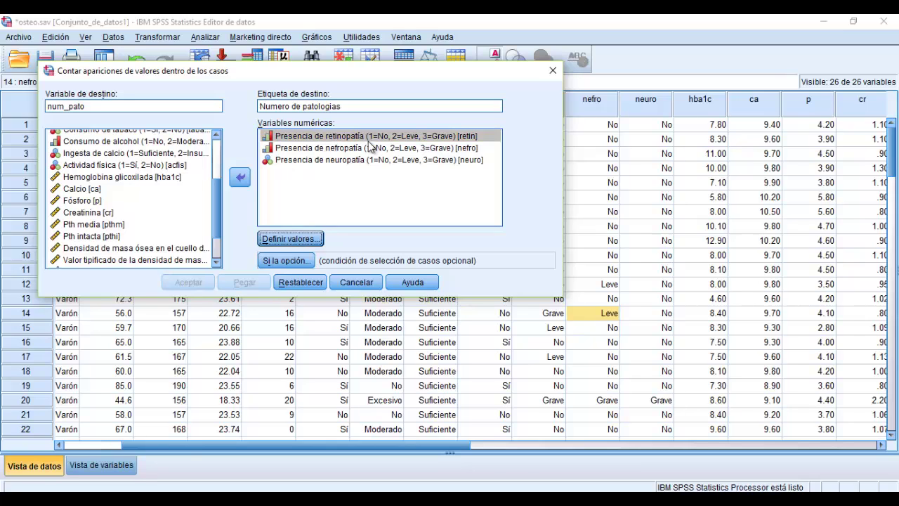
left_click(292, 238)
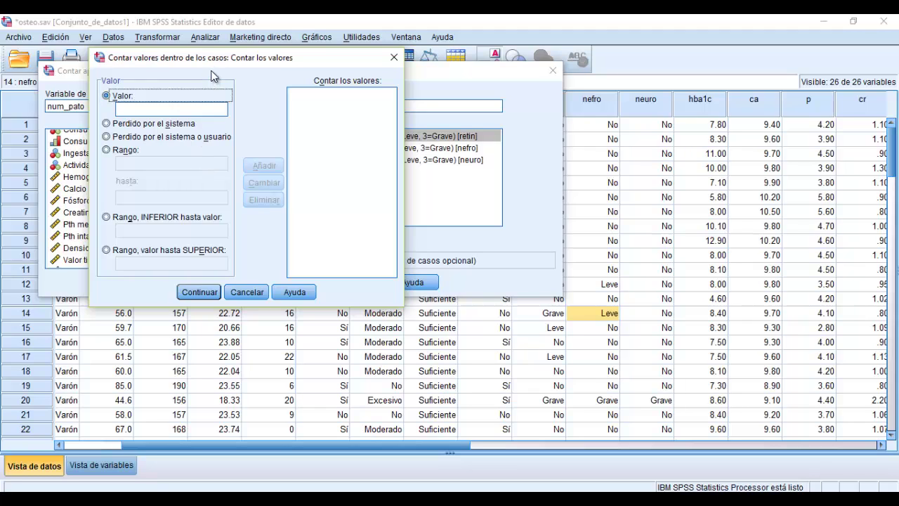
left_click_drag(212, 69, 256, 195)
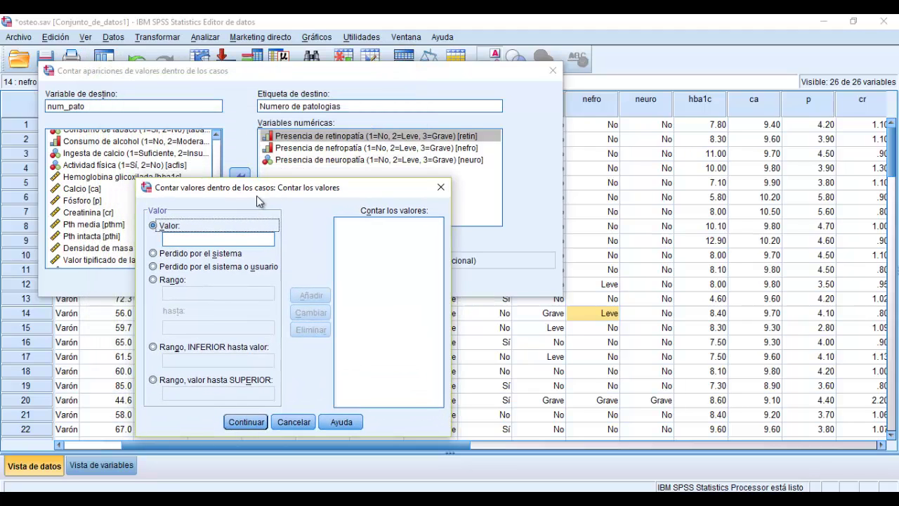
left_click(226, 240)
left_click(176, 281)
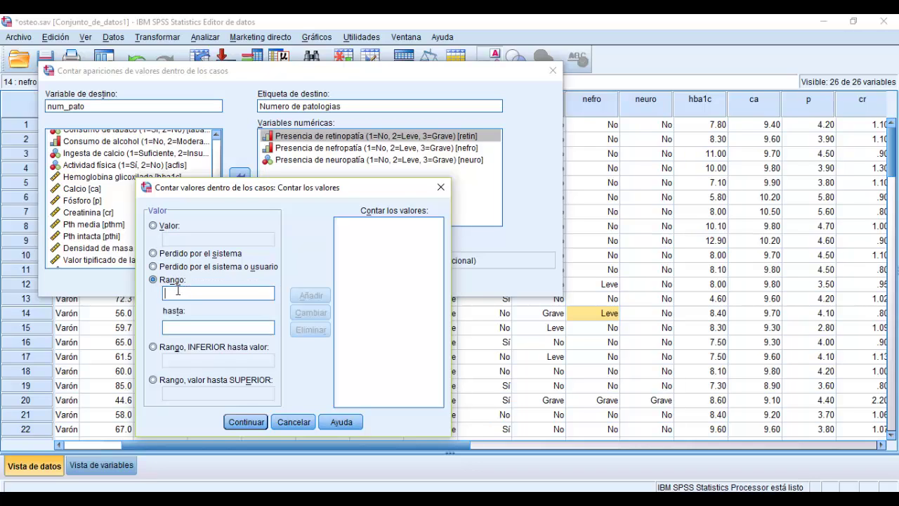
type("2")
left_click(176, 328)
type("3")
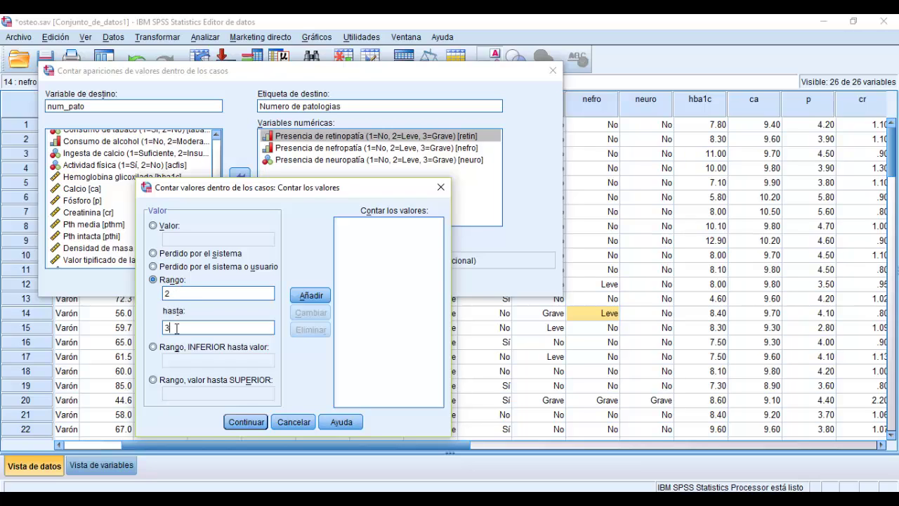
left_click(312, 295)
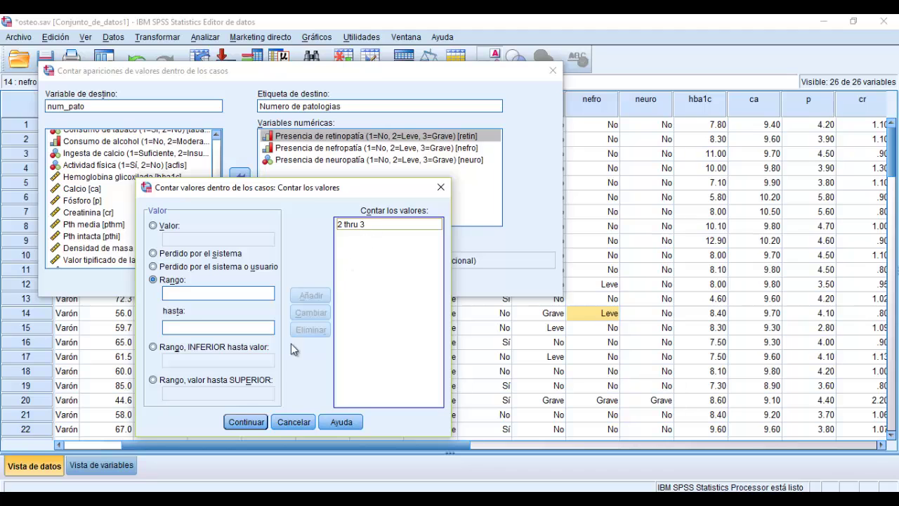
left_click(250, 422)
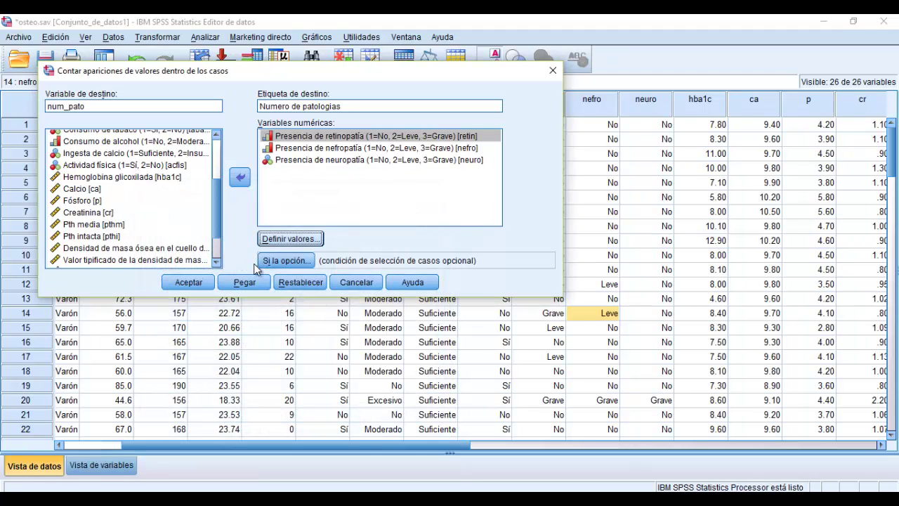
- Run the count, dismiss the output viewer and bring the num_pato column into view in the data editor
left_click(196, 280)
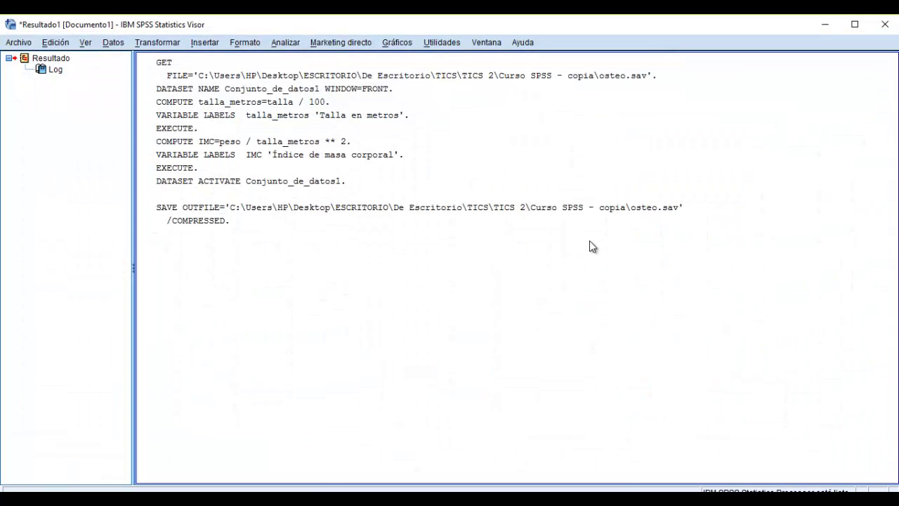
left_click(832, 30)
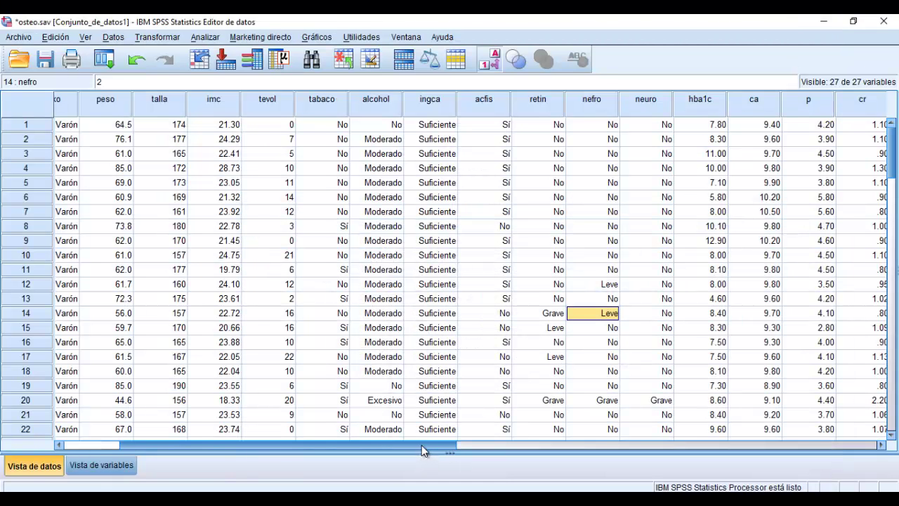
left_click_drag(421, 445, 776, 441)
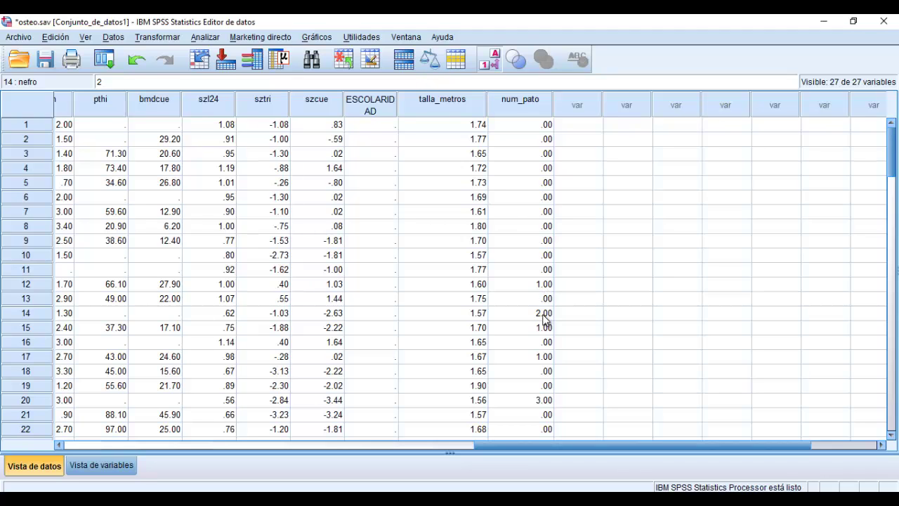
- Check the num_pato values of cases 15 and 14 against their retin, nefro and neuro values
left_click(29, 327)
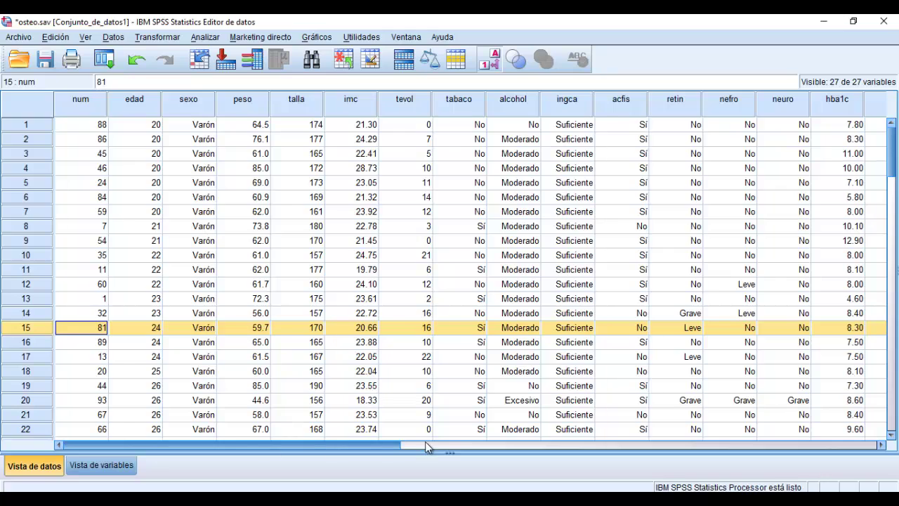
left_click_drag(424, 446, 692, 460)
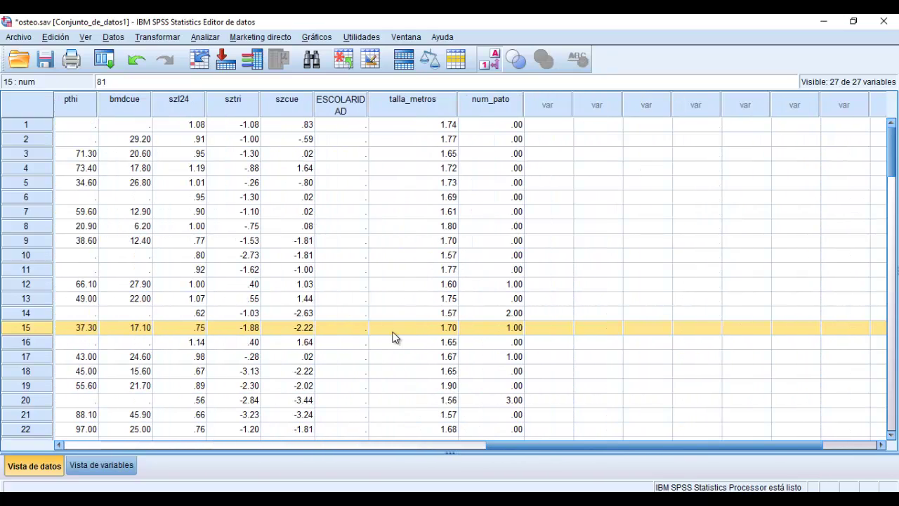
left_click(33, 316)
left_click_drag(376, 446, 502, 456)
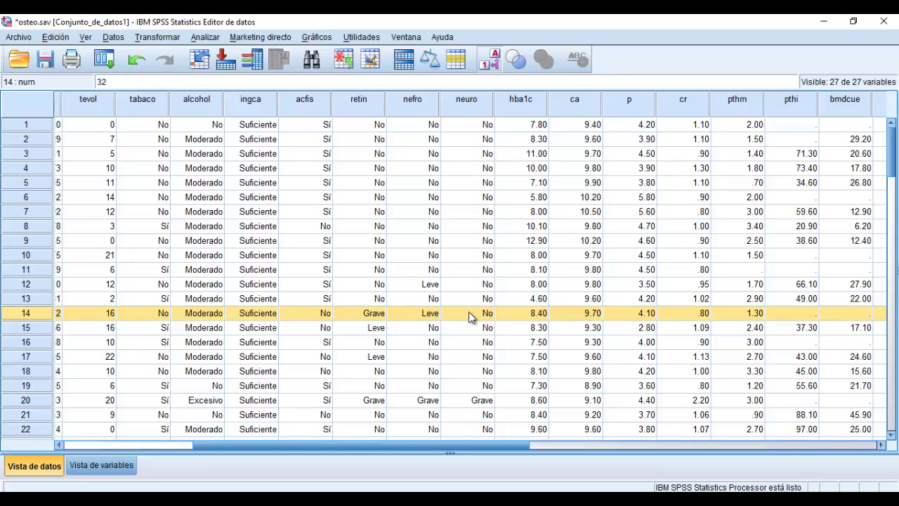
left_click_drag(473, 447, 627, 455)
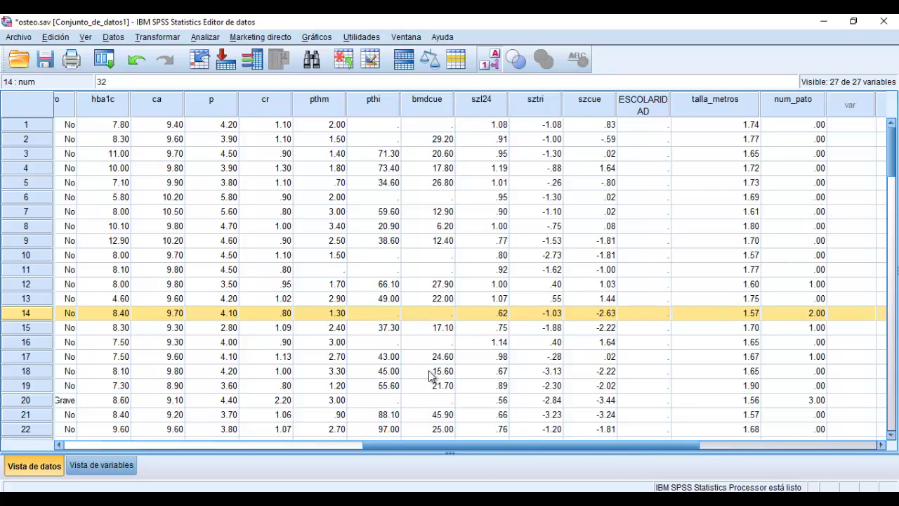
left_click(111, 500)
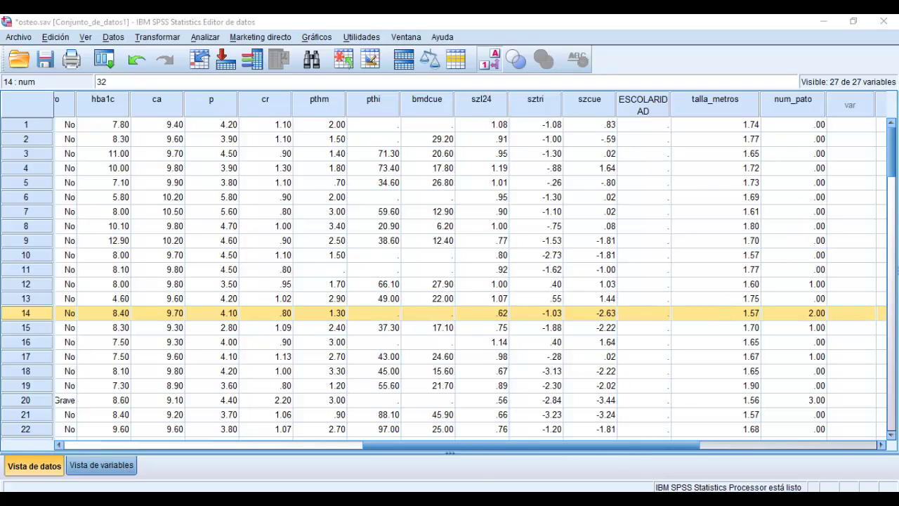
- Set the num_pato variable to 0 decimals and a width of 1 in the variable definitions
left_click(101, 465)
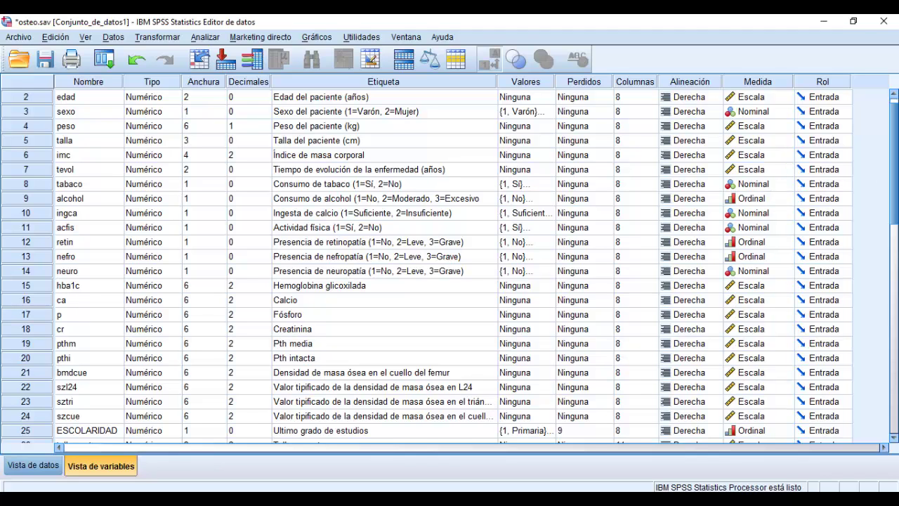
left_click_drag(894, 149, 895, 223)
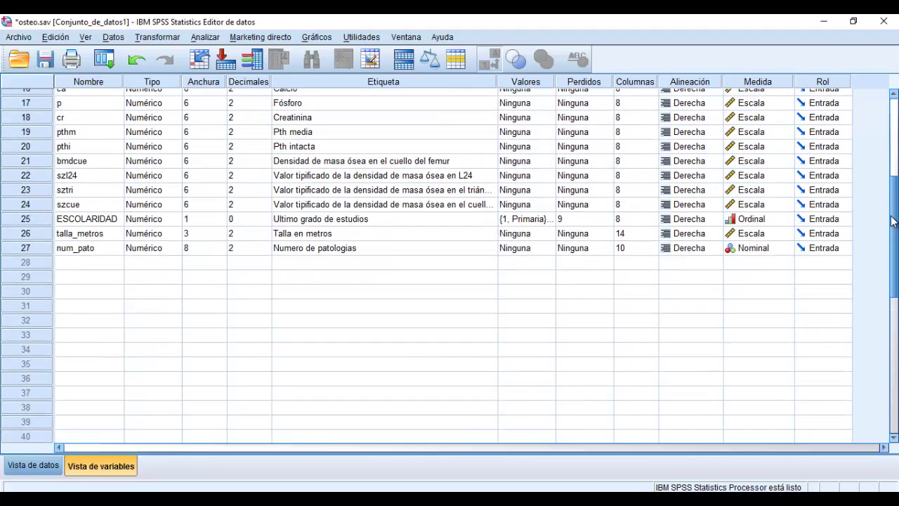
left_click(265, 248)
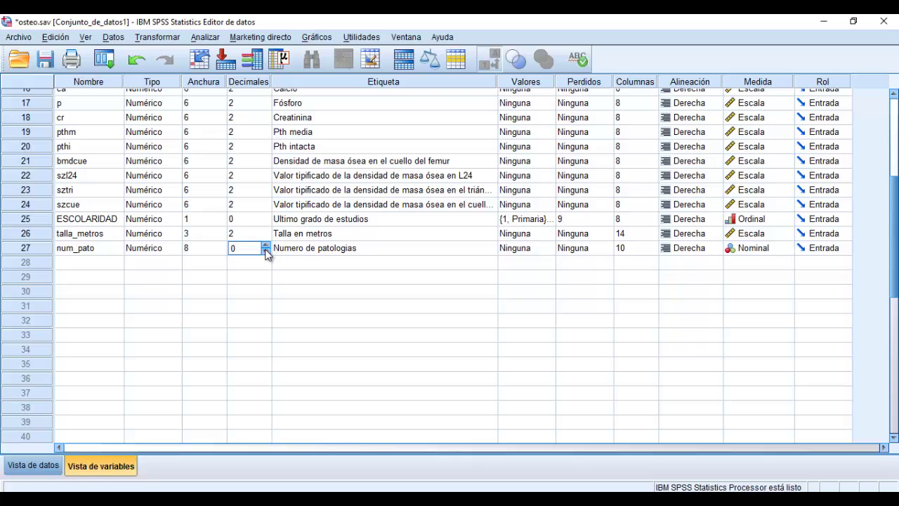
type("0")
left_click(222, 252)
type("6")
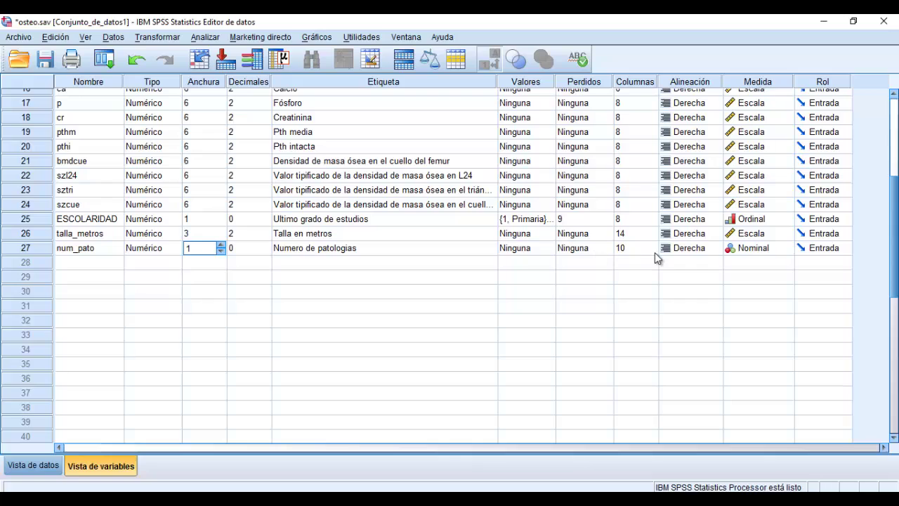
- Change the measurement level of num_pato to Escala and return to the data view
left_click(788, 250)
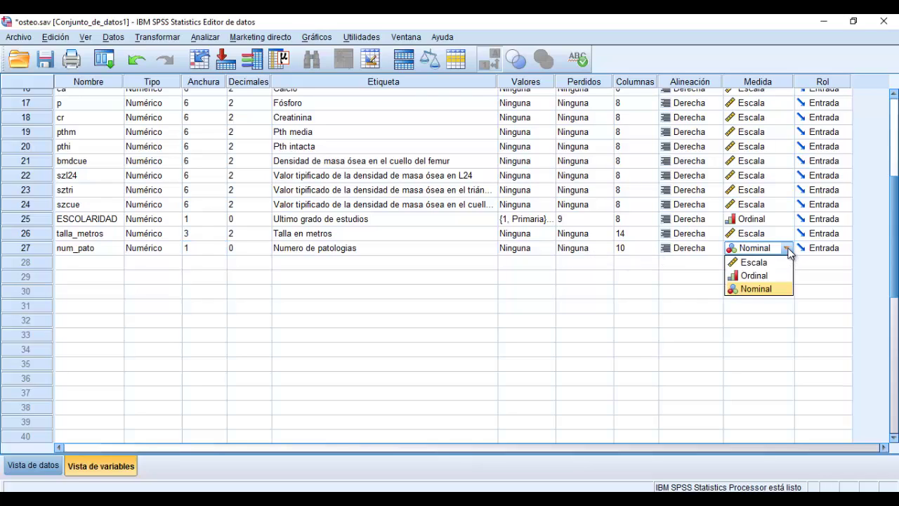
left_click(766, 262)
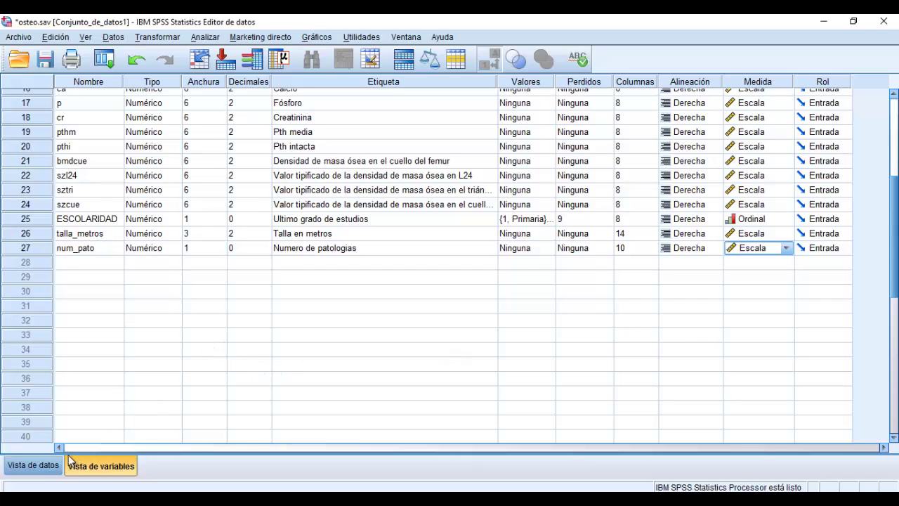
left_click(46, 465)
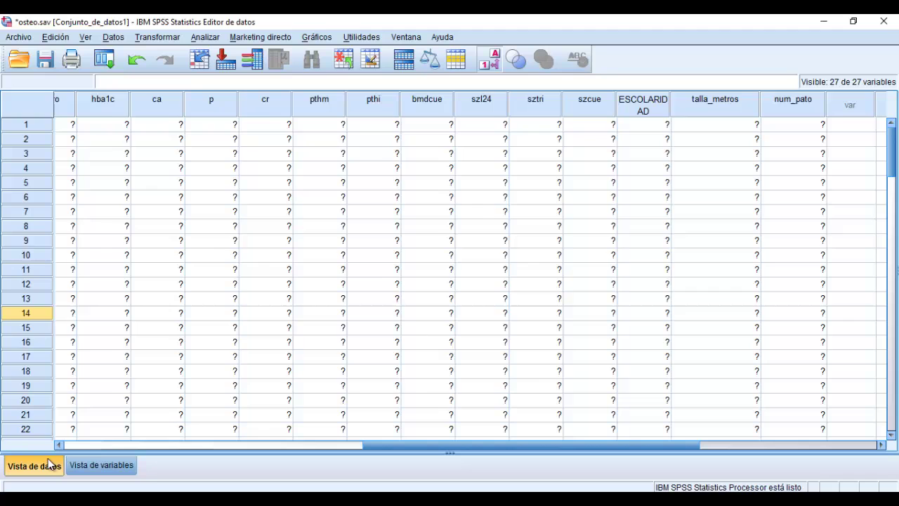
- Review the definitions of retin, nefro and neuro in the variable list
left_click(168, 38)
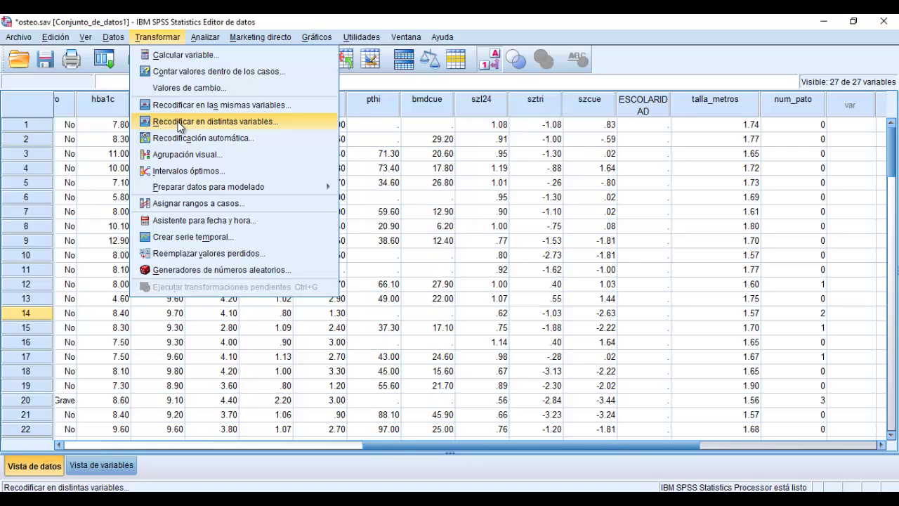
left_click(379, 238)
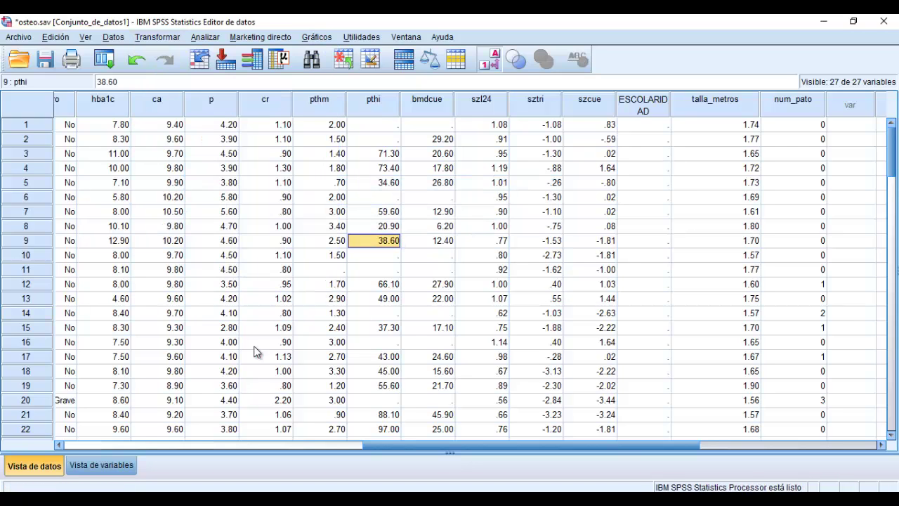
left_click(118, 463)
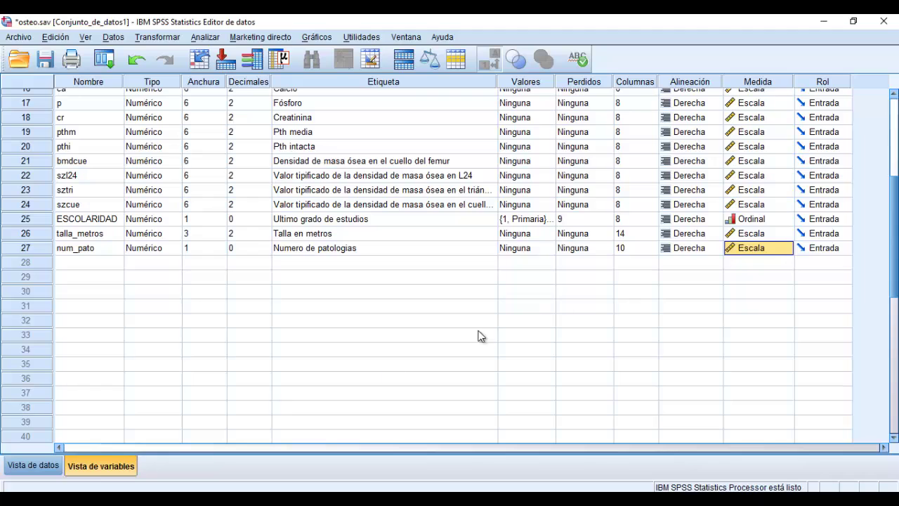
left_click_drag(896, 239, 896, 177)
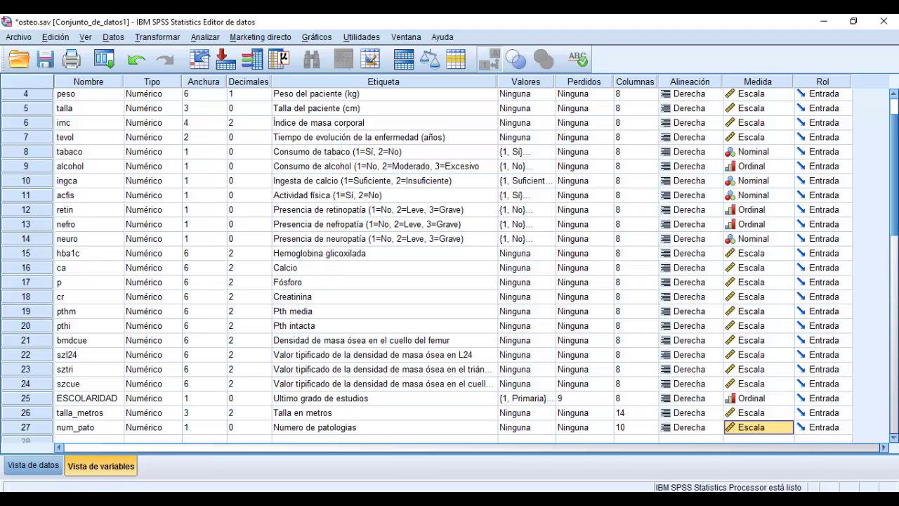
- Switch to Word 2016 and create a blank document
key("super")
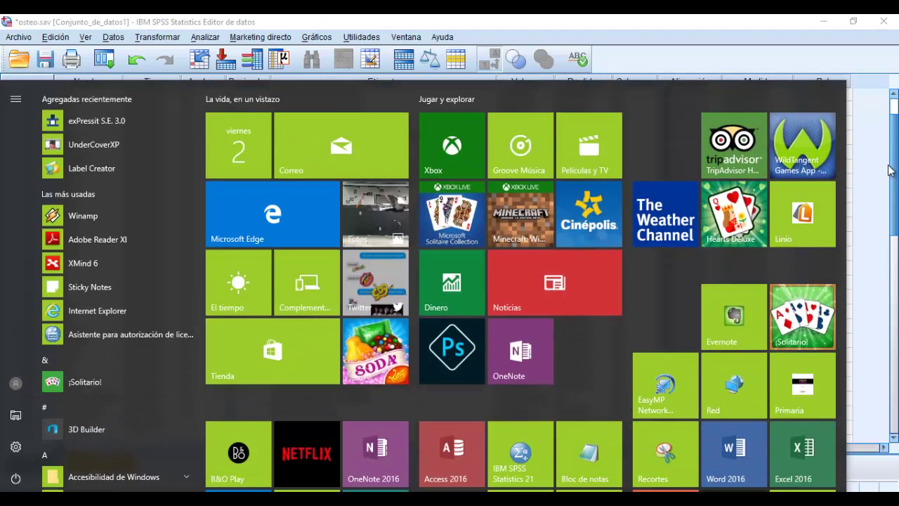
left_click_drag(840, 185, 842, 300)
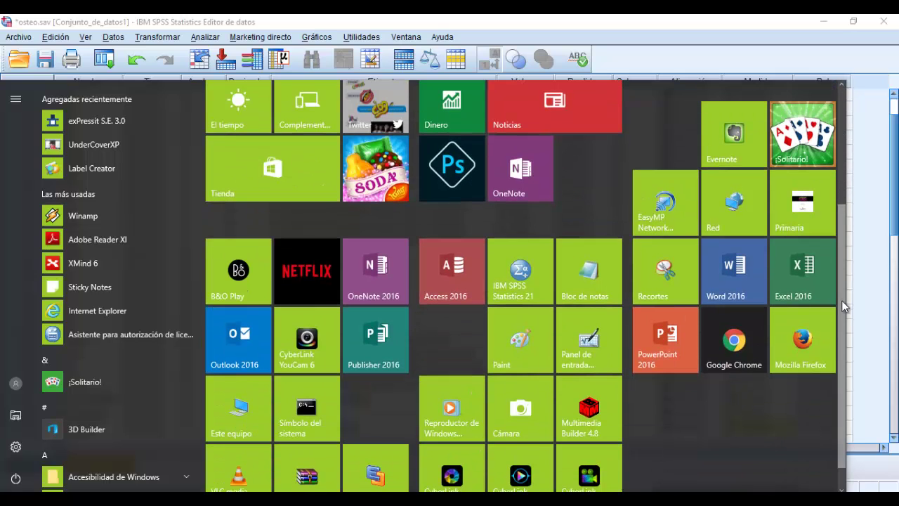
left_click(744, 264)
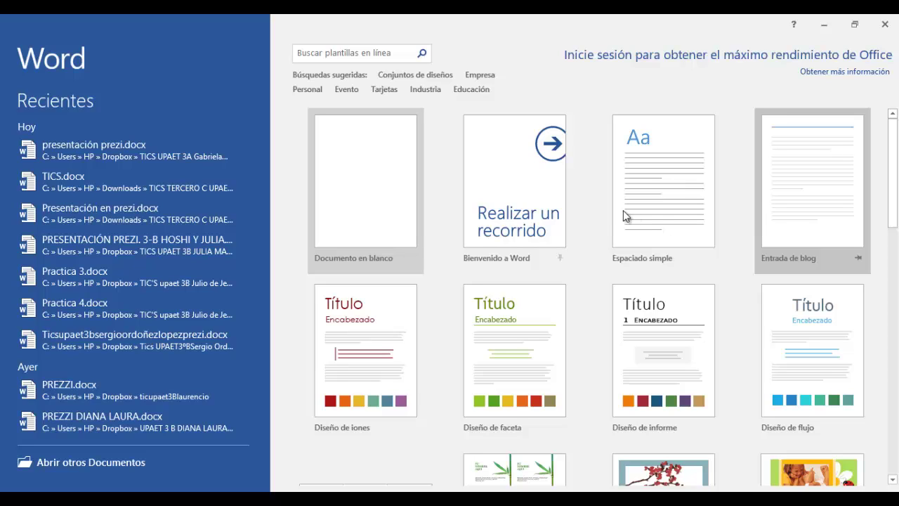
left_click(396, 191)
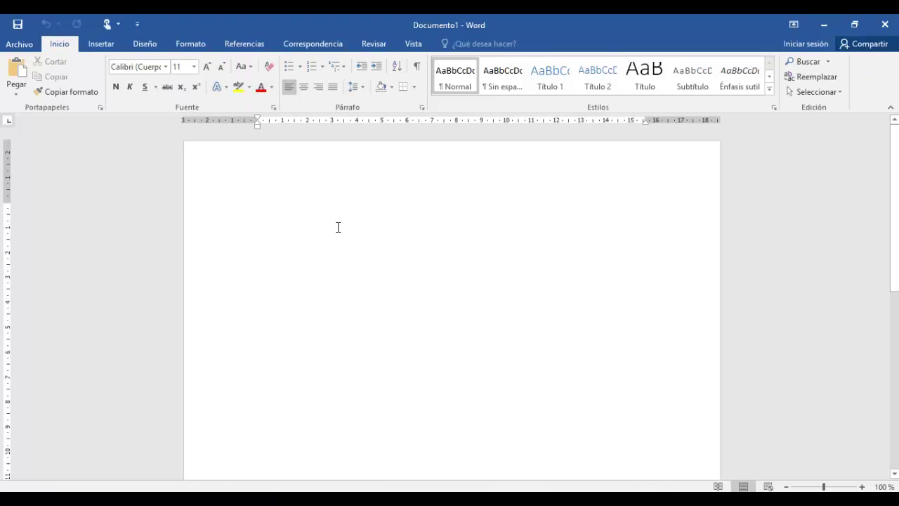
- Write the original coding at 18 pt on three lines: "1= NO", "2= Leve" and "3=Grave"
type("1")
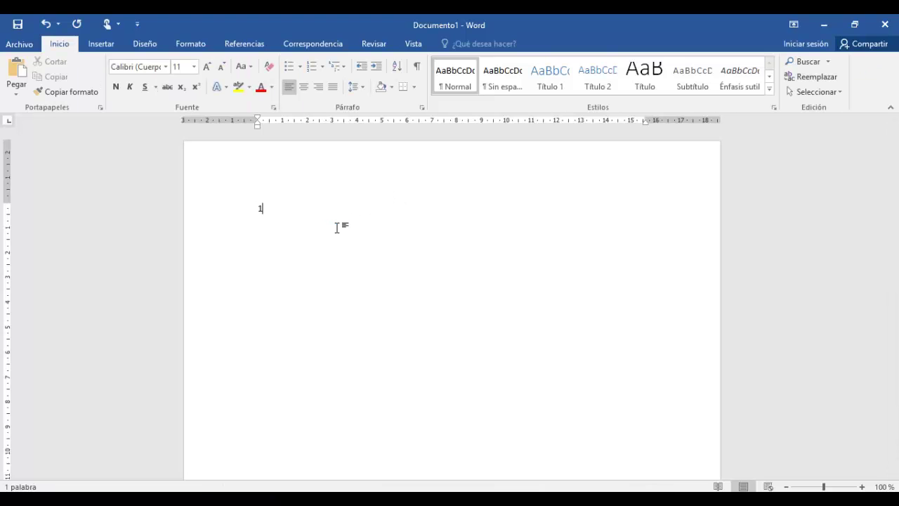
key("BackSpace")
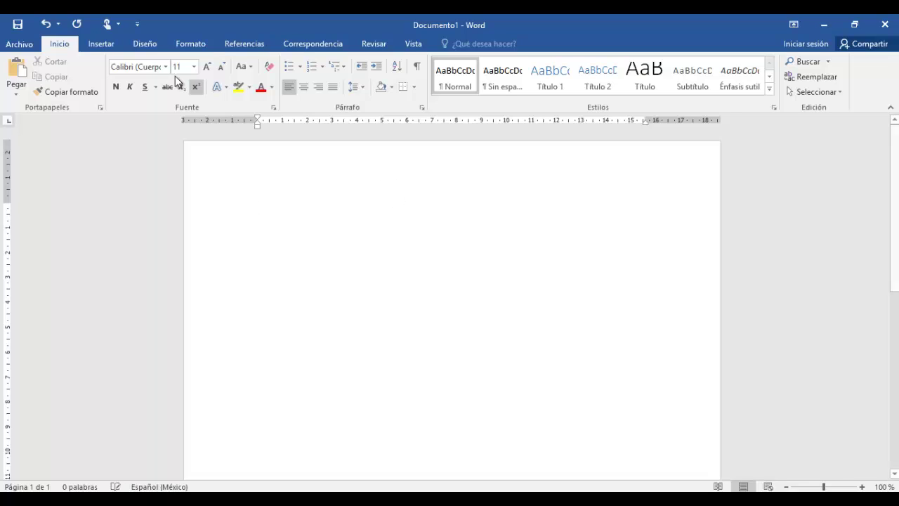
left_click(206, 66)
left_click(207, 67)
left_click(206, 67)
type("1")
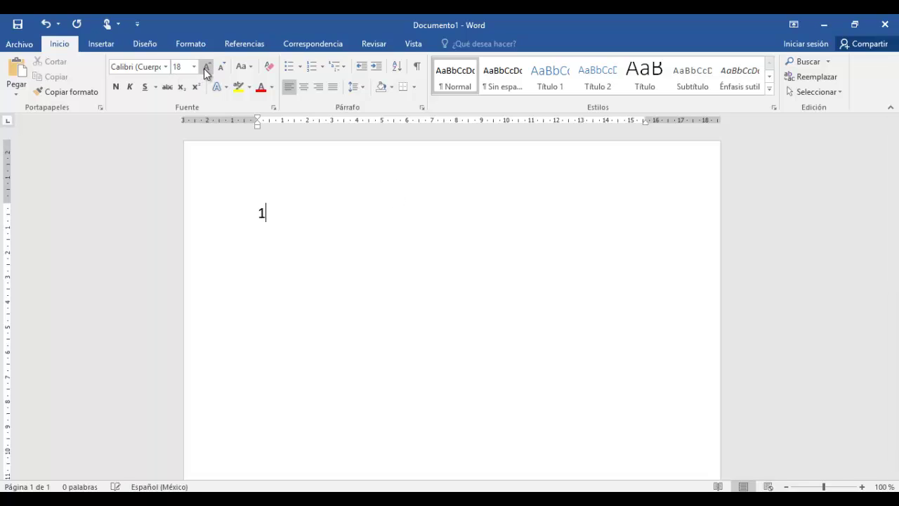
type("= NO")
key("Return")
type("2= Leve")
key("Return")
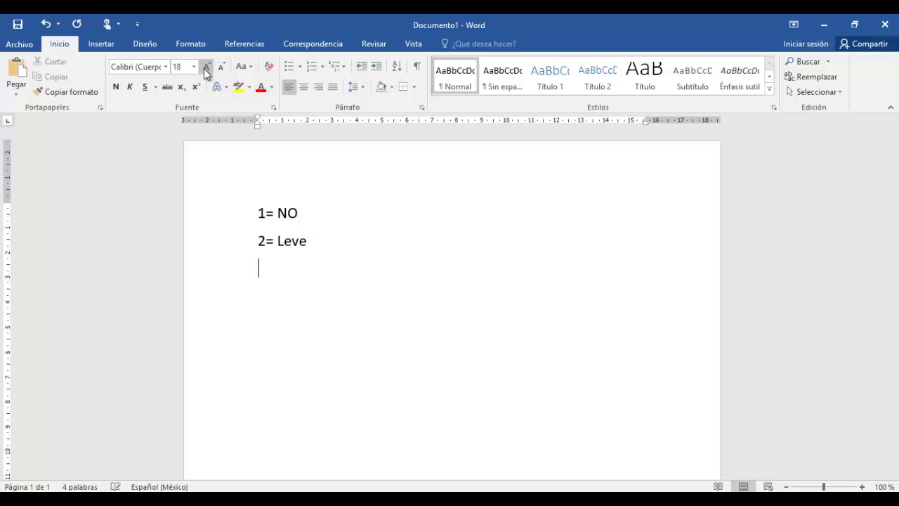
type("3=Grave")
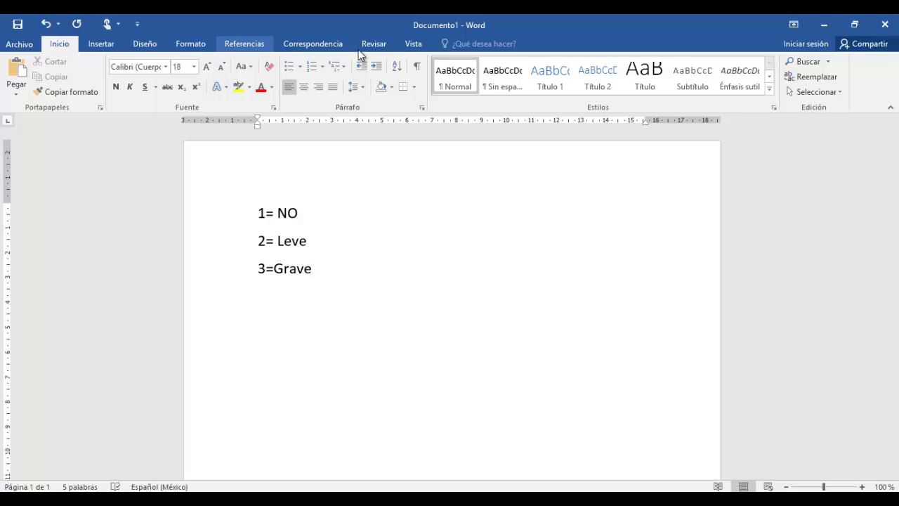
- Add the new coding beside the first two lines: "1=No presenta" and "2=Si presenta"
left_click(457, 215)
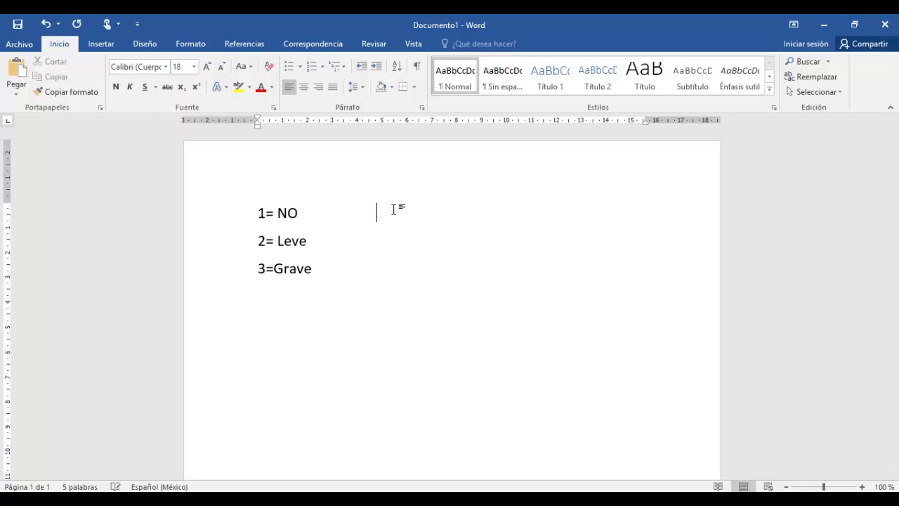
type("1=No")
left_click(323, 244)
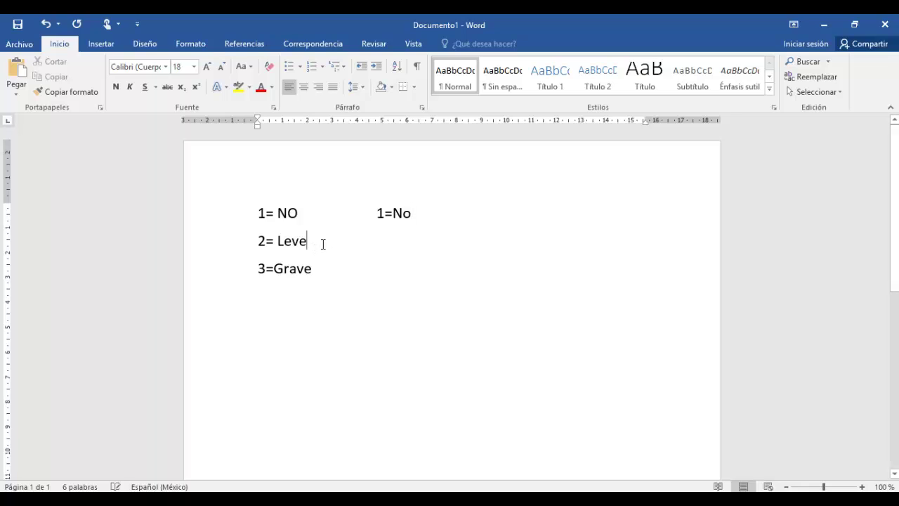
type("2")
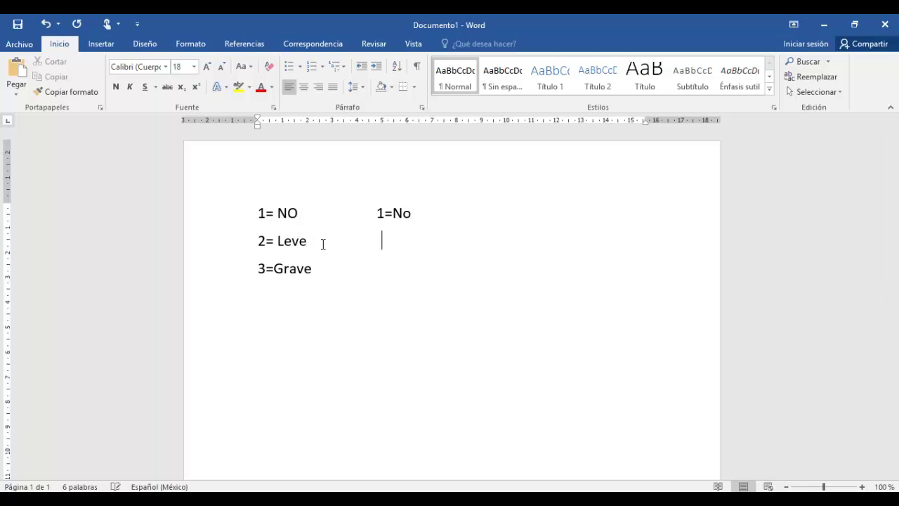
type("=SI")
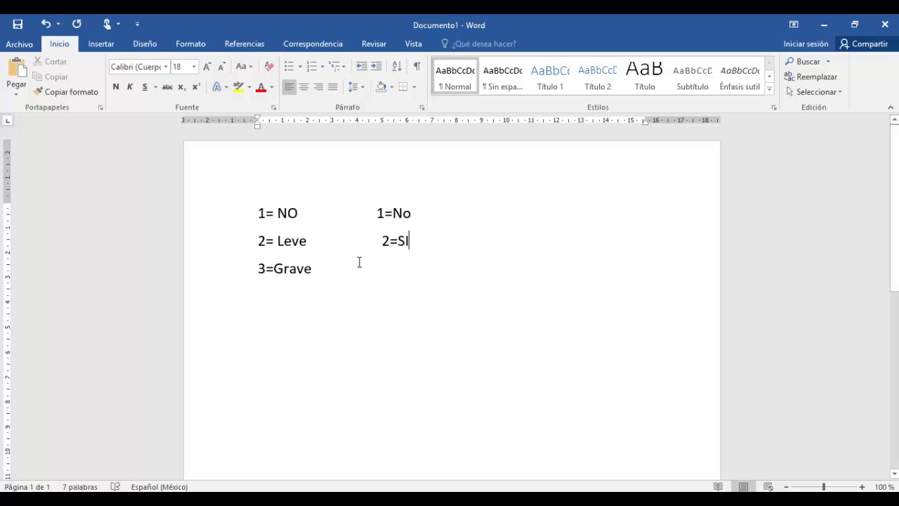
key("BackSpace")
type("i presenta")
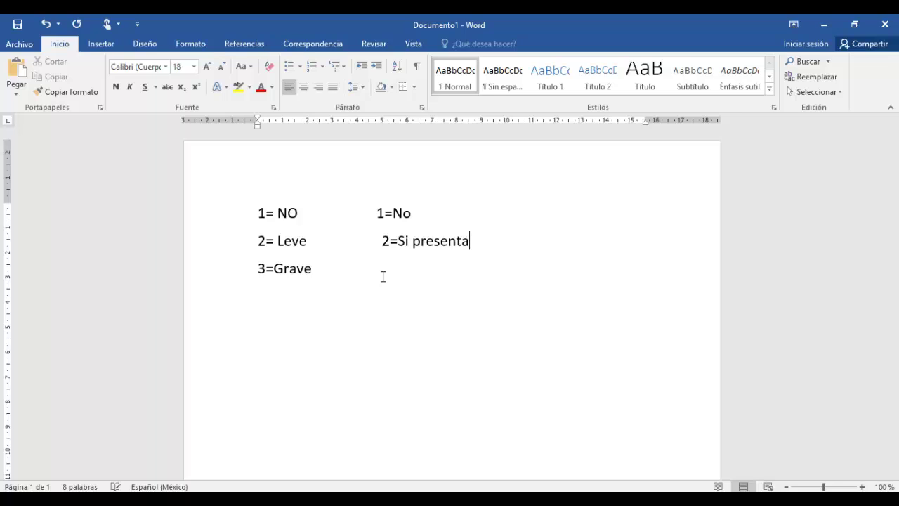
left_click(417, 209)
type("presenta")
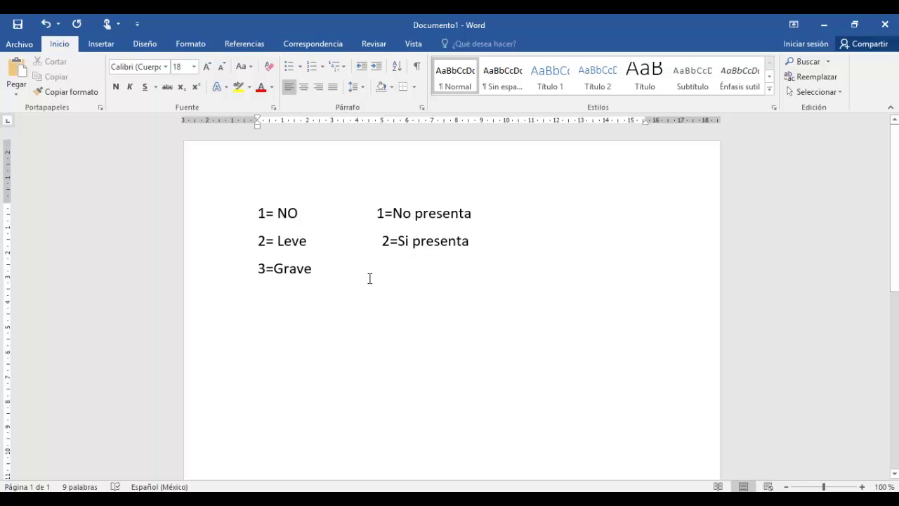
- Compare the original codes with the new ones by highlighting line 1, followed by lines 2 and 3
left_click(369, 278)
left_click_drag(266, 213, 500, 211)
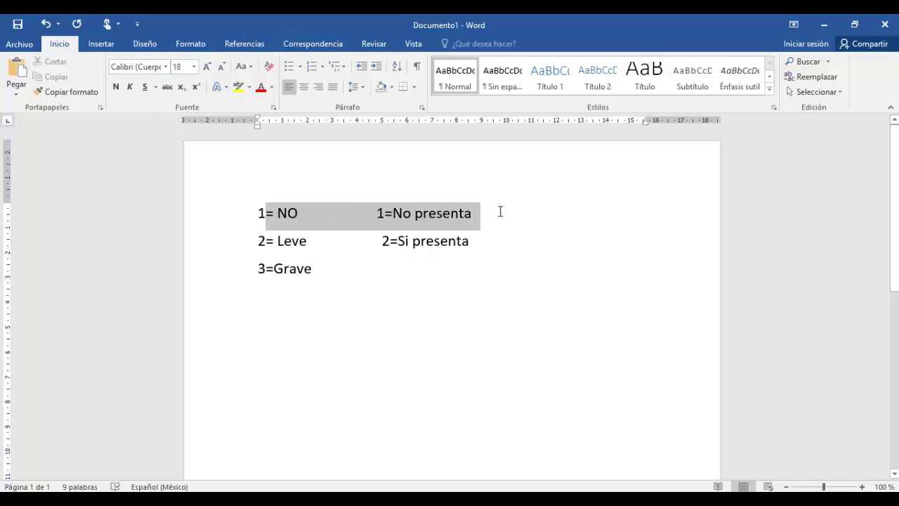
left_click_drag(260, 241, 431, 264)
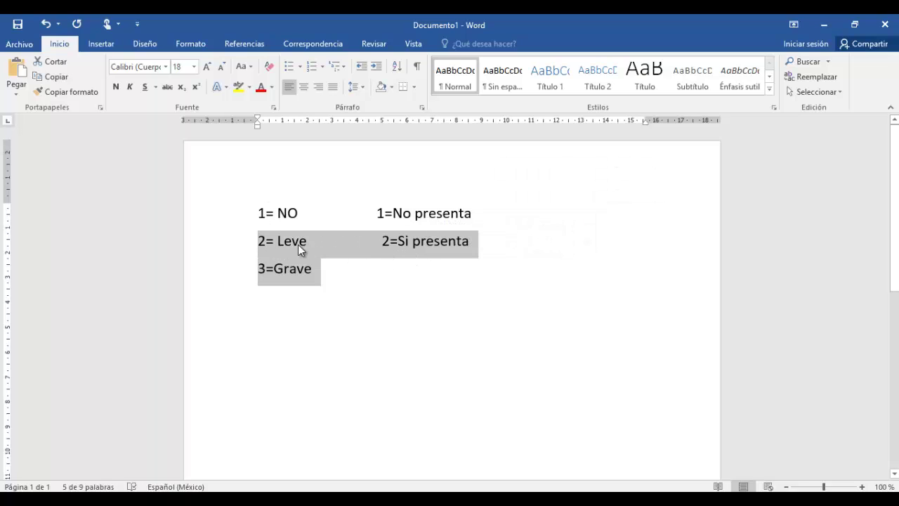
left_click(397, 254)
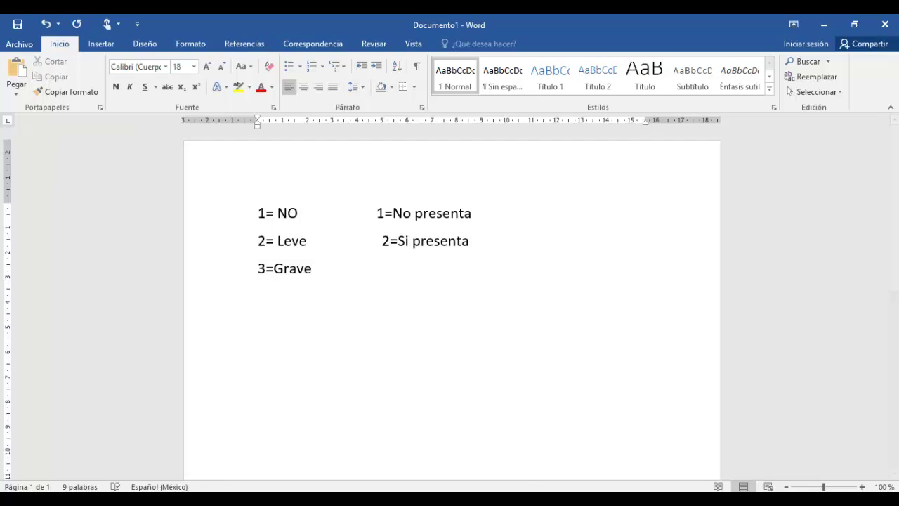
- Switch back to SPSS and add the retinopathy variable as input for recoding into different variables
left_click(643, 454)
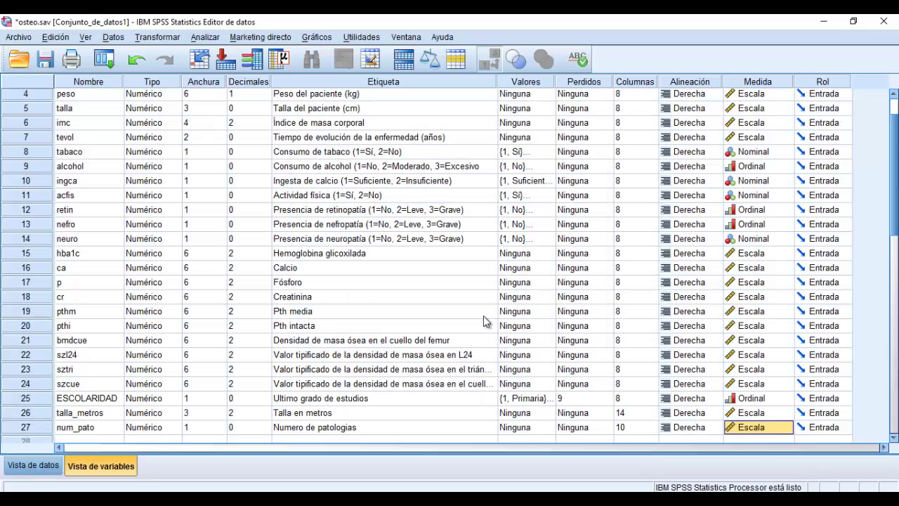
left_click(151, 39)
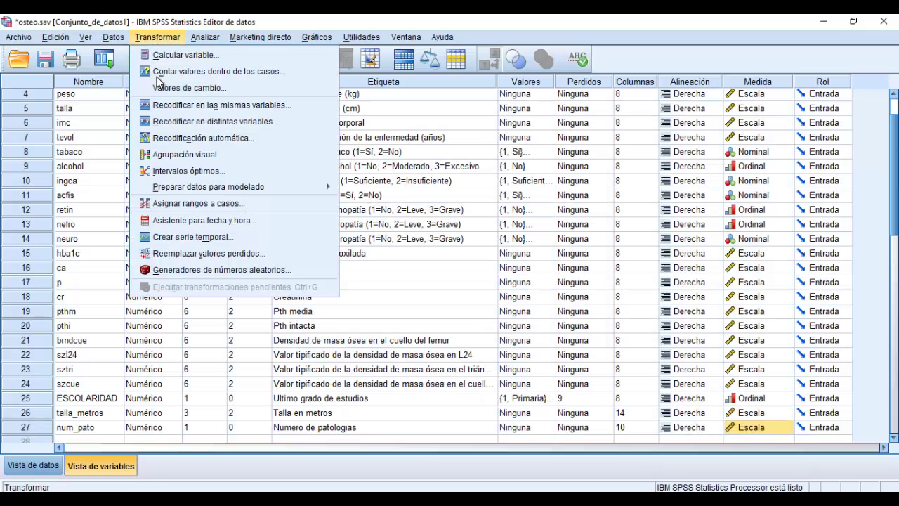
left_click(202, 123)
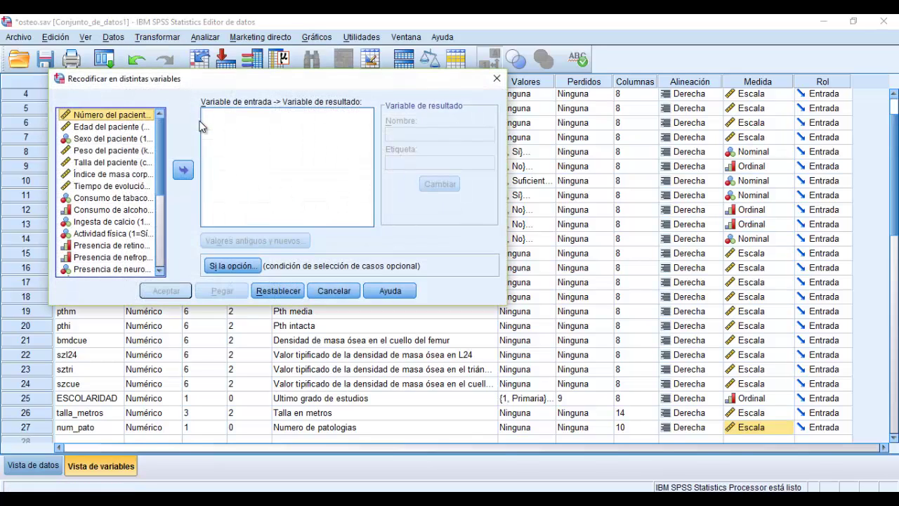
left_click_drag(160, 137, 160, 177)
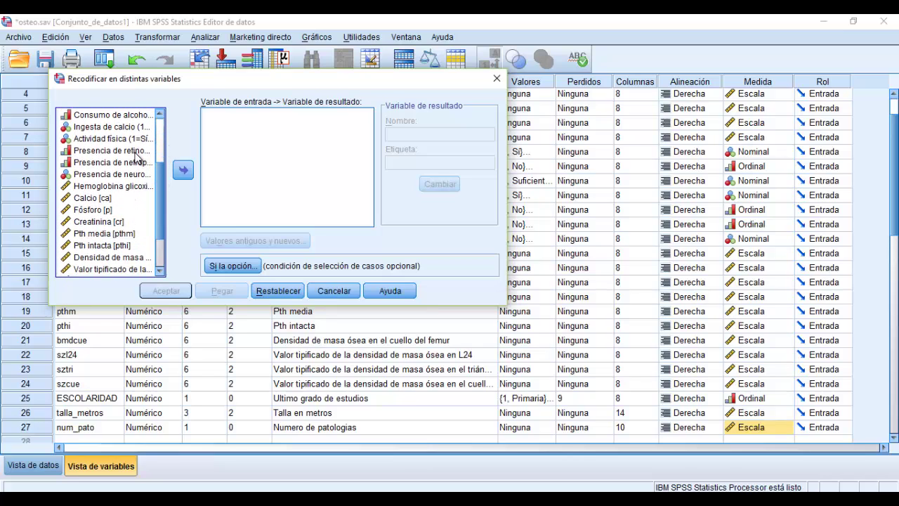
left_click(136, 153)
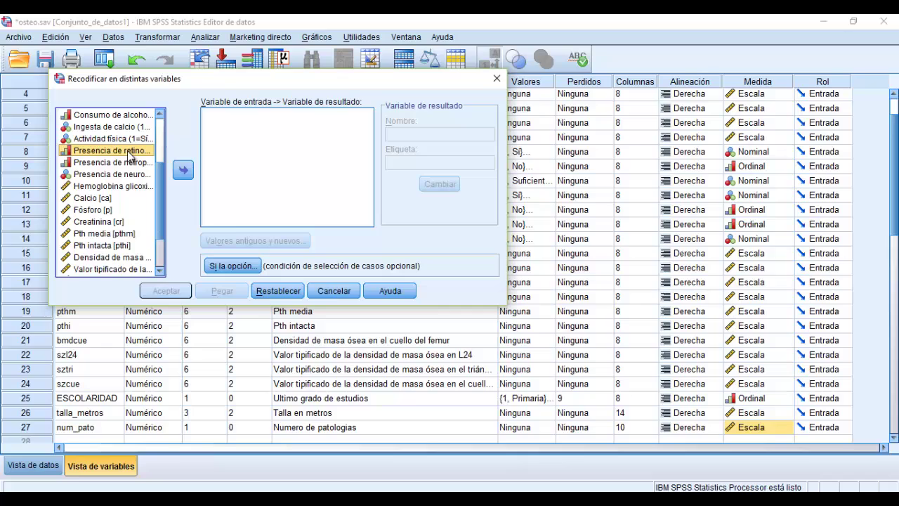
left_click(183, 170)
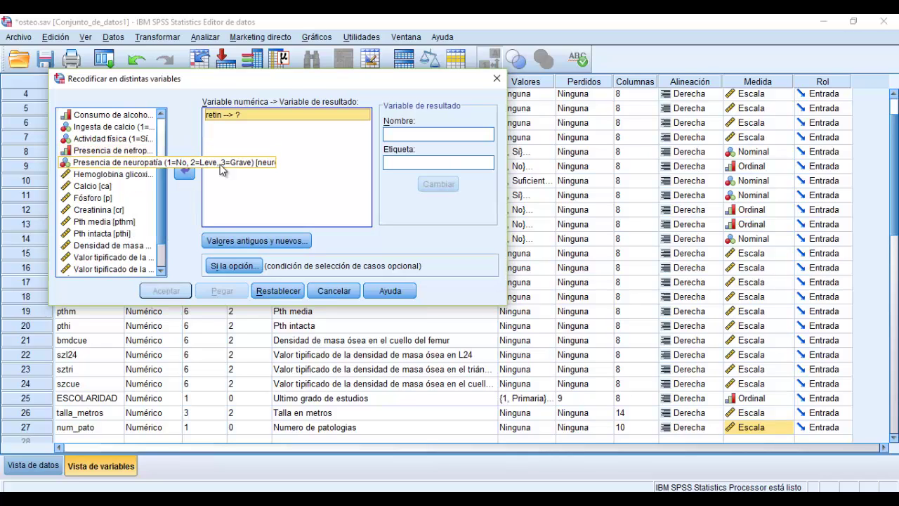
- Name the output variable for the retin recode "Retinopatia"
left_click(402, 135)
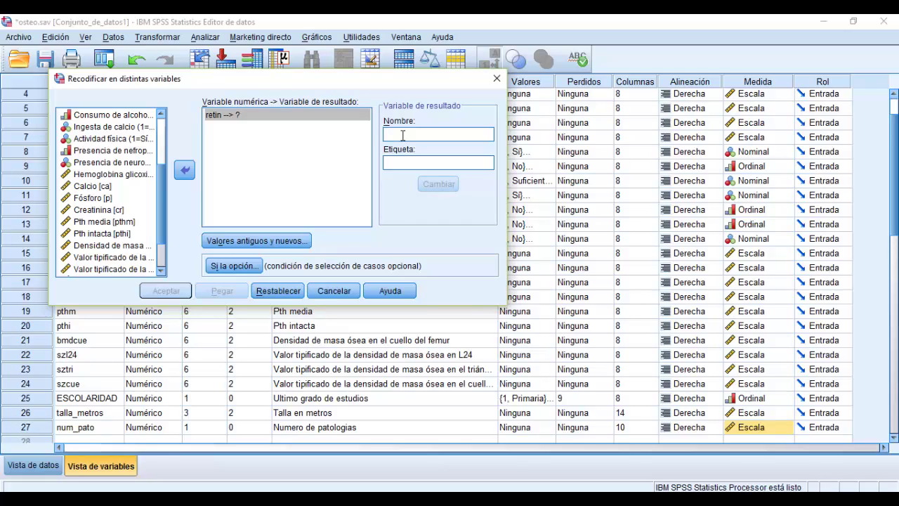
type("ni")
key("BackSpace")
key("BackSpace")
type("RE")
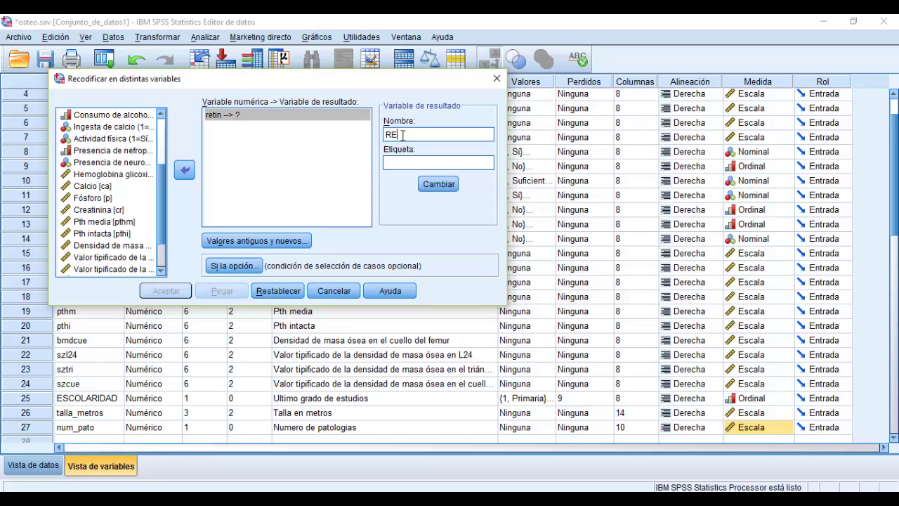
key("BackSpace")
key("BackSpace")
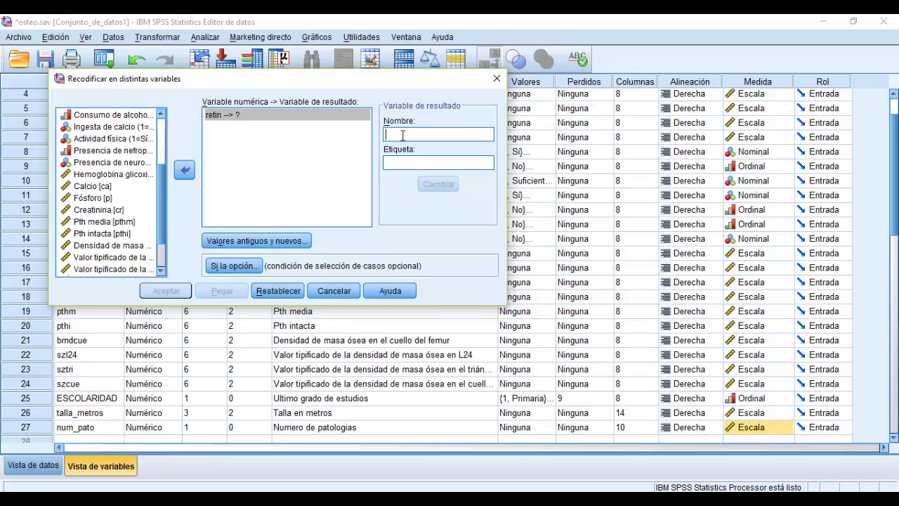
type("Re")
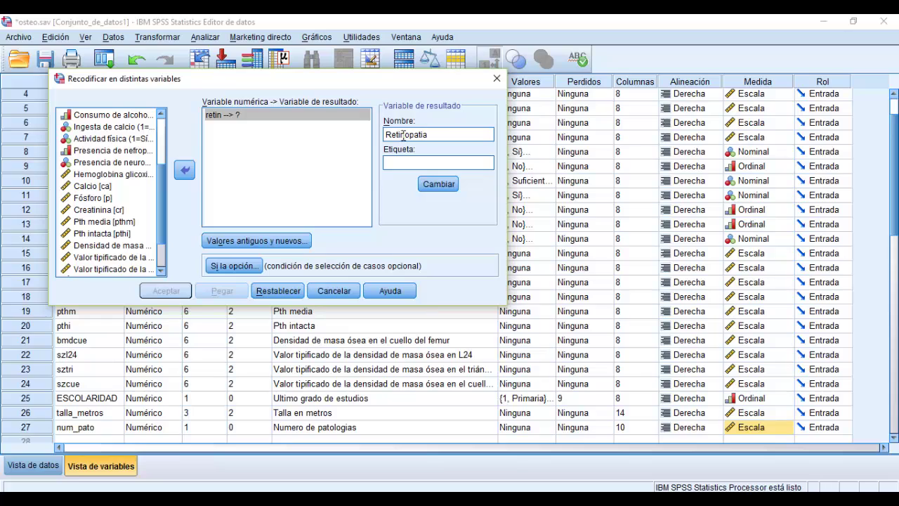
type("tinopatia")
left_click_drag(426, 134, 373, 137)
- Label the output variable "Presencia de retinopatia" and assign it as the target of the retin recode
left_click(425, 162)
type("a de retinop")
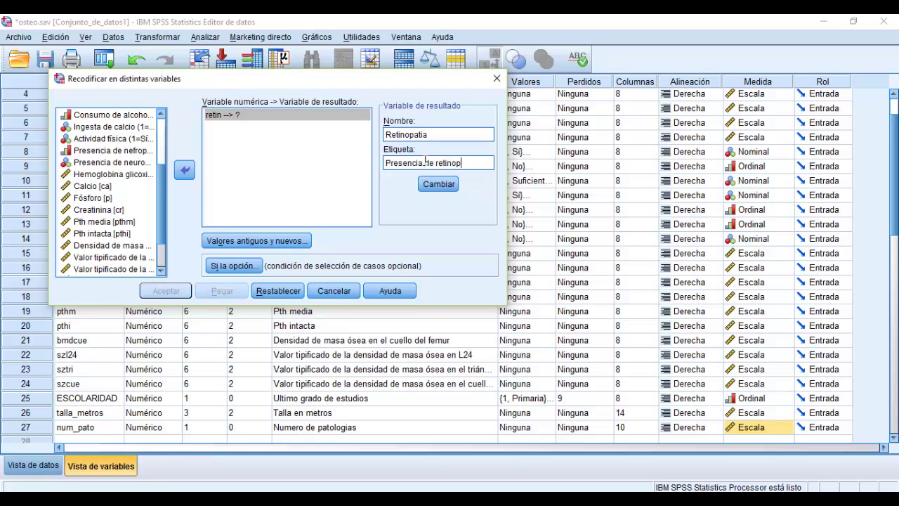
type("atia")
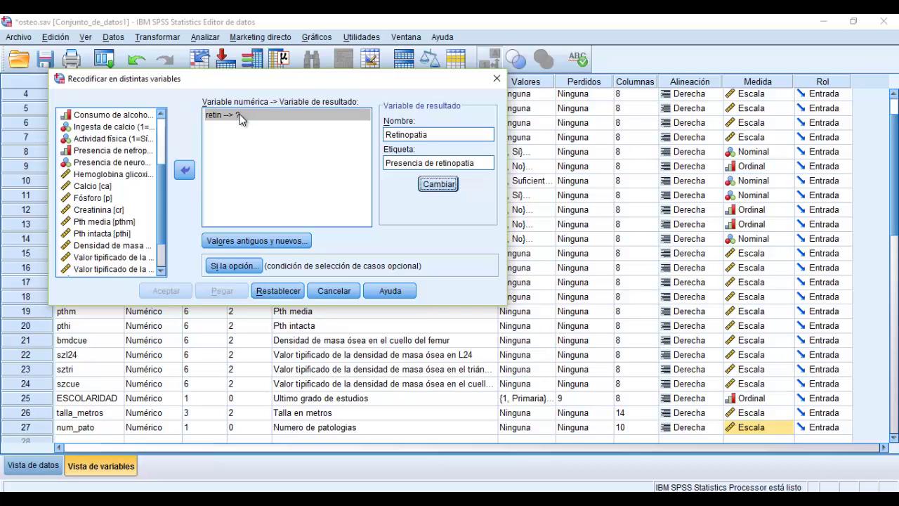
left_click(429, 184)
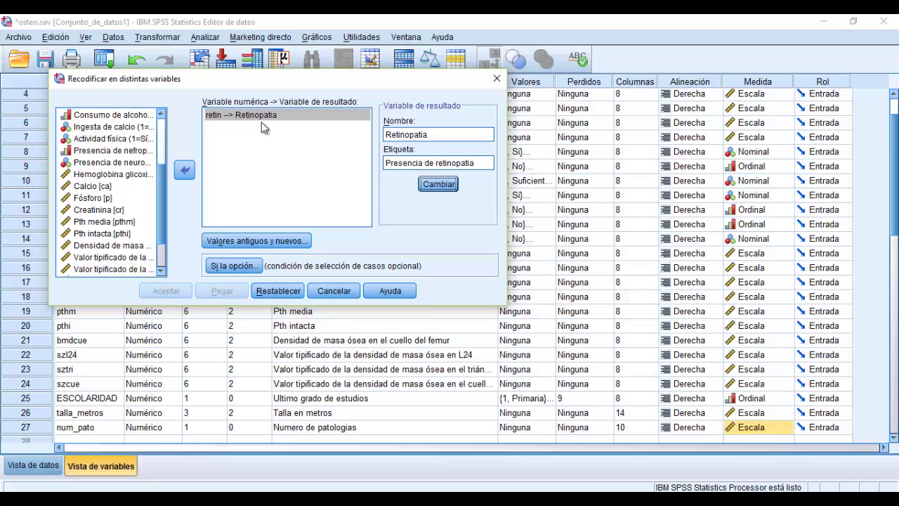
- Check the first coding line in the Word notes, and in the SPSS old and new values map old value 1 to new value 1
left_click(255, 239)
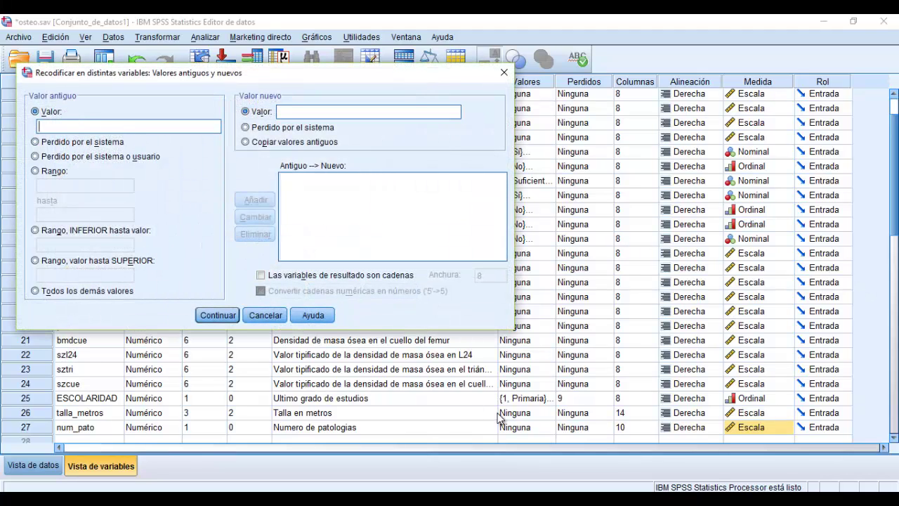
key("alt+Tab")
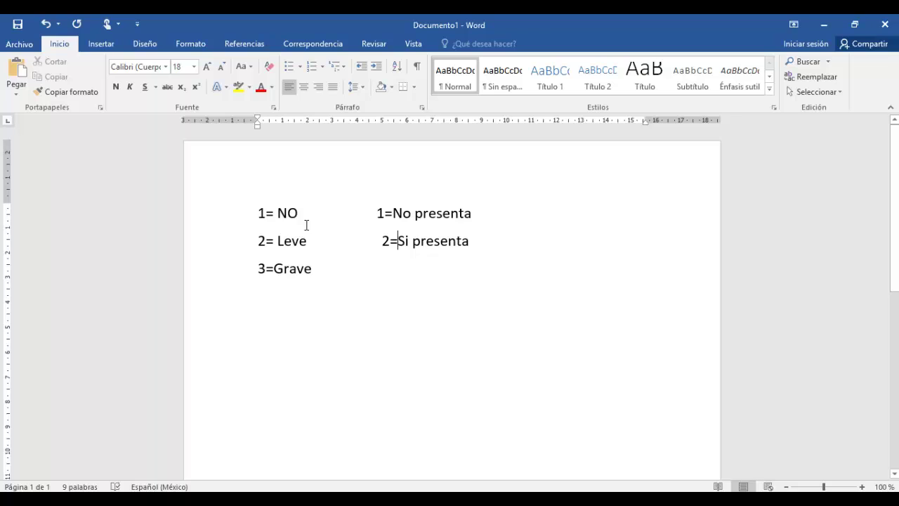
triple_click(482, 210)
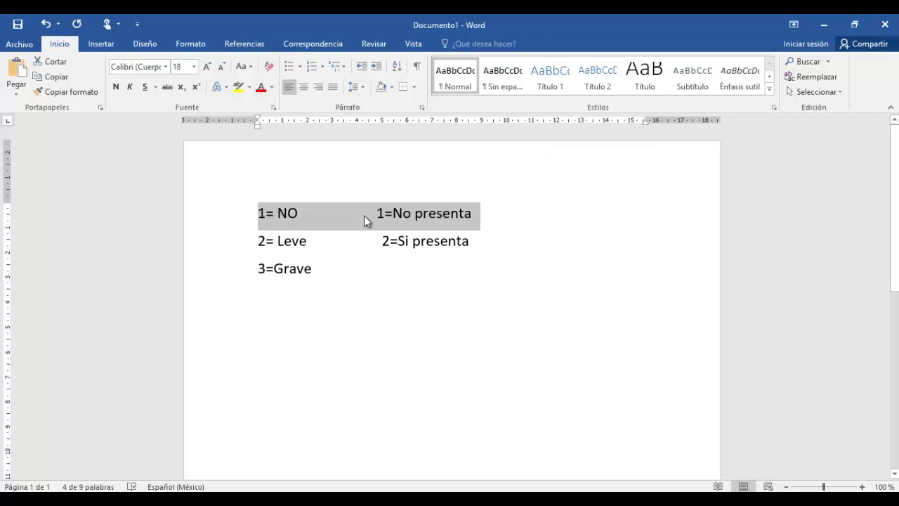
left_click(826, 26)
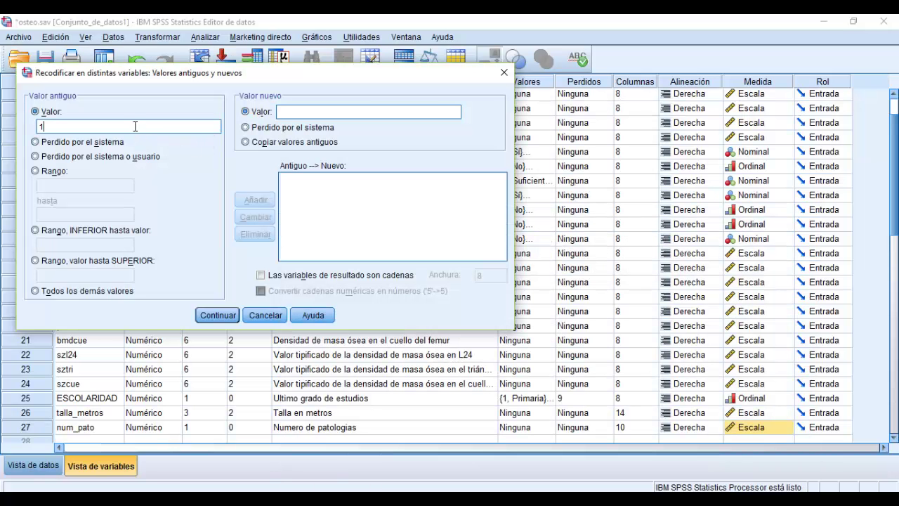
left_click(304, 111)
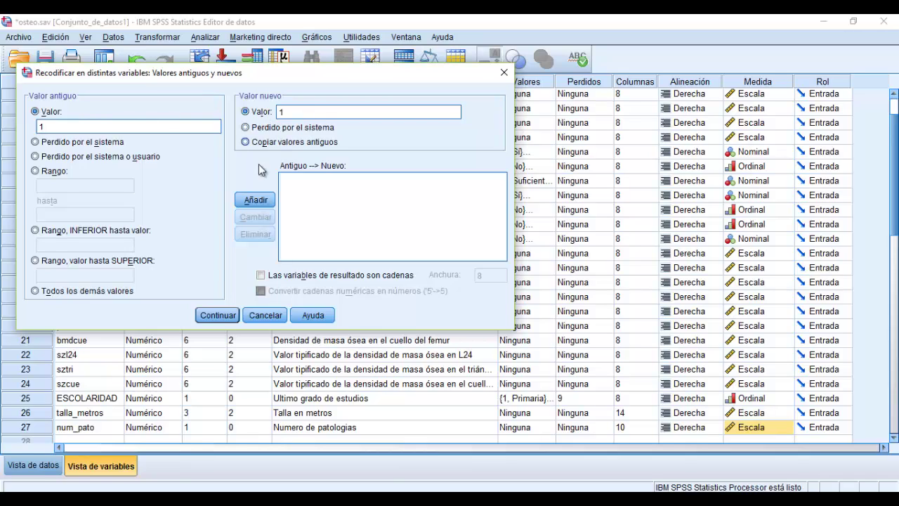
left_click(254, 201)
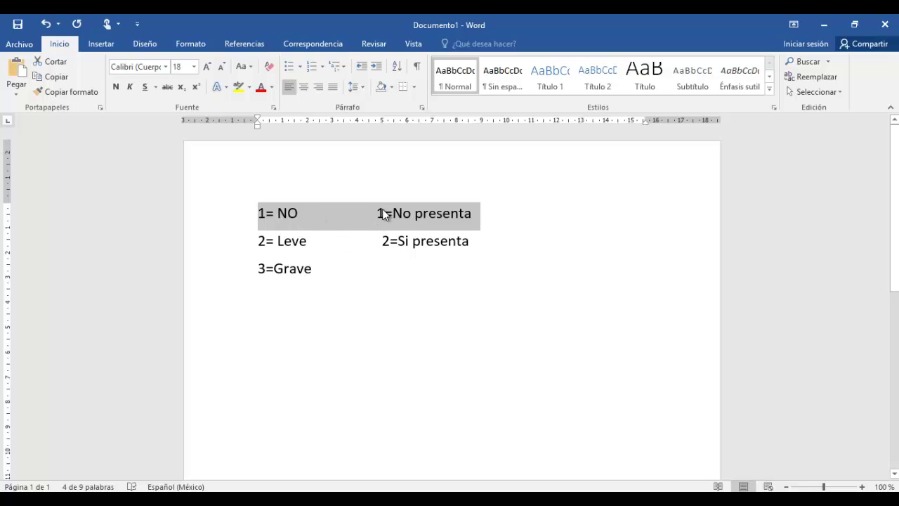
- Highlight the second and third coding lines in the Word notes to compare them, and return to the SPSS recode values
left_click(277, 241)
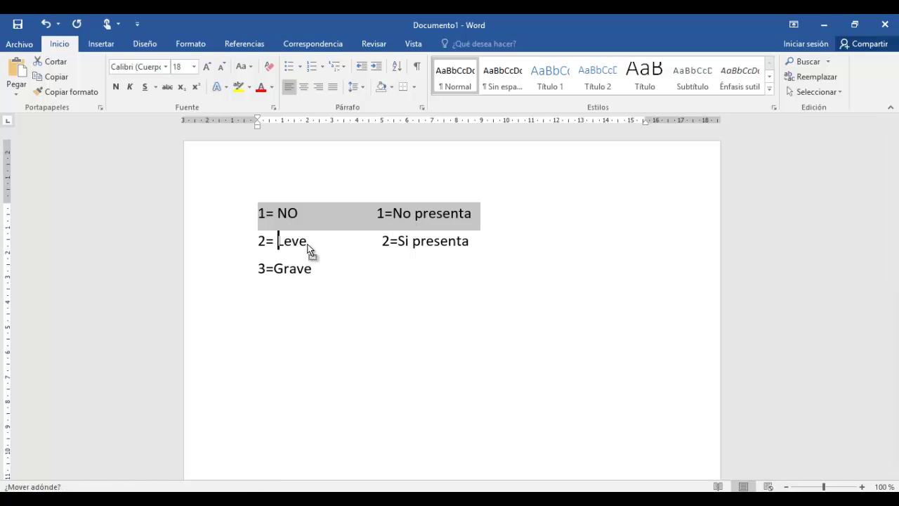
key("BackSpace")
left_click(257, 236)
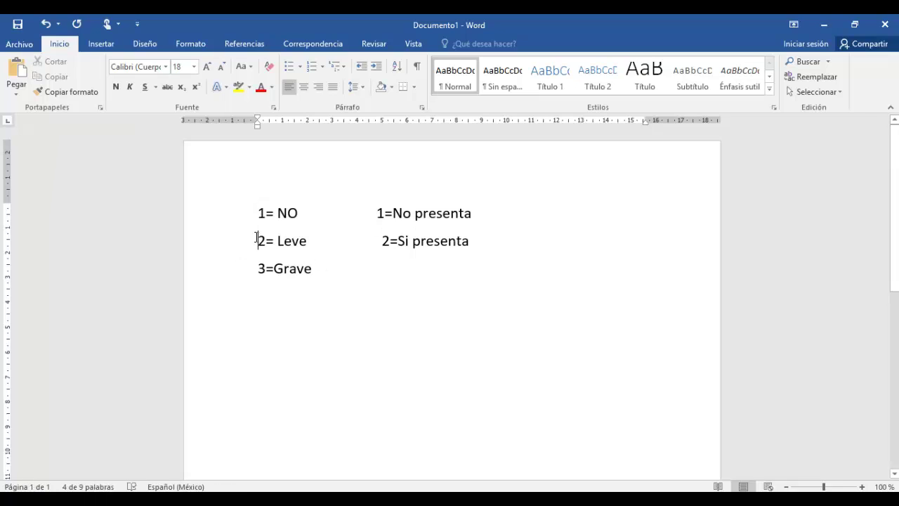
left_click_drag(257, 241, 400, 269)
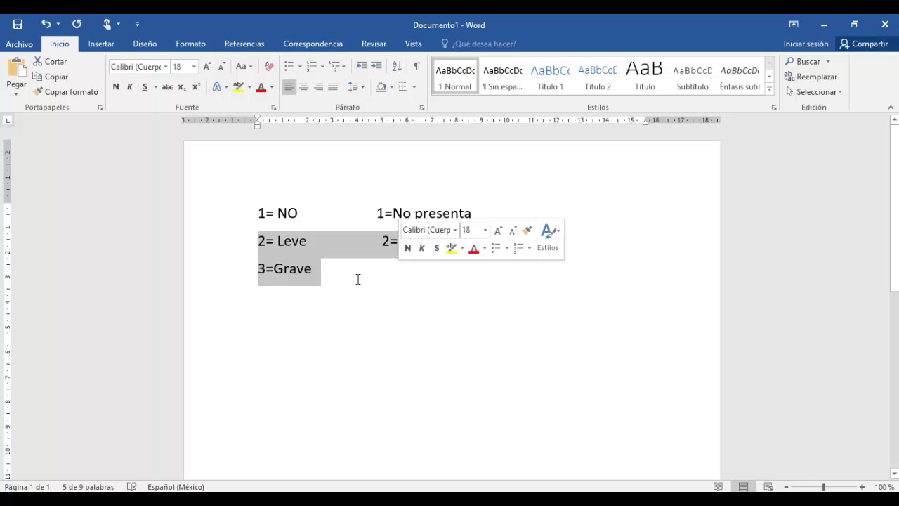
left_click(827, 24)
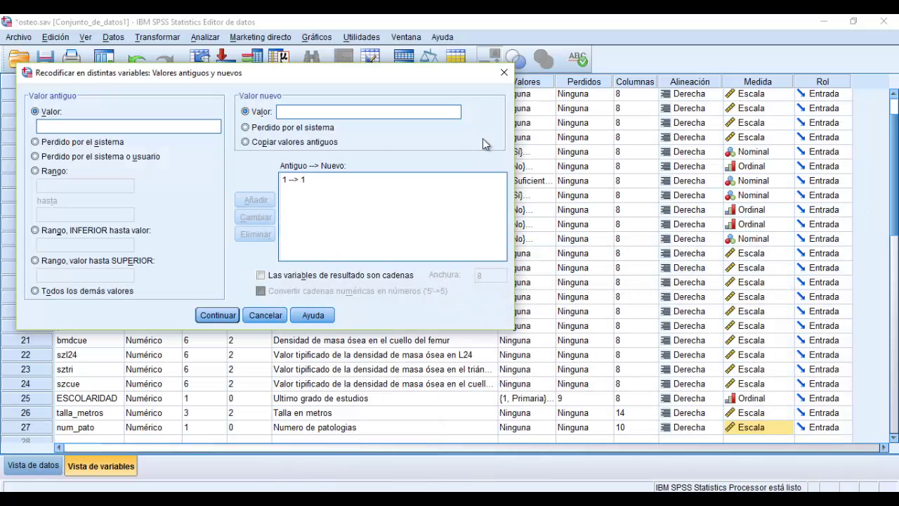
- Map the old value range 2 through 3 to new value 2 and add it to the recode list
left_click(41, 173)
left_click(48, 186)
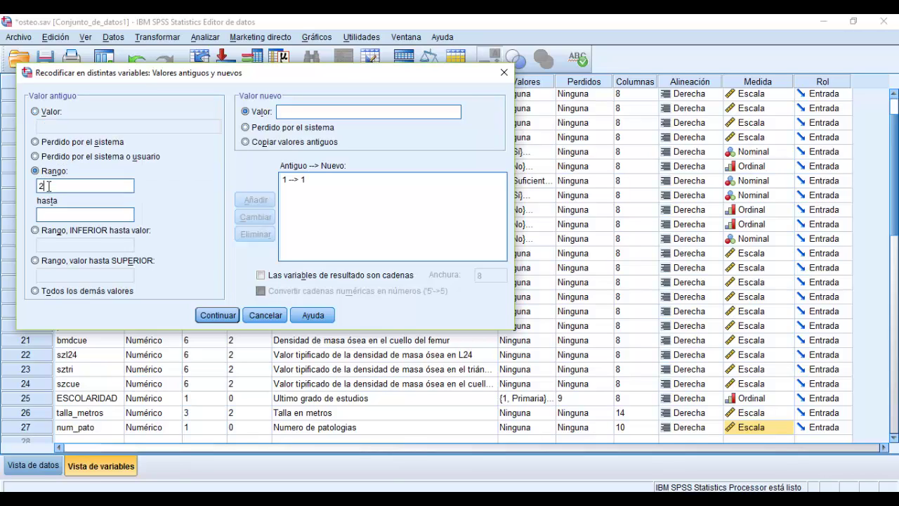
type("3")
left_click(306, 113)
type("2")
left_click(264, 203)
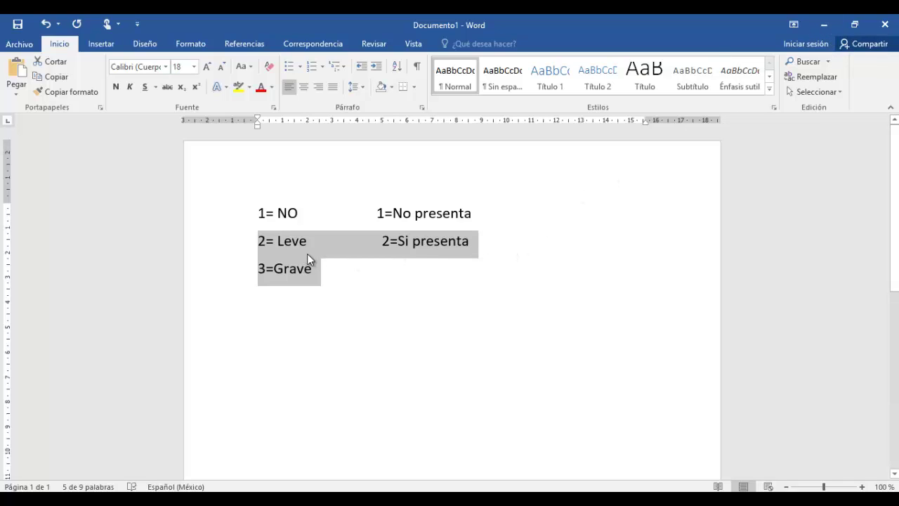
- Accept the old and new value mappings, run the recode into Retinopatia, and return to the data editor
left_click(823, 25)
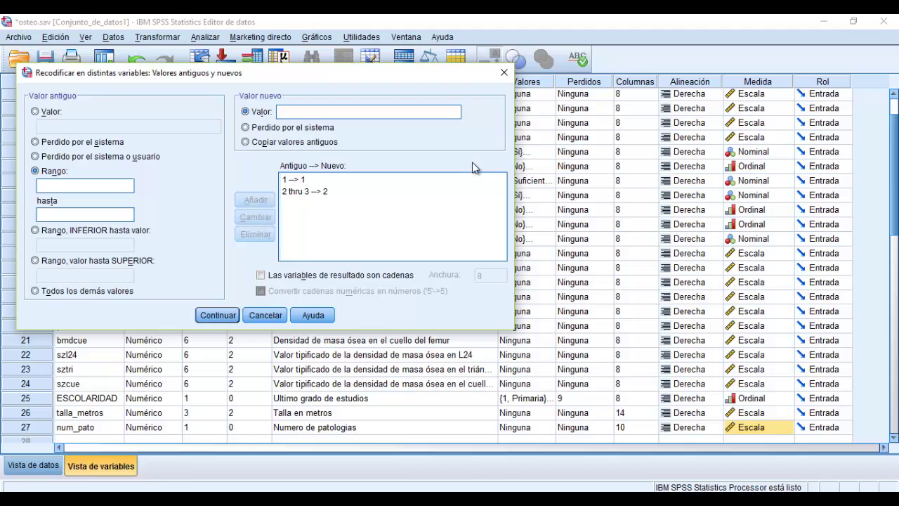
left_click(217, 316)
left_click(178, 294)
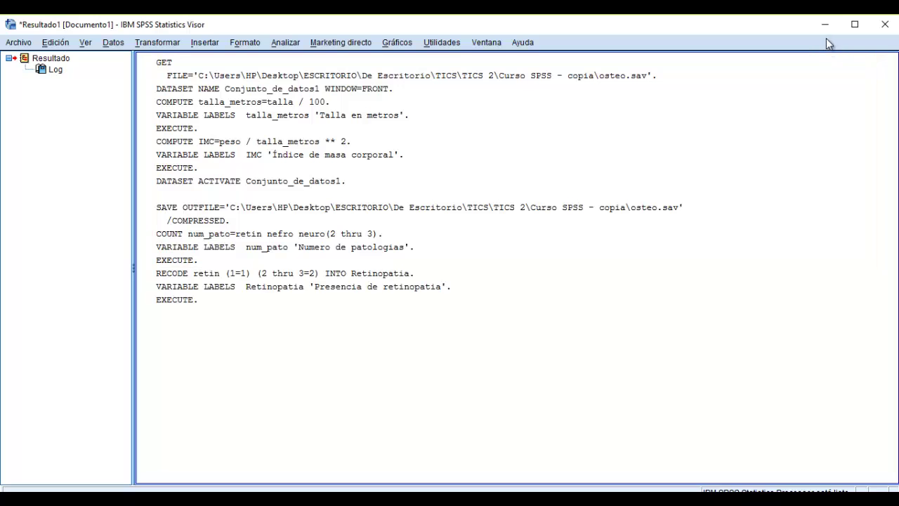
left_click(825, 25)
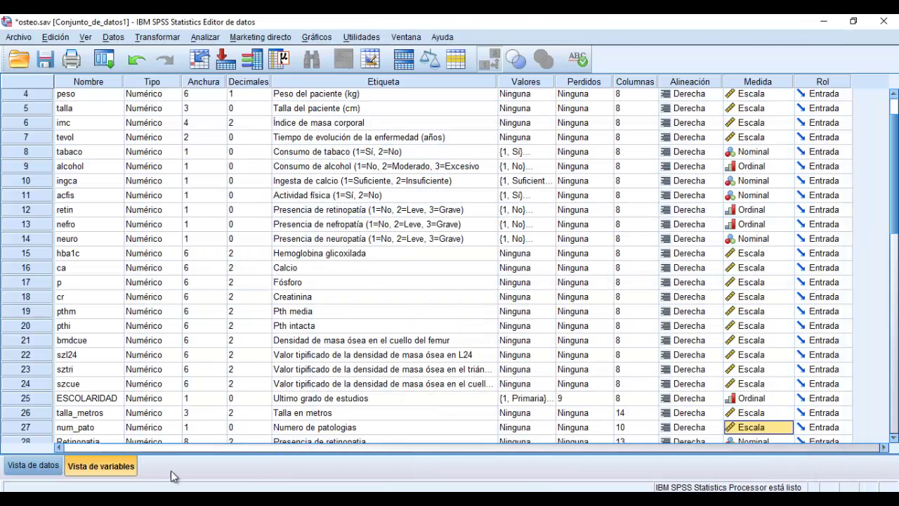
- Examine the recoded values of the Retinopatia column in the data, including cases 14 and 15
left_click(35, 466)
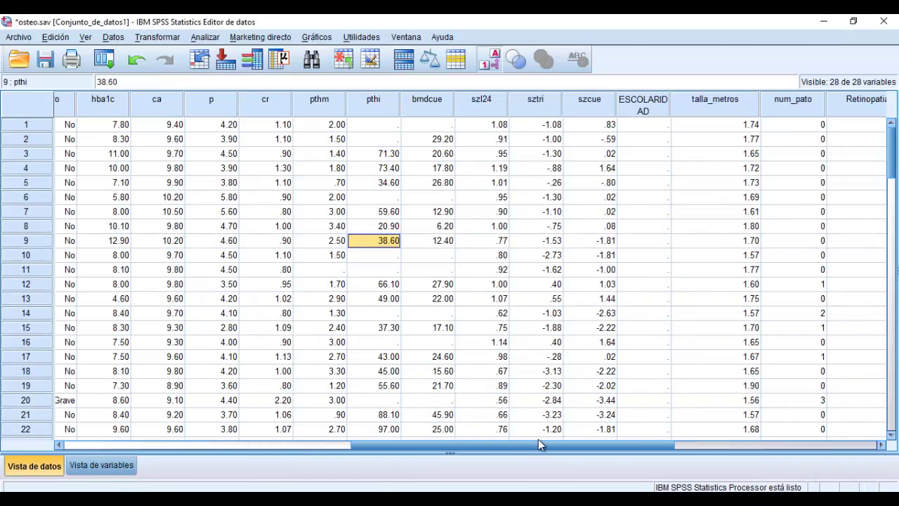
left_click(698, 445)
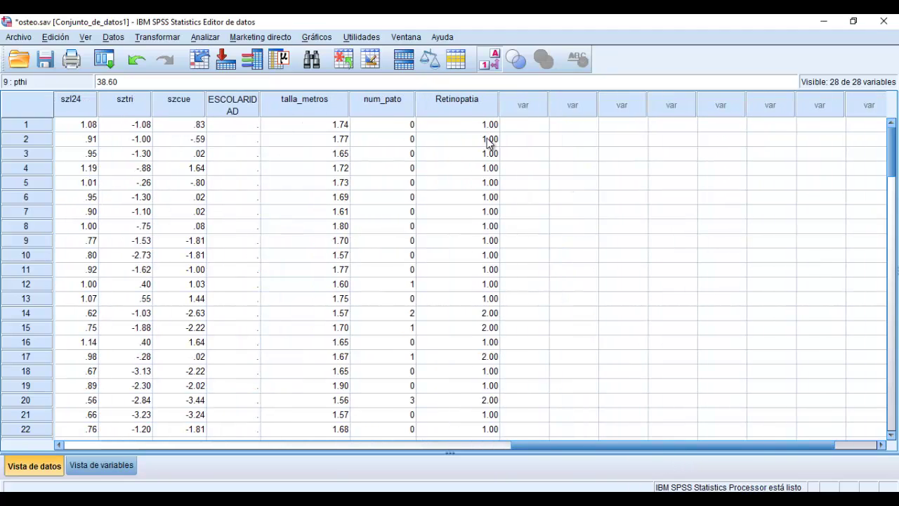
left_click(490, 314)
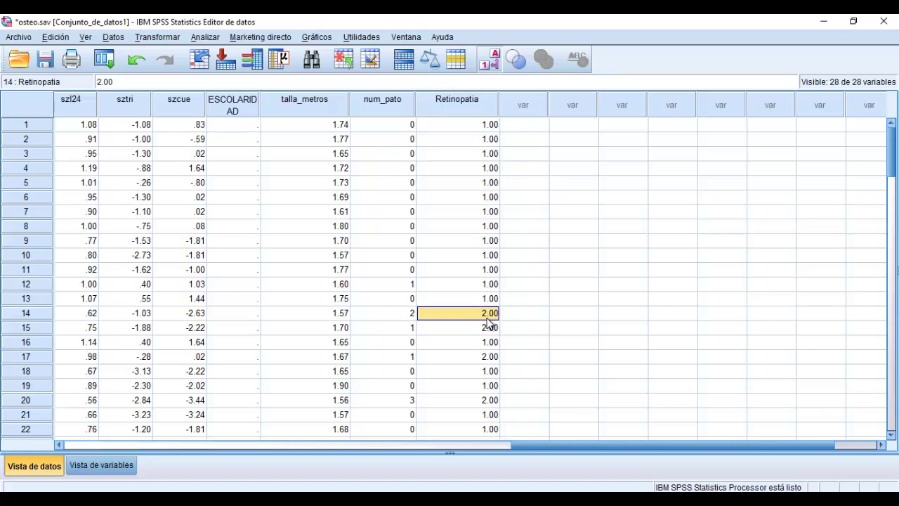
left_click(489, 329)
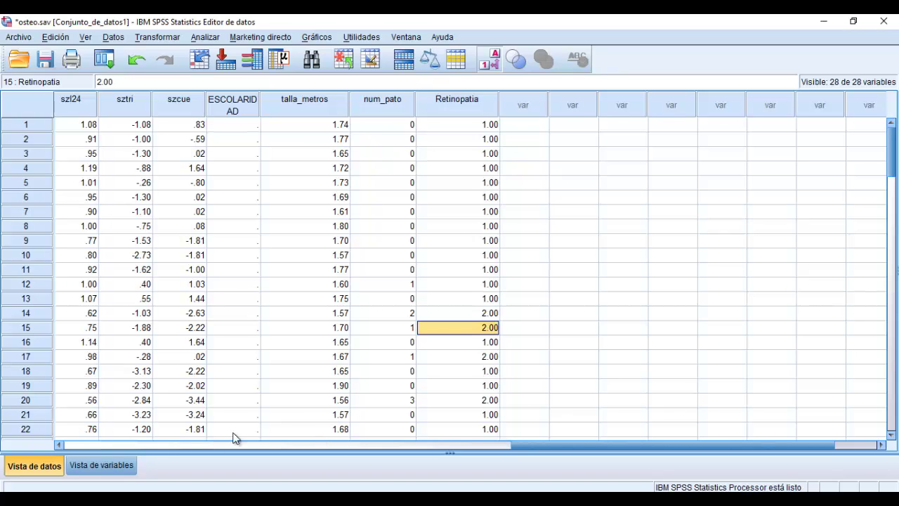
- Set the Retinopatia variable's decimals to 0 and its width to 1
left_click(130, 463)
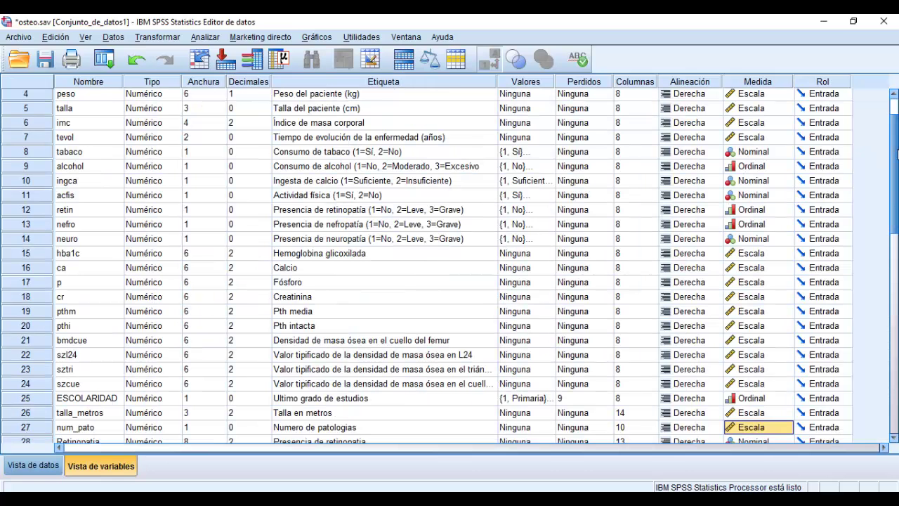
mouse_move(894, 225)
left_mouse_down()
mouse_move(890, 271)
mouse_move(886, 222)
left_mouse_up()
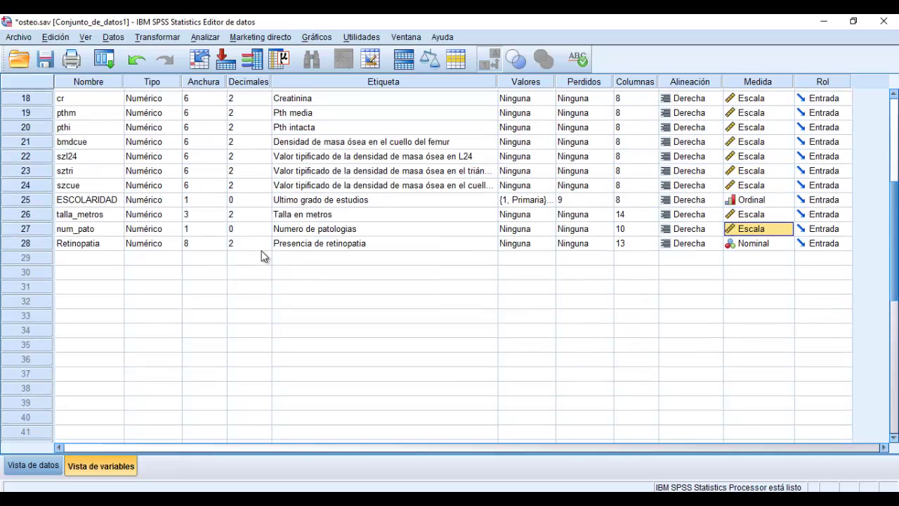
left_click(269, 246)
left_click(222, 249)
double_click(222, 247)
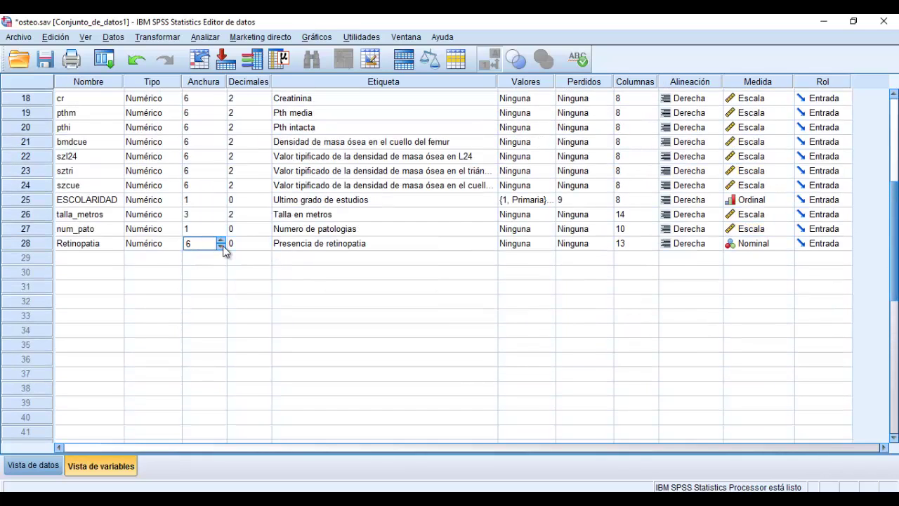
- Define the value labels of Retinopatia as 1 = "No presenta" and 2 = "Si presenta"
double_click(550, 246)
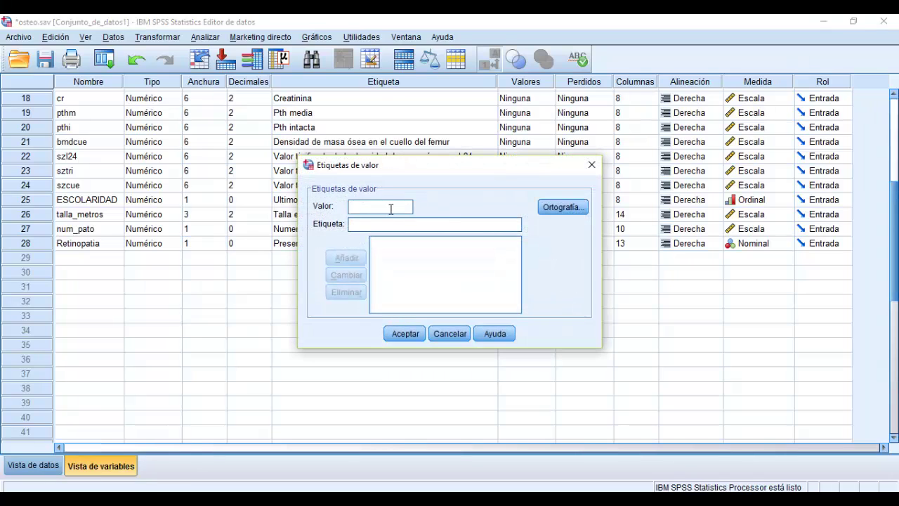
type("1")
key("Tab")
type("No presenta")
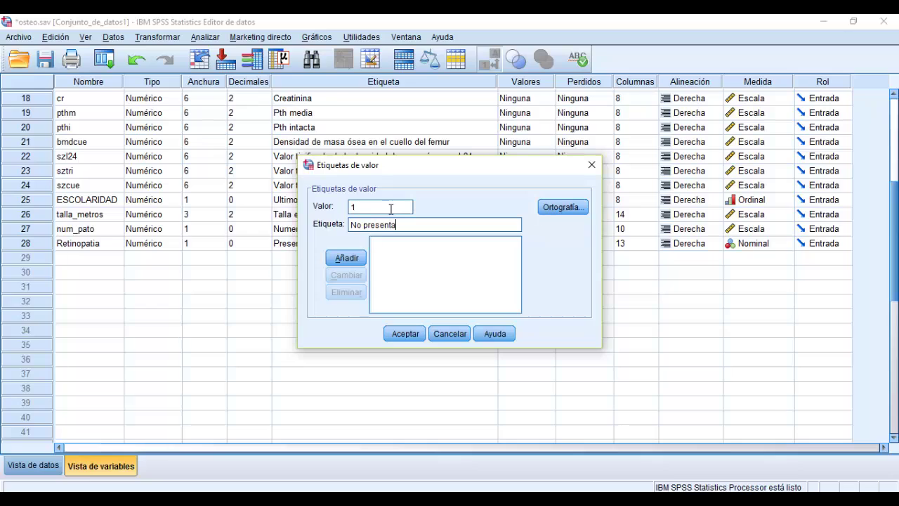
left_click(342, 259)
type("2")
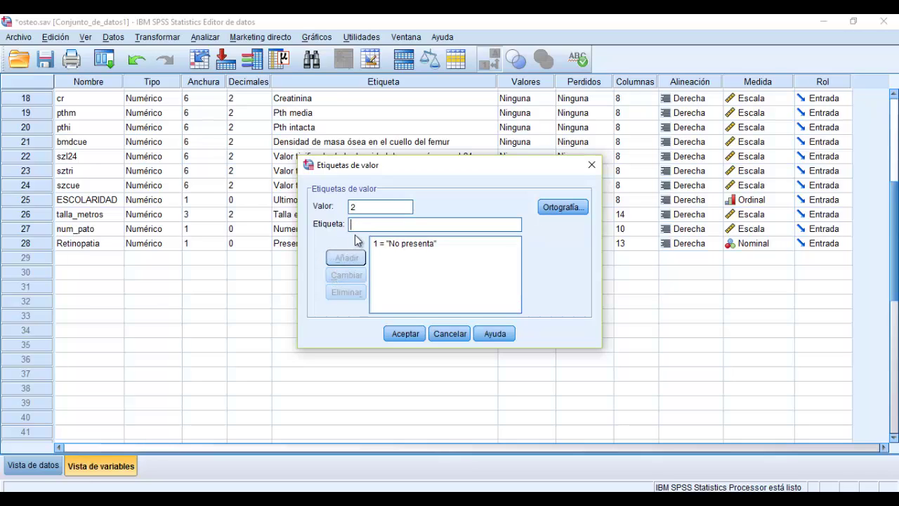
type("Sí")
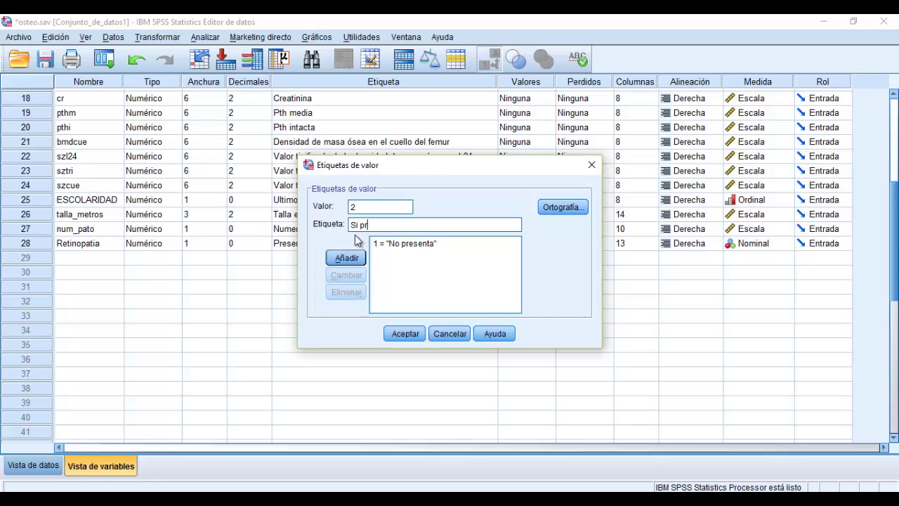
type(" pree")
type("senta")
key("Return")
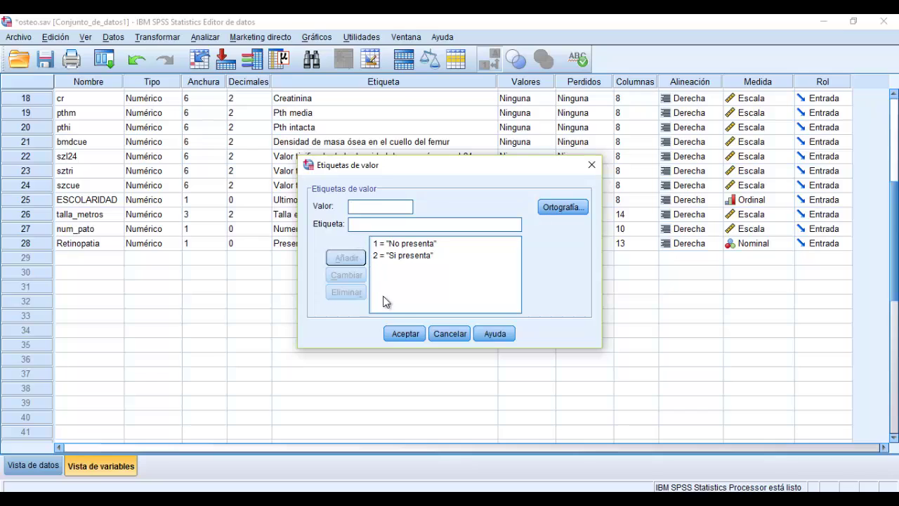
left_click(399, 335)
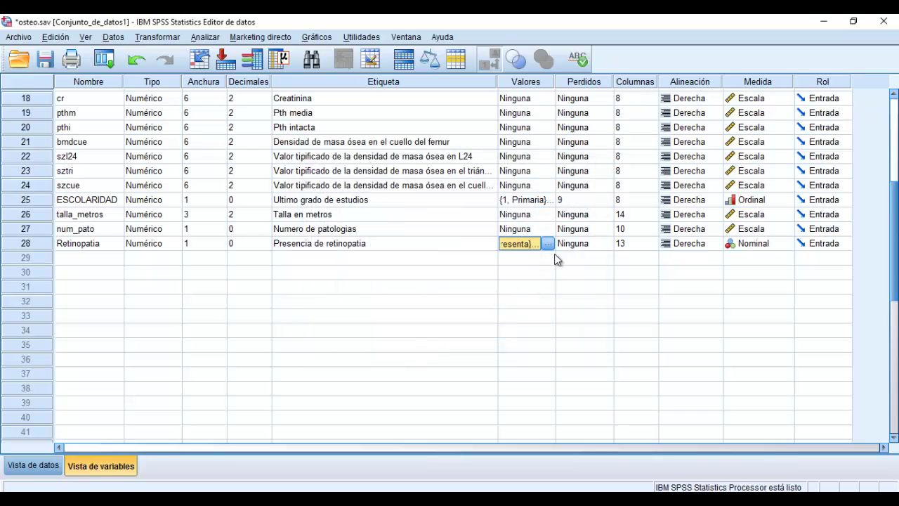
- Check the measurement level options and the defined value labels of the Retinopatia variable
left_click(785, 244)
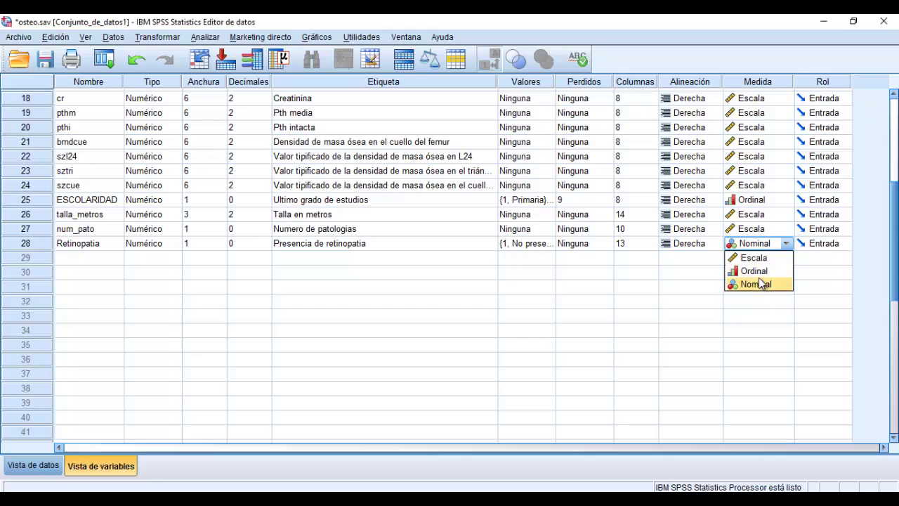
left_click(551, 243)
left_click(551, 243)
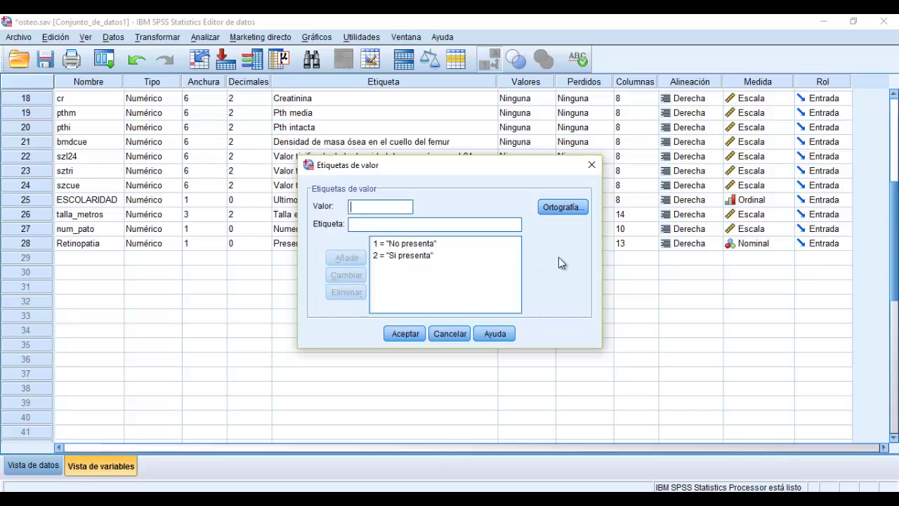
left_click(599, 166)
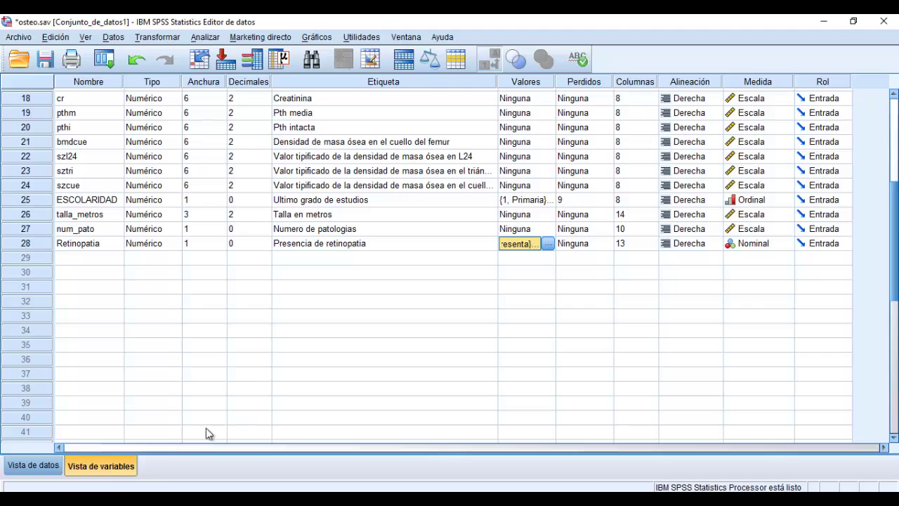
- Examine the labelled Retinopatia values in the data, including cases 13 and 14
left_click(36, 466)
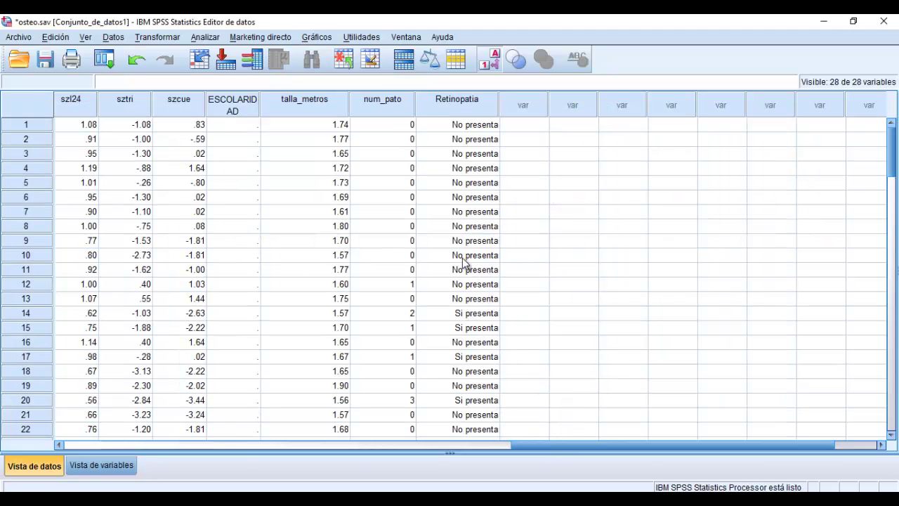
left_click(472, 314)
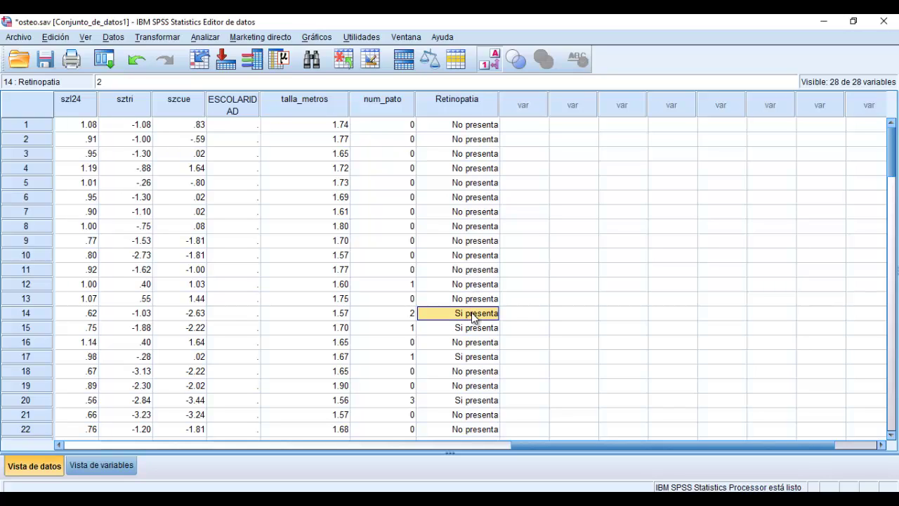
left_click(472, 299)
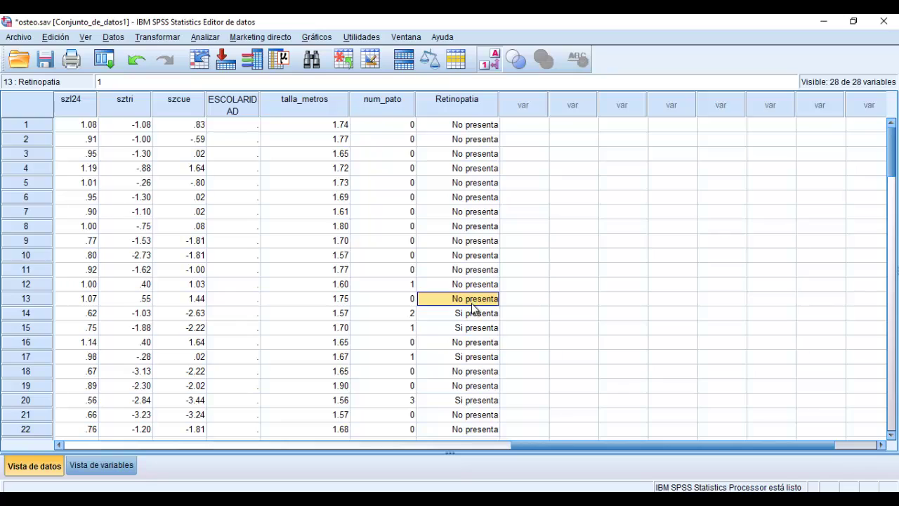
left_click(472, 315)
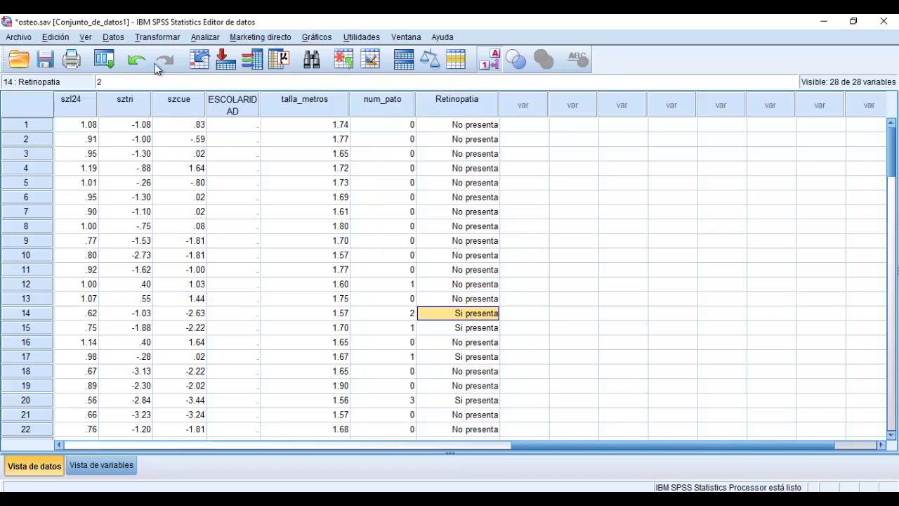
- Start a fresh recode into different variables, clearing the previous settings and using the patient's age (edad) as the input variable
left_click(160, 42)
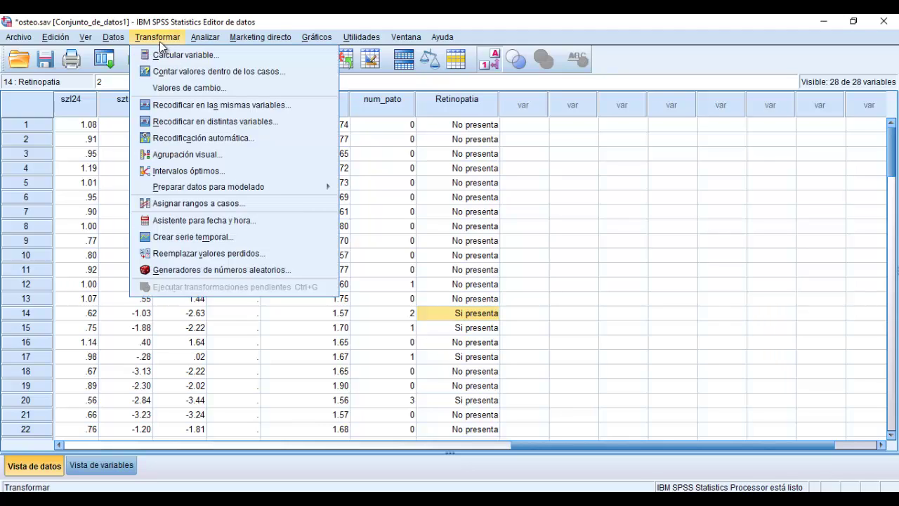
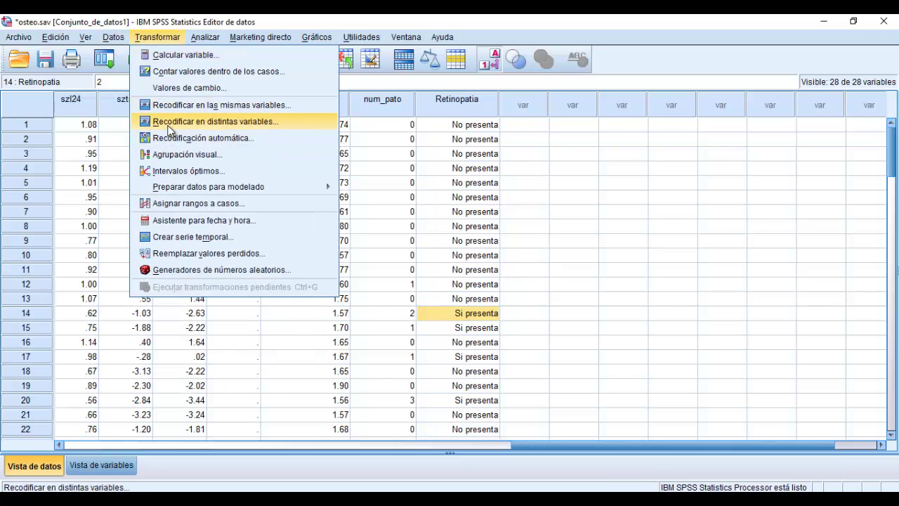
left_click(168, 124)
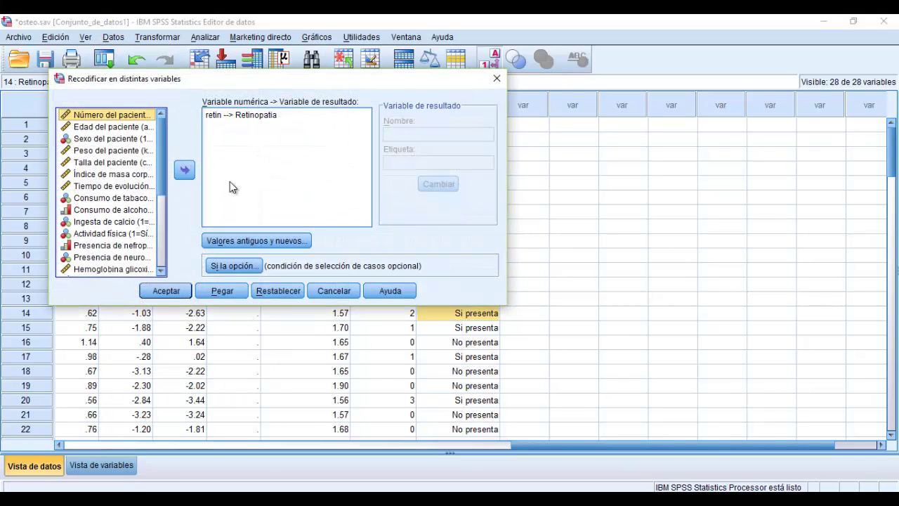
left_click(277, 291)
left_click(112, 131)
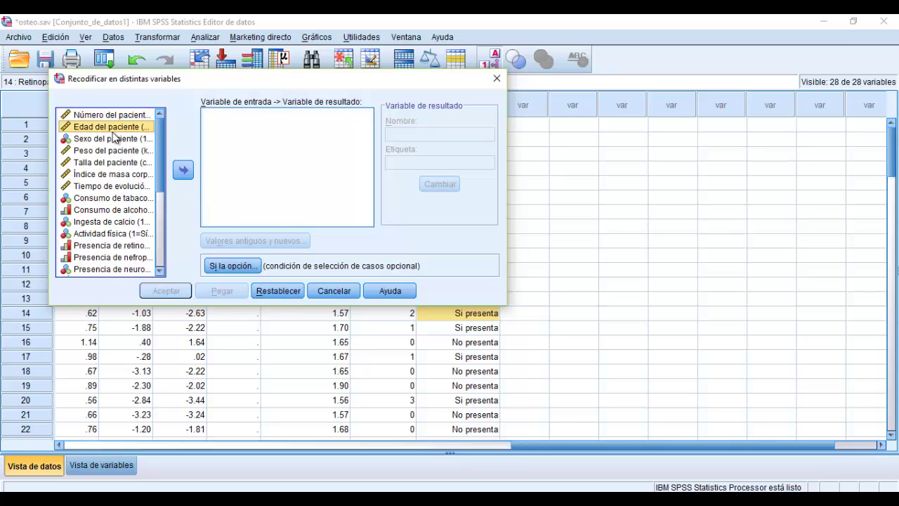
left_click(183, 169)
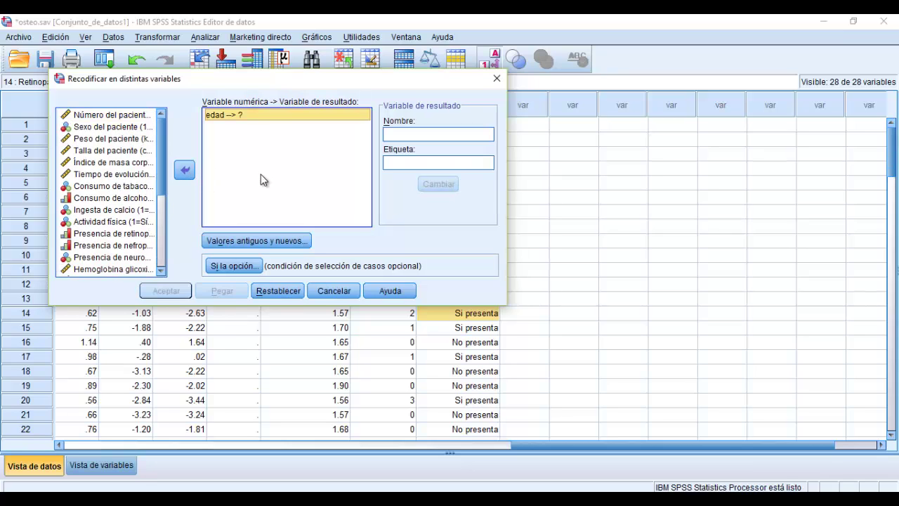
- Define the output variable g_edad with the label "Grupos de edad" and open its old and new values
left_click(424, 135)
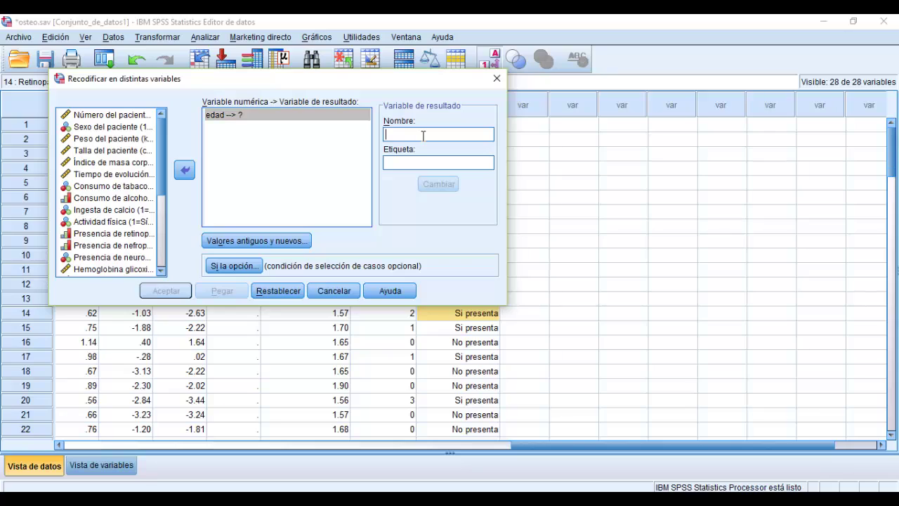
type("g")
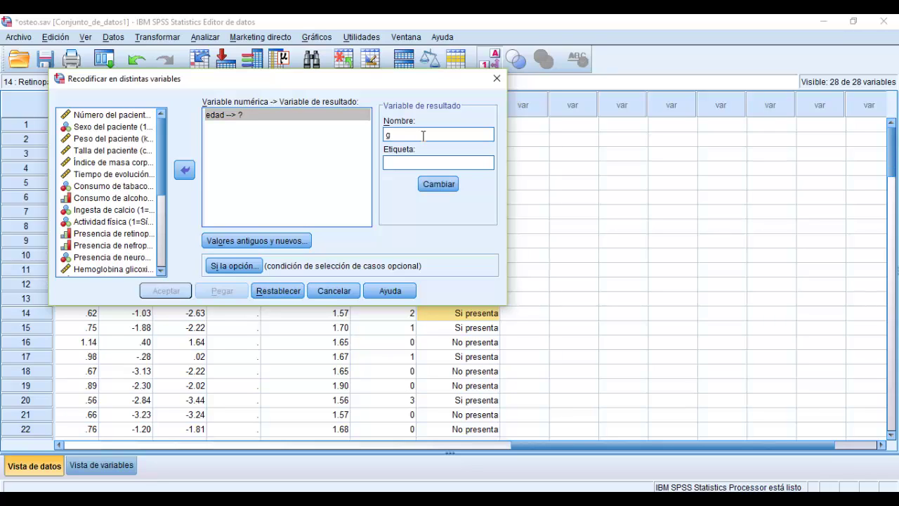
type("_edad")
left_click(421, 160)
type("Grupos de edad")
left_click(430, 184)
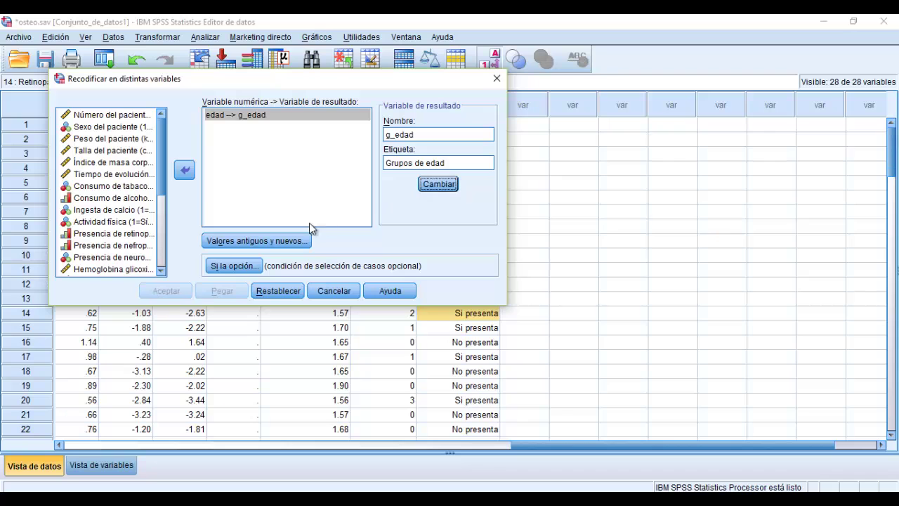
left_click(259, 242)
left_click_drag(202, 73, 302, 89)
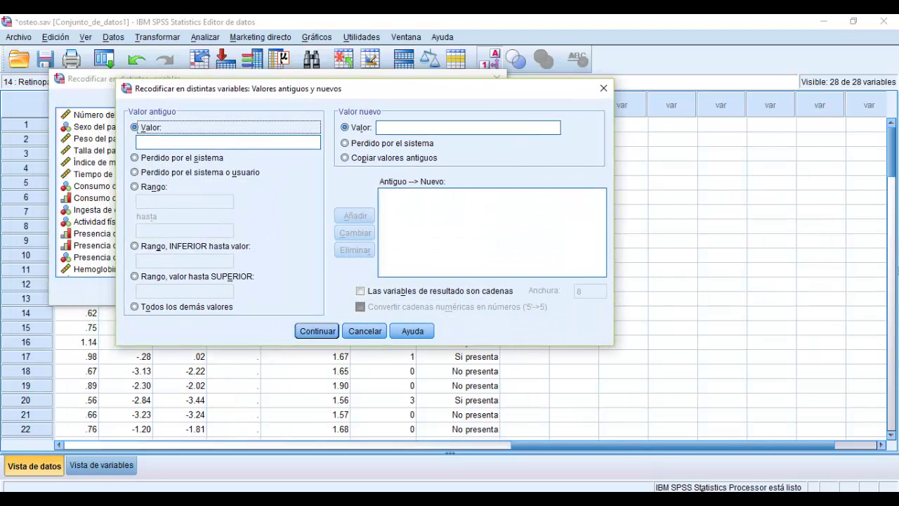
- Switch to the Word document and note the age range "1 hasta 10" below the existing lists
left_click(715, 502)
key("alt+Tab")
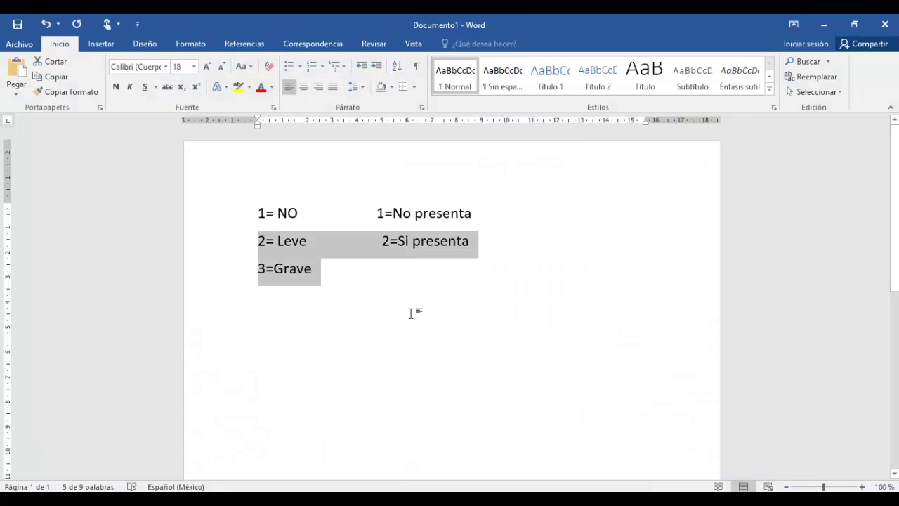
left_click(508, 329)
key("Return")
key("Return")
key("Return")
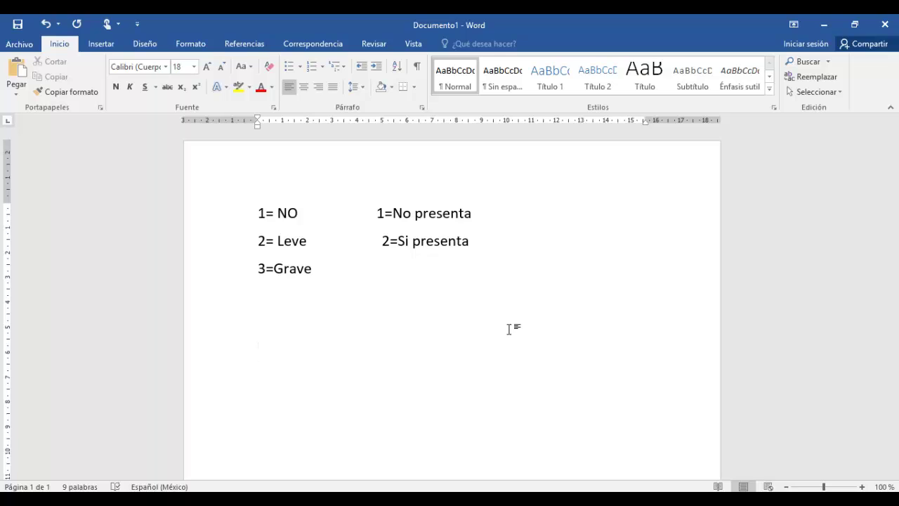
type("1")
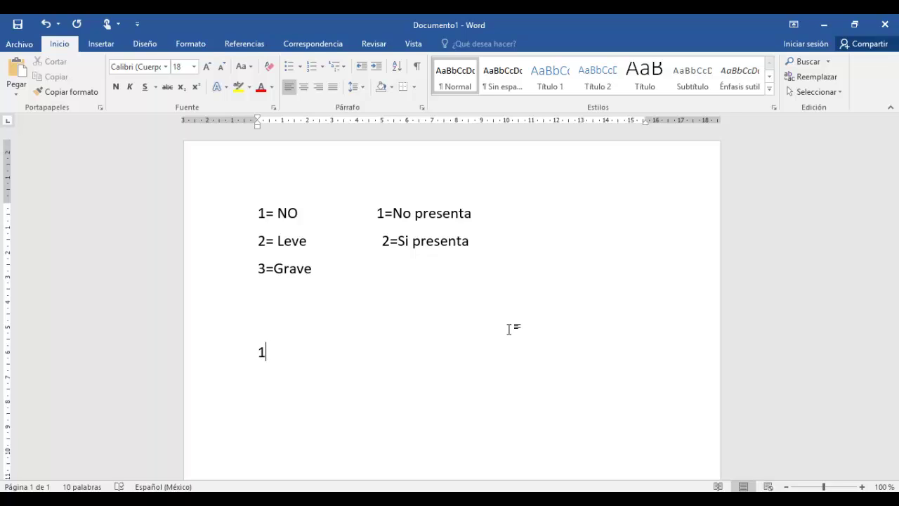
type(" hasta 10")
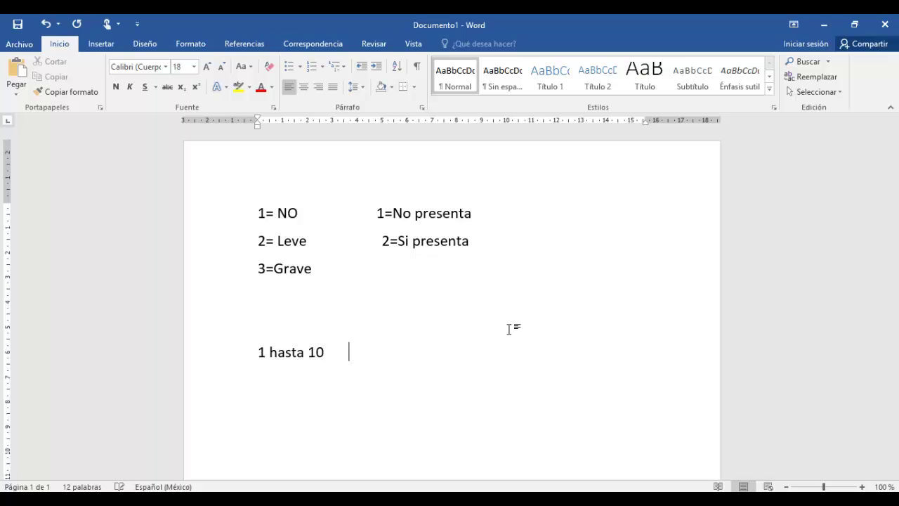
- Add the matching code "1= De 1 a 10 años" on the same line as the range 1 hasta 10
key("Tab")
key("Tab")
key("Tab")
type("1=")
key("BackSpace")
type("= De 1 a 10n añ")
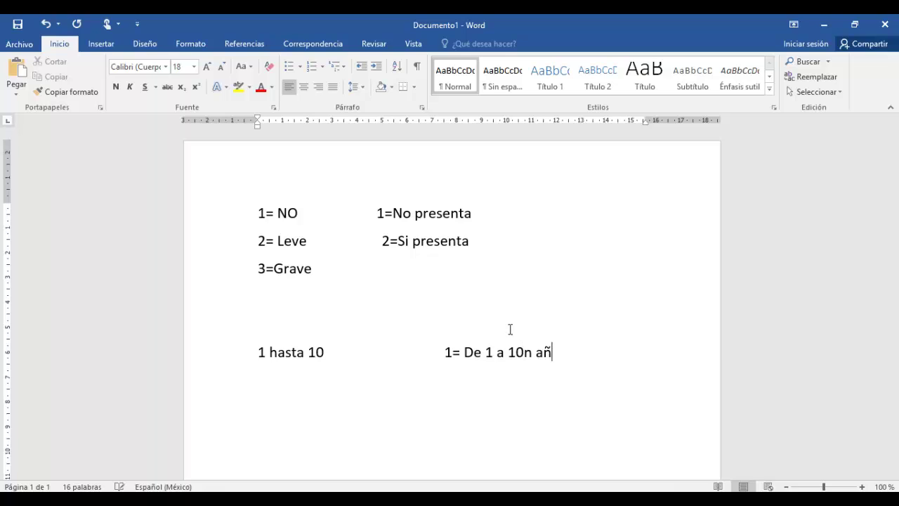
key("BackSpace")
key("BackSpace")
key("BackSpace")
key("BackSpace")
key("BackSpace")
type("años")
- Add a second line with the range "11 hasta 20" and its code "2= De 11 a 20 años"
key("Return")
type("11 hasta ")
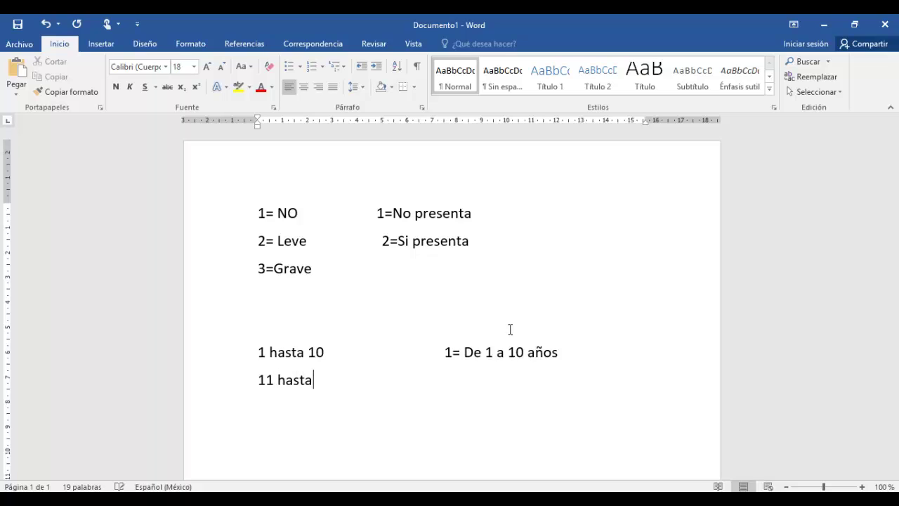
type("20")
key("Tab")
key("Tab")
type("2= d")
key("BackSpace")
type("De 1")
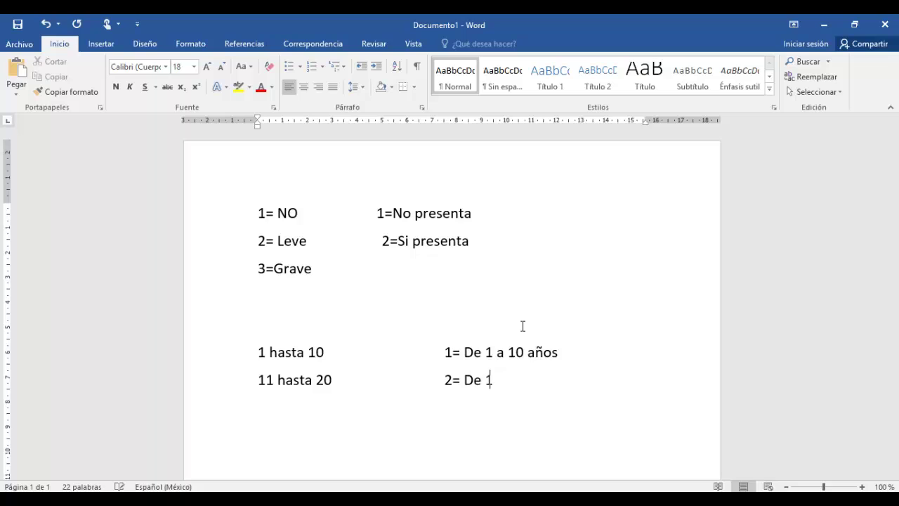
type("1 a 20 años")
- Add a third line with the range "20 o mas" and its code "3= 20 años o mas"
key("Return")
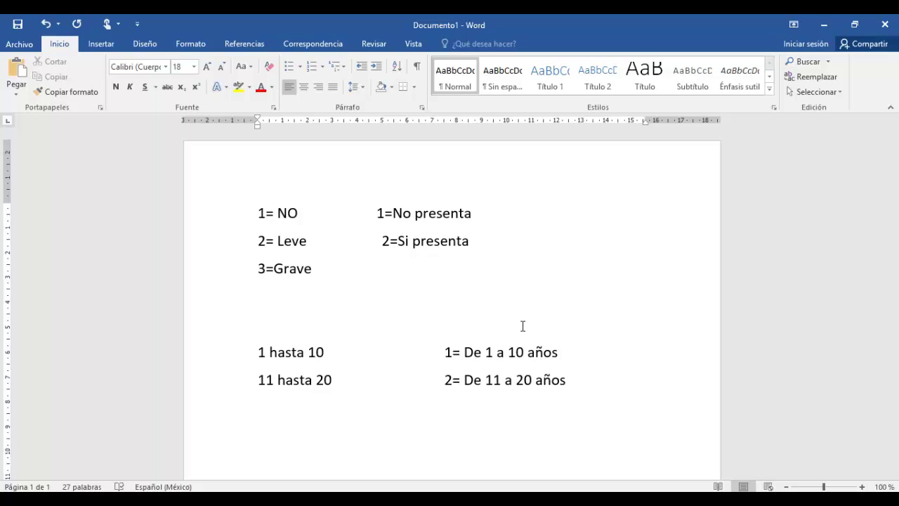
type("20 o mas")
key("Tab")
key("Tab")
key("Tab")
key("Tab")
key("Tab")
key("Tab")
type("2")
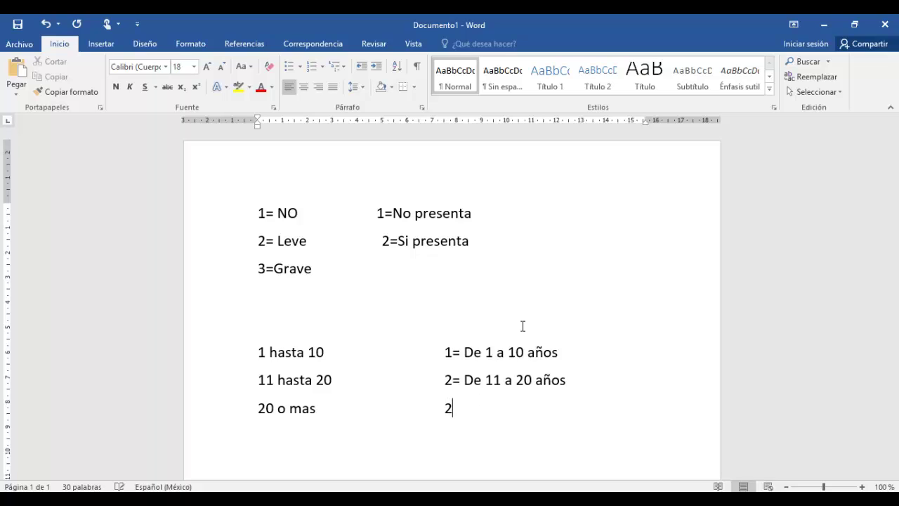
key("BackSpace")
type("3")
type("=")
type(" DE")
key("BackSpace")
key("BackSpace")
key("BackSpace")
type("20 años o mas")
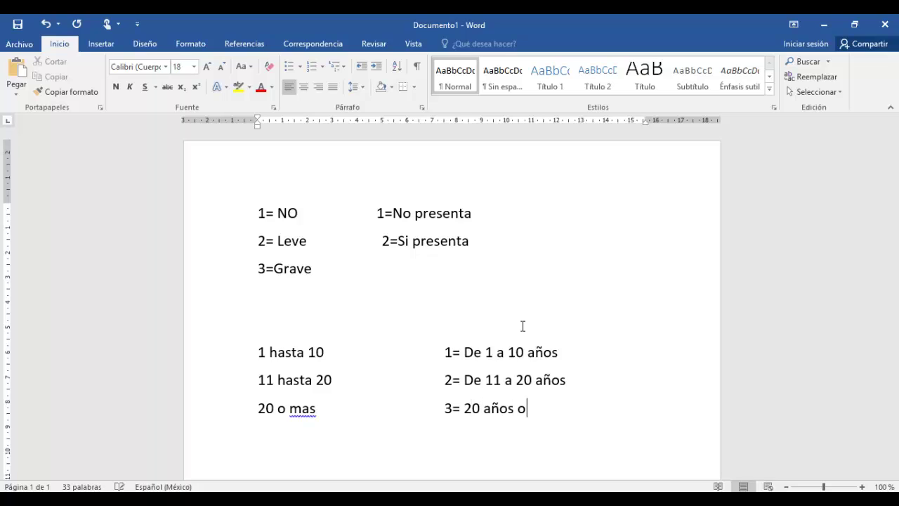
- Correct both occurrences of "mas" to "más" in the third age line
key("BackSpace")
key("BackSpace")
key("BackSpace")
type("más")
left_click(310, 409)
key("BackSpace")
type("á")
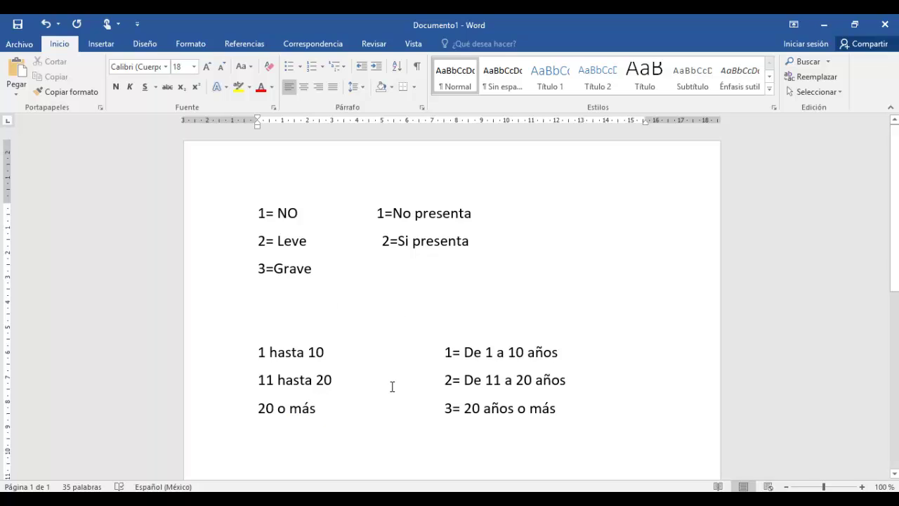
- Return to the SPSS recode dialog and map the old range 1 to 10 to the new value 1
left_click(823, 26)
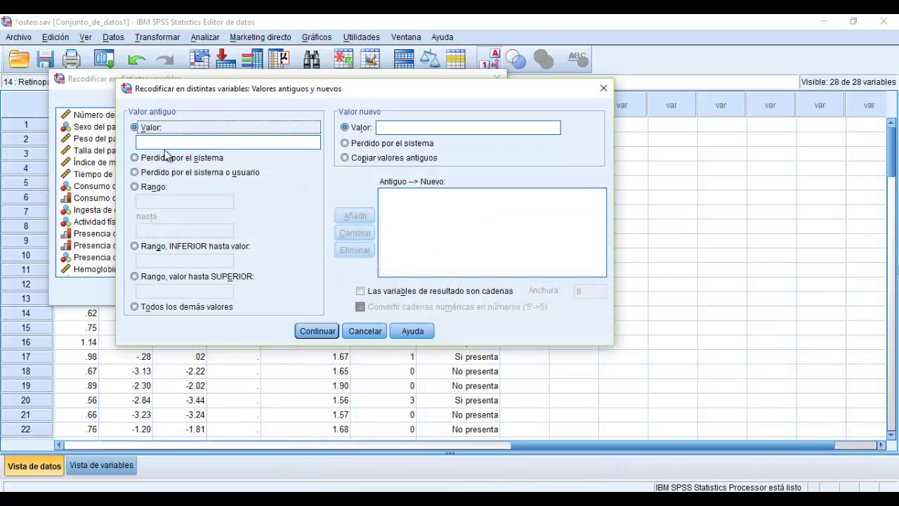
left_click(153, 188)
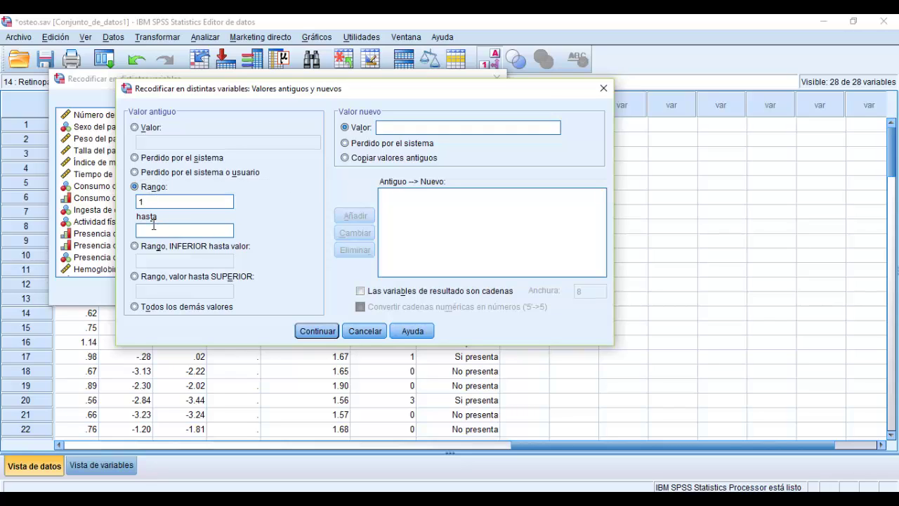
left_click(153, 225)
type("10")
type("1")
left_click(353, 215)
- Map the old range 11 to 20 to the new value 2
left_click(195, 204)
type("11")
left_click(187, 231)
type("20")
left_click(411, 125)
type("2")
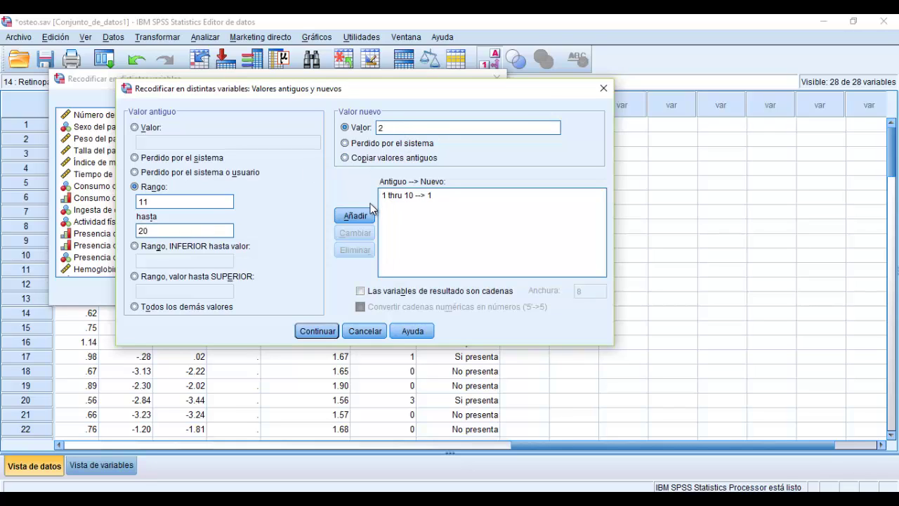
left_click(358, 218)
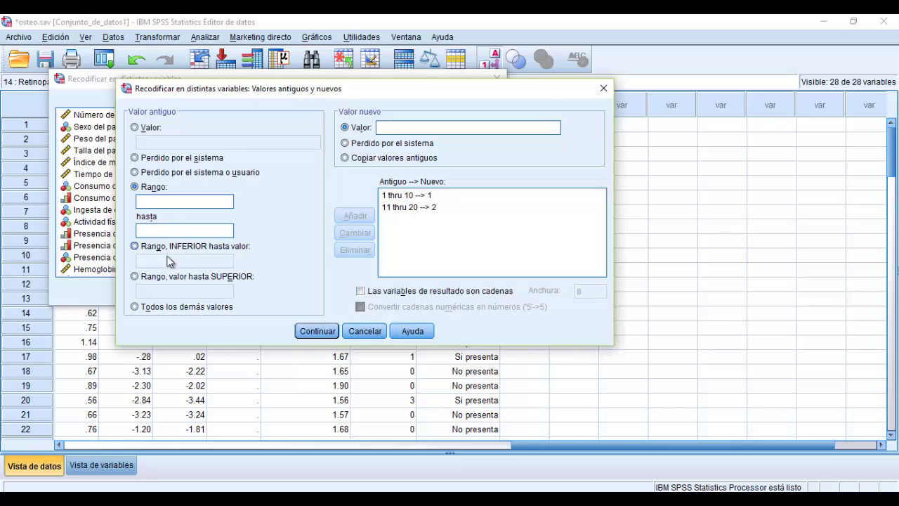
- Map the old values from 21 through the highest to the new value 3
left_click(161, 275)
left_click(158, 291)
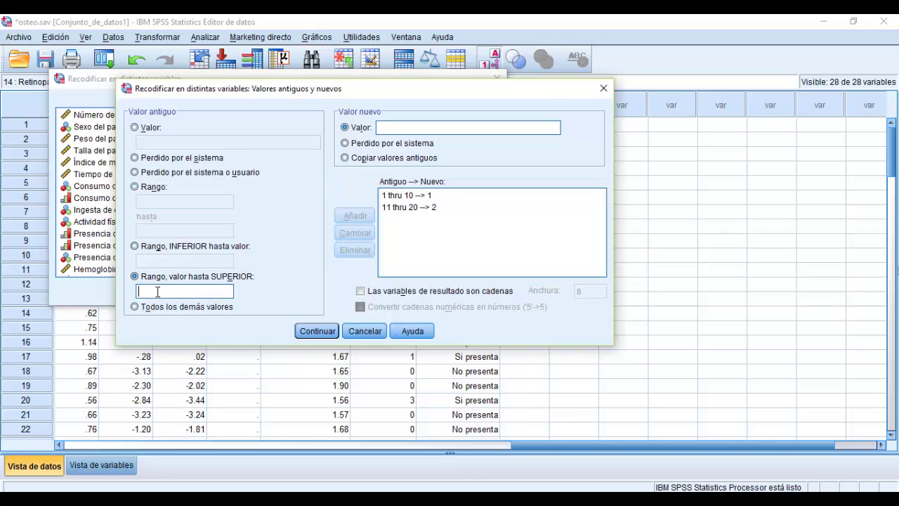
type("21")
left_click(402, 128)
type("3")
left_click(355, 216)
- Examine the lowest-through-value range option and check the first and third old-to-new value mappings
left_click(194, 247)
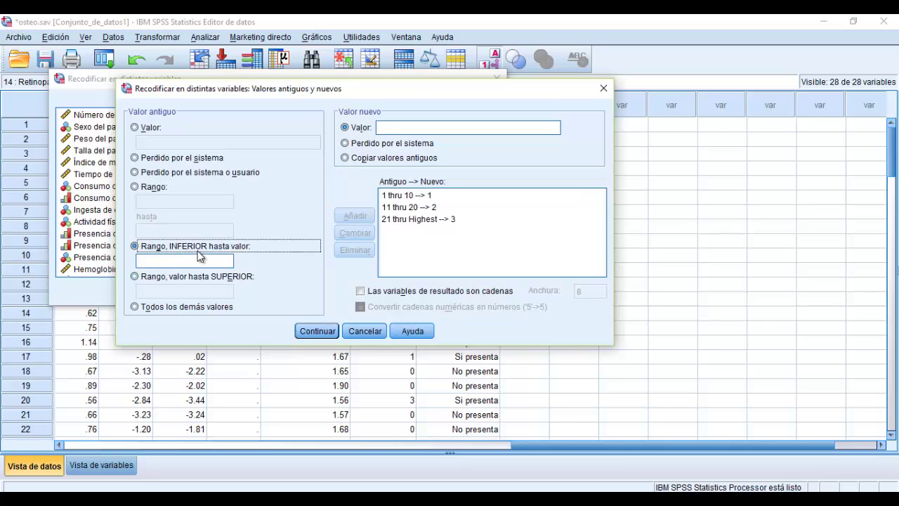
left_click(194, 259)
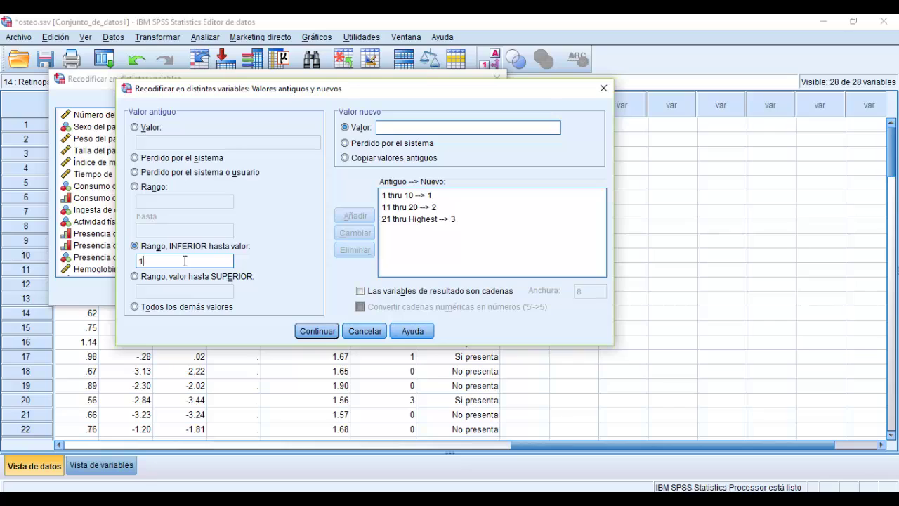
left_click(387, 198)
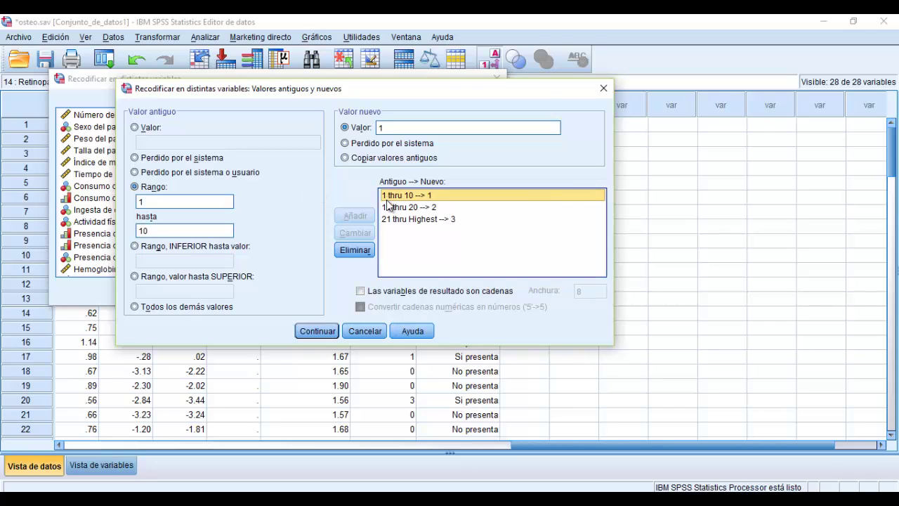
left_click(392, 220)
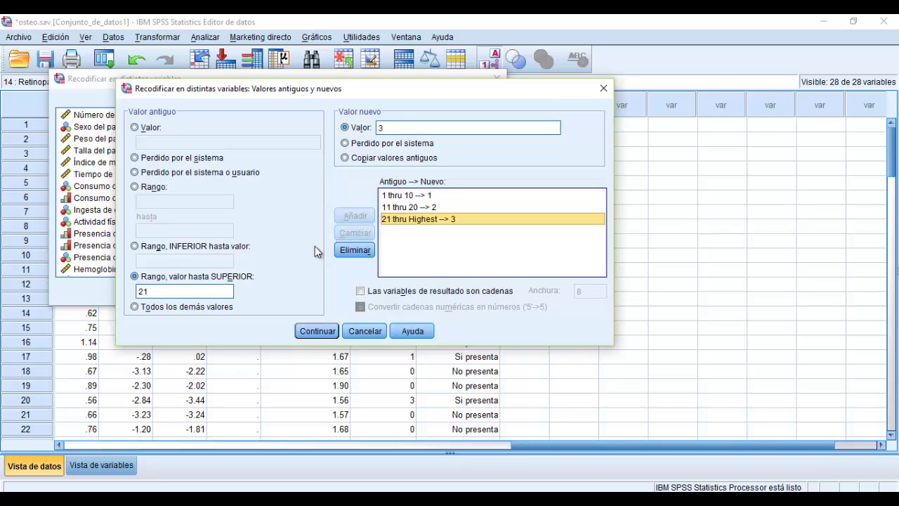
double_click(197, 292)
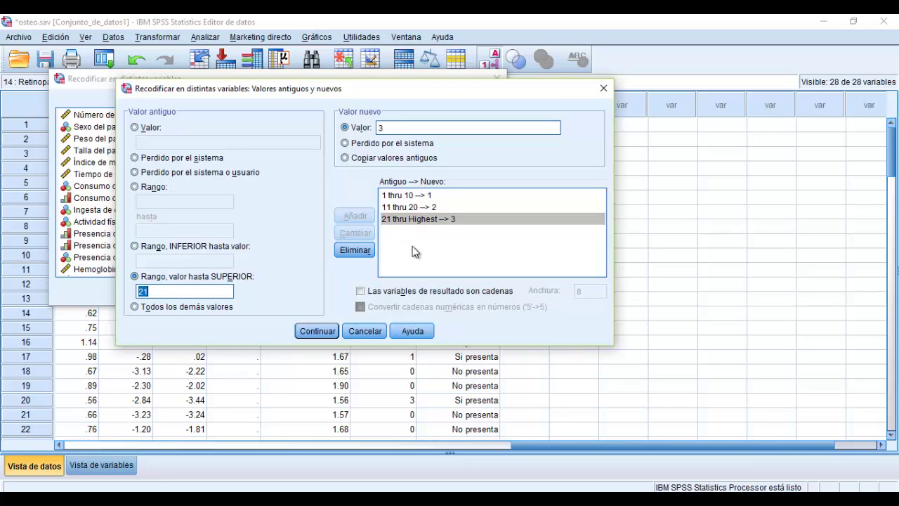
- Accept the old and new value mappings, run the recode of edad into g_edad, and return to the data editor
left_click(317, 331)
left_click(174, 290)
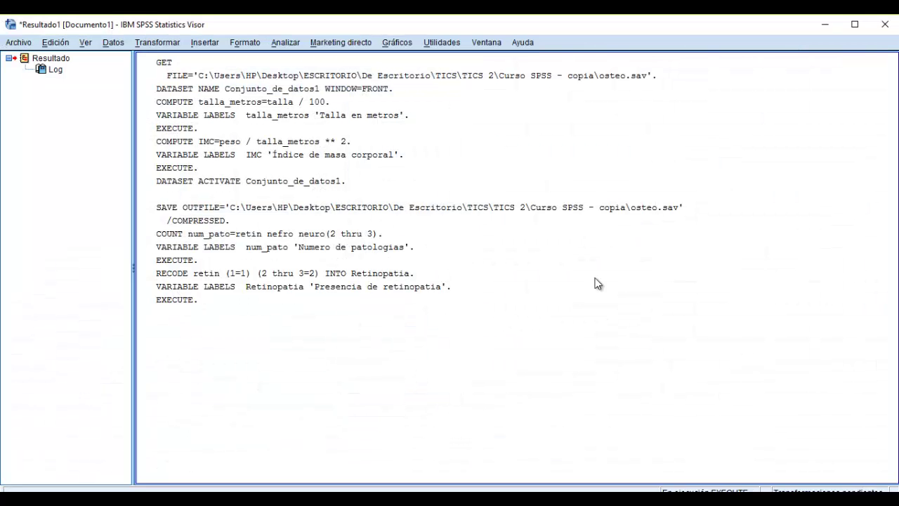
left_click(823, 25)
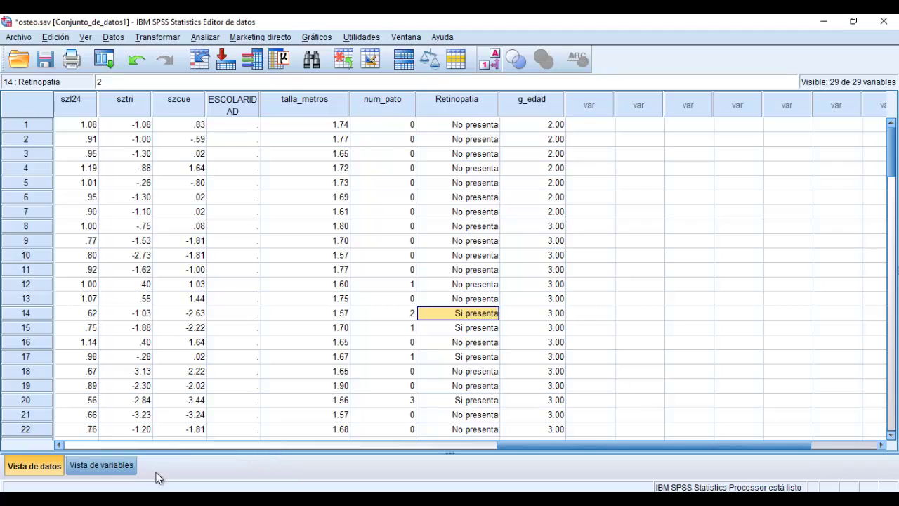
- Set g_edad to 0 decimals and a width of 1 in the variable view
left_click(131, 467)
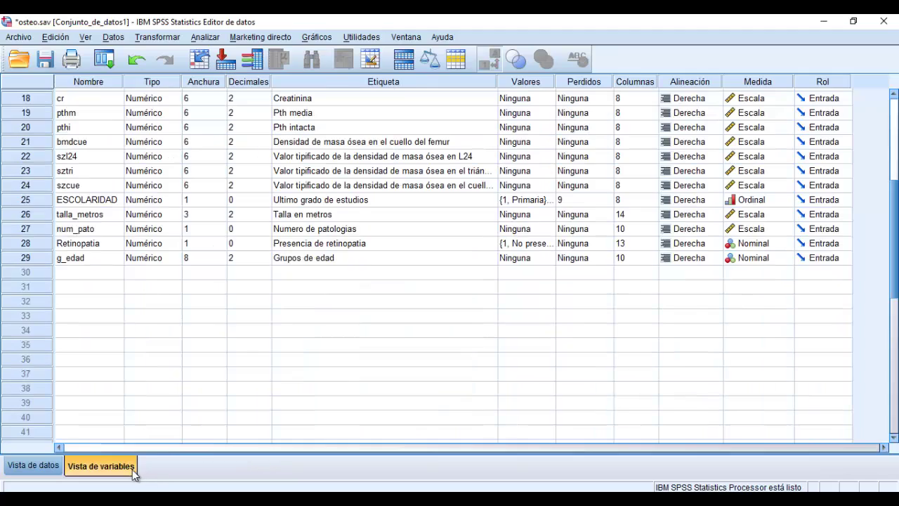
left_click(265, 260)
left_click(266, 260)
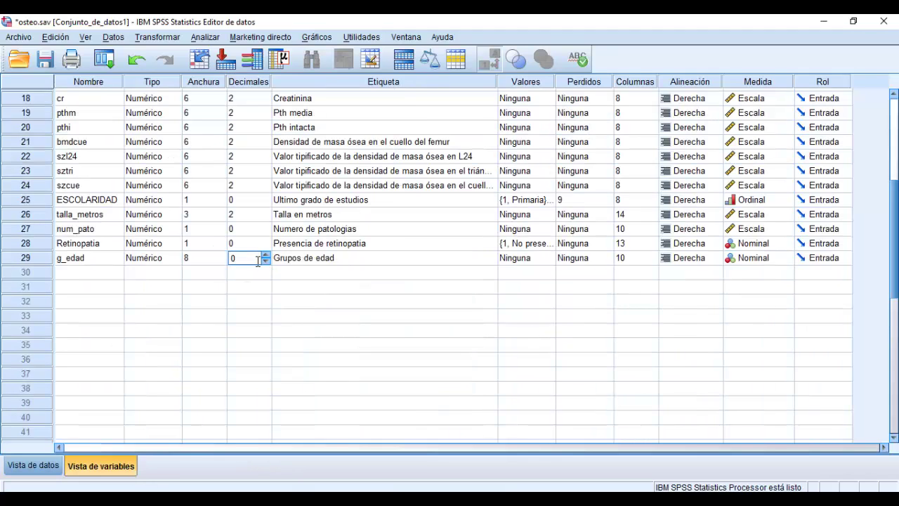
left_click(222, 262)
left_click(222, 262)
left_click(222, 261)
left_click(222, 261)
left_click(222, 262)
left_click(222, 261)
left_click(222, 261)
- Open the value labels of g_edad and add the label "De 1 a 10 años" for value 1
left_click(535, 258)
left_click(543, 258)
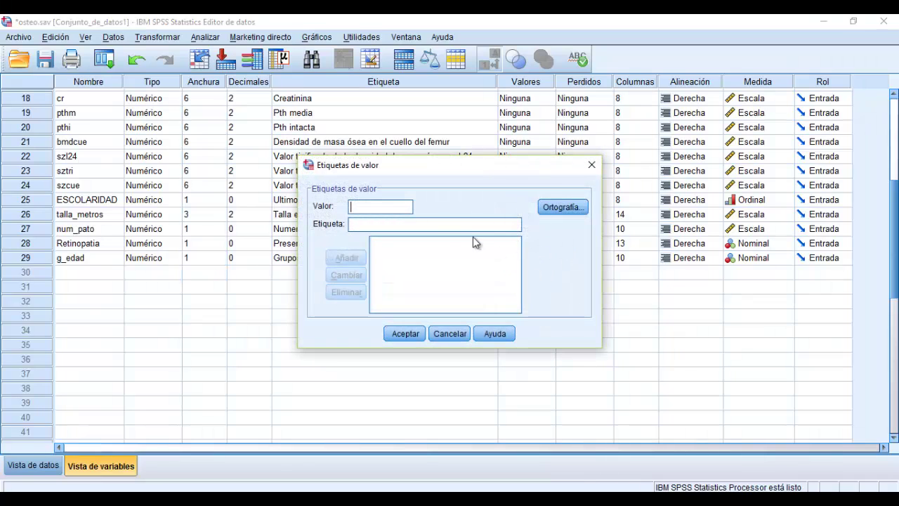
type("1")
key("Tab")
type("De 1 ")
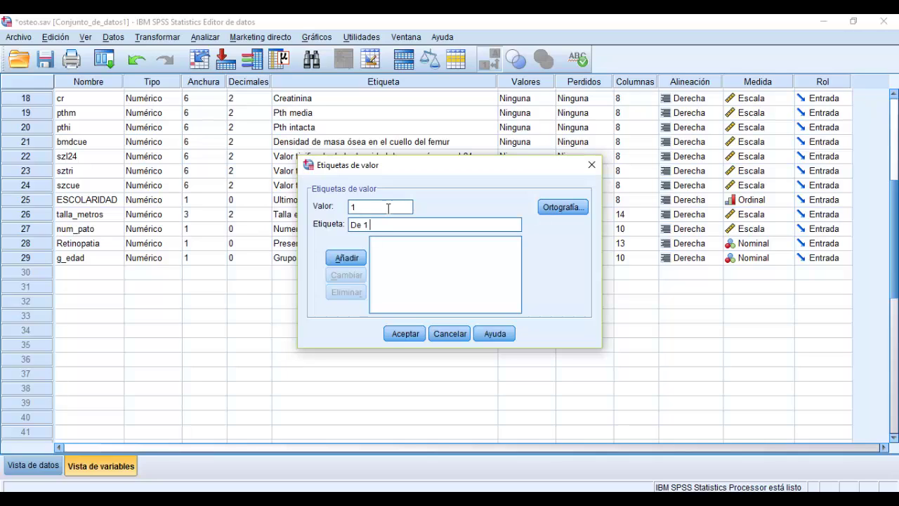
type("a 10 años")
key("Return")
- Add the label "De 11 a 20 años" for value 2 of g_edad
type("2")
key("Tab")
type("D")
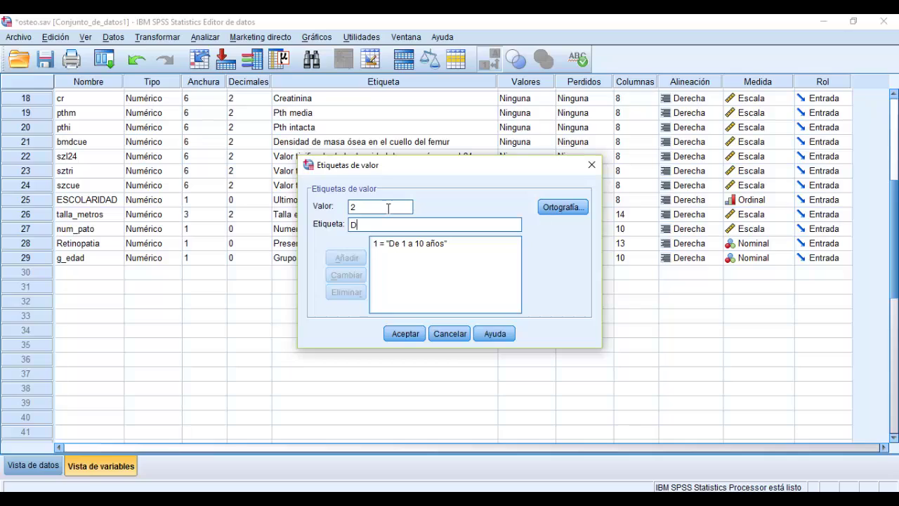
type("e 11 a")
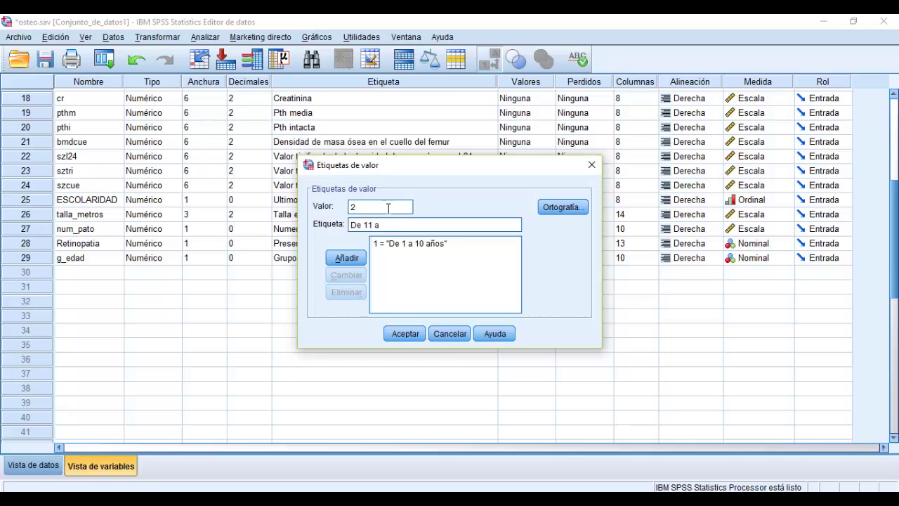
type(" 20 años")
key("Return")
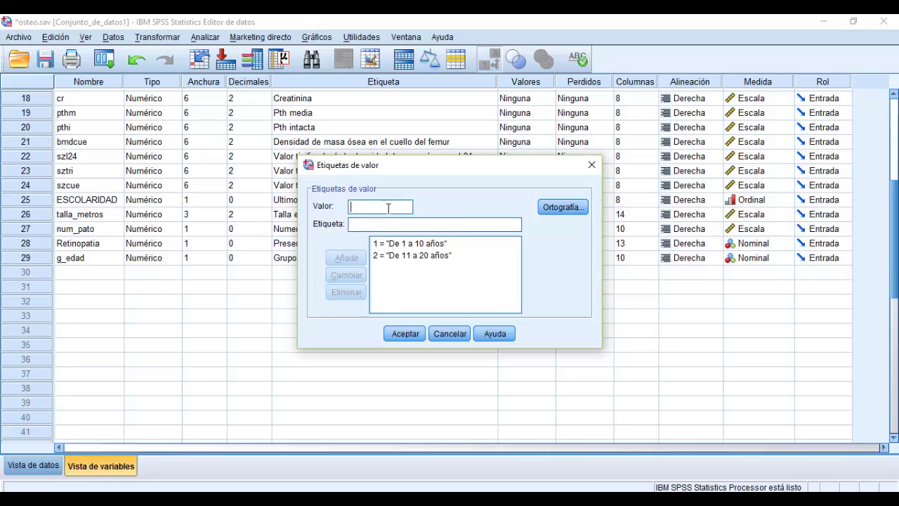
- Add the label "21 años o más" for value 3 of g_edad
type("3")
key("Tab")
type("21")
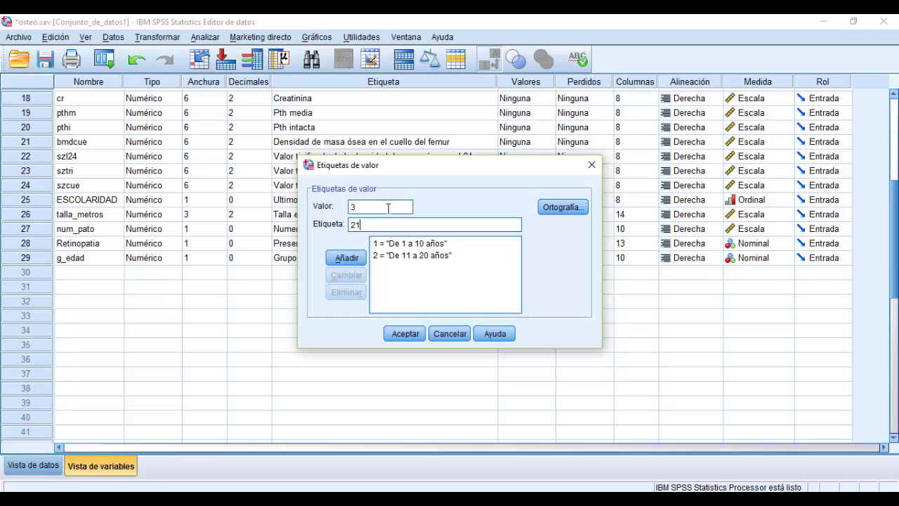
type(" años o más")
left_click(347, 257)
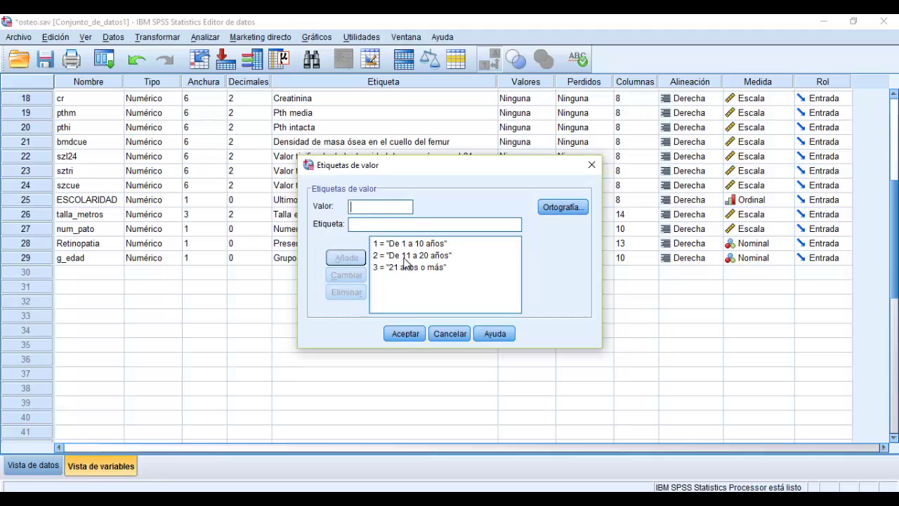
left_click(411, 255)
- Switch to the Word notes and correct the third age line to "21 o más" and "3= 21 años o más"
left_click(664, 500)
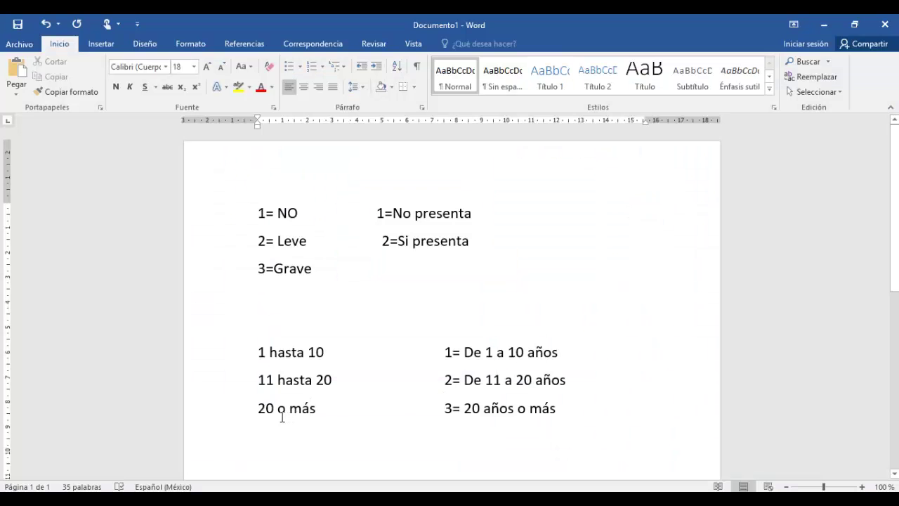
left_click(273, 406)
double_click(272, 406)
left_click(331, 406)
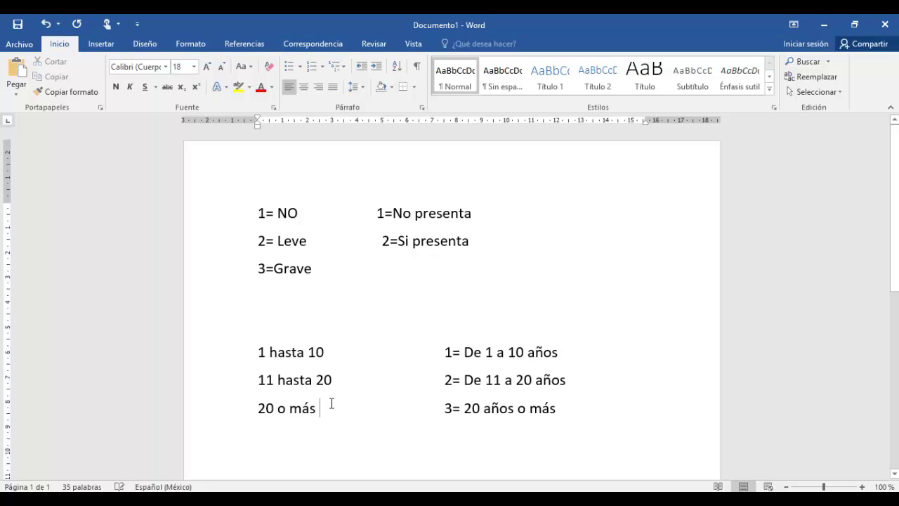
left_click(274, 408)
key("BackSpace")
type("1")
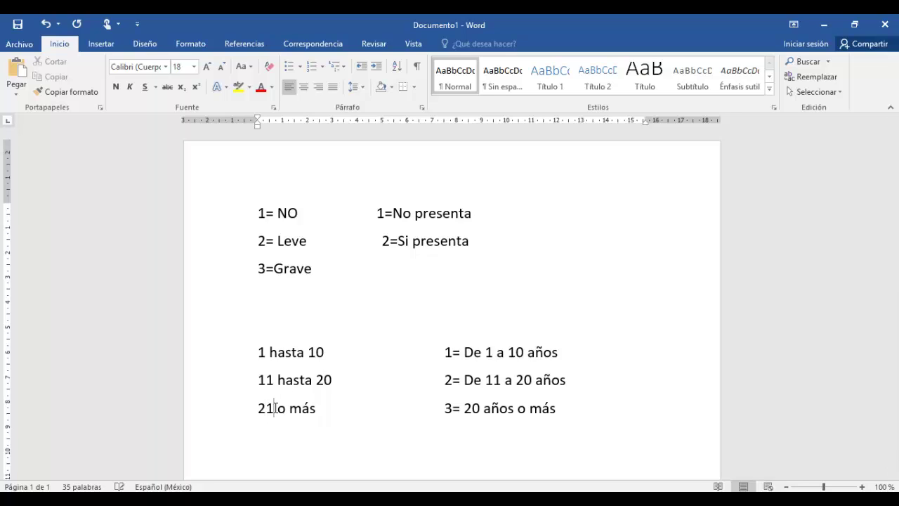
left_click(481, 409)
key("BackSpace")
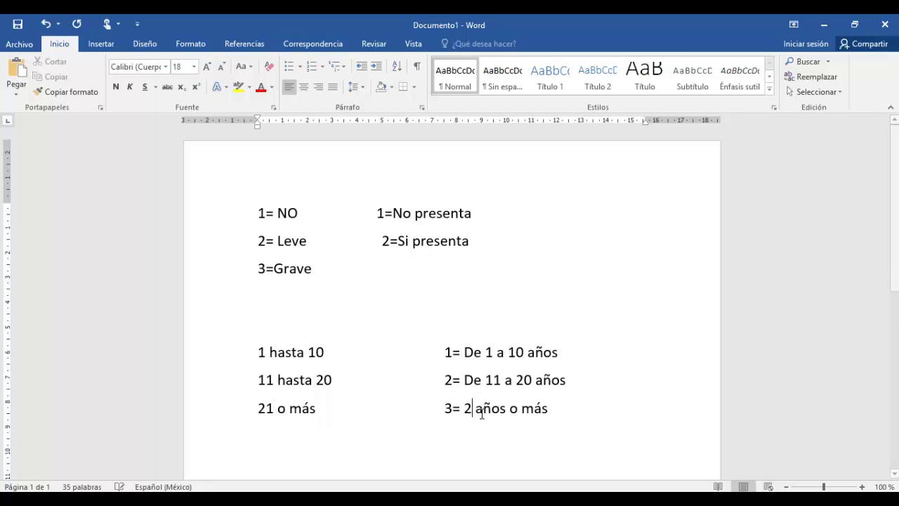
type("1")
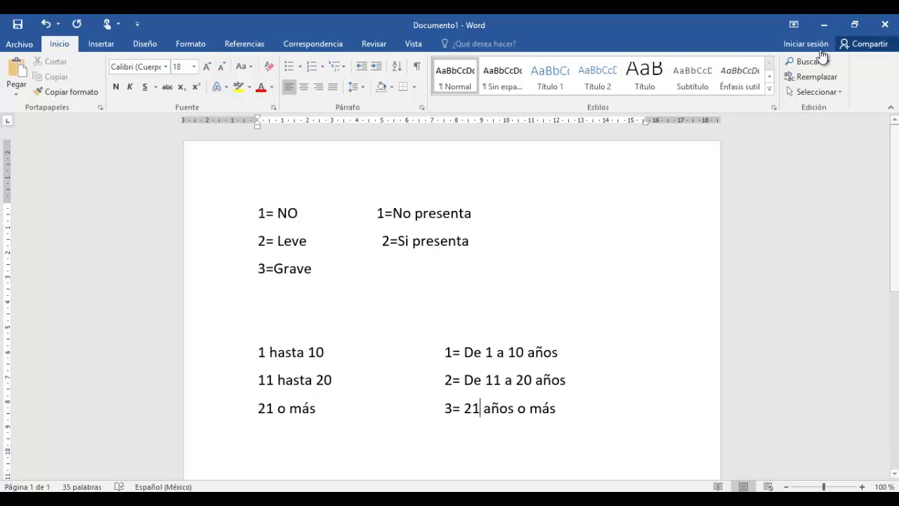
- Return to SPSS and apply the three value labels to g_edad
left_click(825, 27)
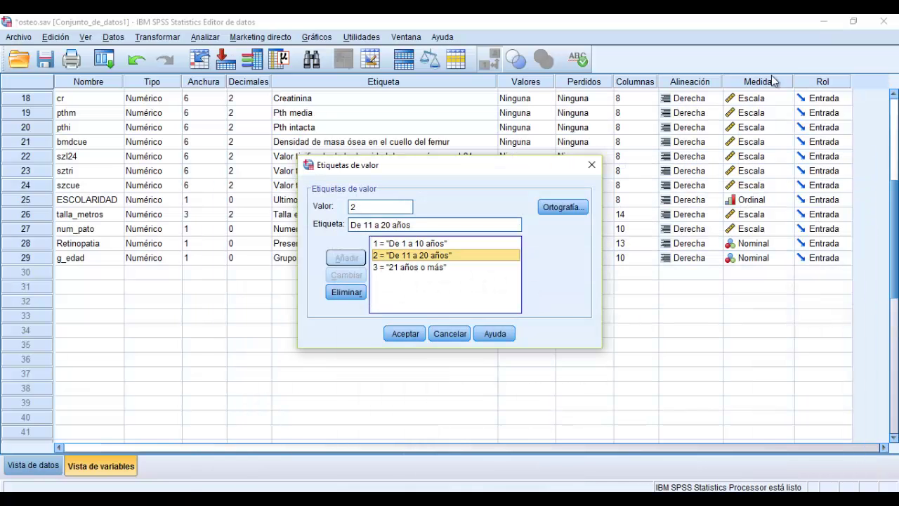
left_click(414, 334)
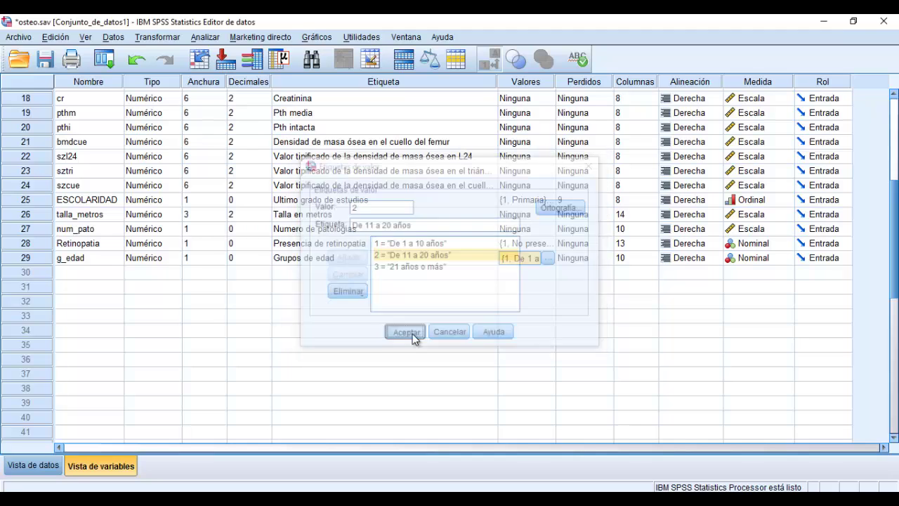
- Reopen the recode into different variables settings, check the mapping from 21 through the highest, and close them without changes
left_click(158, 36)
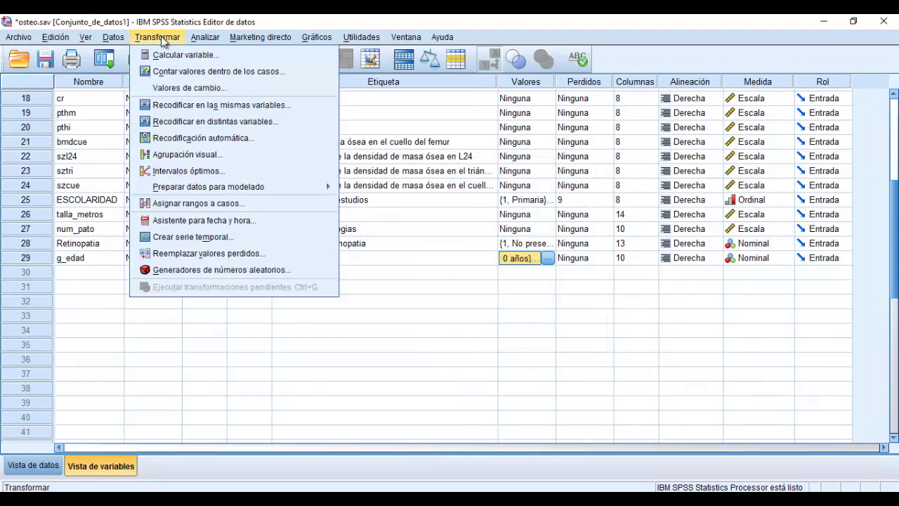
left_click(198, 122)
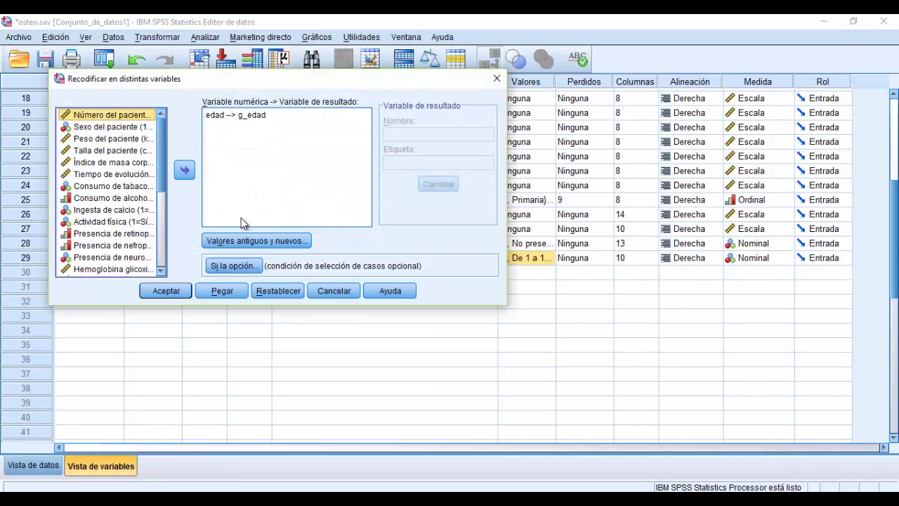
left_click(245, 240)
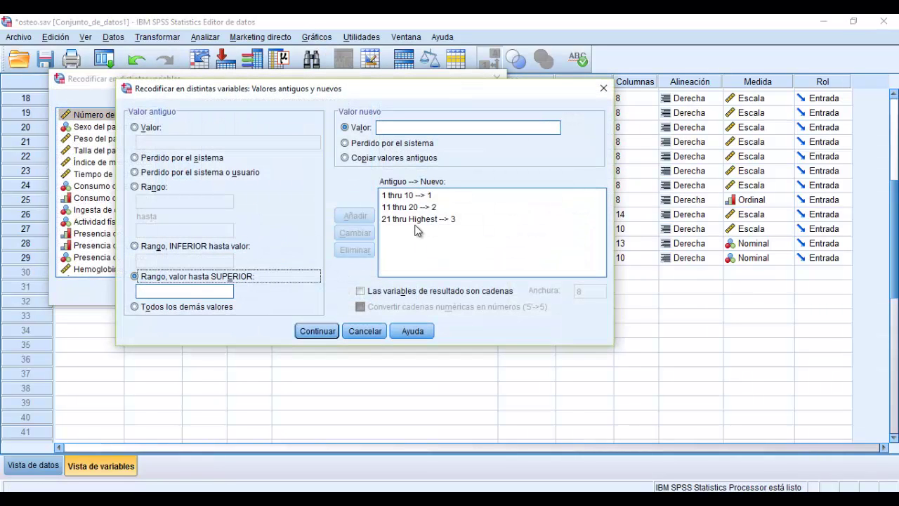
left_click(396, 219)
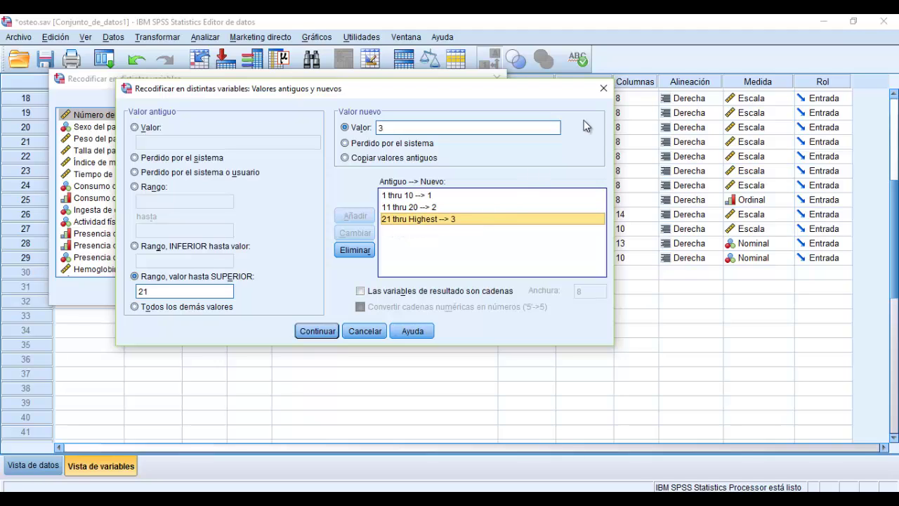
left_click(604, 89)
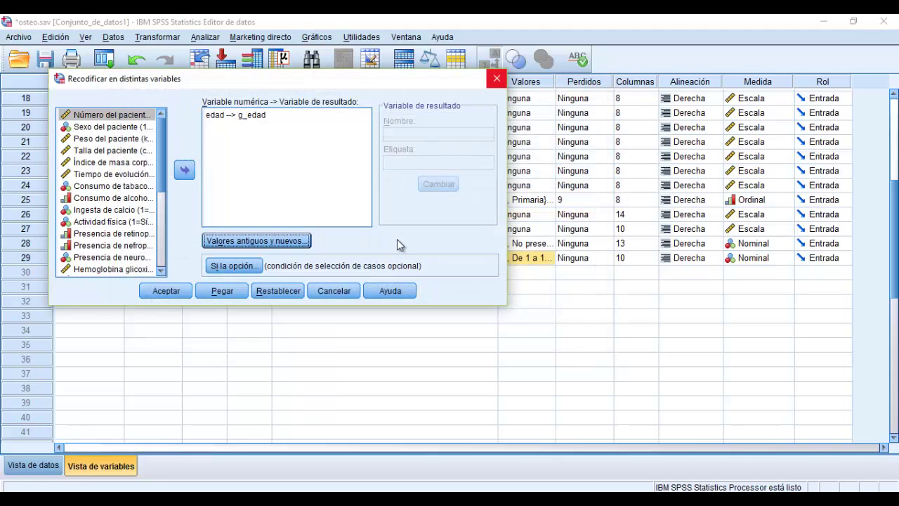
left_click(498, 78)
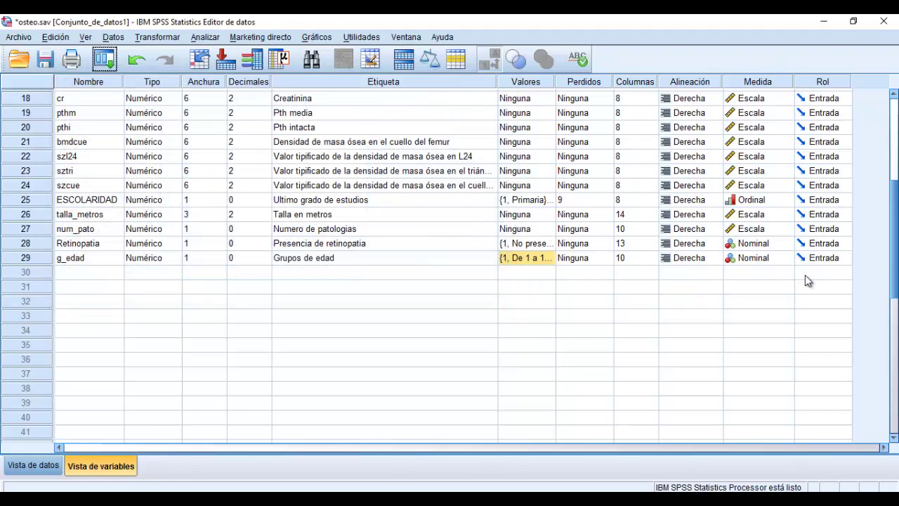
- Set the measurement level of g_edad to Ordinal and review its value labels
left_click(786, 261)
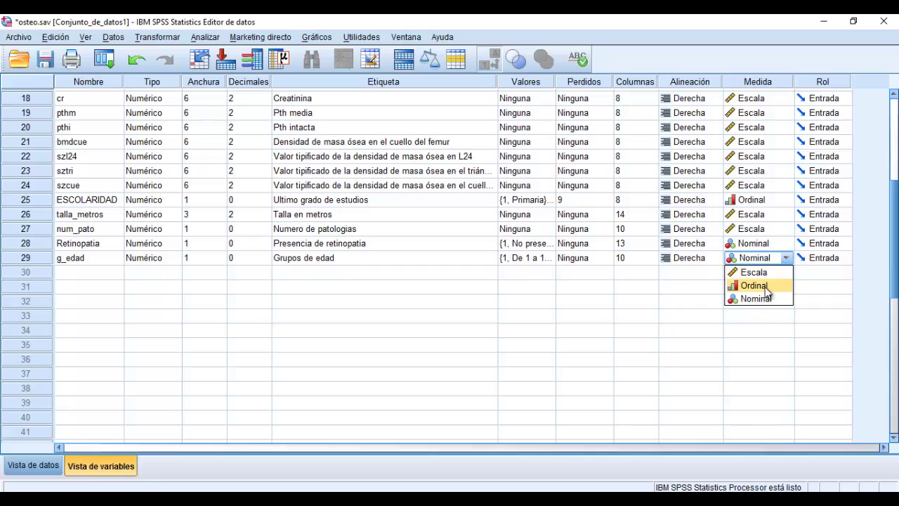
left_click(766, 286)
double_click(546, 260)
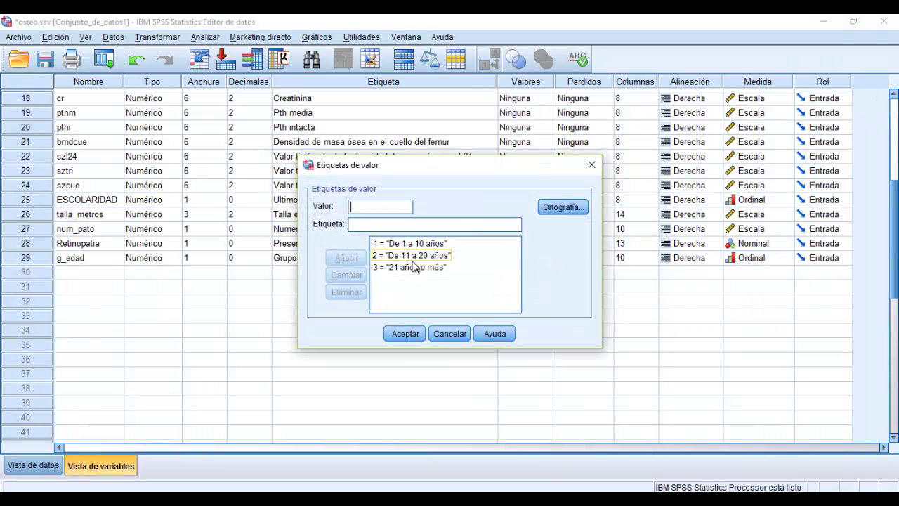
left_click(450, 333)
- Widen the g_edad column in the data view and compare case 7's edad with its age group
left_click(35, 465)
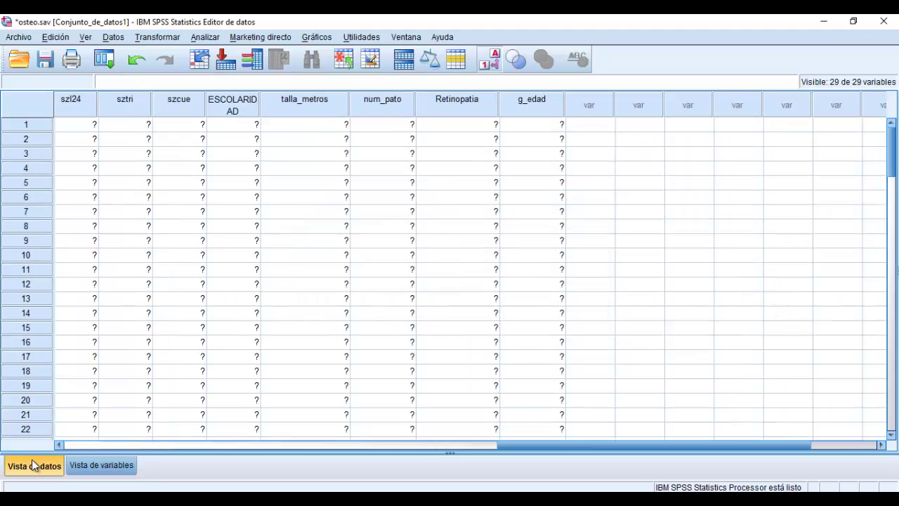
left_click_drag(623, 97, 643, 98)
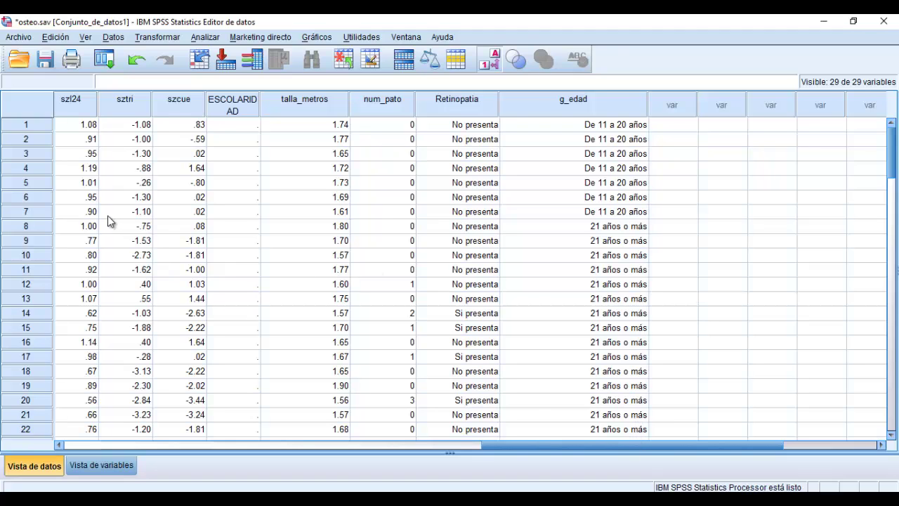
left_click(43, 211)
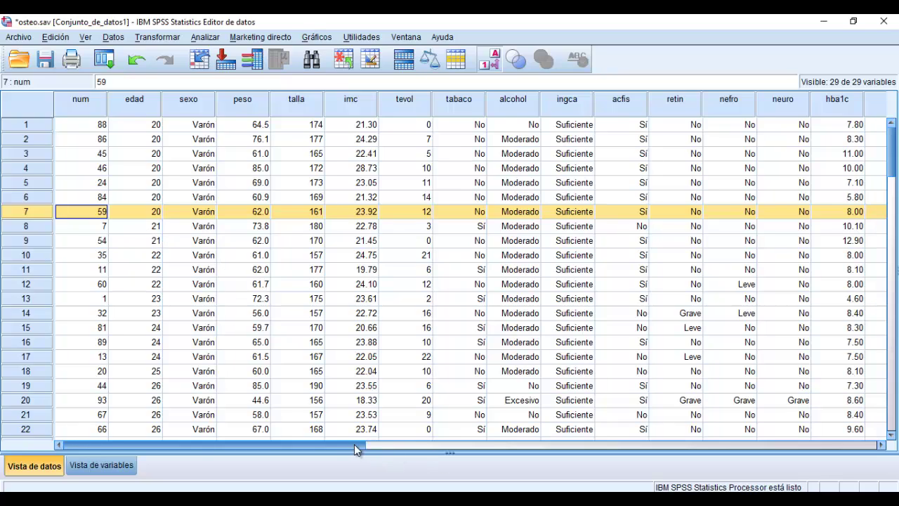
left_click_drag(354, 444, 837, 439)
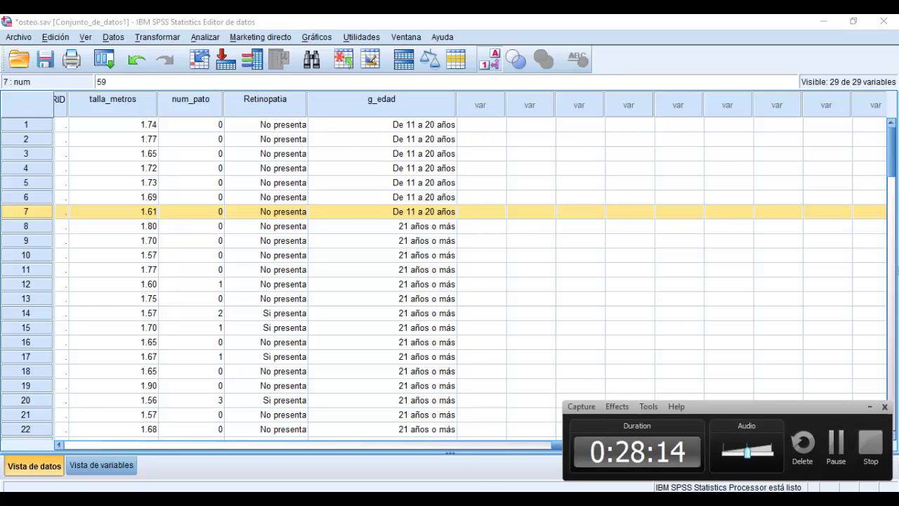
left_click(836, 444)
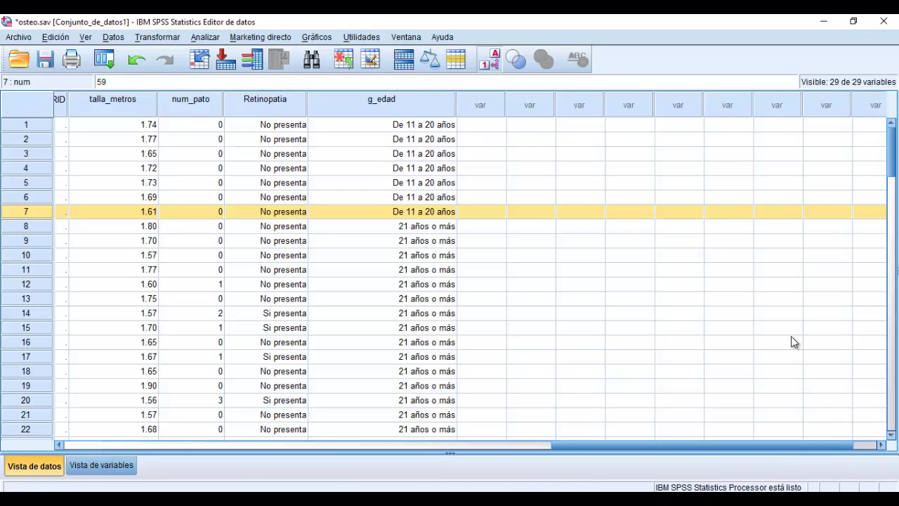
- Start a Frecuencias descriptive analysis and add Grupos de edad [g_edad] as its variable
left_click(206, 39)
mouse_move(224, 69)
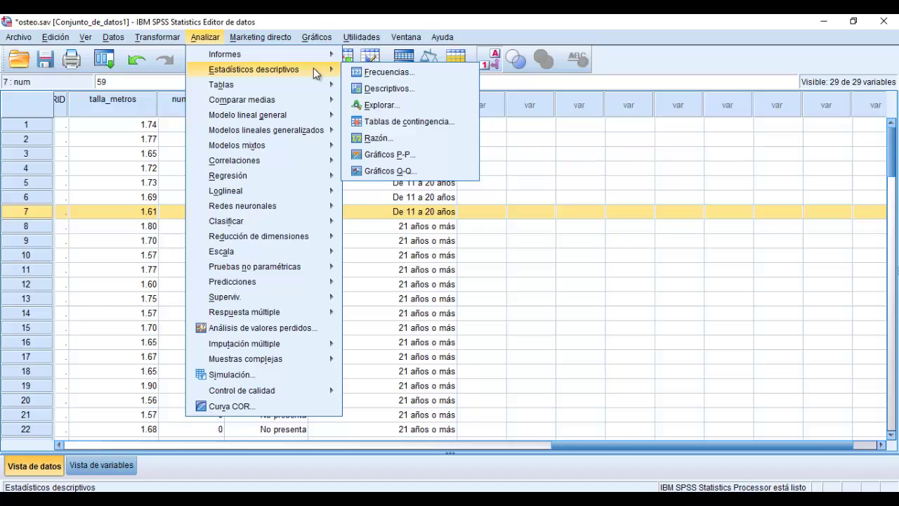
left_click(366, 73)
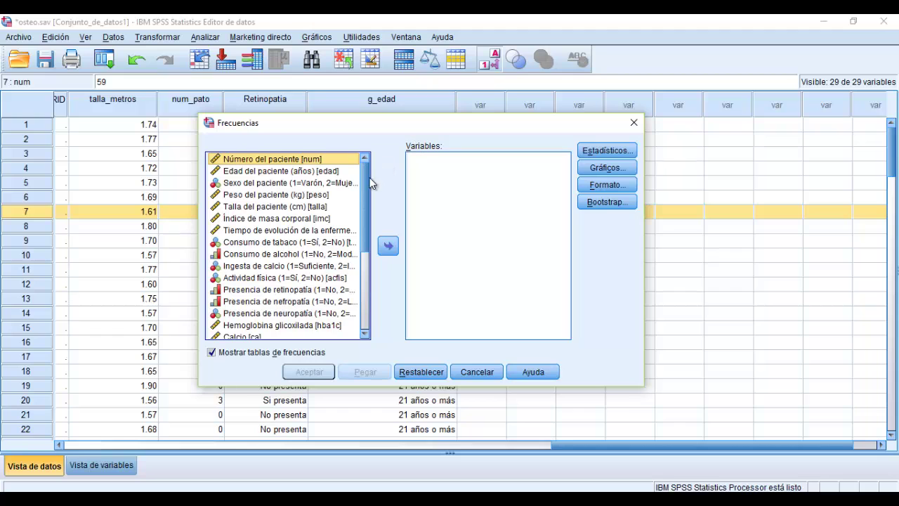
left_click_drag(365, 188, 365, 259)
scroll(365, 257, "down", 1)
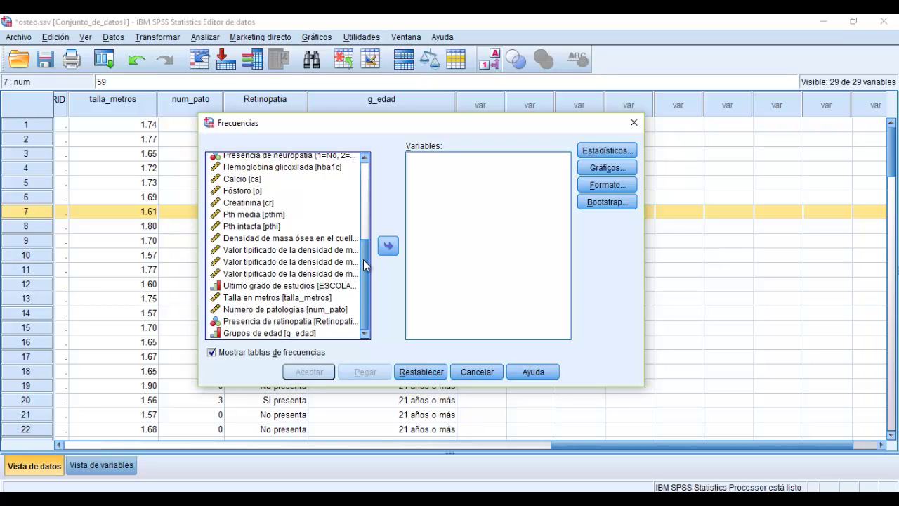
left_click_drag(363, 259, 361, 288)
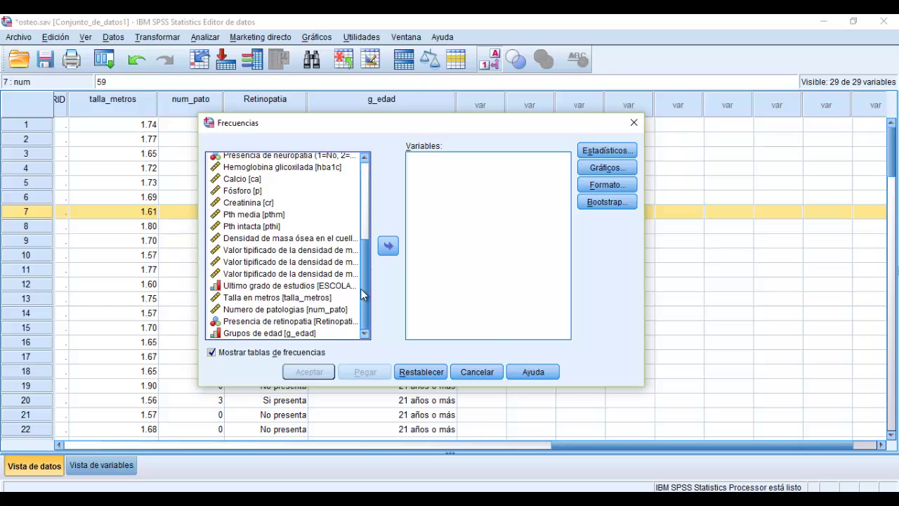
left_click(298, 334)
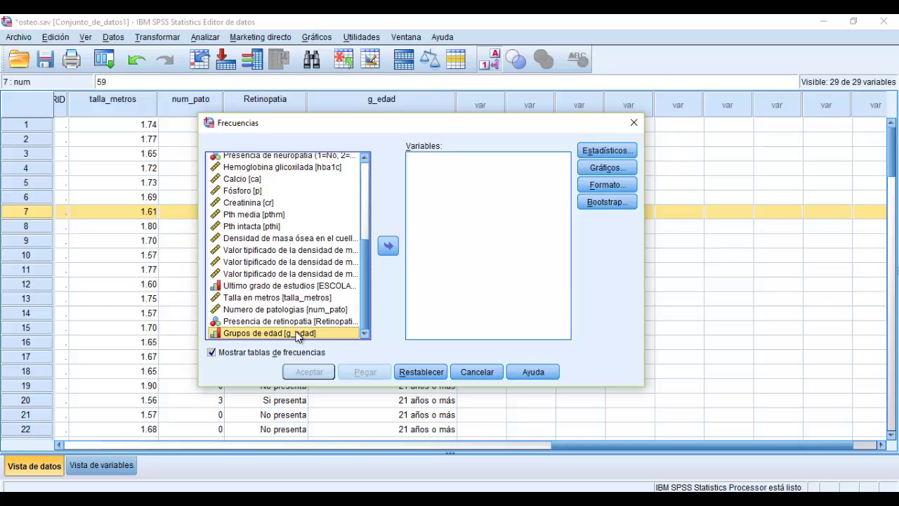
left_click(390, 246)
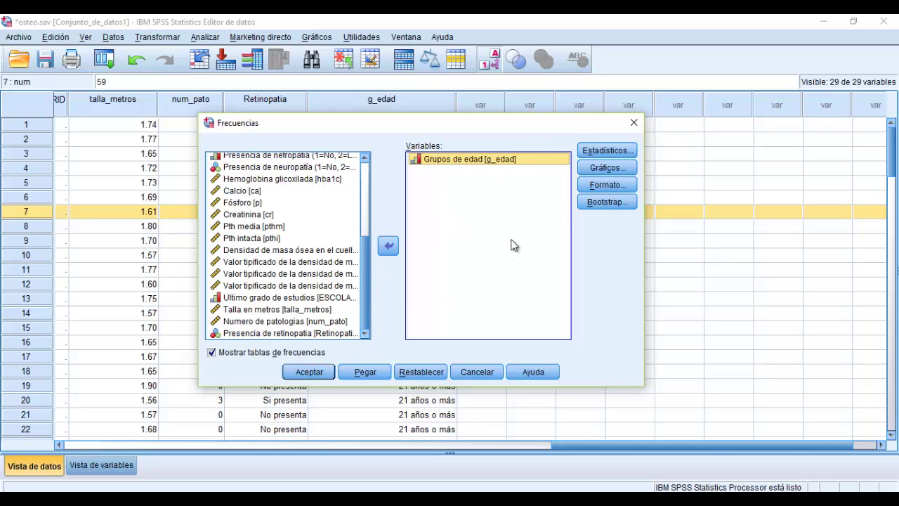
- Set the frequencies chart for g_edad to Gráficos de sectores with Porcentajes as the chart values
left_click(608, 170)
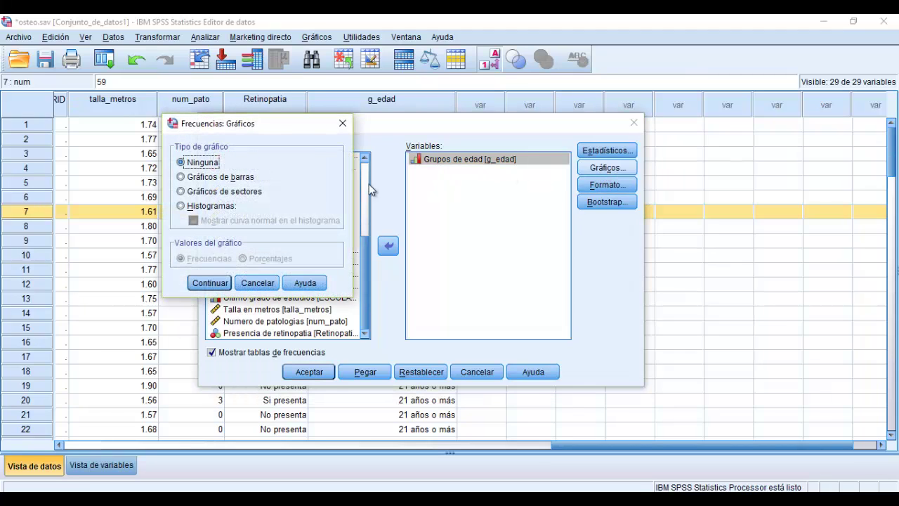
left_click(197, 178)
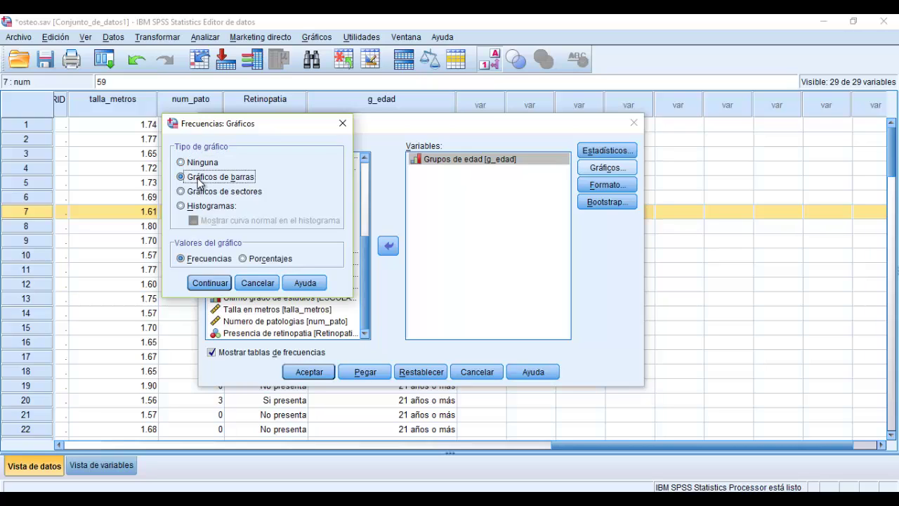
left_click(198, 191)
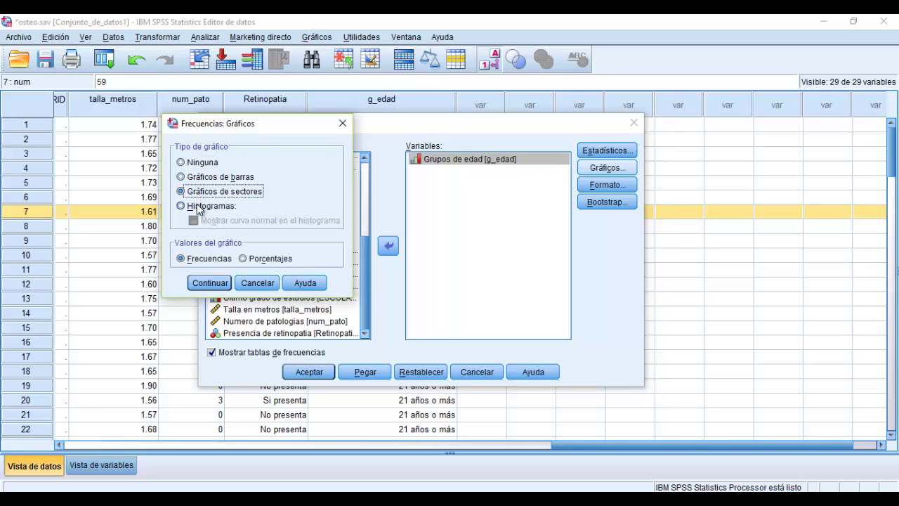
left_click(192, 206)
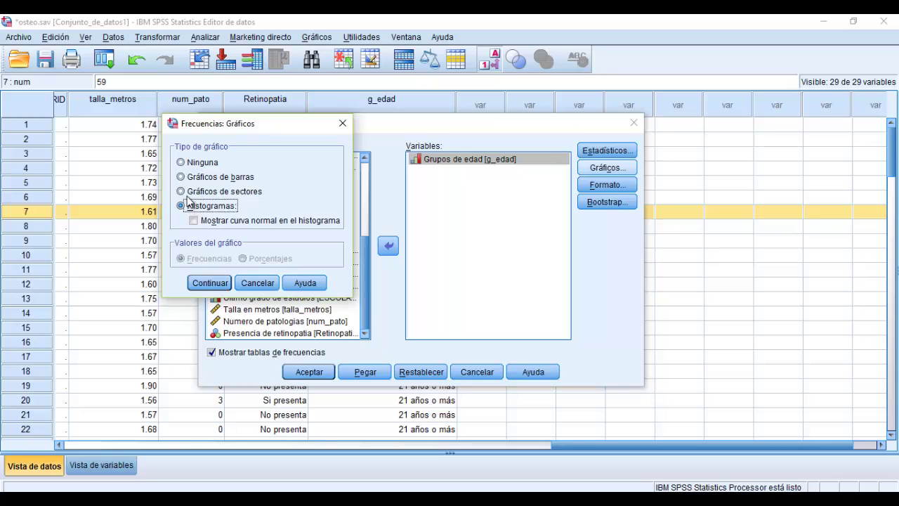
left_click(186, 180)
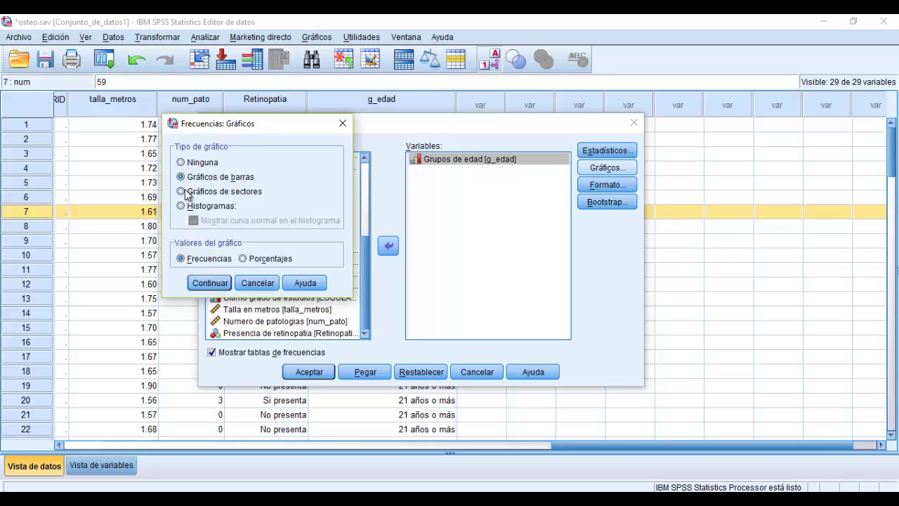
left_click(184, 193)
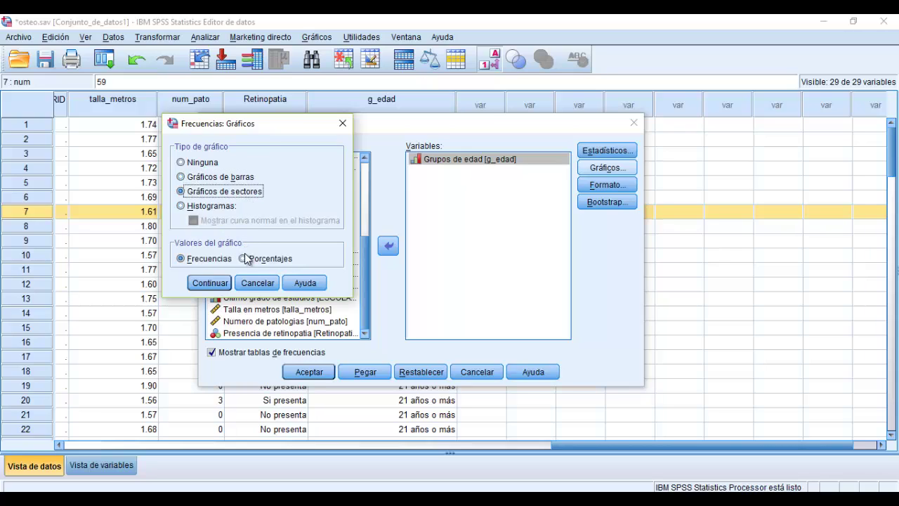
left_click(244, 258)
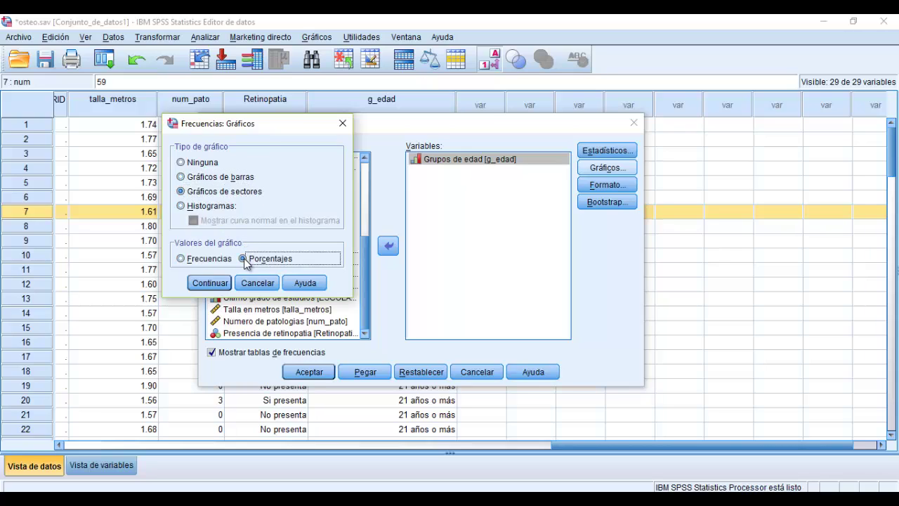
left_click(211, 284)
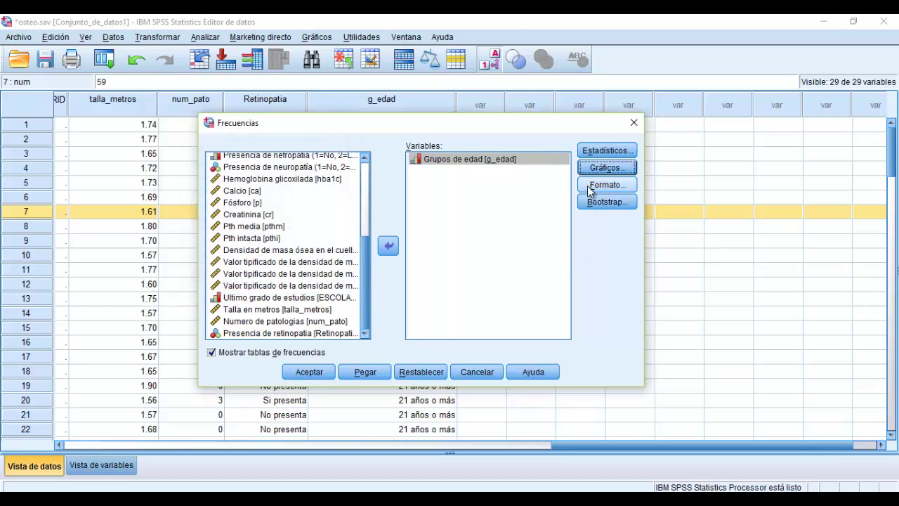
- Open the Estadísticos options of the frequencies analysis to review the available percentile, central tendency, dispersion and distribution measures
left_click(604, 151)
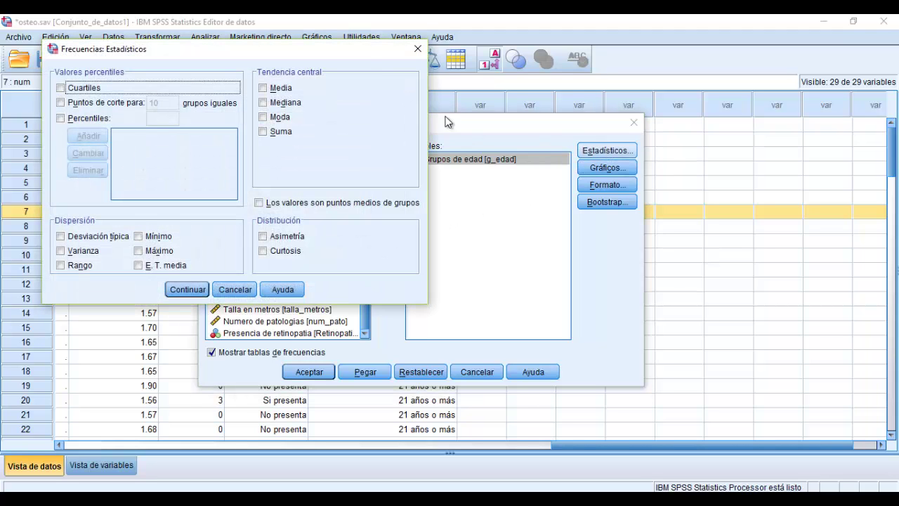
left_click_drag(355, 48, 471, 75)
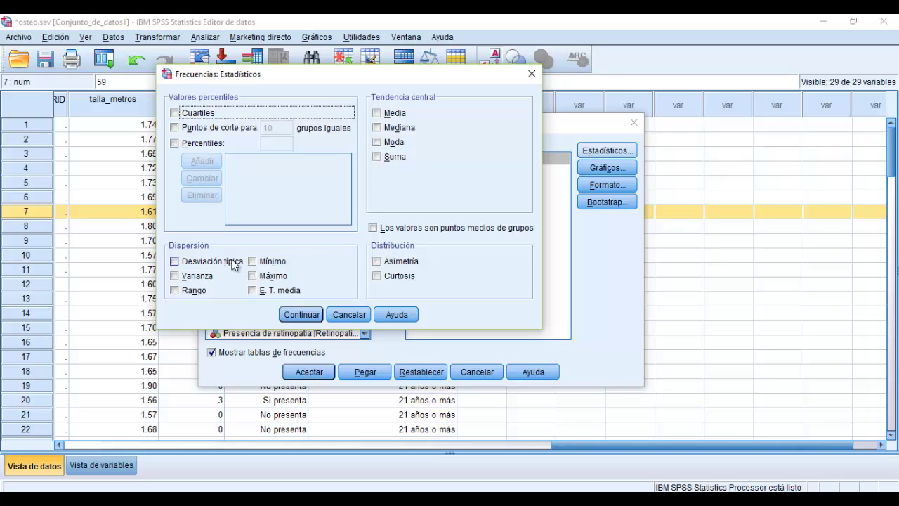
left_click(377, 142)
left_click(377, 127)
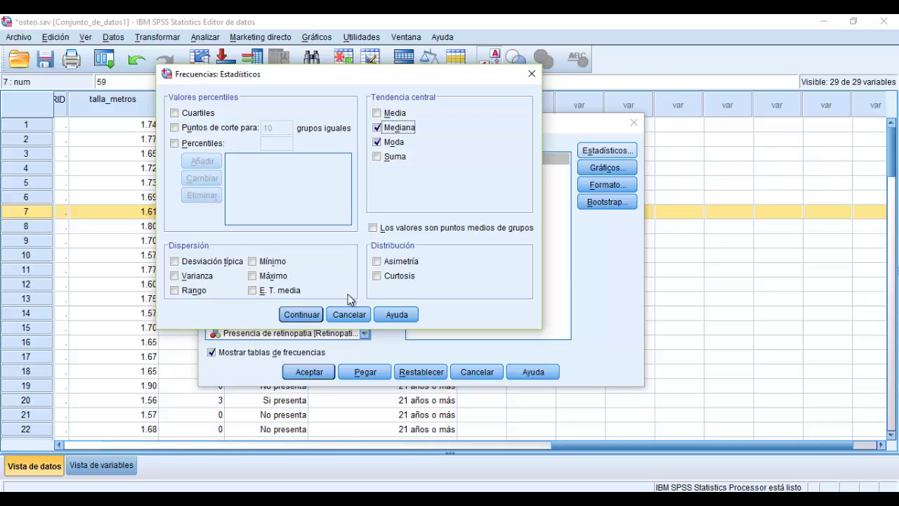
left_click(380, 142)
left_click(349, 314)
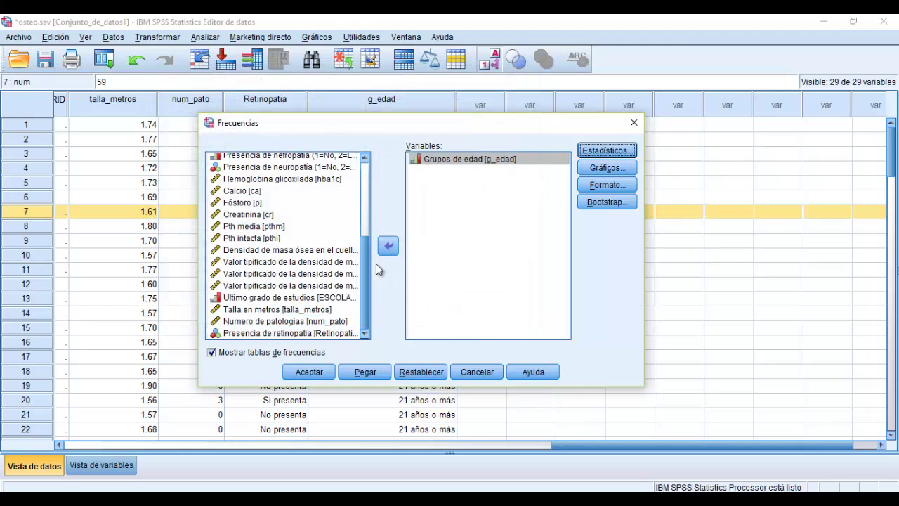
- Run the frequency analysis for Grupos de edad and review its frequency table
left_click(311, 372)
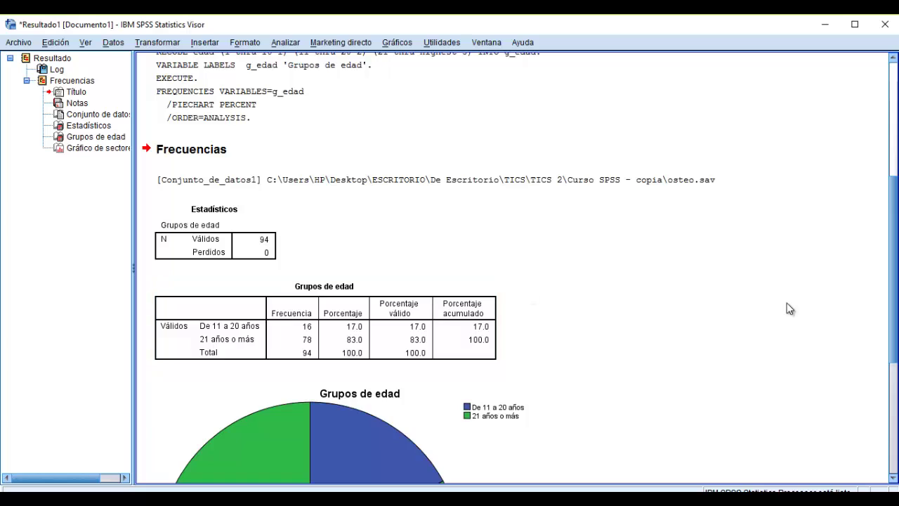
scroll(888, 247, "down", 3)
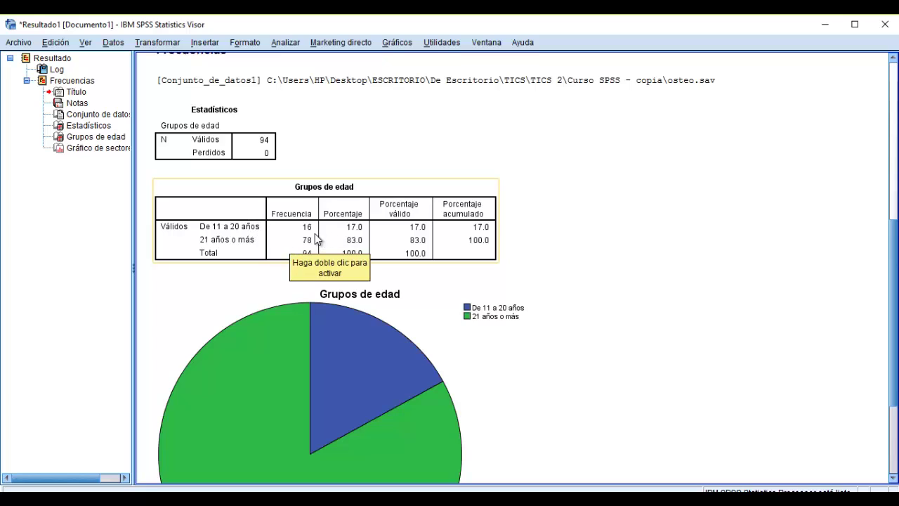
left_click(397, 244)
double_click(364, 240)
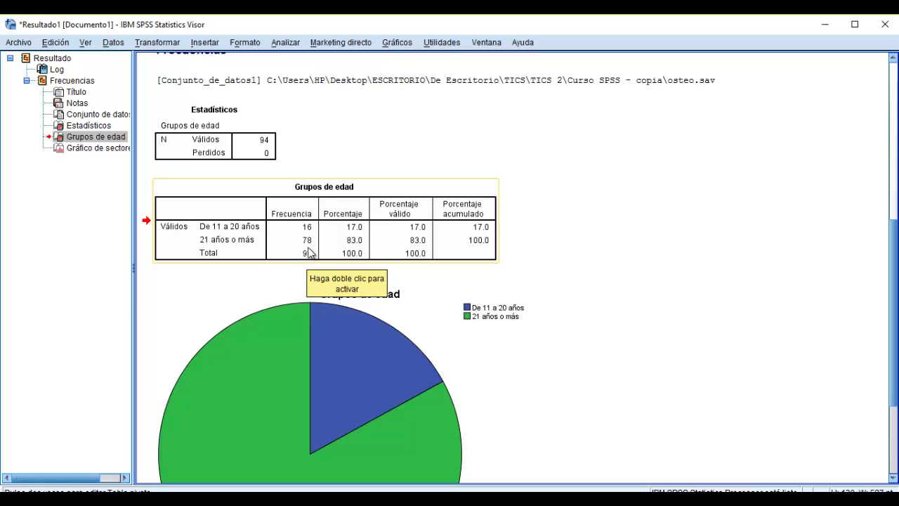
left_click(357, 237)
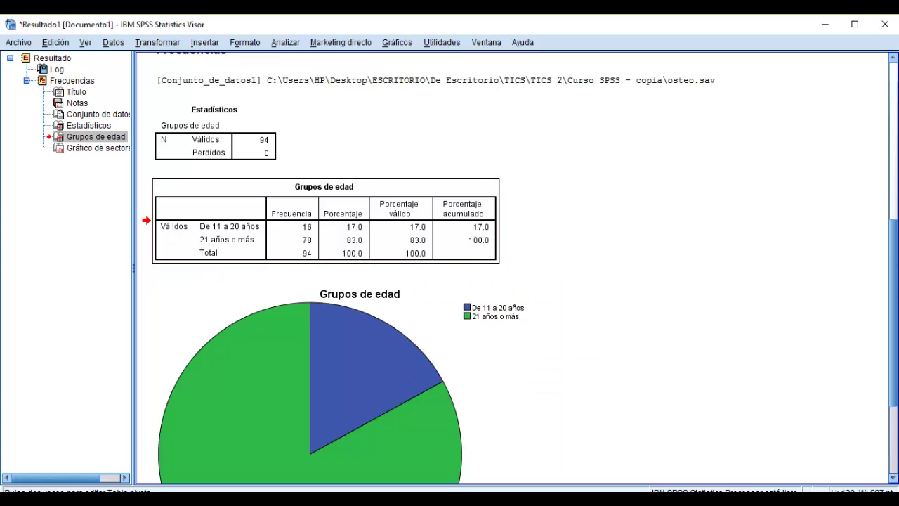
- Open the Grupos de edad pie chart for editing and show percentage data labels on its slices
scroll(871, 311, "down", 3)
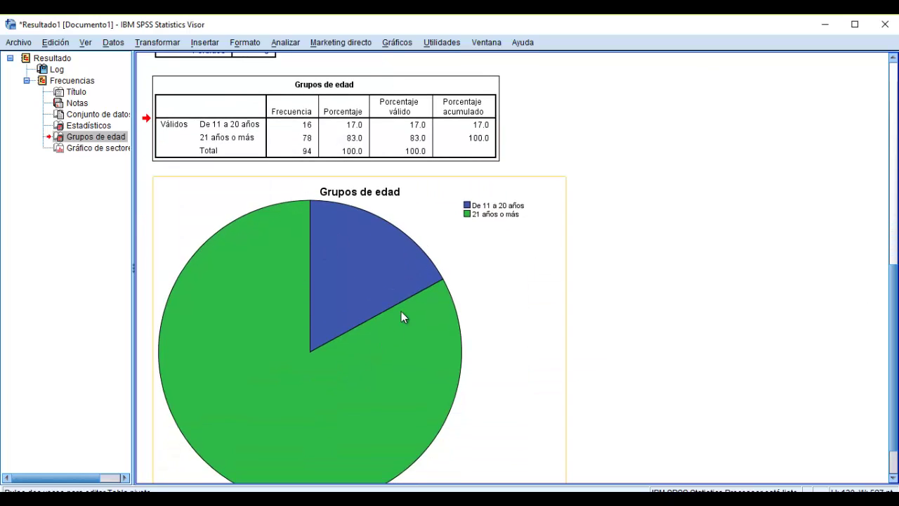
left_click(395, 292)
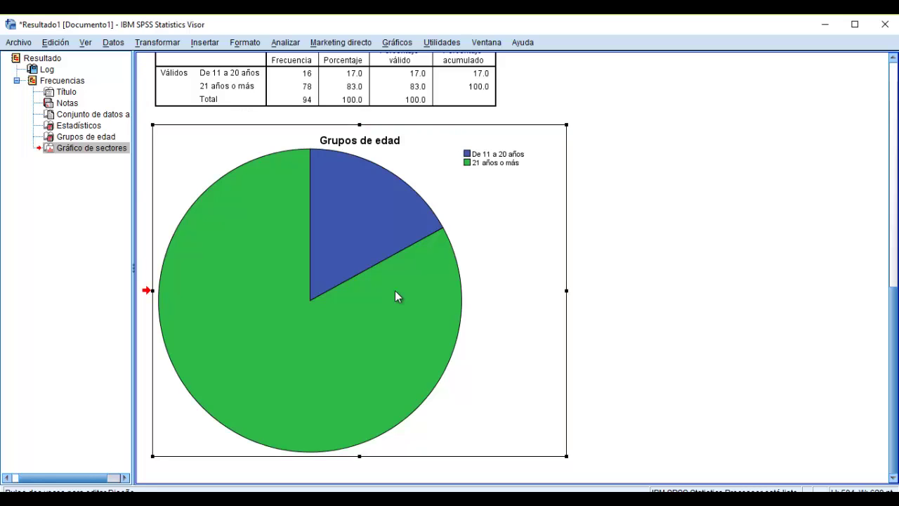
double_click(394, 290)
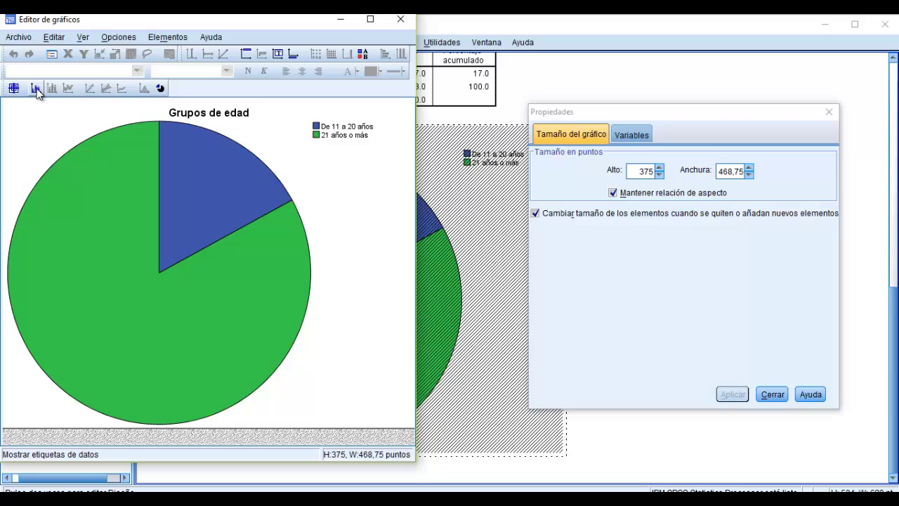
left_click(35, 89)
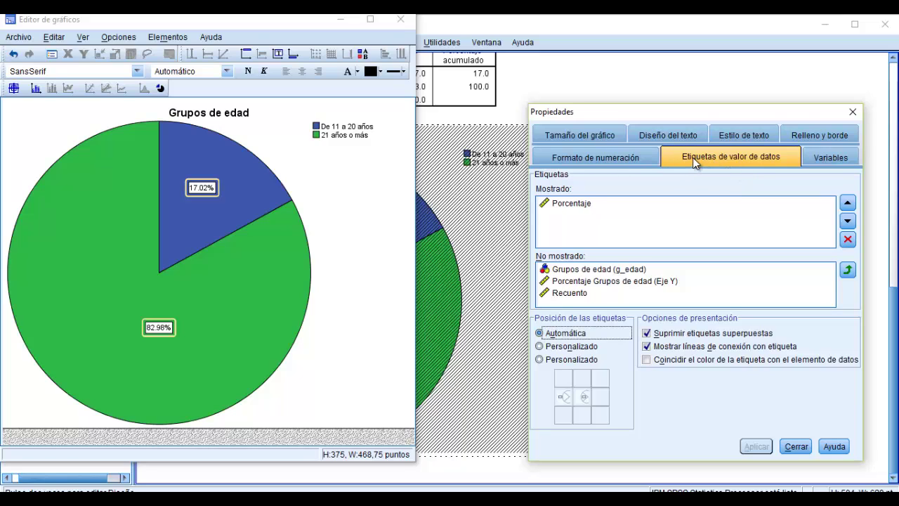
- Fill only the "De 11 a 20 años" slice with orange (248, 152, 29) and close its properties
left_click(794, 141)
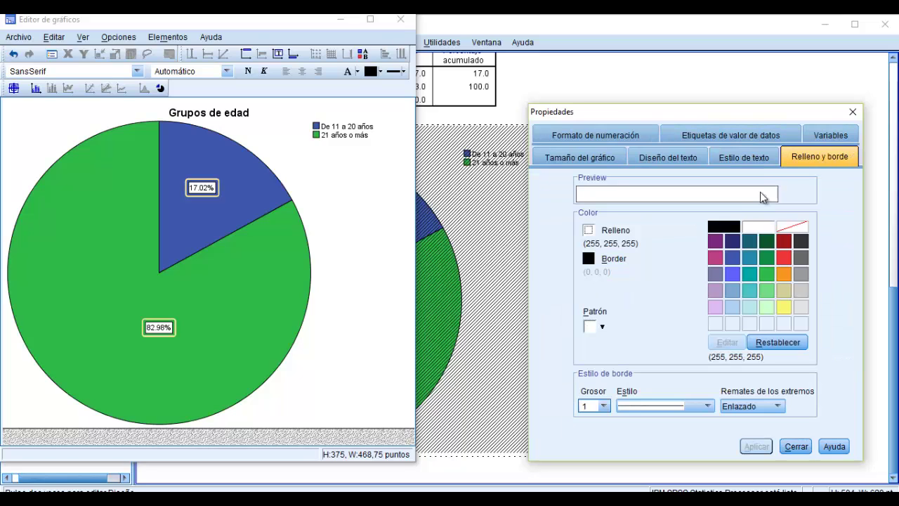
left_click(219, 283)
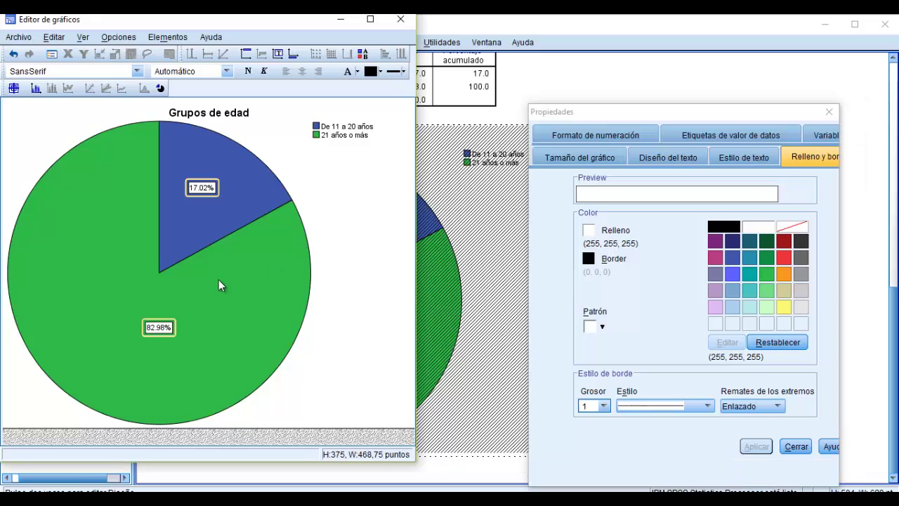
left_click(218, 280)
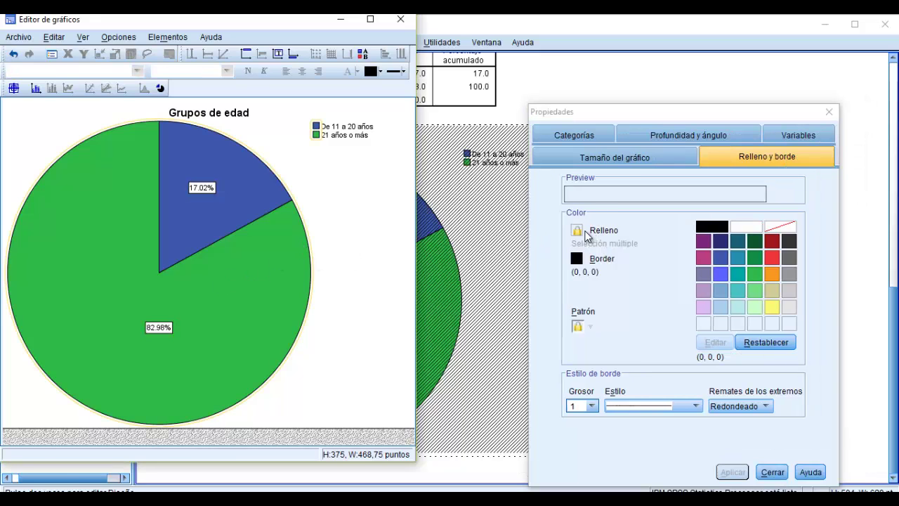
left_click(576, 235)
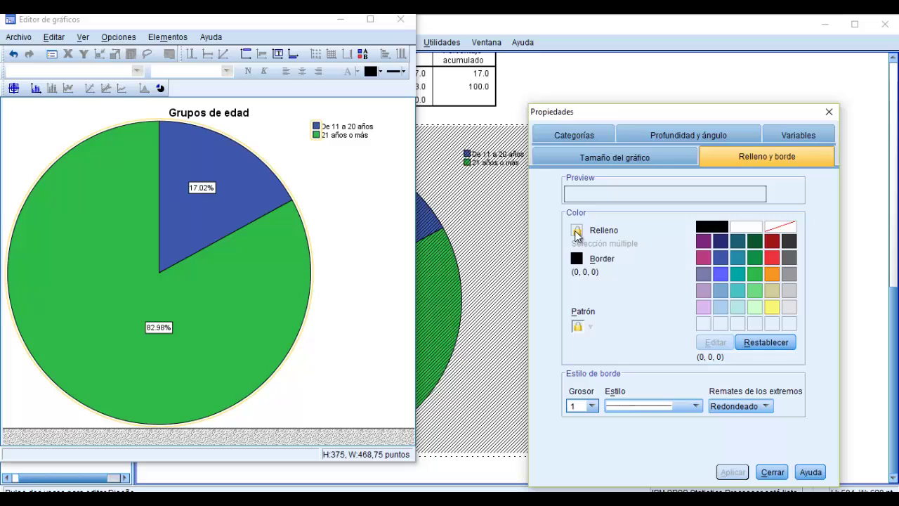
left_click(206, 204)
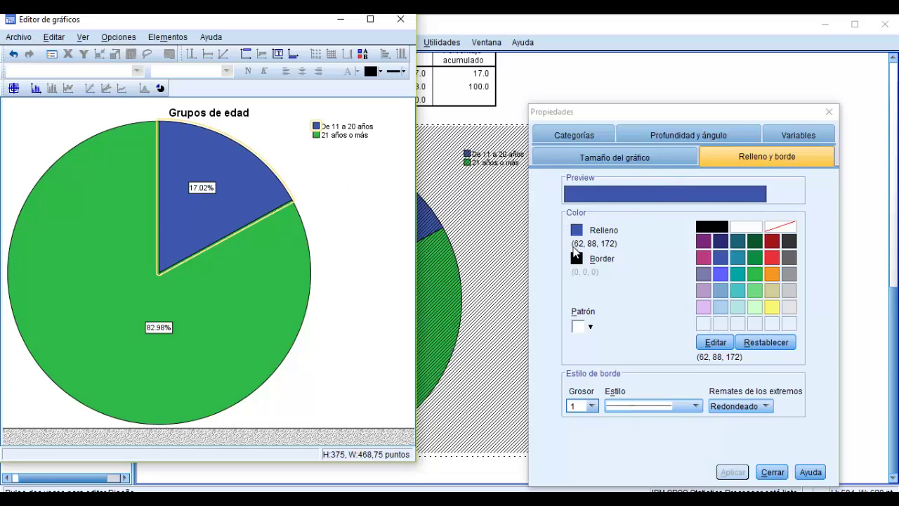
left_click(772, 274)
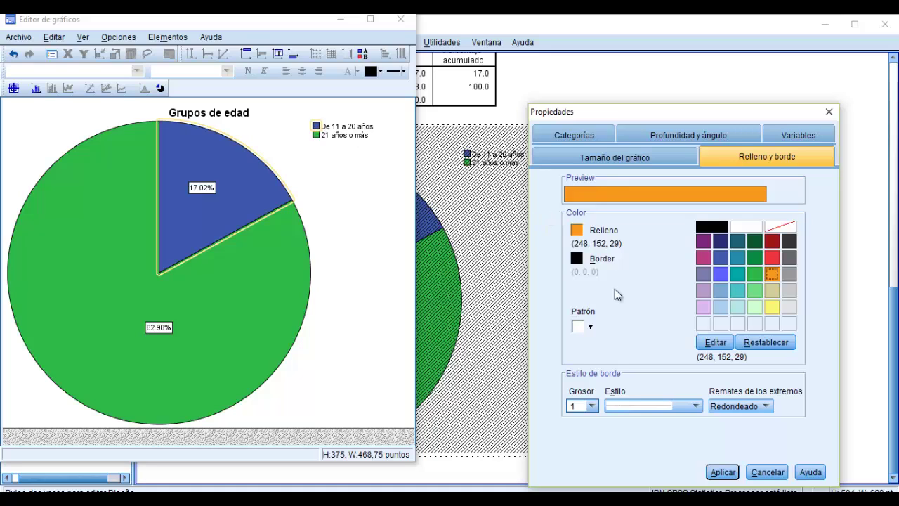
left_click(723, 472)
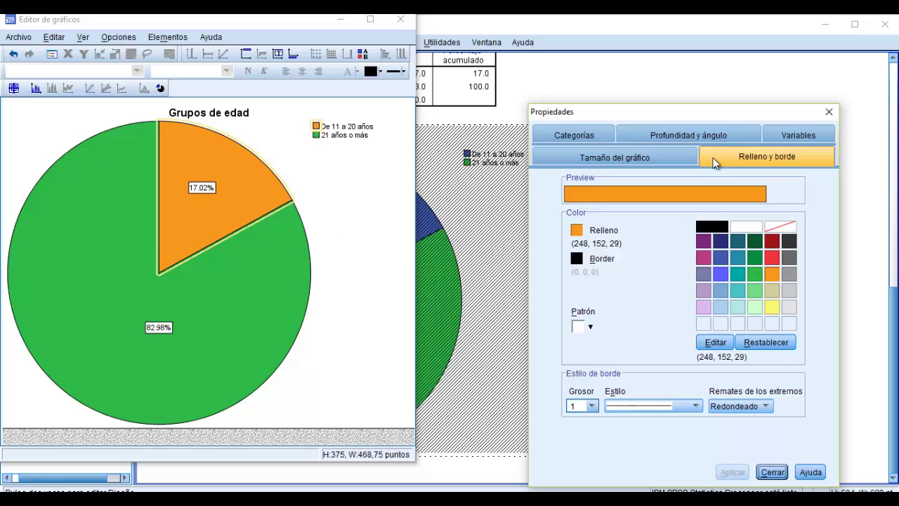
left_click(829, 112)
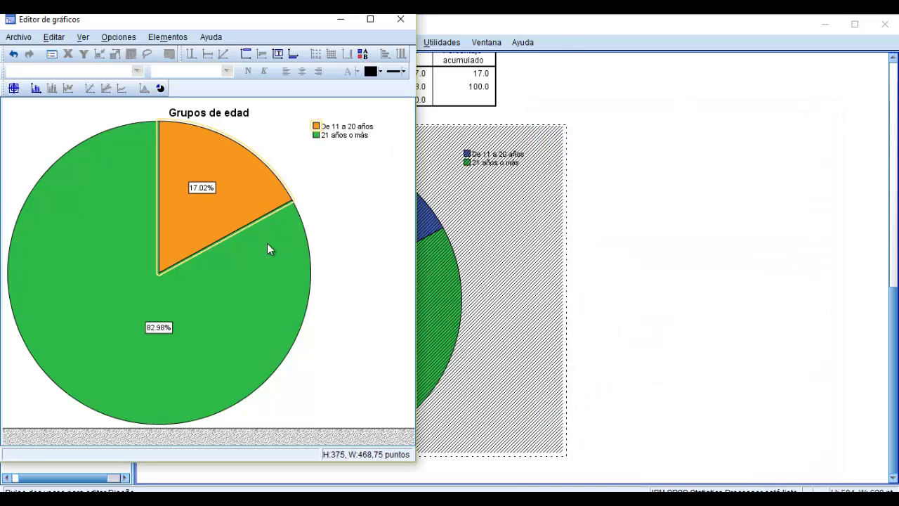
- Fill the "21 años o más" slice with yellow (251, 248, 115) and close its properties
double_click(315, 135)
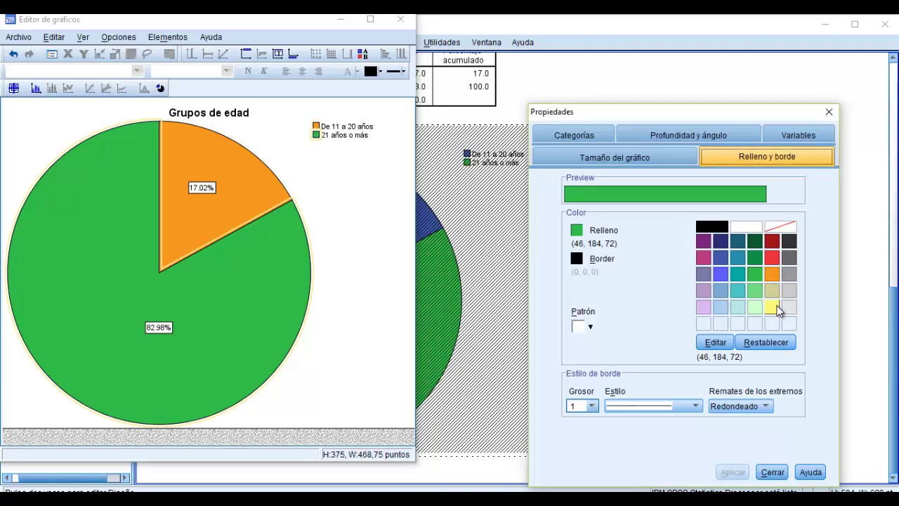
left_click(772, 306)
left_click(729, 477)
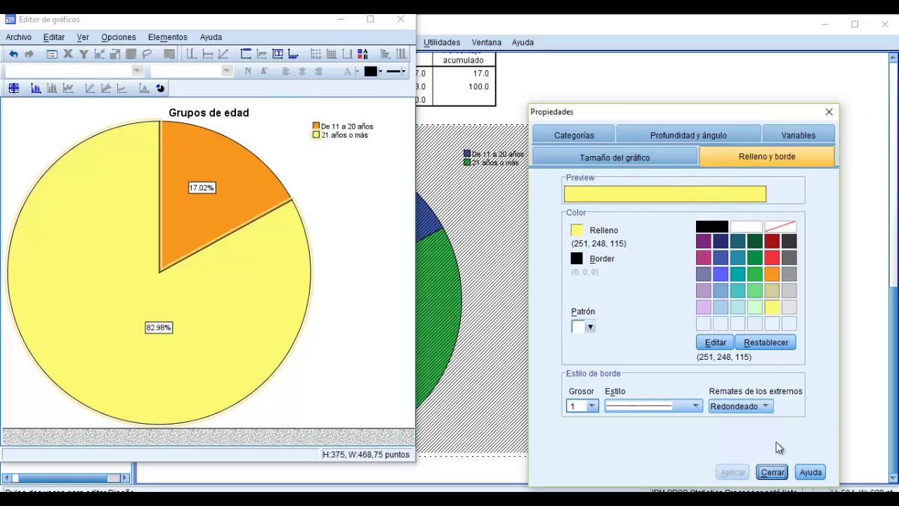
left_click(772, 473)
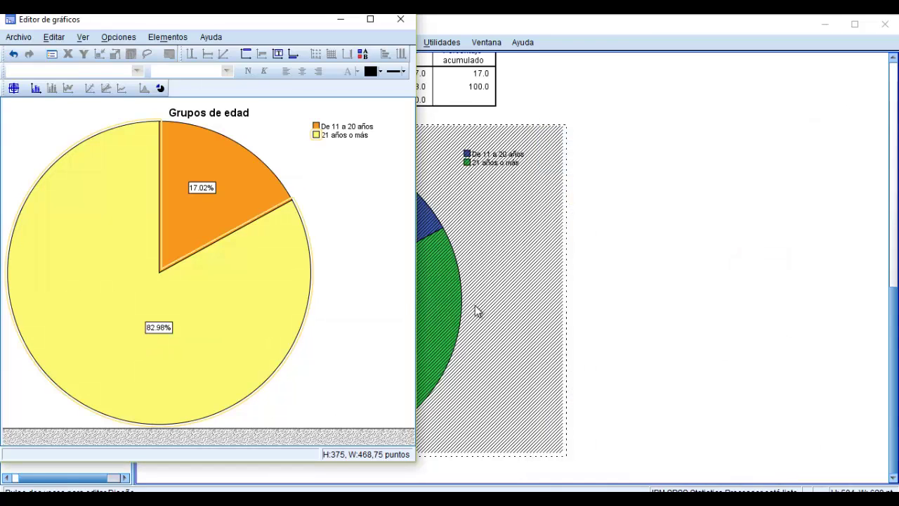
- Change the chart title to "Analisis en base a grupos de edad", close the chart editor and view the chart in the output
left_click(235, 113)
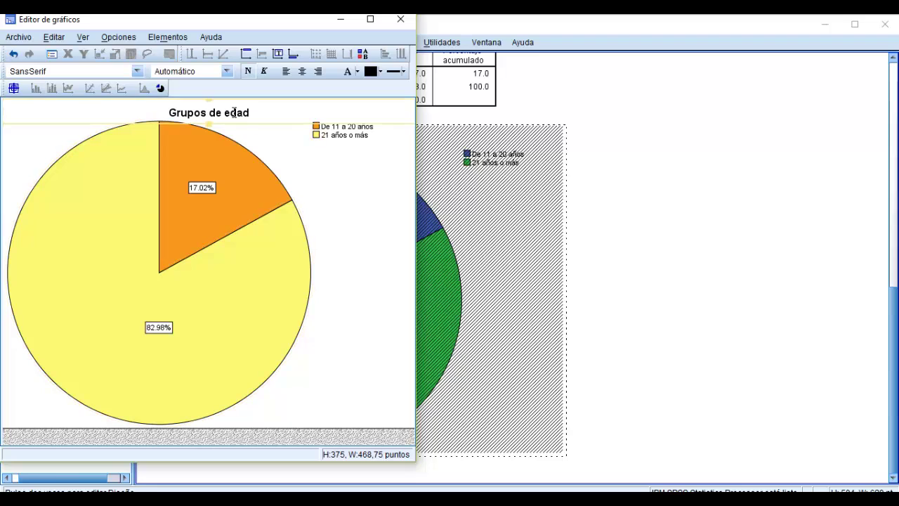
left_click(235, 112)
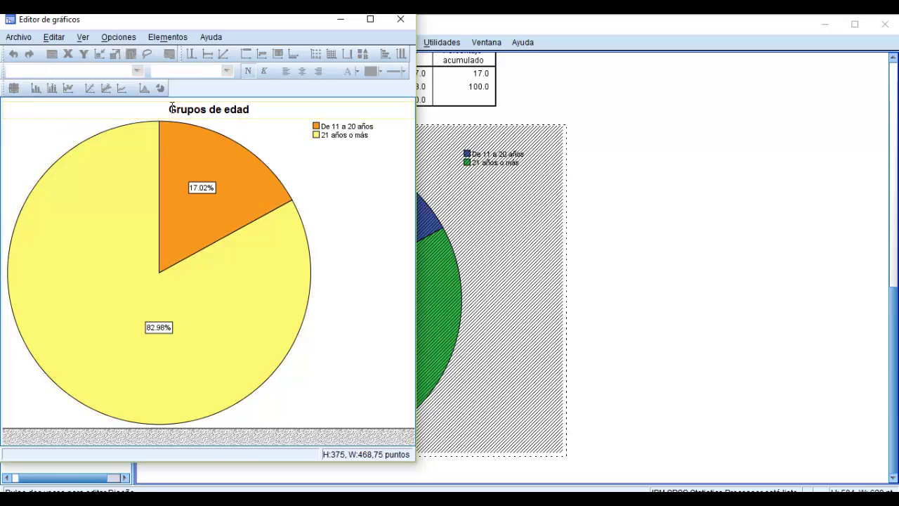
type("A")
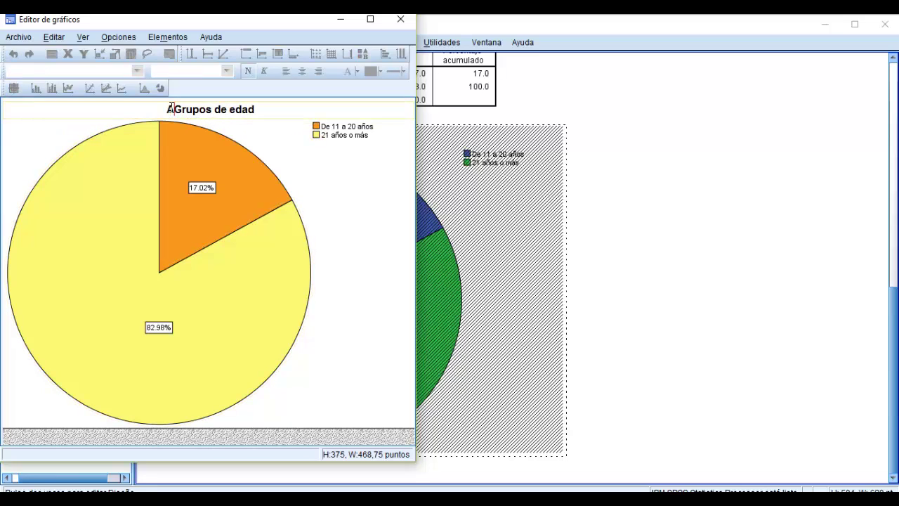
key("BackSpace")
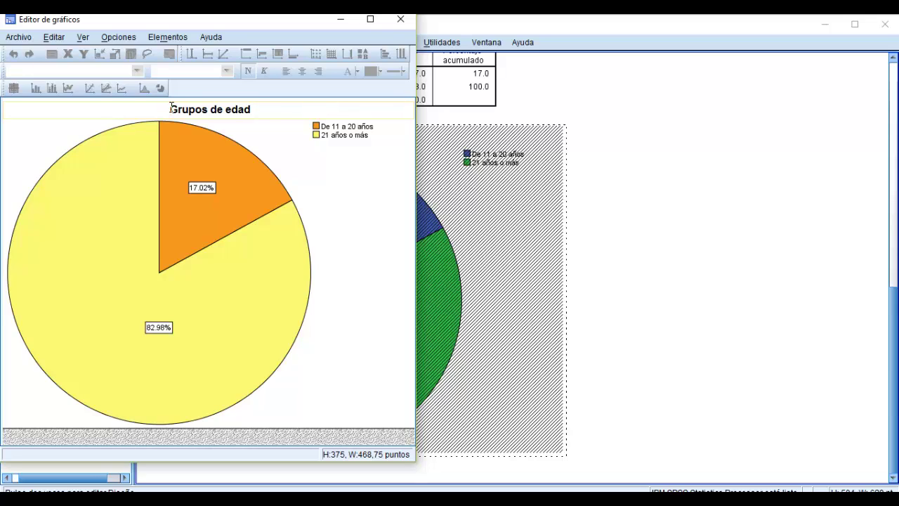
type("Analis")
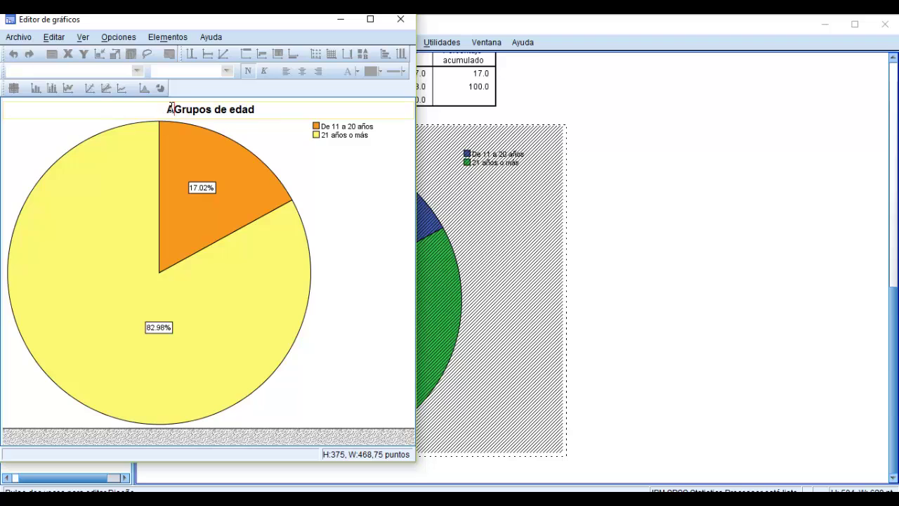
type("is ")
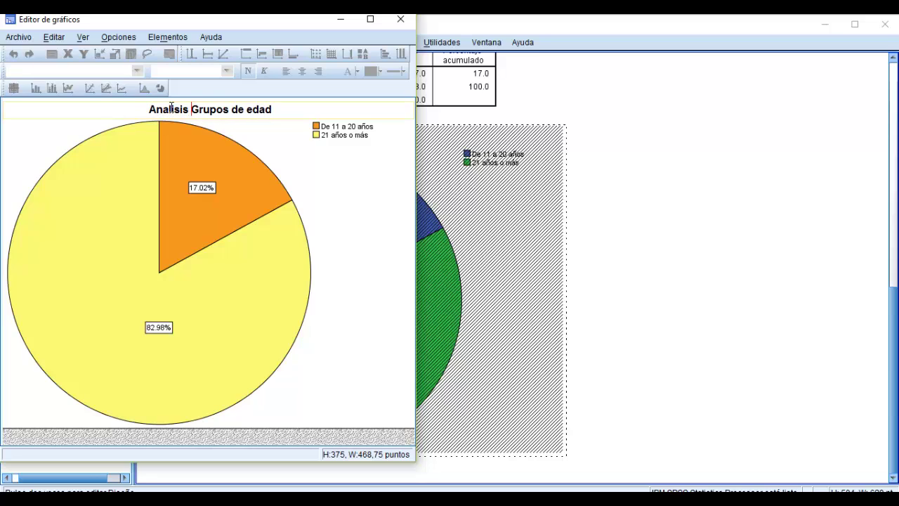
type("de")
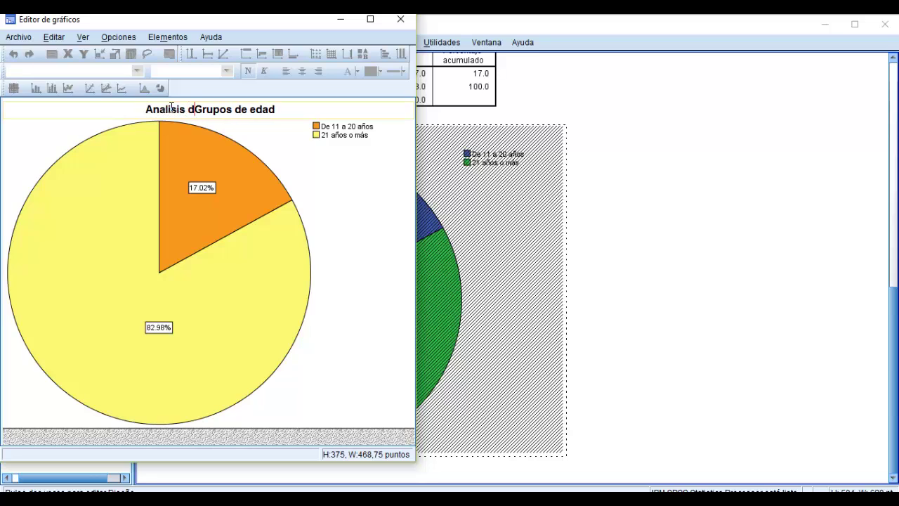
key("BackSpace")
key("BackSpace")
type("en base ")
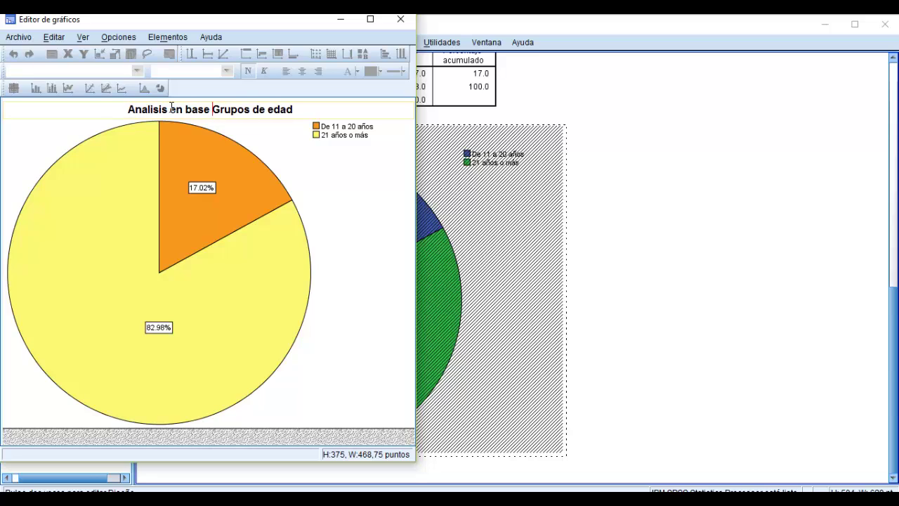
type("a")
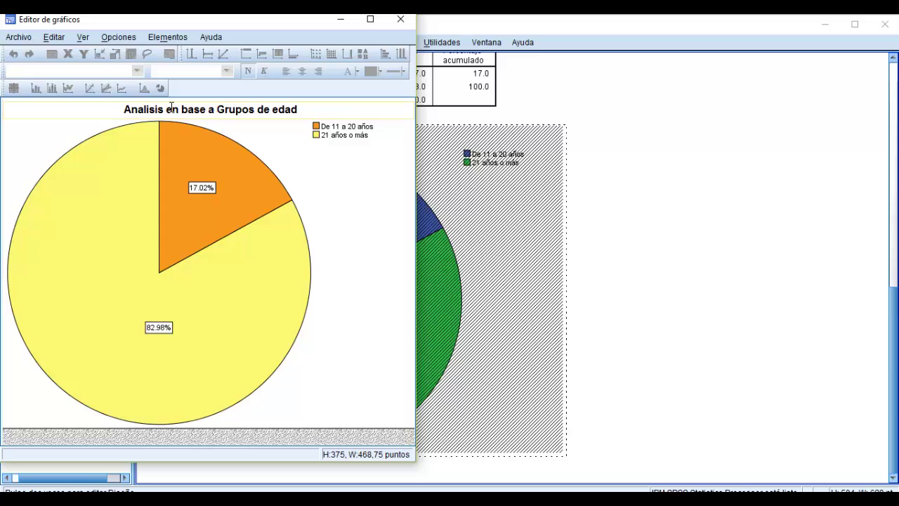
key("Delete")
type("g")
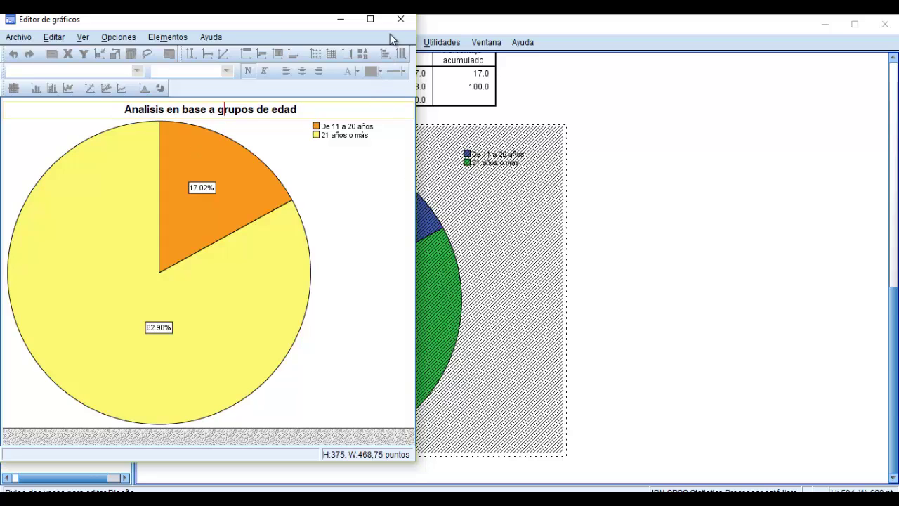
key("alt+F4")
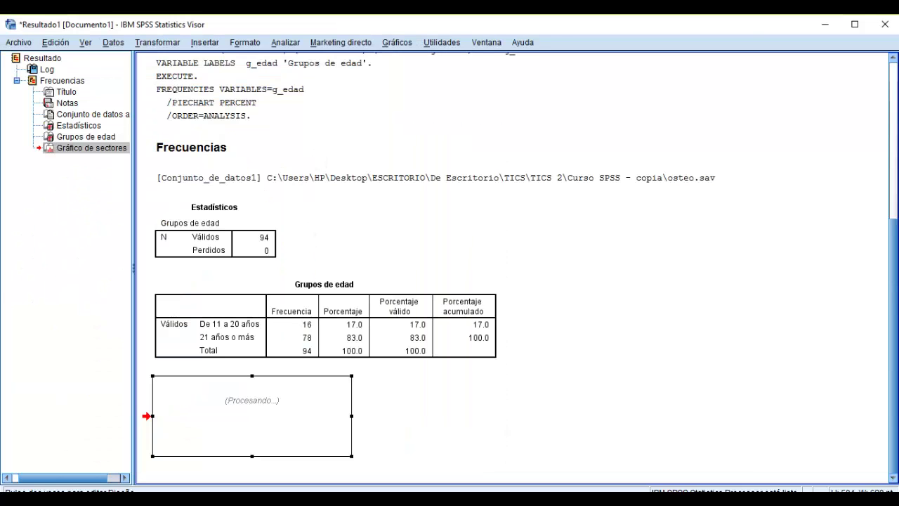
scroll(441, 259, "down", 3)
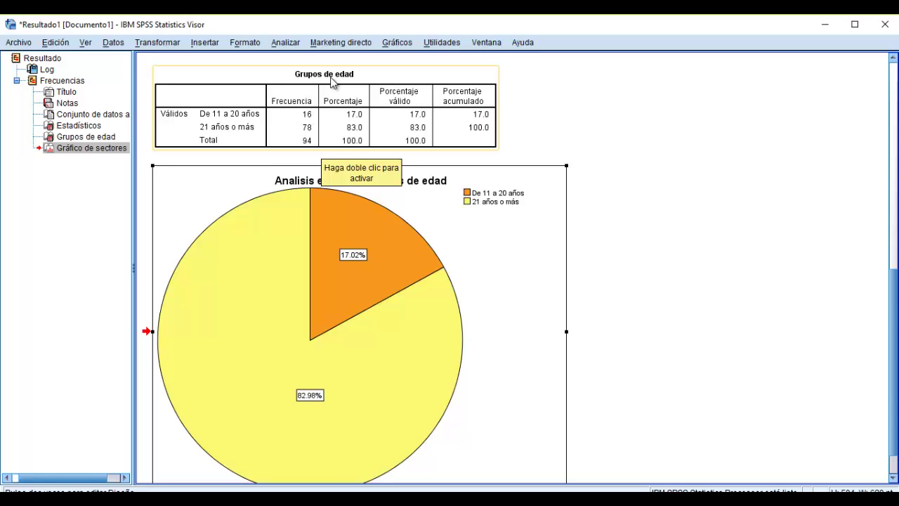
- Return to the data editor and open the Tablas de contingencia analysis from the descriptive statistics
left_click(825, 24)
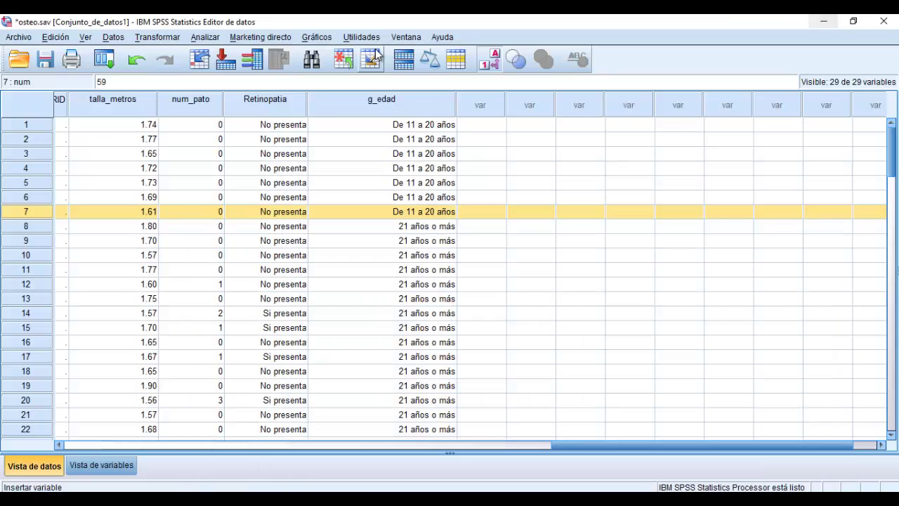
left_click(204, 36)
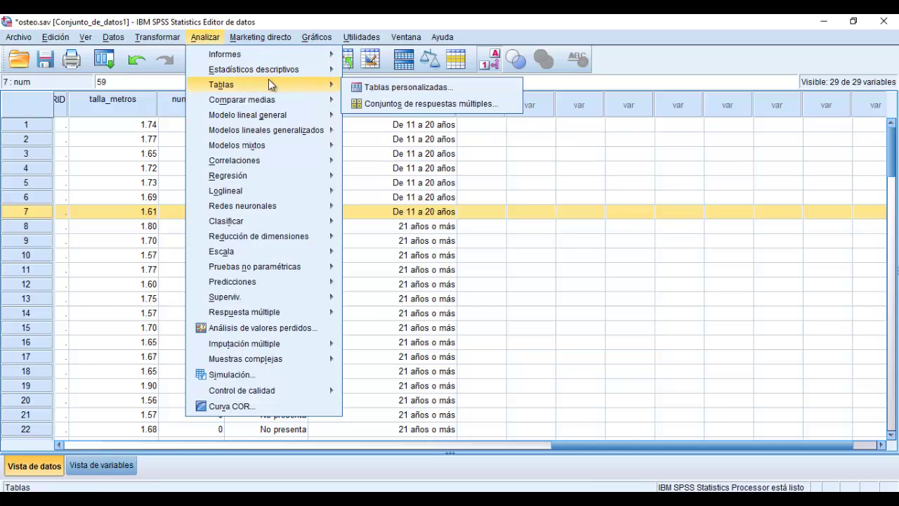
mouse_move(302, 74)
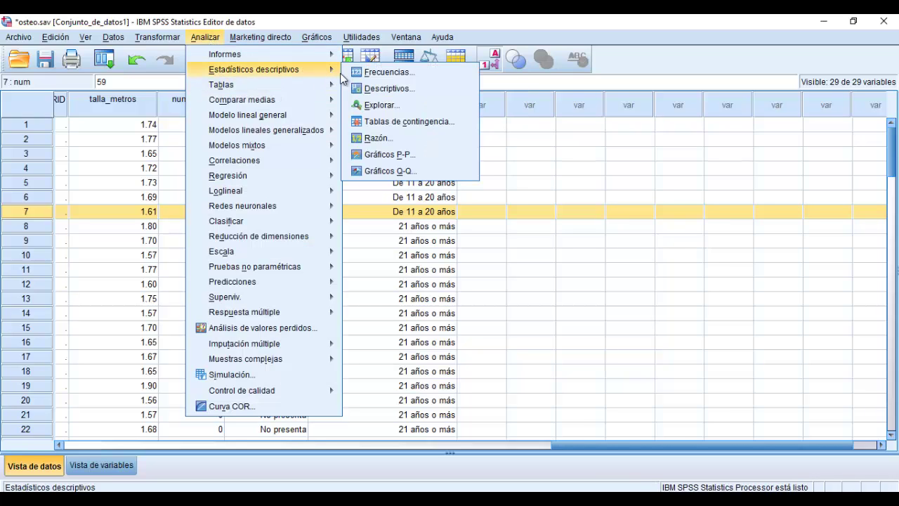
left_click(359, 123)
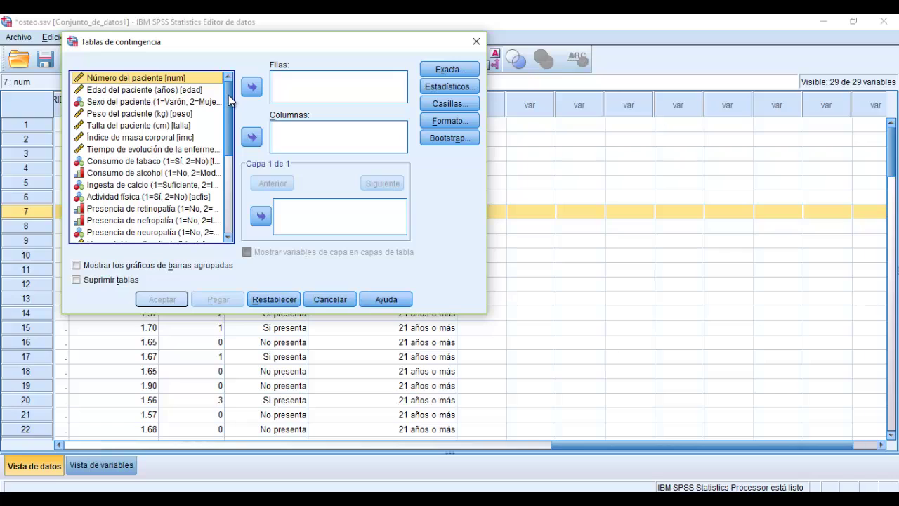
left_click(288, 87)
left_click(289, 135)
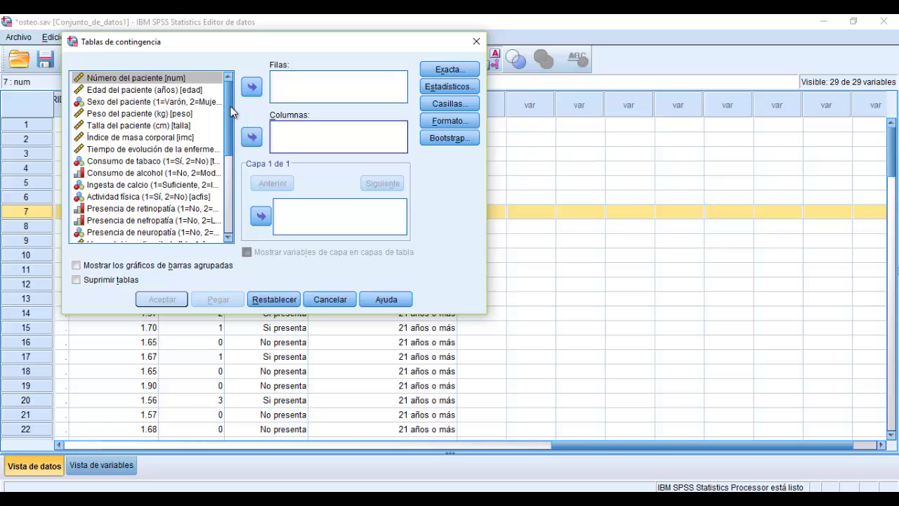
- Assign Grupos de edad to the rows and Sexo del paciente to the columns of the contingency table
left_click_drag(229, 133, 227, 205)
left_click(158, 239)
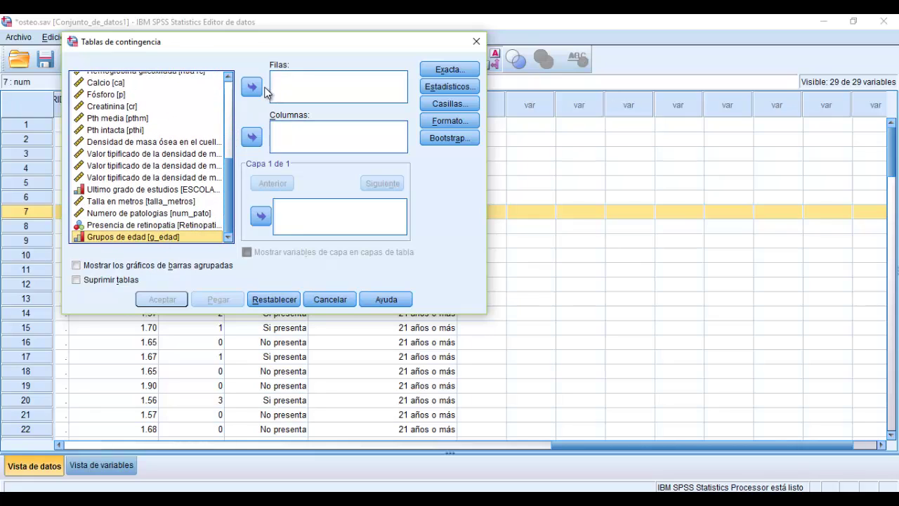
left_click(252, 87)
left_click_drag(229, 170, 231, 93)
left_click(173, 88)
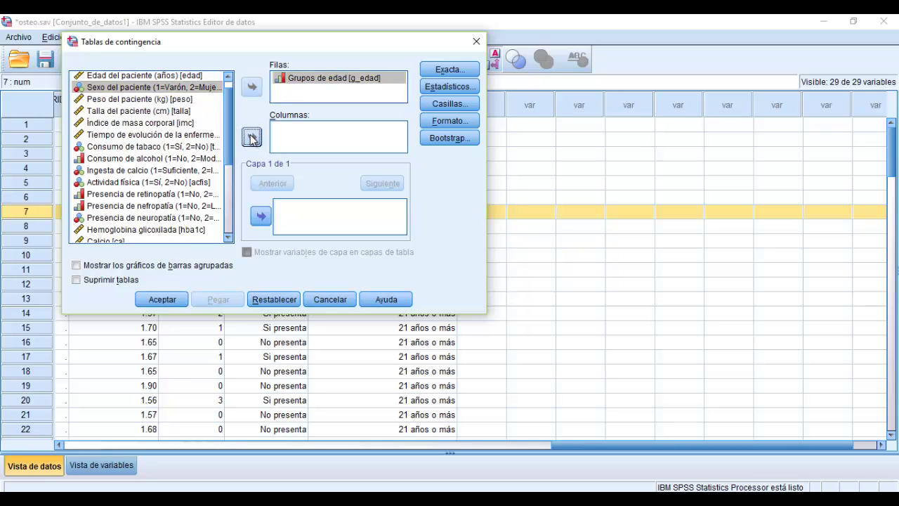
left_click(252, 137)
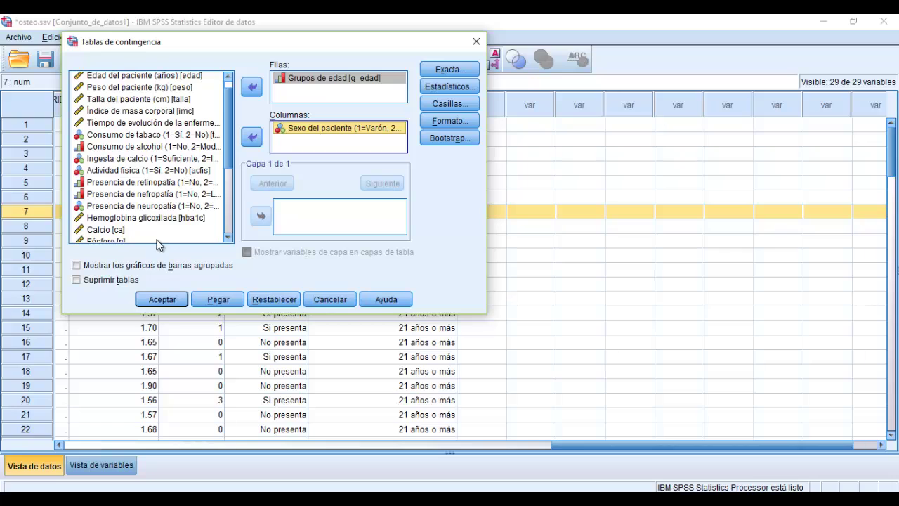
- Enable the clustered bar charts for the contingency table and leave table suppression off
left_click(80, 268)
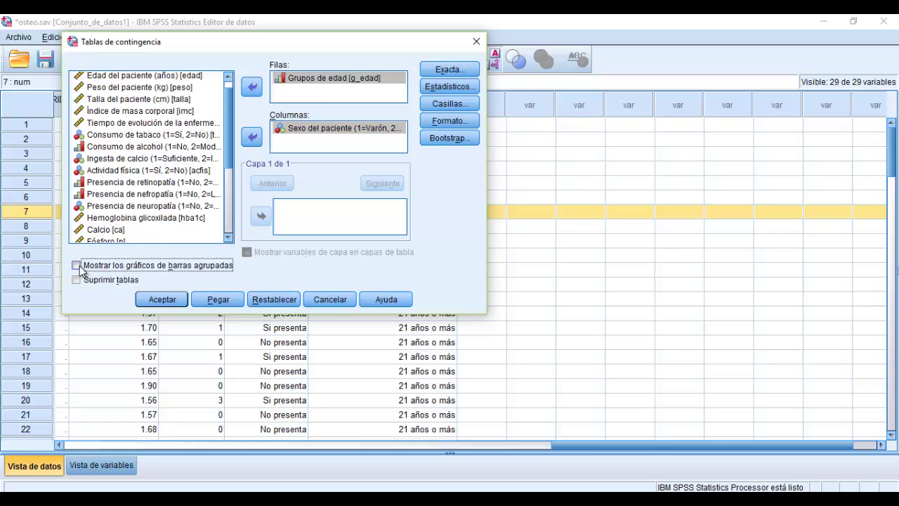
left_click(78, 267)
left_click(78, 281)
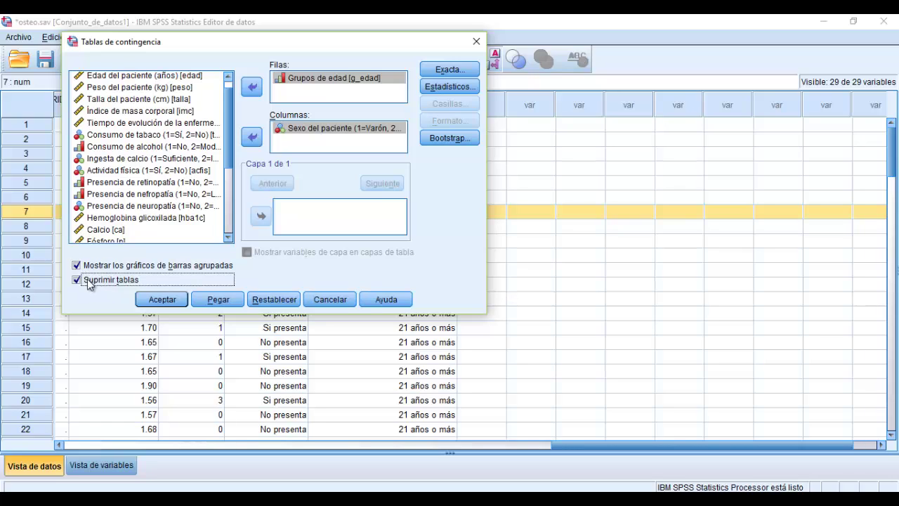
left_click(78, 280)
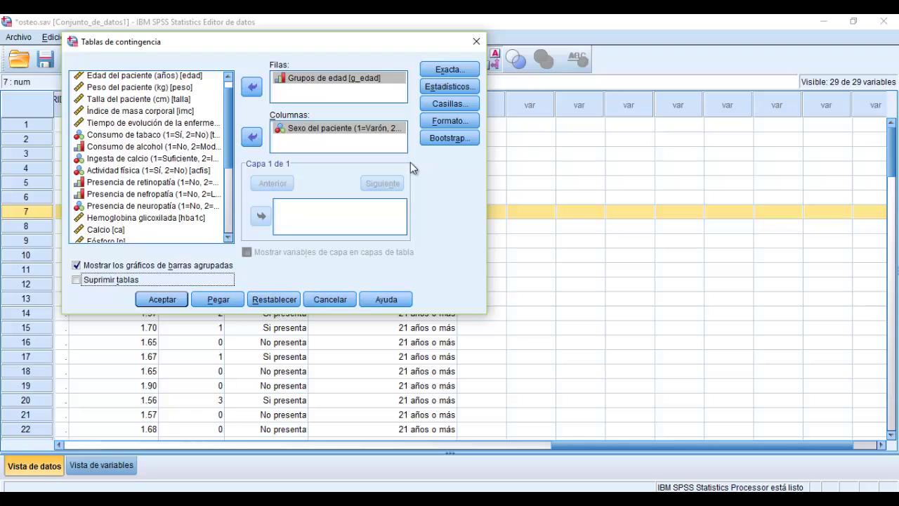
- Include row, column and total percentages in the cells and run the contingency table
left_click(452, 104)
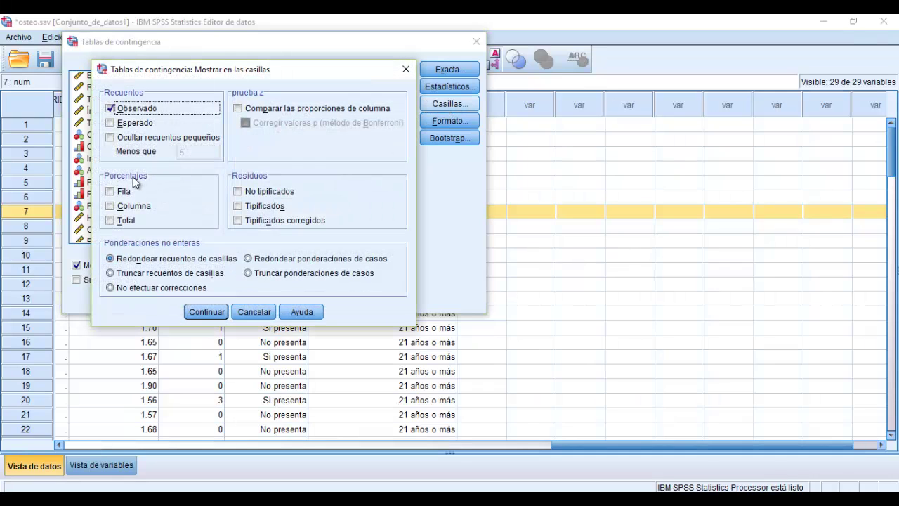
left_click(114, 191)
left_click(114, 208)
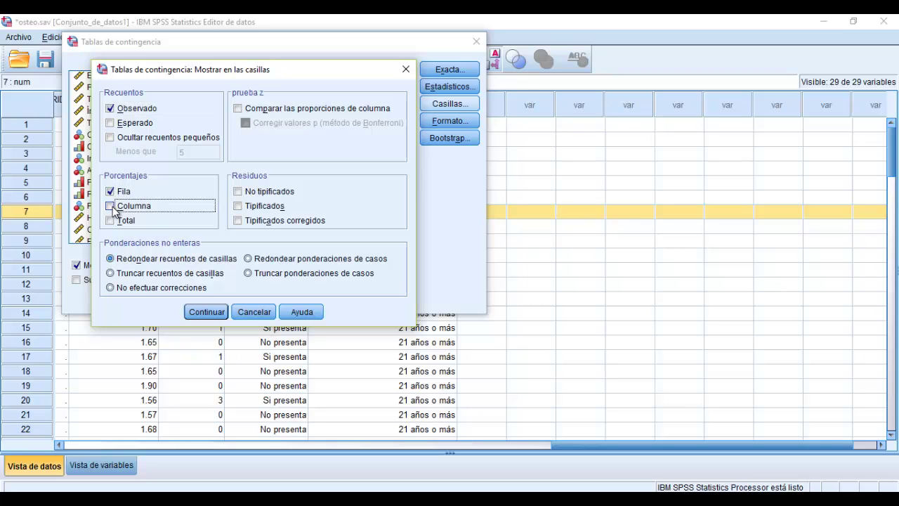
left_click(113, 221)
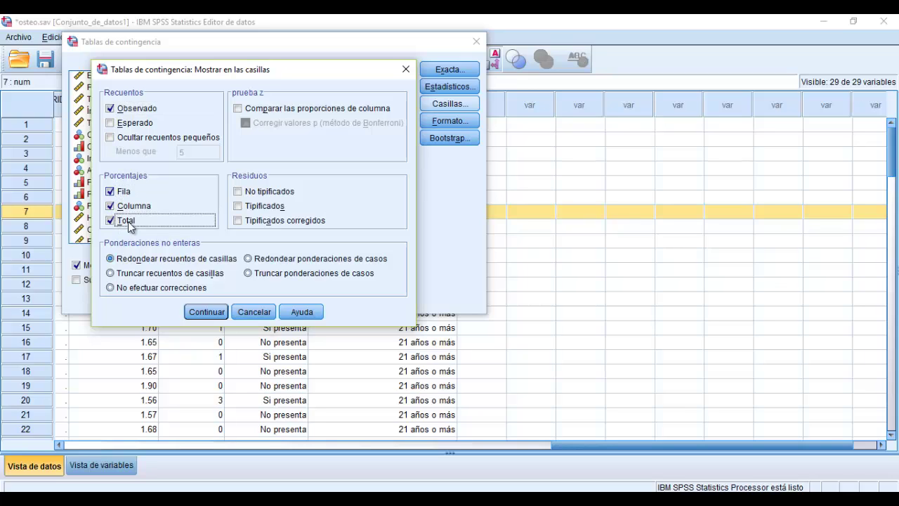
left_click(206, 312)
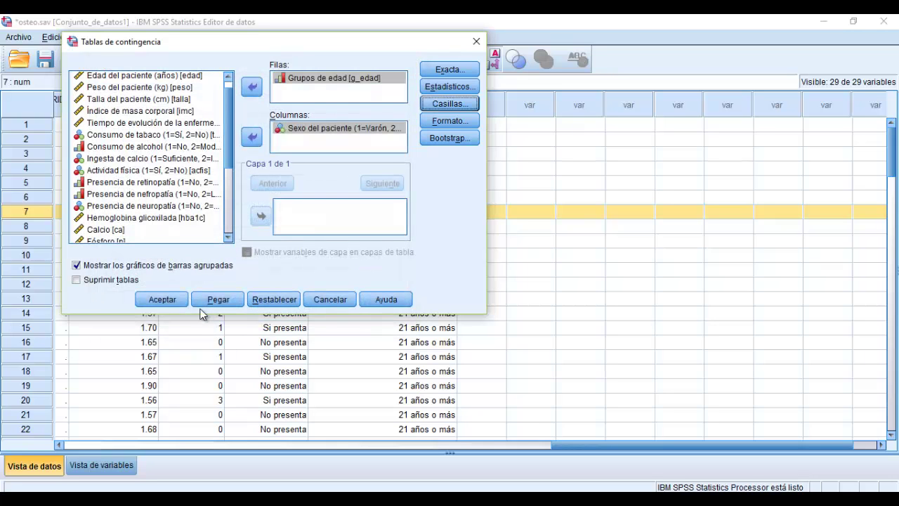
left_click(167, 299)
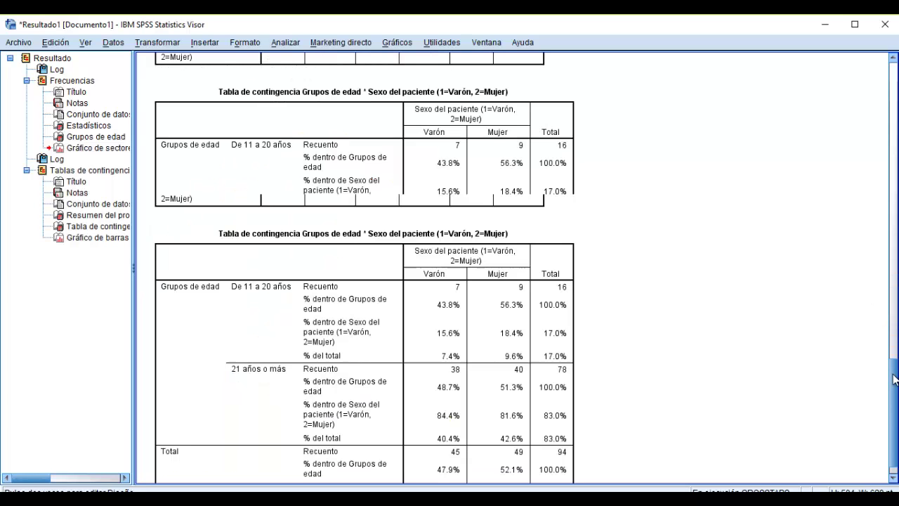
- Examine the case processing summary and the Grupos de edad by Sexo del paciente contingency table in the output
scroll(894, 377, "up", 10)
scroll(894, 372, "down", 10)
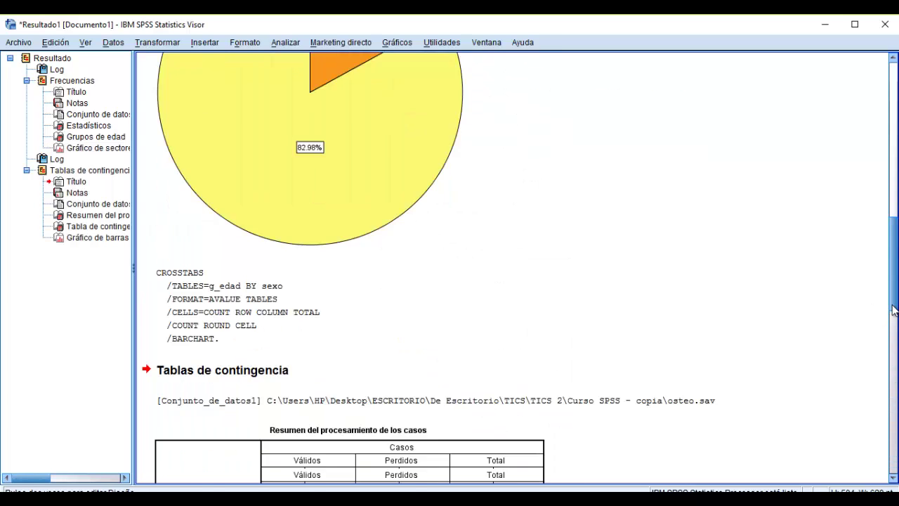
scroll(466, 171, "down", 3)
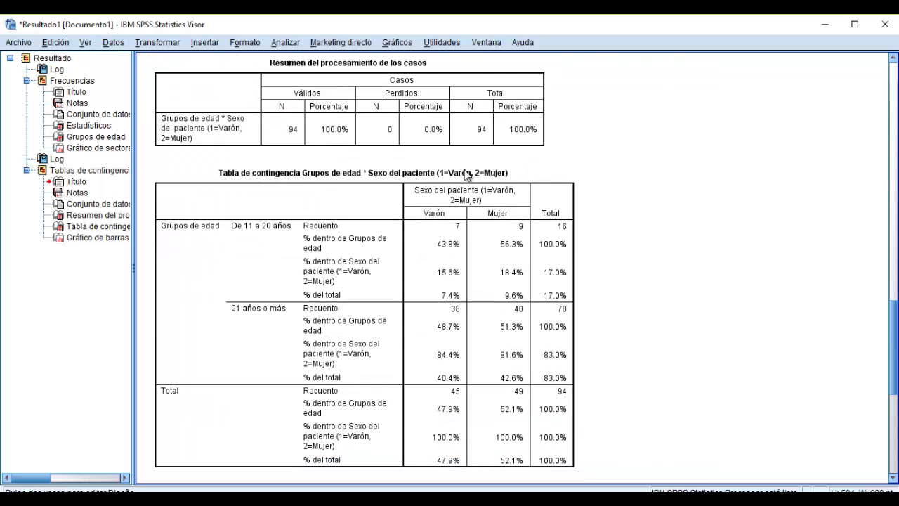
left_click(316, 130)
left_click_drag(893, 310, 896, 348)
left_click(416, 165)
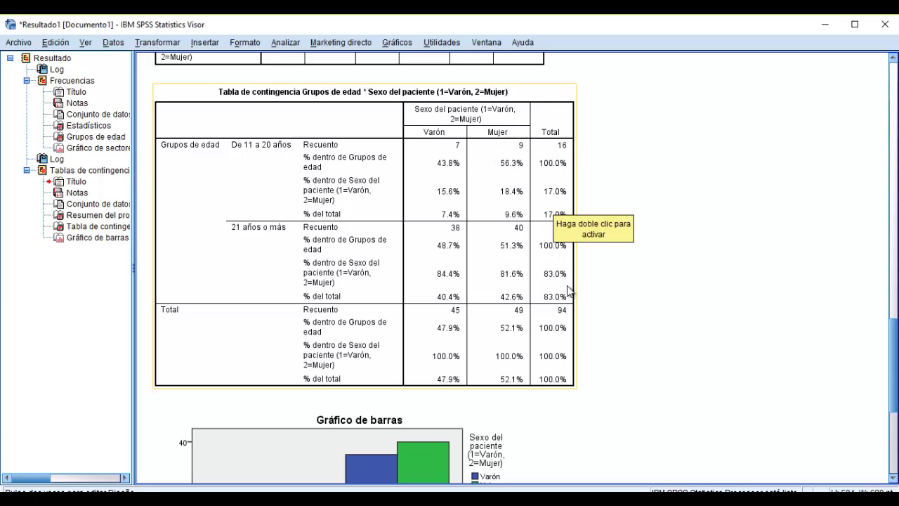
left_click(664, 216)
left_click(566, 157)
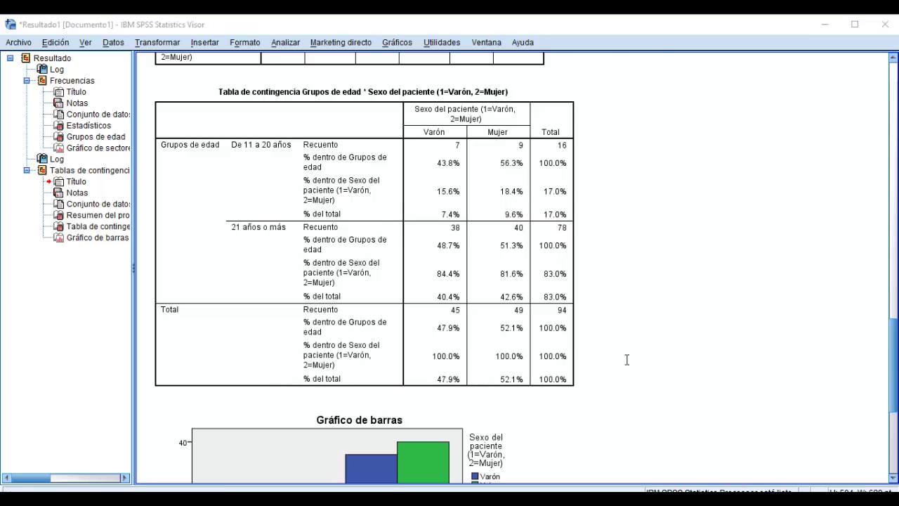
- Switch to Word and add "Cual es porcentaje de la base de datos que corresponde a mujeres de 11 a 20 años?" below the age ranges
key("Down")
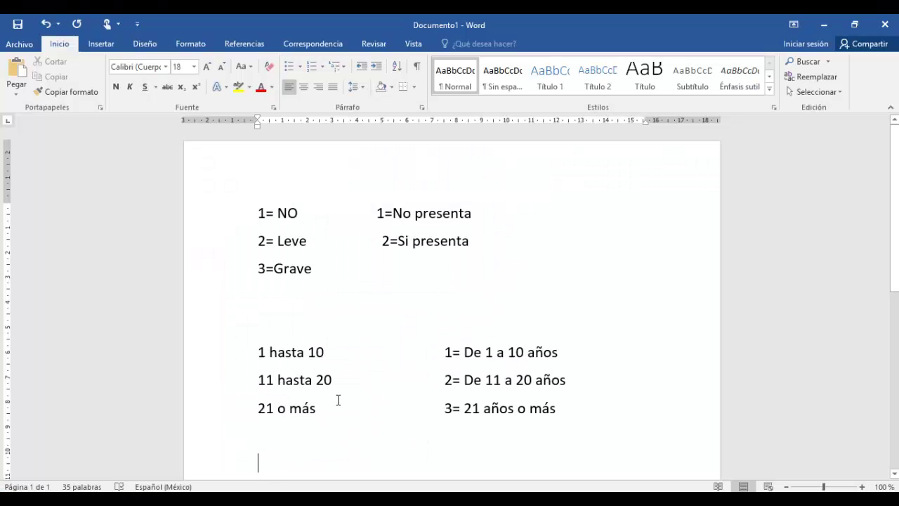
type("Cual es ")
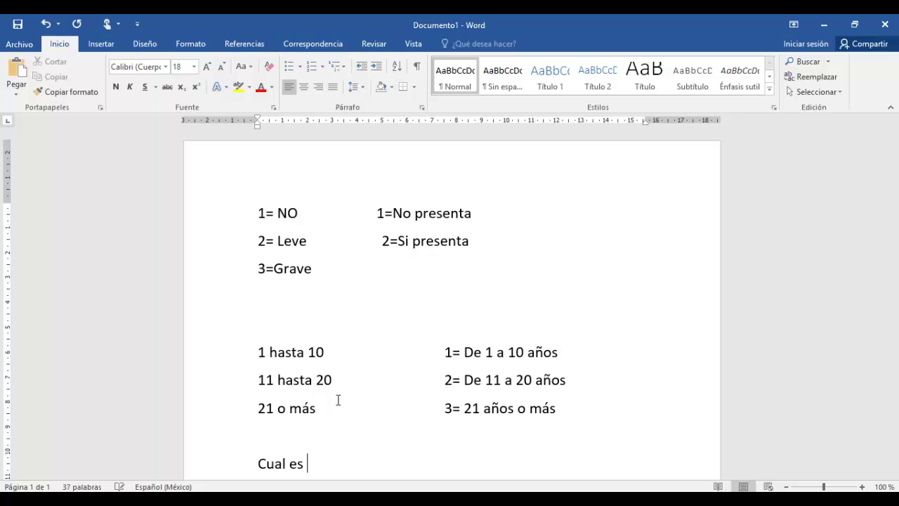
type("porcentaj")
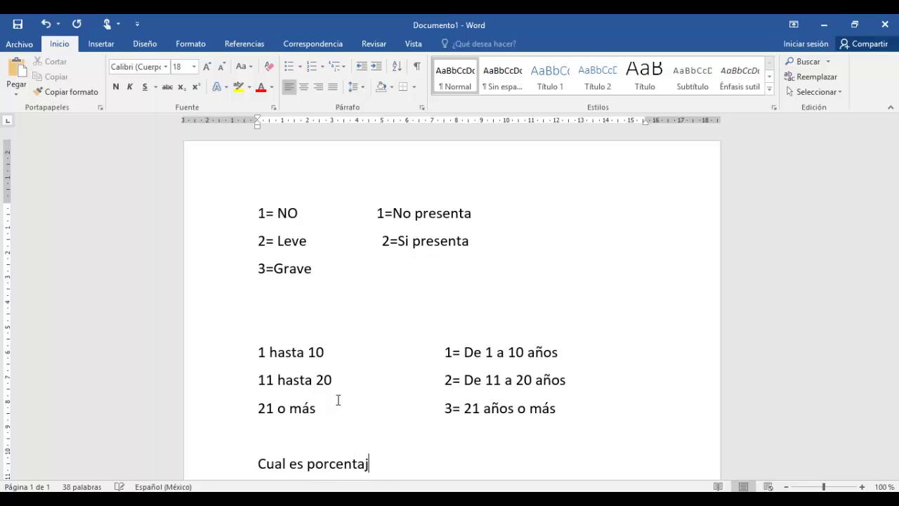
type("e de la base de ")
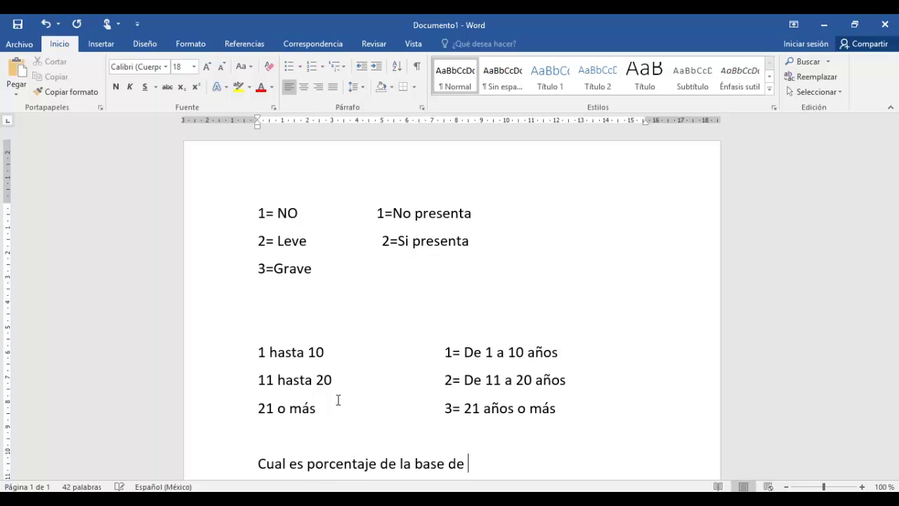
type("datos que ")
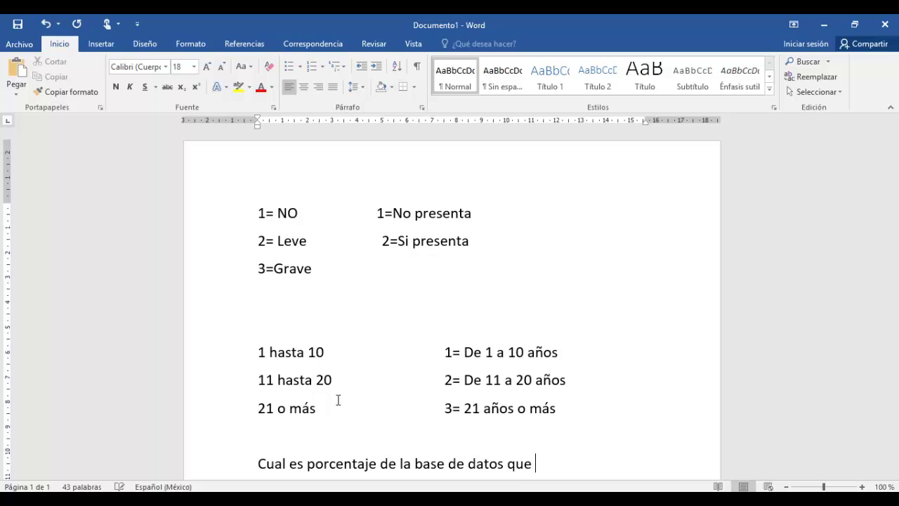
type("correponde")
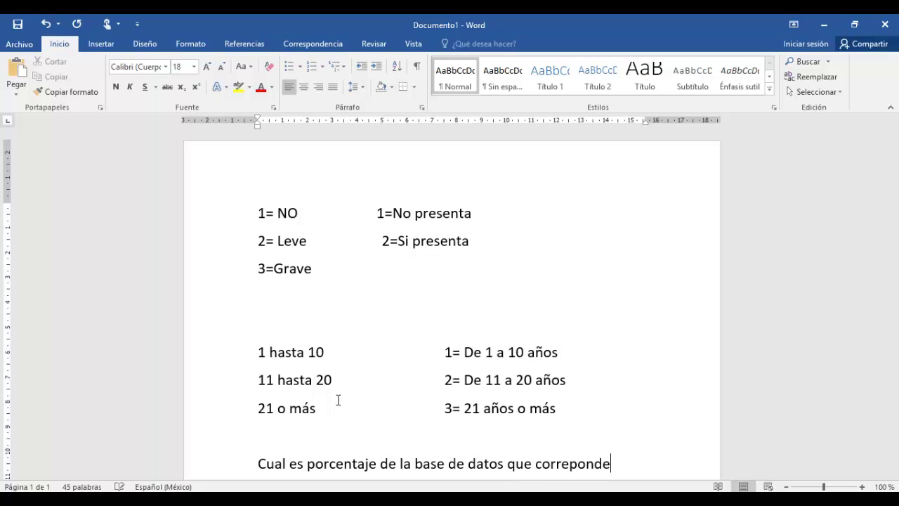
key("BackSpace")
key("BackSpace")
key("BackSpace")
key("BackSpace")
key("BackSpace")
key("BackSpace")
type("esponde a")
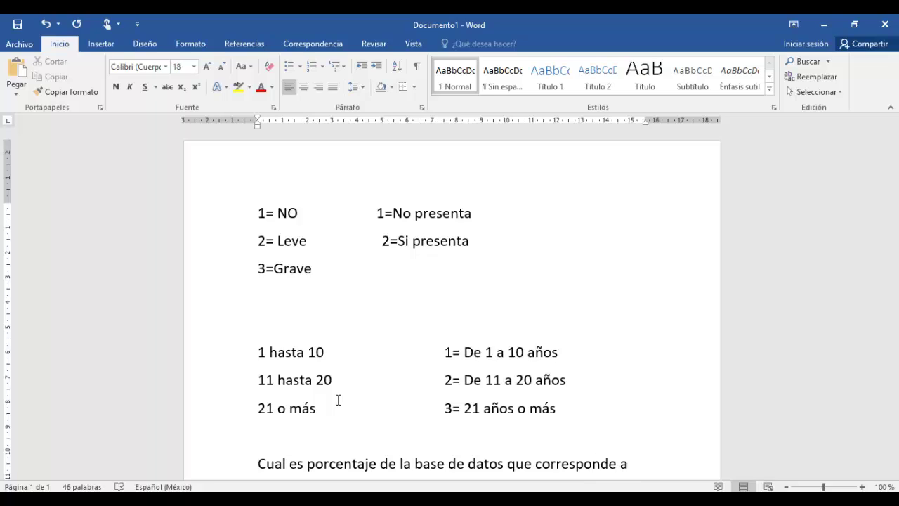
type(" mujeres de ")
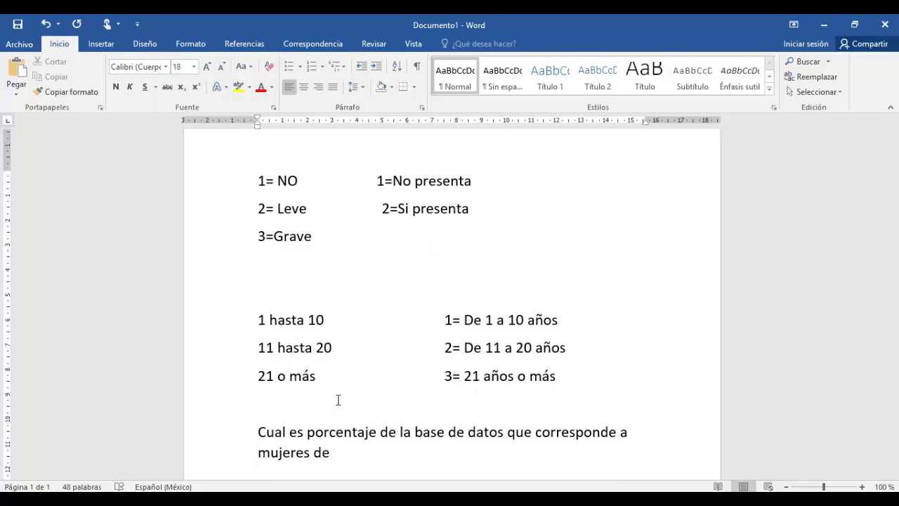
type("11 a 29")
key("BackSpace")
key("BackSpace")
type("0 años")
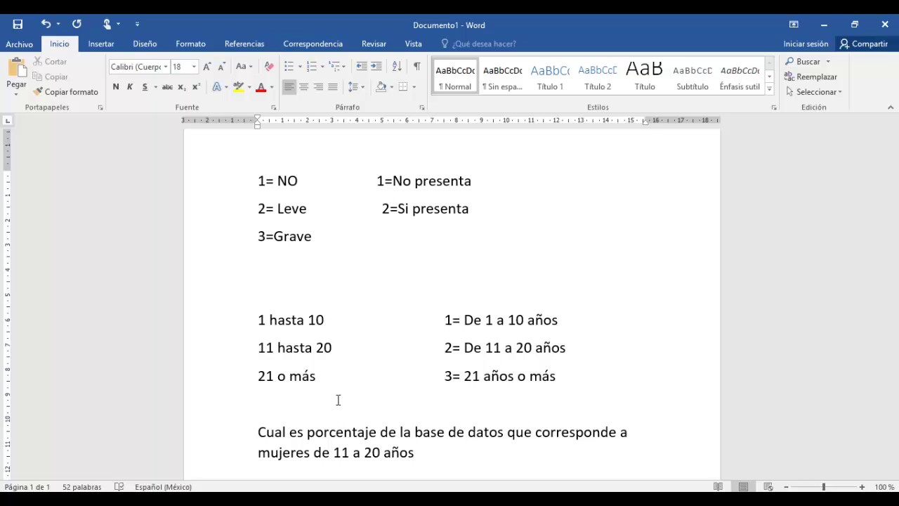
type("?")
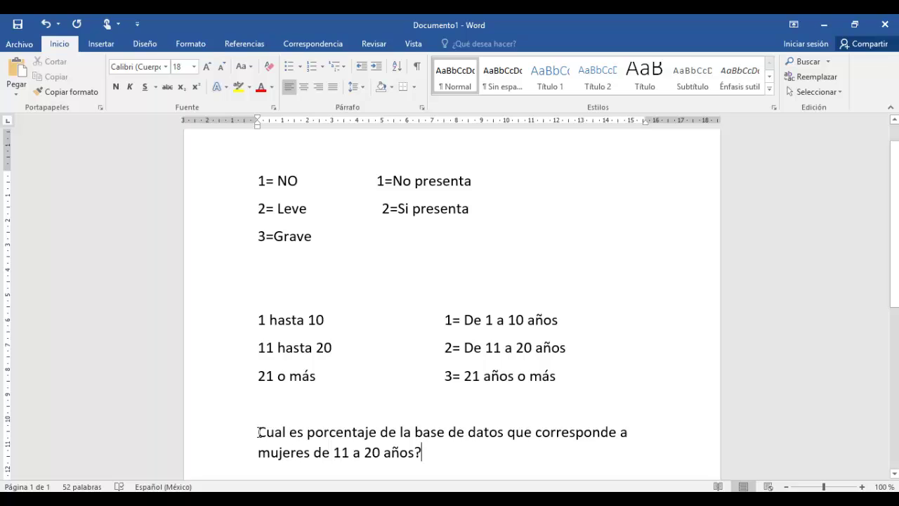
- Read through the new question by selecting it whole and its phrase "es porcentaje de la base de datos"
left_click_drag(259, 432, 451, 450)
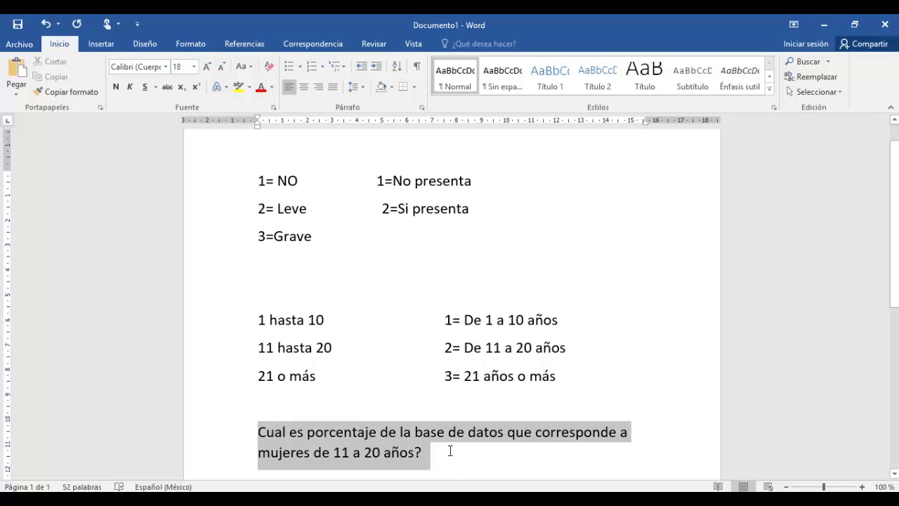
left_click(398, 432)
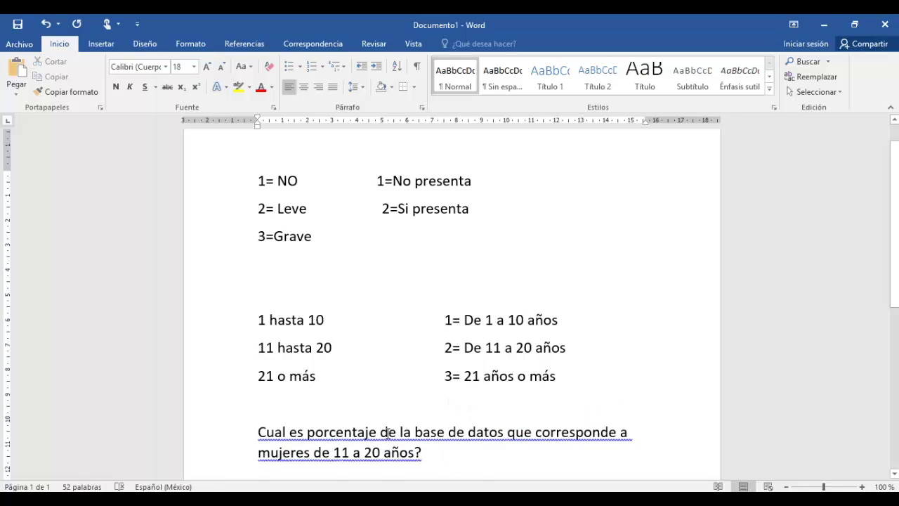
left_click_drag(388, 432, 493, 440)
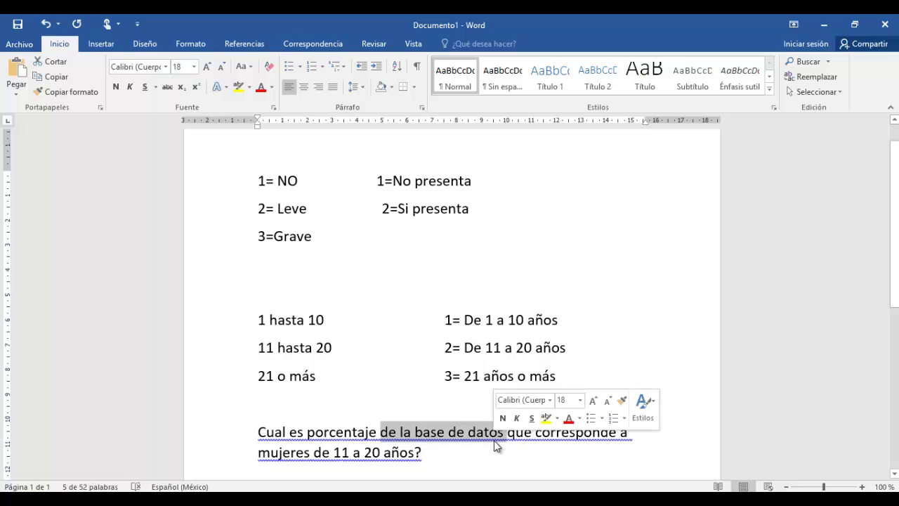
left_click(490, 443)
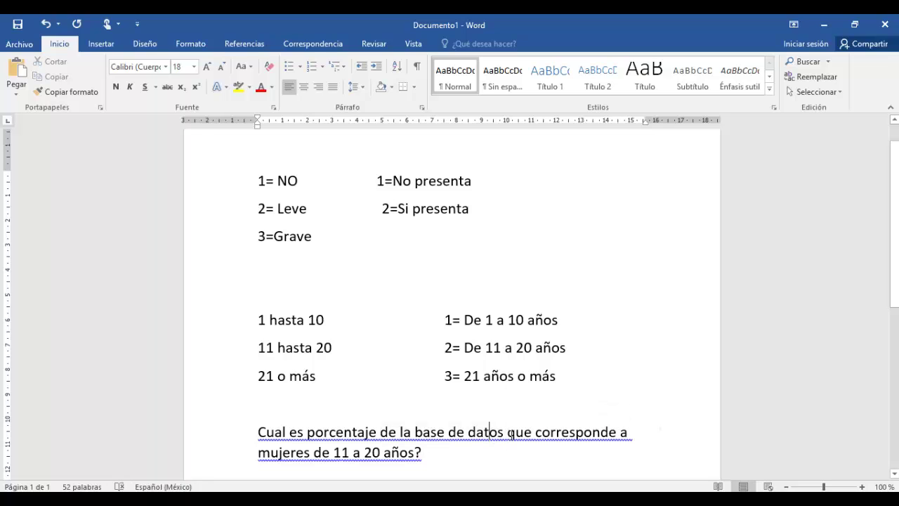
left_click_drag(482, 432, 390, 436)
left_click(478, 444)
left_click_drag(478, 432, 299, 432)
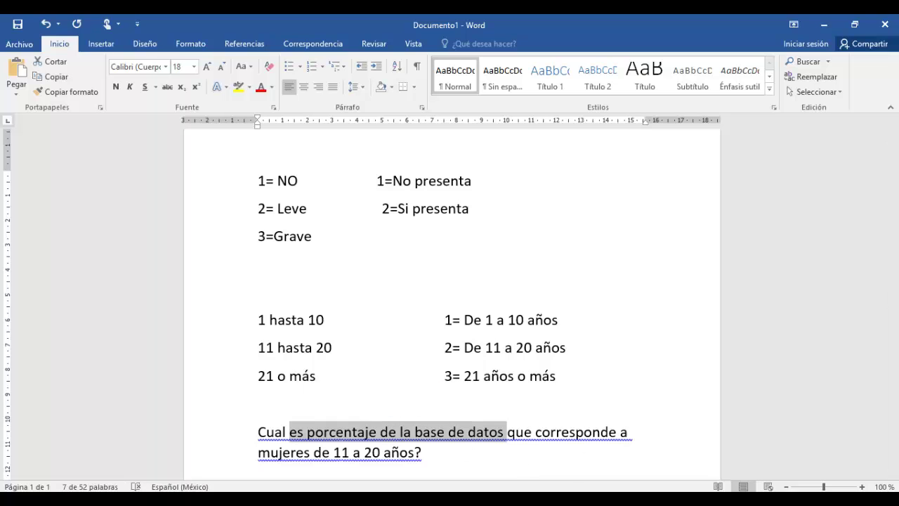
- Switch to the SPSS output and examine the Grupos de edad by Sexo del paciente contingency table and its bar chart
left_click(607, 502)
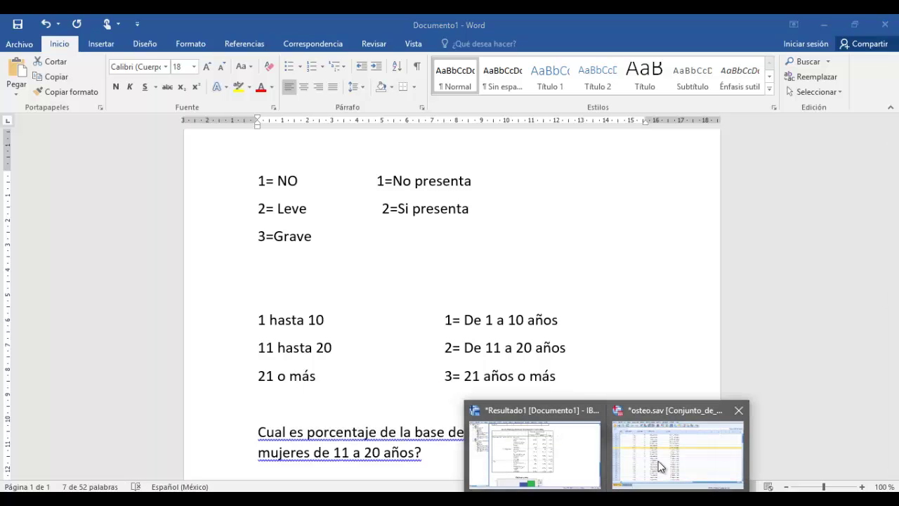
left_click(535, 418)
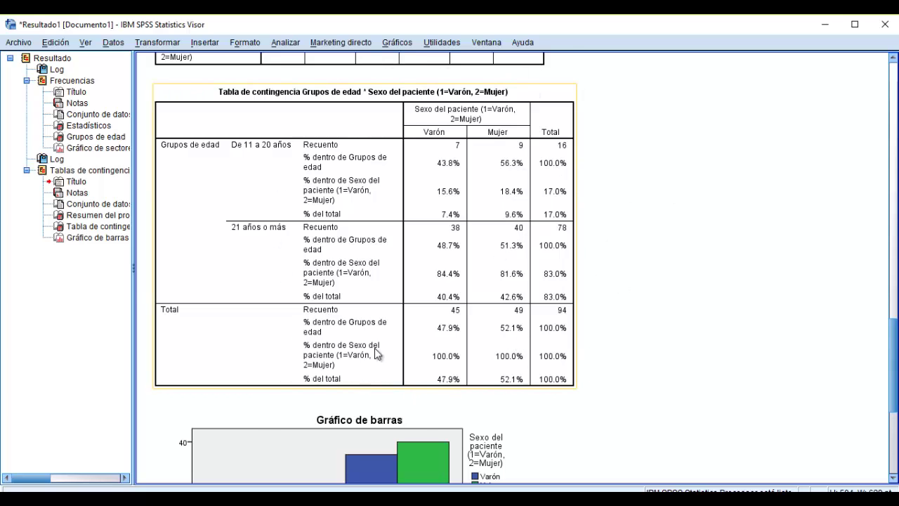
left_click(425, 424)
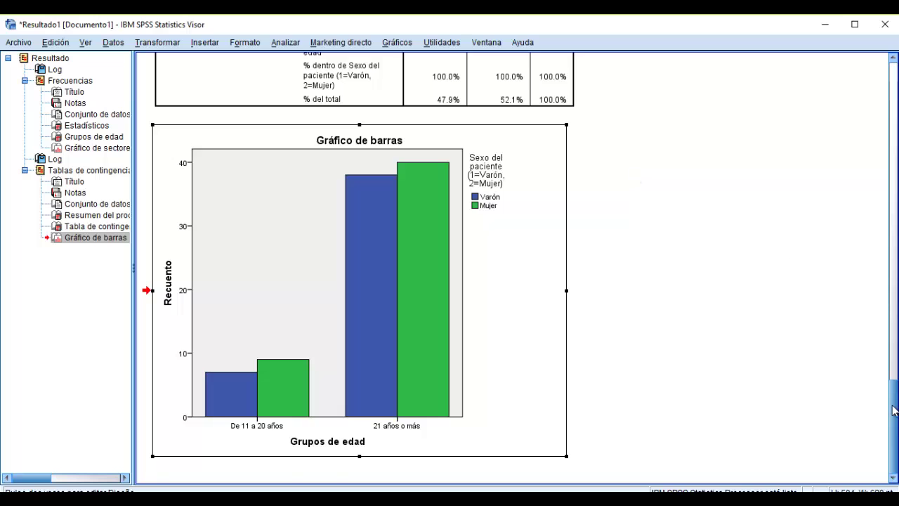
left_click_drag(894, 411, 893, 342)
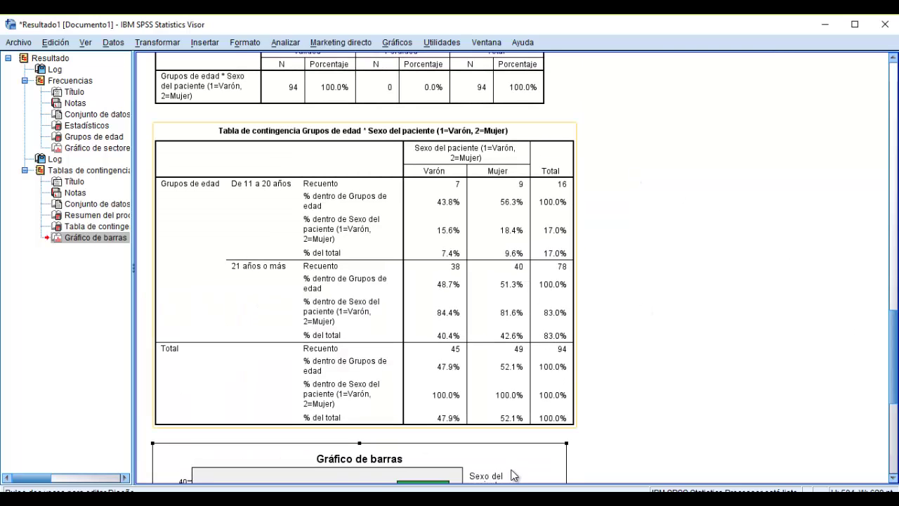
- Switch to Word and enter 9.6% as the answer after the question about women aged 11 to 20 in the database
left_click(512, 498)
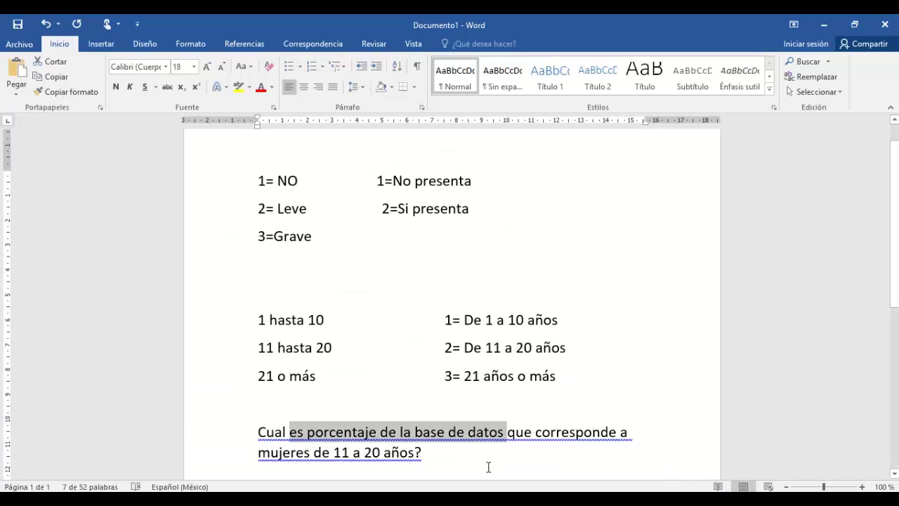
left_click(488, 467)
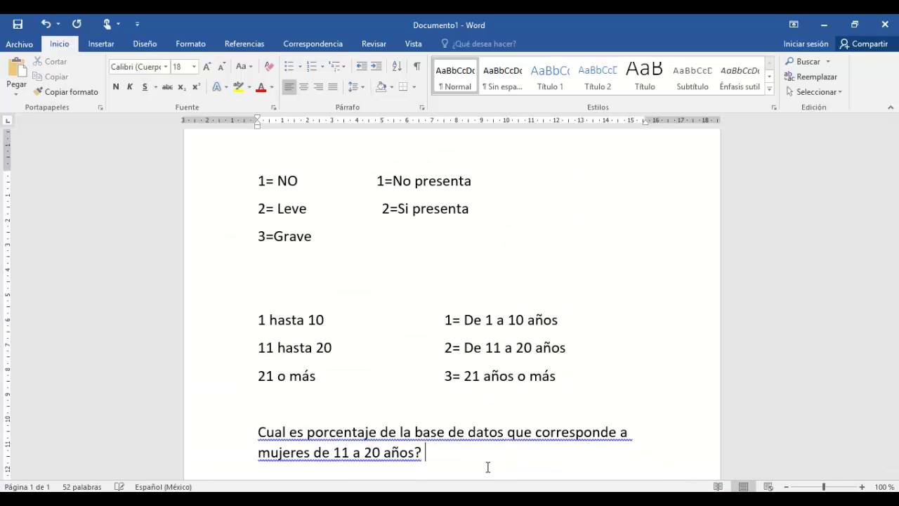
type("9.6%")
- Add the question "De las mujeres, que porcentaje tiene de 11 a 20 años?" below the first one, leaving a blank line between
key("Return")
key("Return")
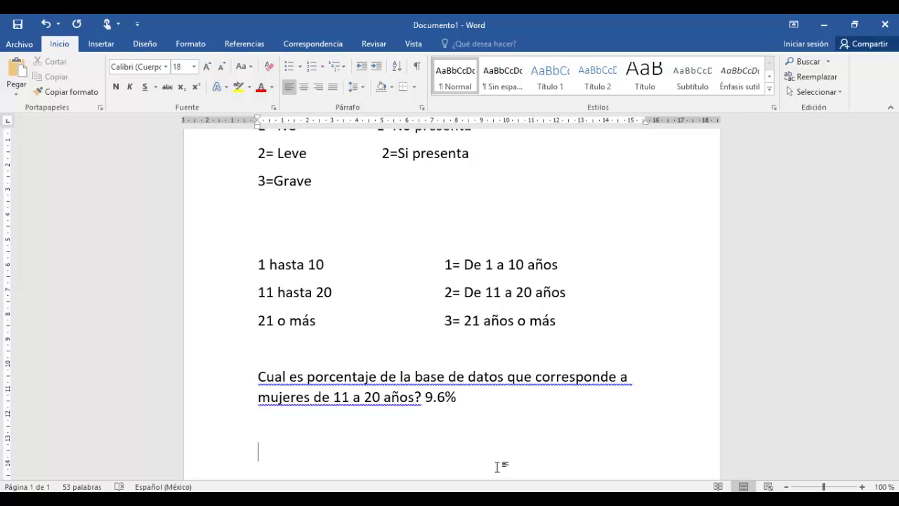
type("DE las mu")
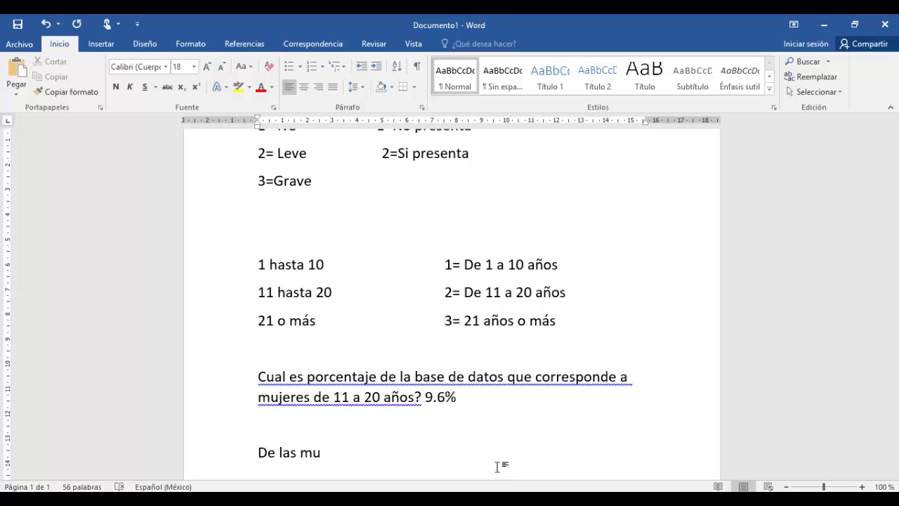
type("jeres ")
type(" que porcen")
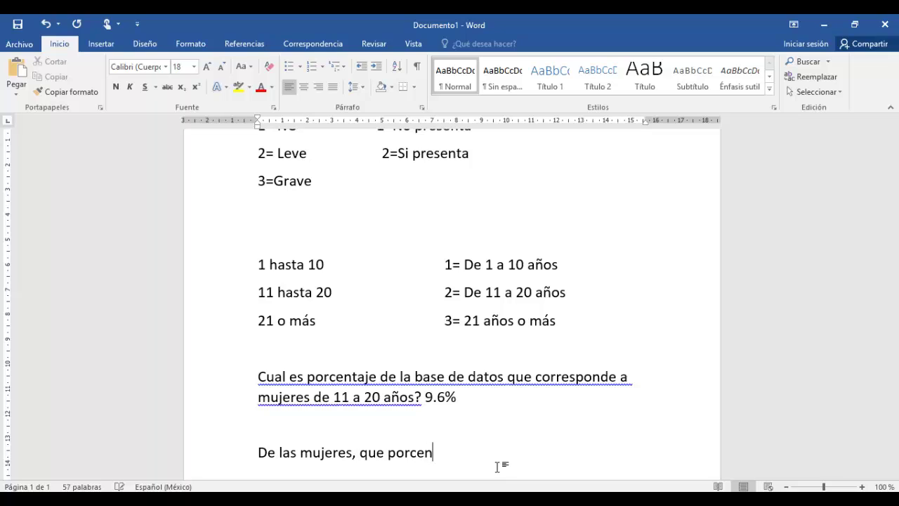
type("taje tiene de 11 a 20 años")
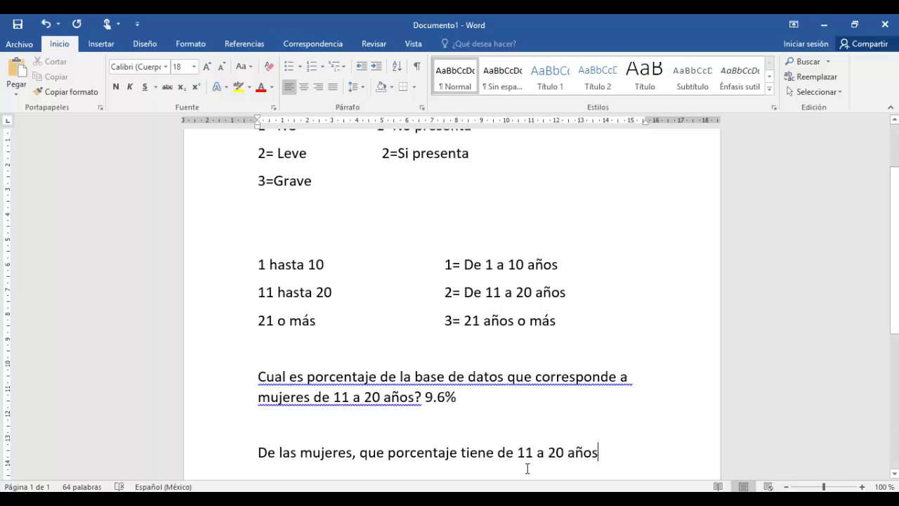
type("?")
- Compare the two questions by selecting "la base de datos" in the first and "De las mujeres" in the second
left_click_drag(400, 377, 493, 379)
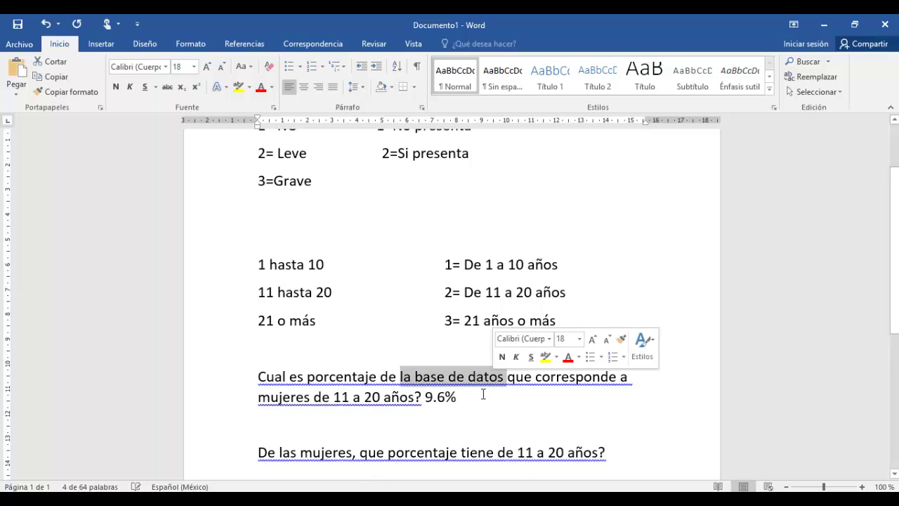
left_click(340, 459)
left_click_drag(261, 454, 349, 455)
left_click(267, 455)
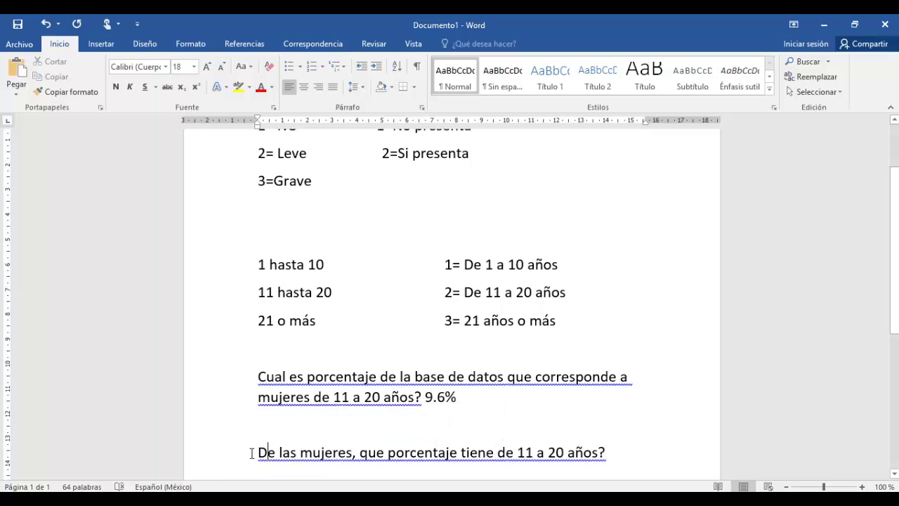
left_click_drag(259, 453, 335, 453)
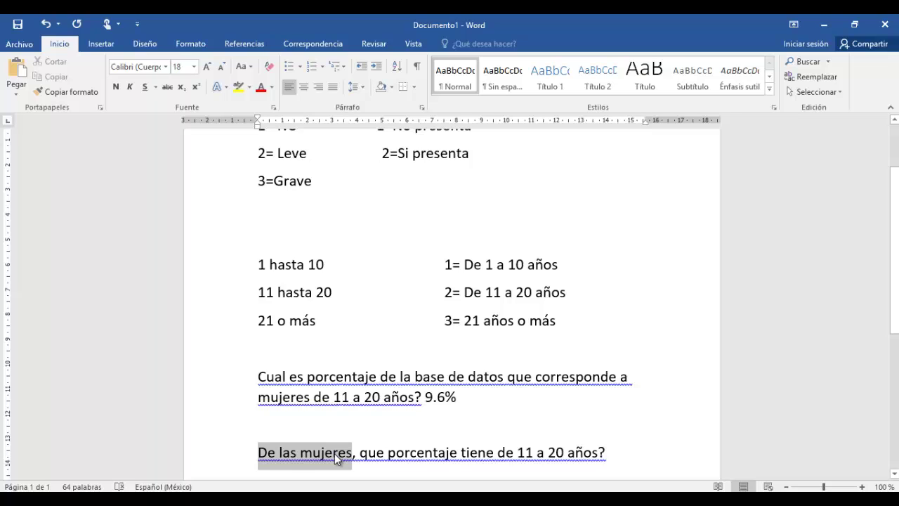
left_click(334, 453)
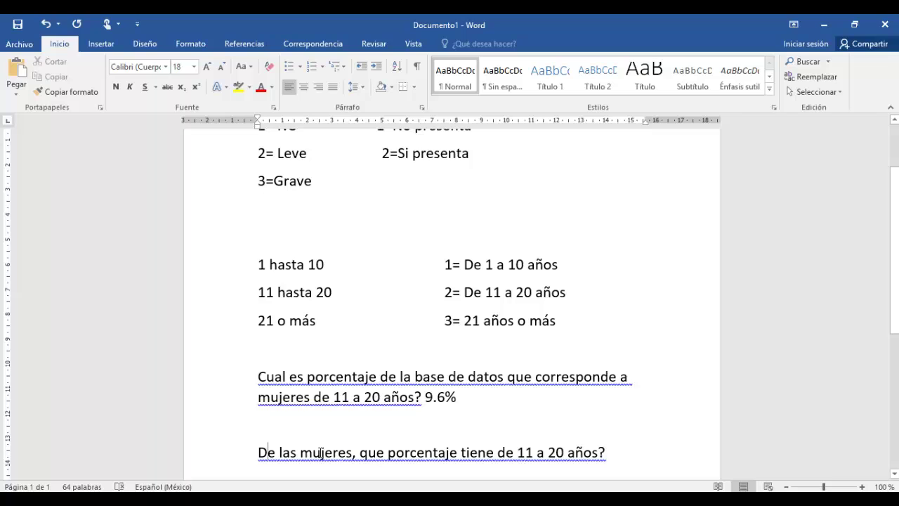
left_click_drag(268, 453, 341, 456)
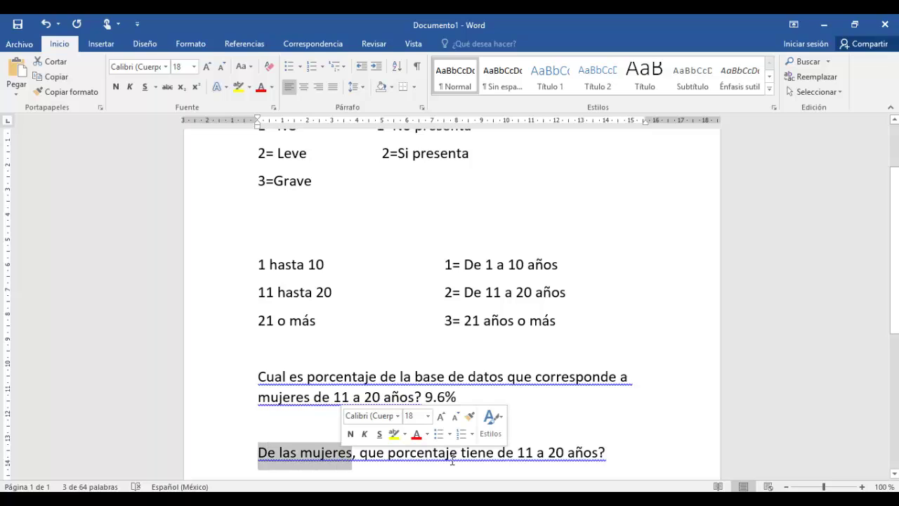
- Examine the contingency table in the SPSS output, going back to Word to reread "las mujeres" in the second question
left_click(610, 486)
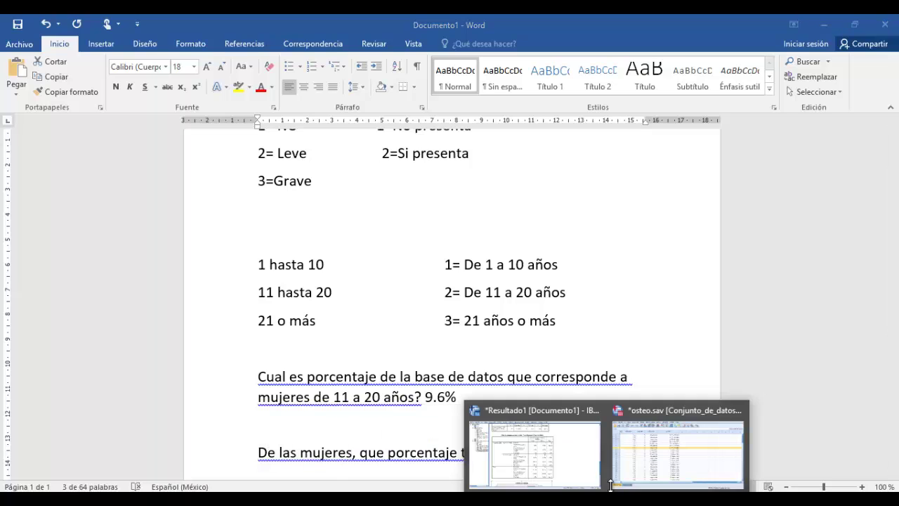
left_click(559, 453)
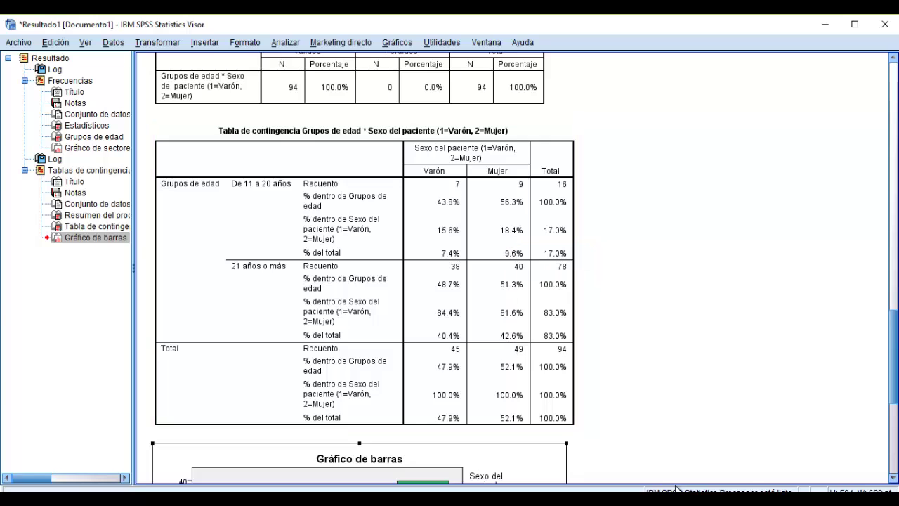
key("alt+Tab")
left_click(288, 460)
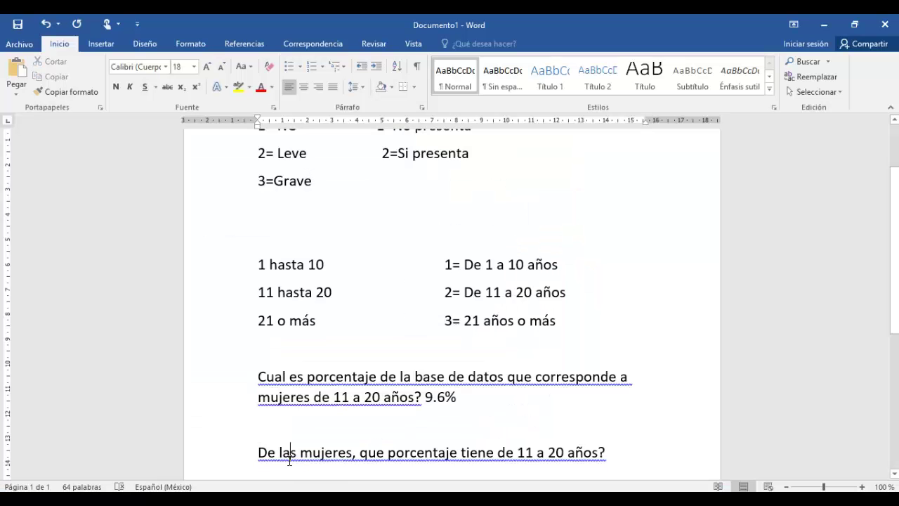
left_click_drag(281, 453, 348, 458)
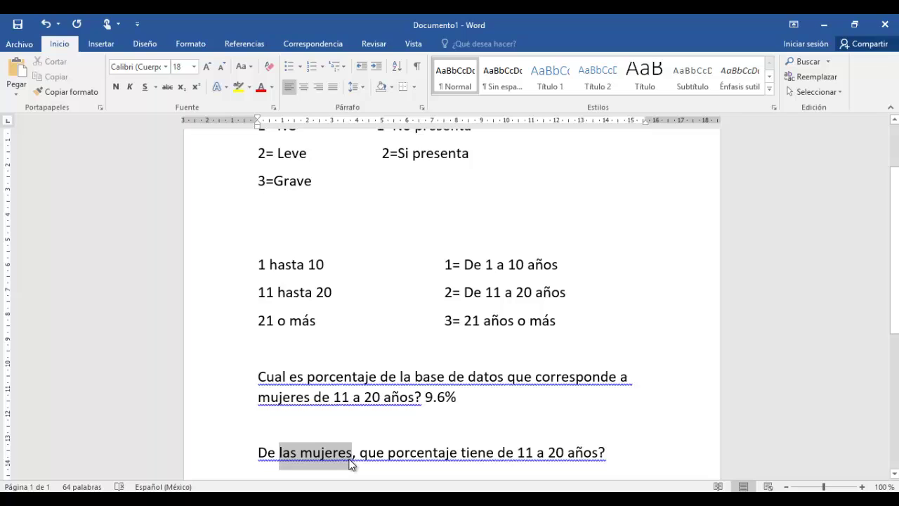
left_click(348, 460)
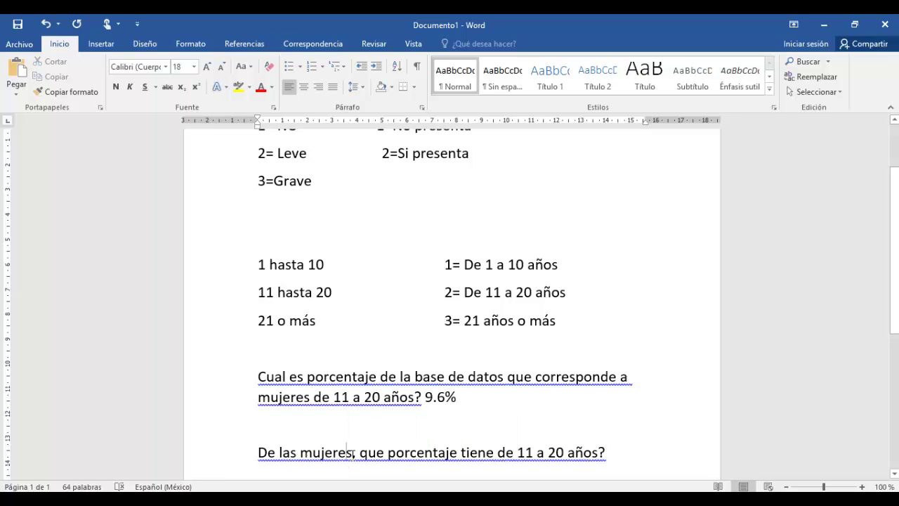
left_click_drag(351, 454, 300, 454)
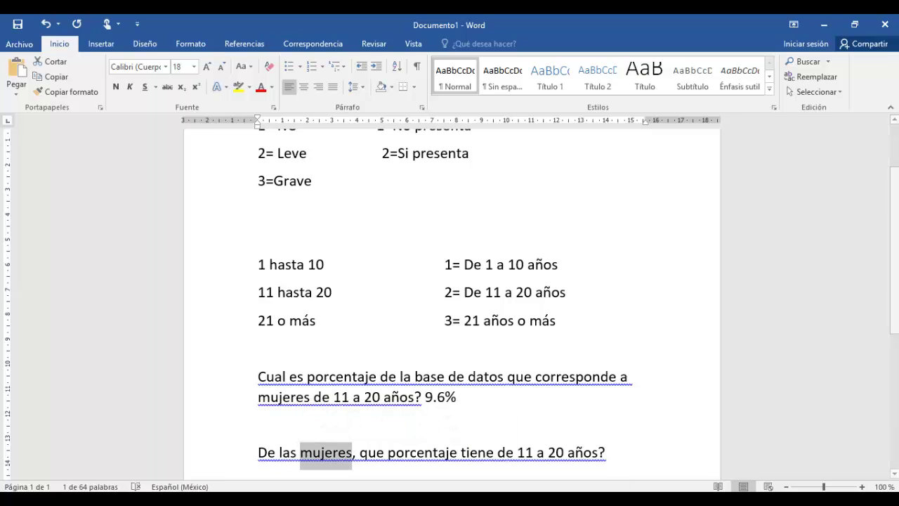
key("alt+Tab")
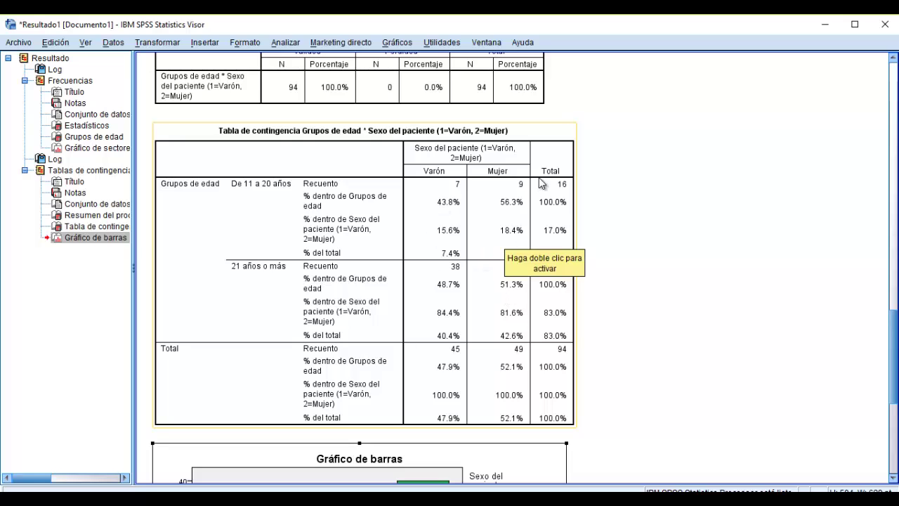
left_click(500, 248)
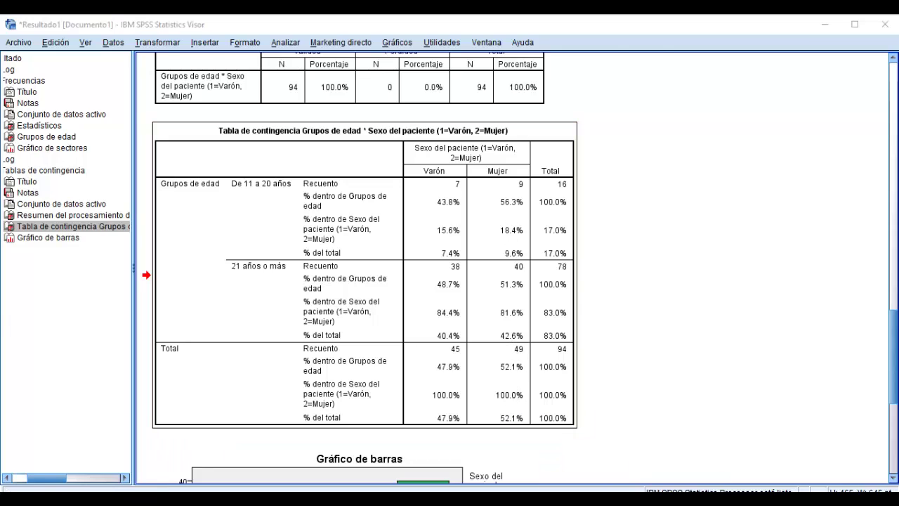
- Switch to Word and enter 18.5% as the answer to the second question
key("alt+Tab")
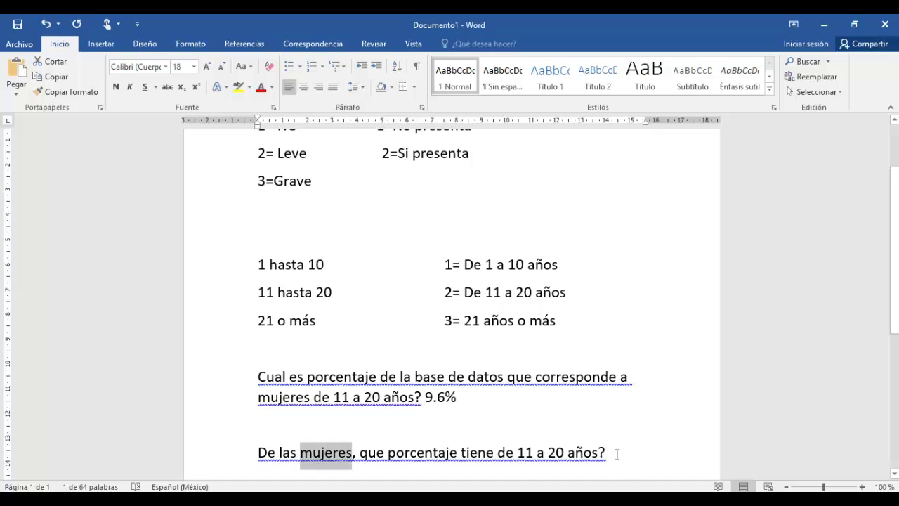
left_click(617, 454)
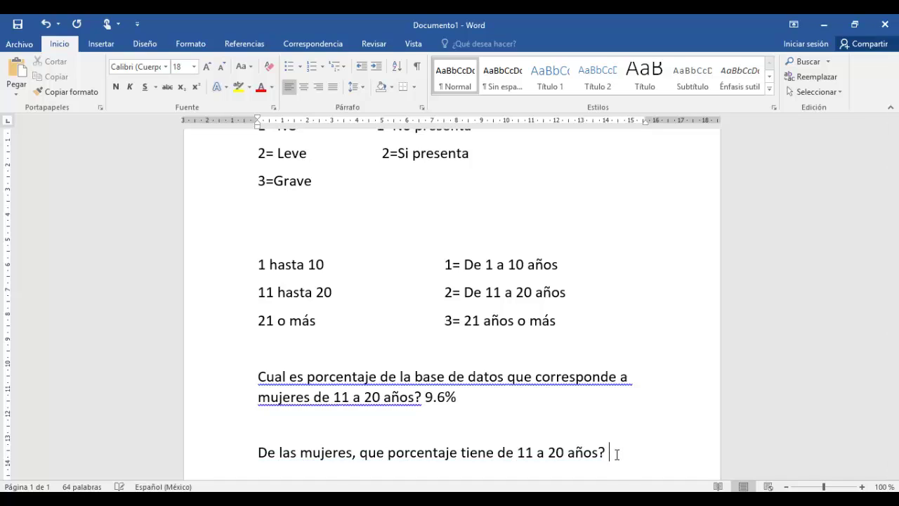
type("18.5")
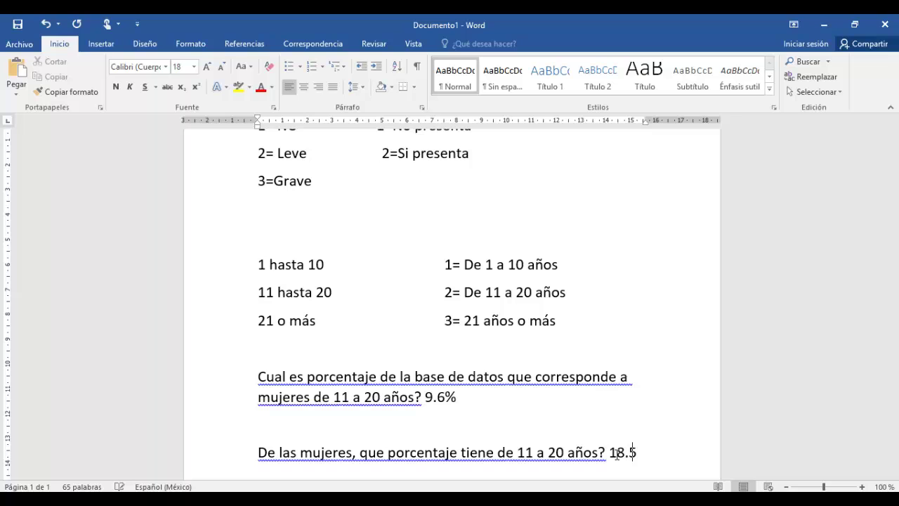
type("%")
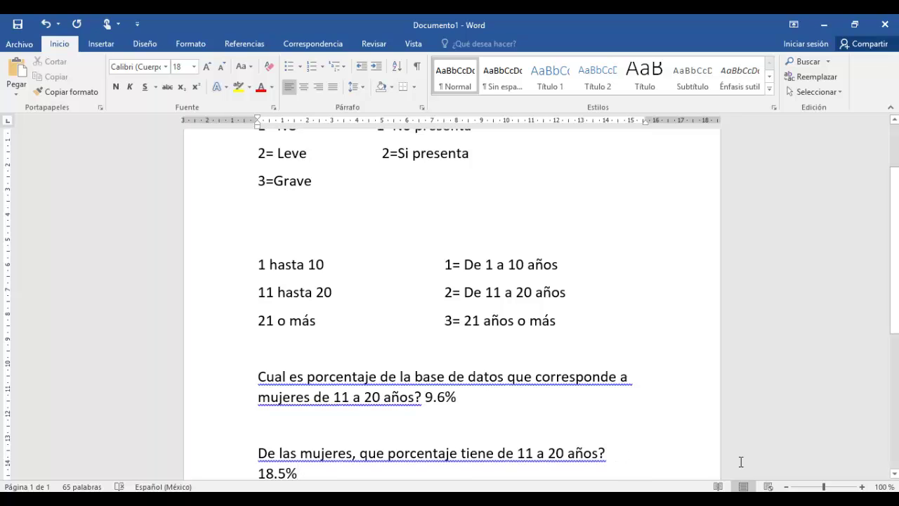
- Add a third question, "De los que tienen de 11 a 20 años, que porcentaje son mujeres?", after a blank line
key("Return")
key("Return")
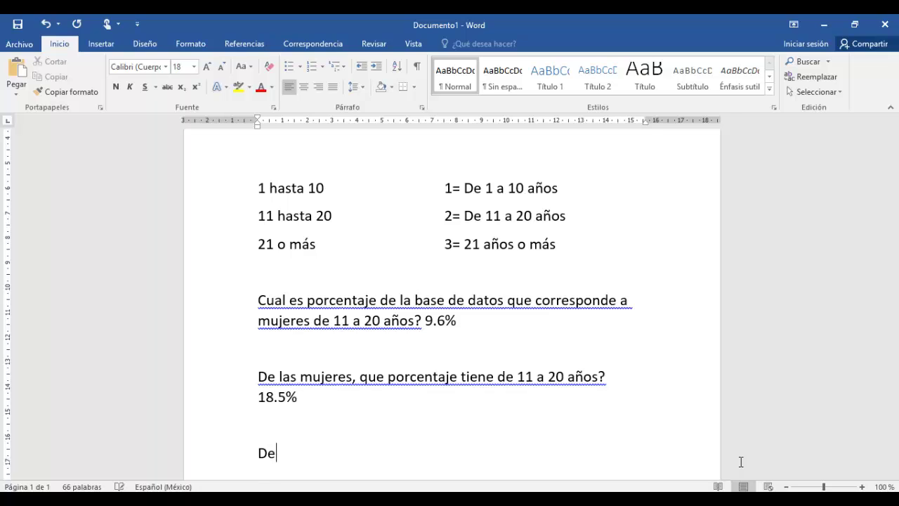
type("De los que tienen de")
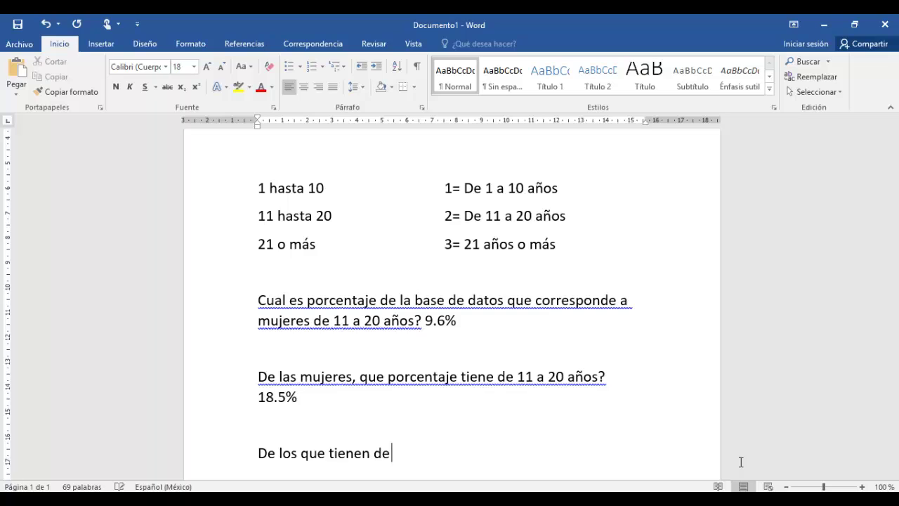
type(" 11 a 20 años")
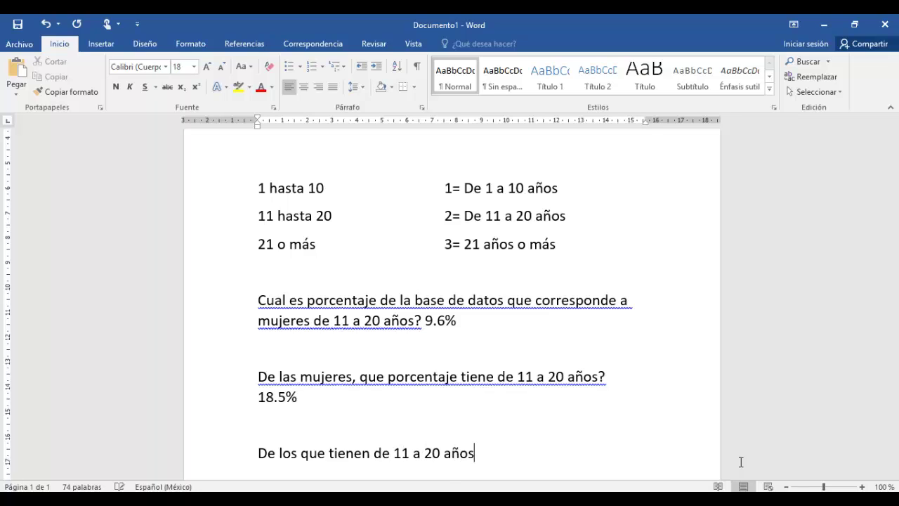
type(", que porcen")
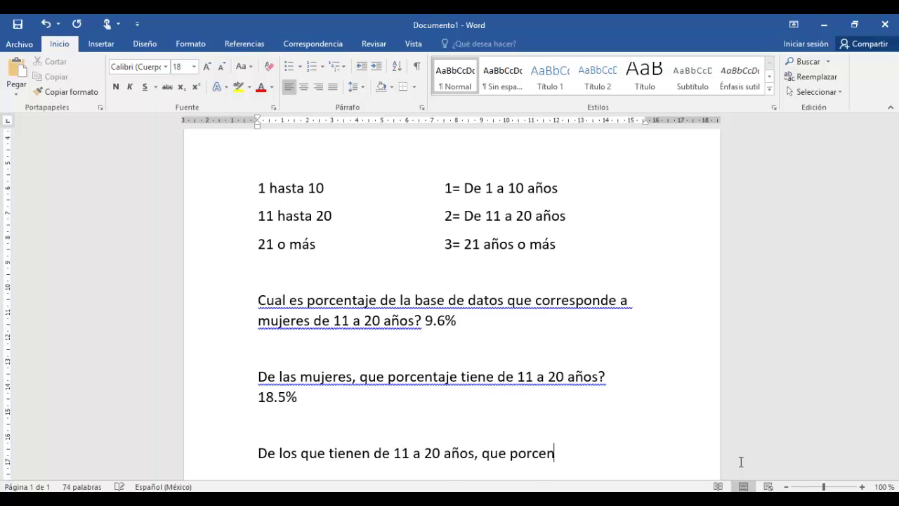
type("taje son mujere")
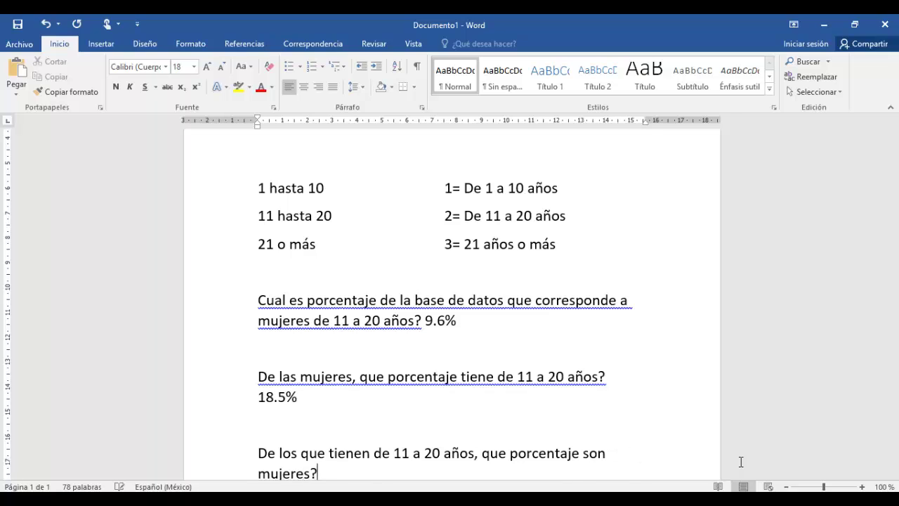
type("s?")
- Read through the third question by selecting its phrase "De los que tienen de 11 a 20 años"
scroll(895, 292, "down", 2)
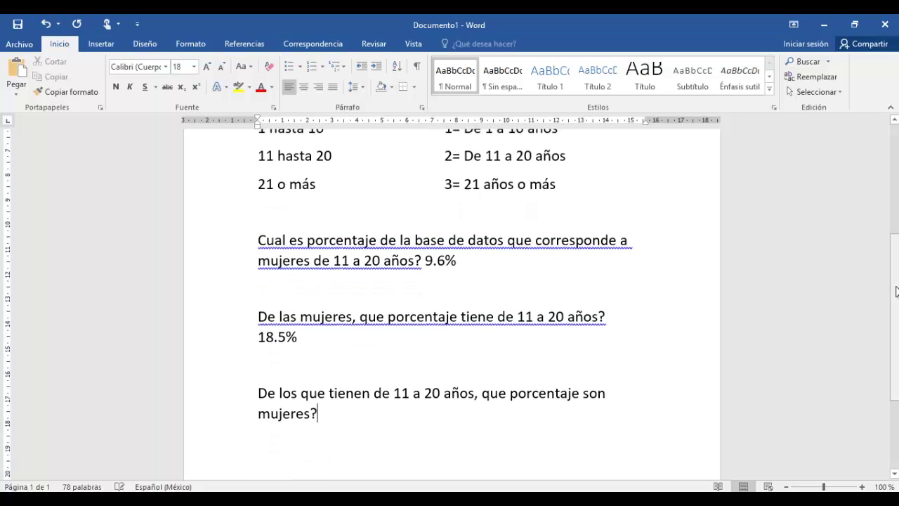
left_click_drag(268, 391, 449, 391)
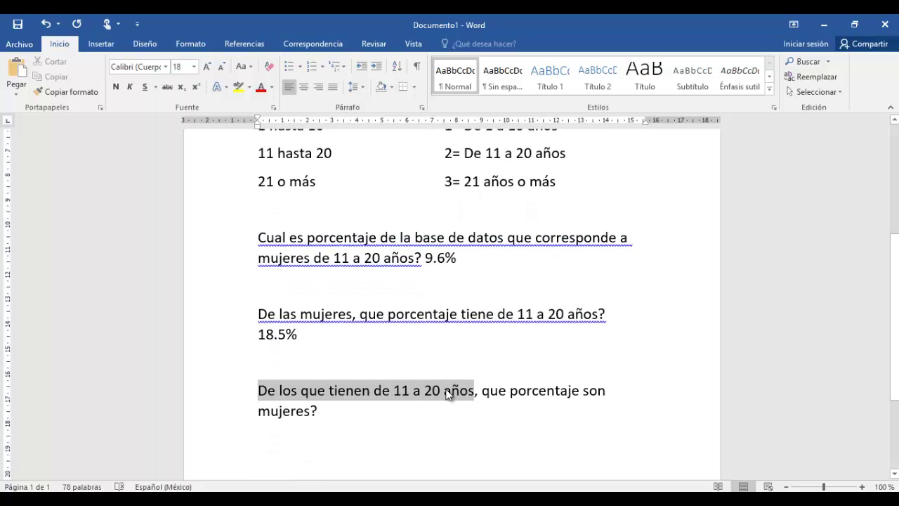
left_click(434, 390)
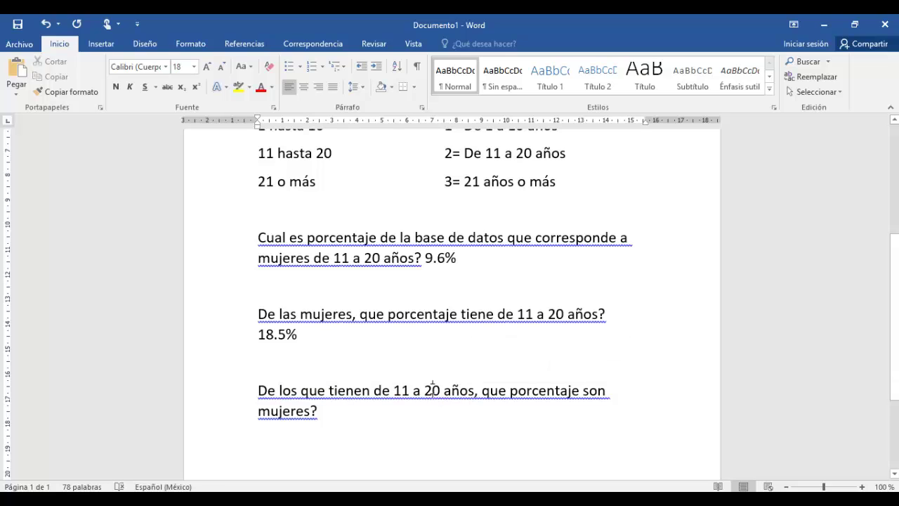
- Reread "11 a 20 años" in the third question and examine the matching row percentages in the SPSS contingency table
left_click_drag(400, 390, 470, 392)
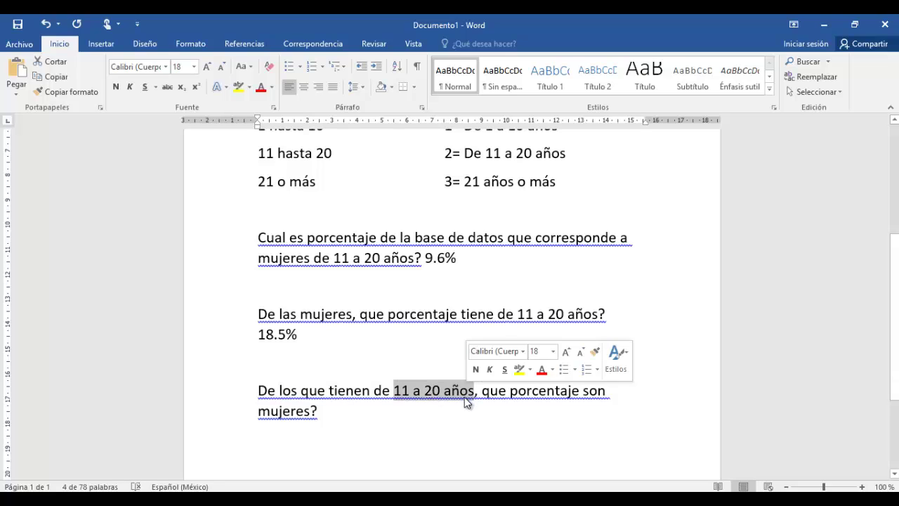
key("alt+Tab")
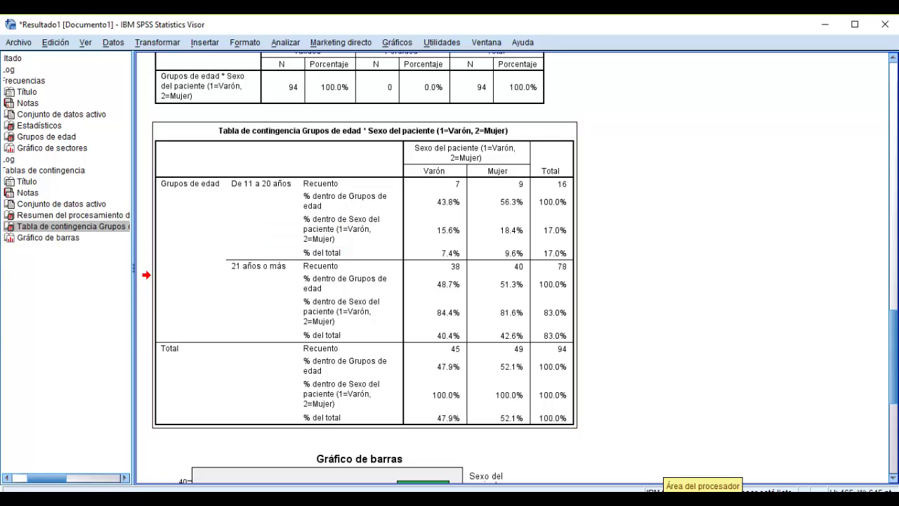
left_click(773, 491)
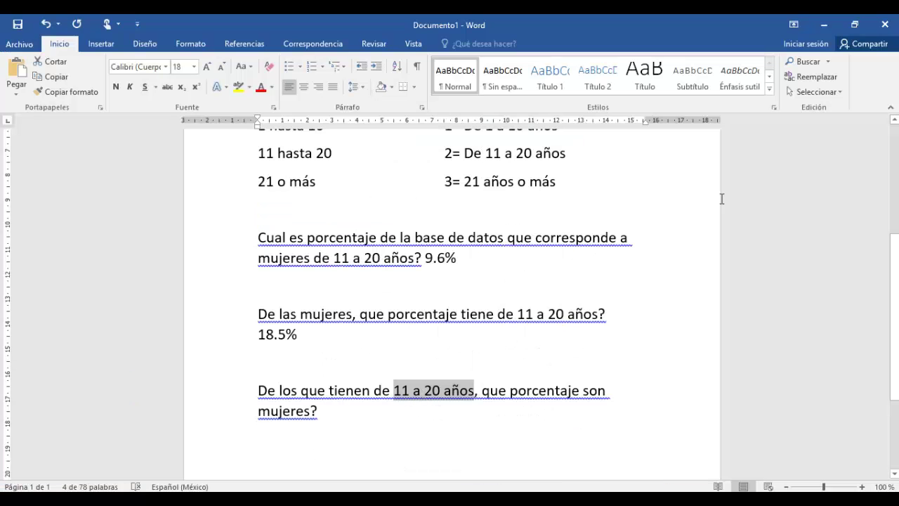
left_click(822, 25)
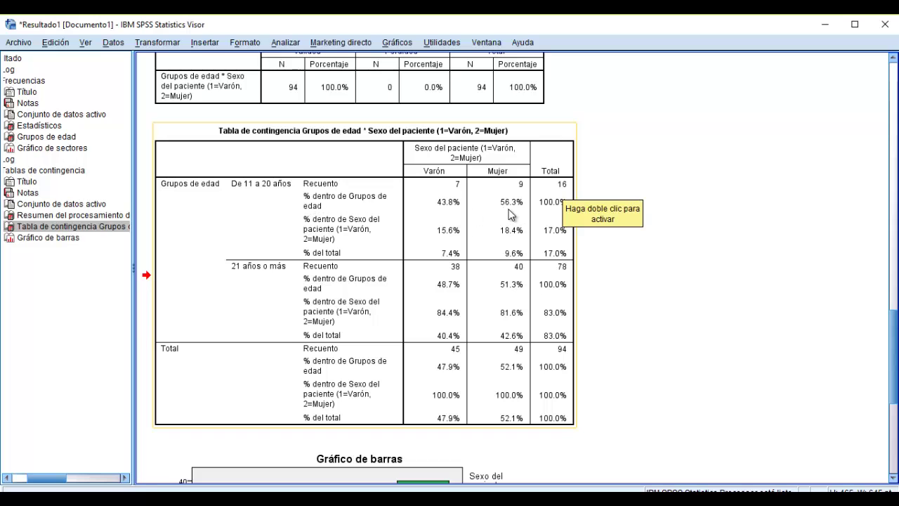
left_click(830, 22)
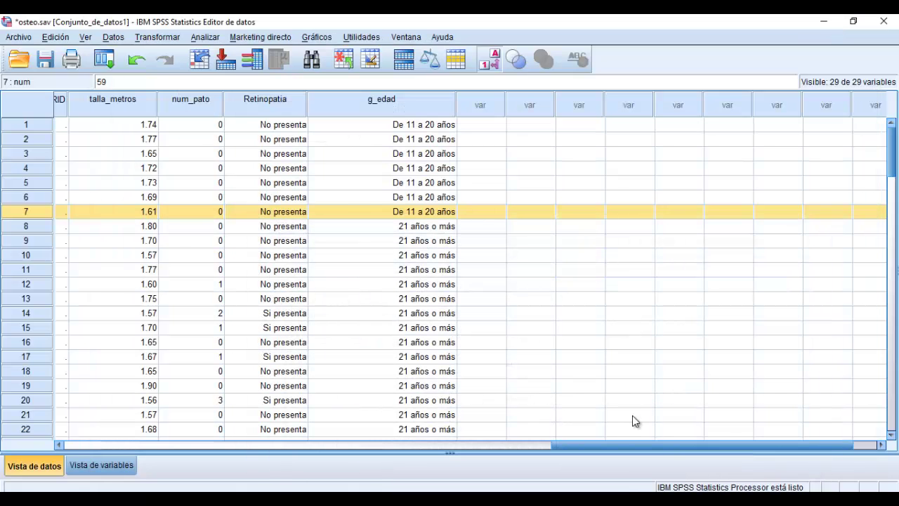
- Switch to Word and enter 53.6% as the answer to the third question, consulting the SPSS contingency table again
key("alt+Tab")
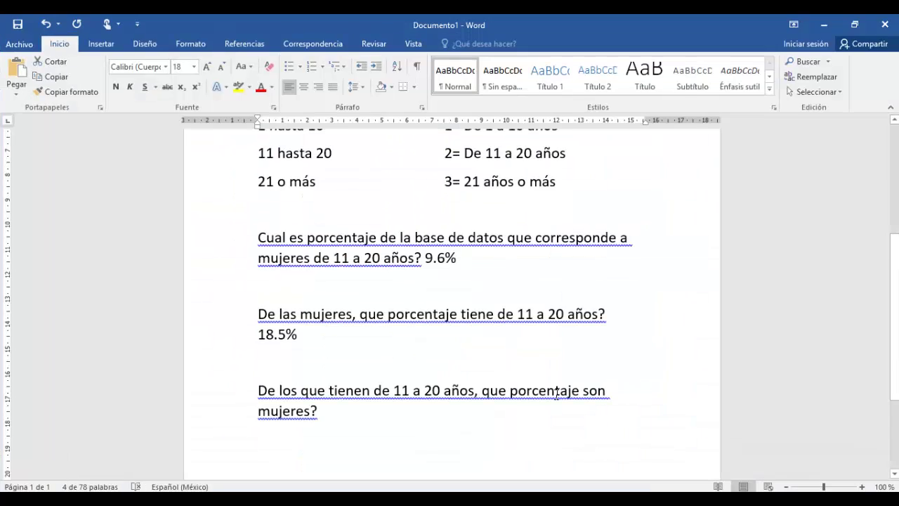
left_click(444, 430)
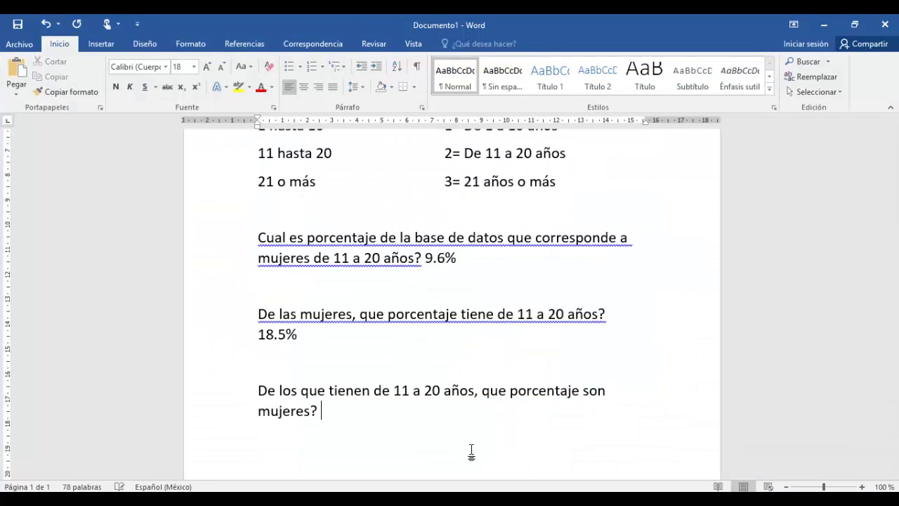
key("alt+Tab")
key("alt+Tab")
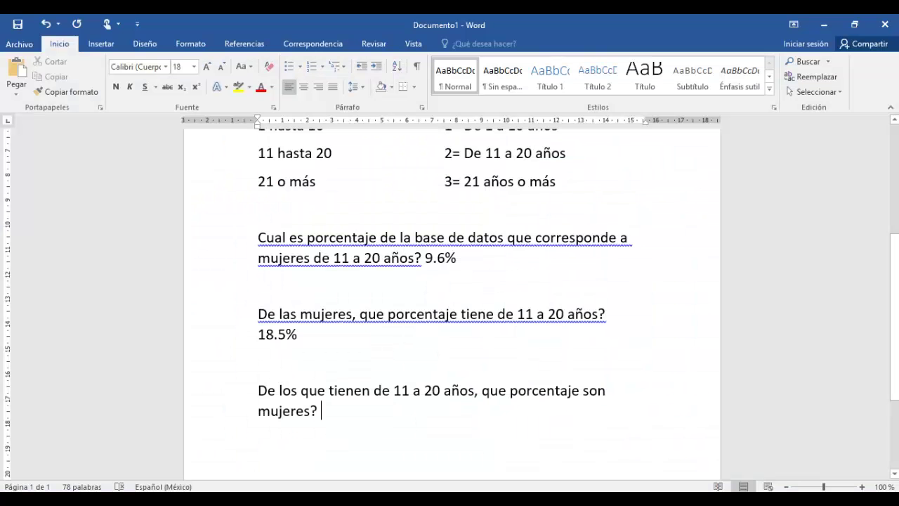
key("alt+Tab")
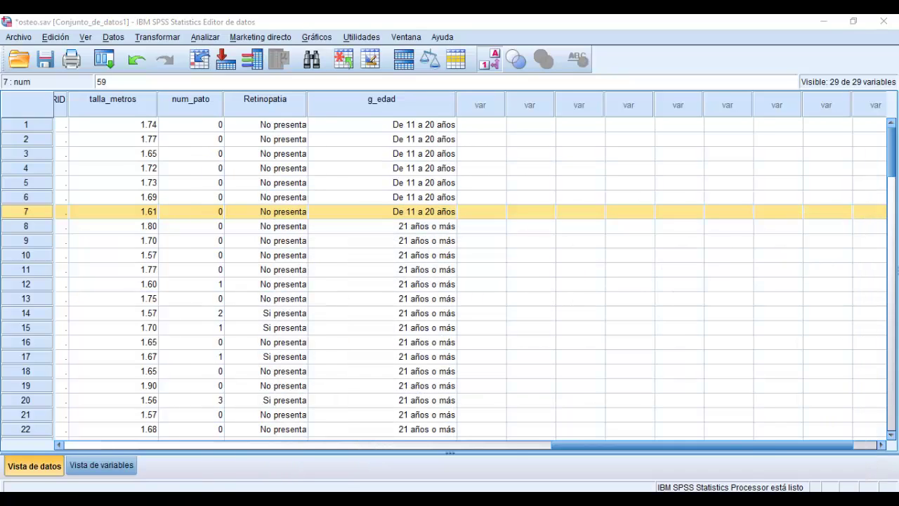
left_click(568, 454)
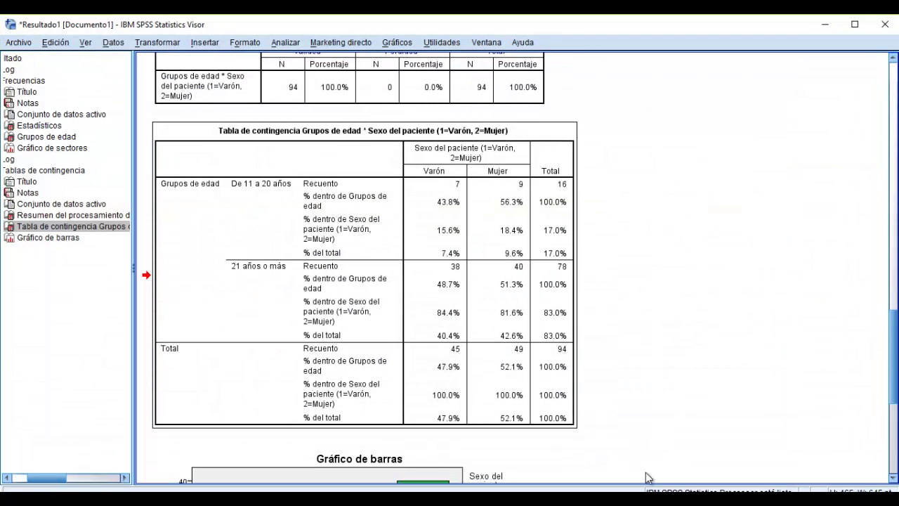
key("alt+Tab")
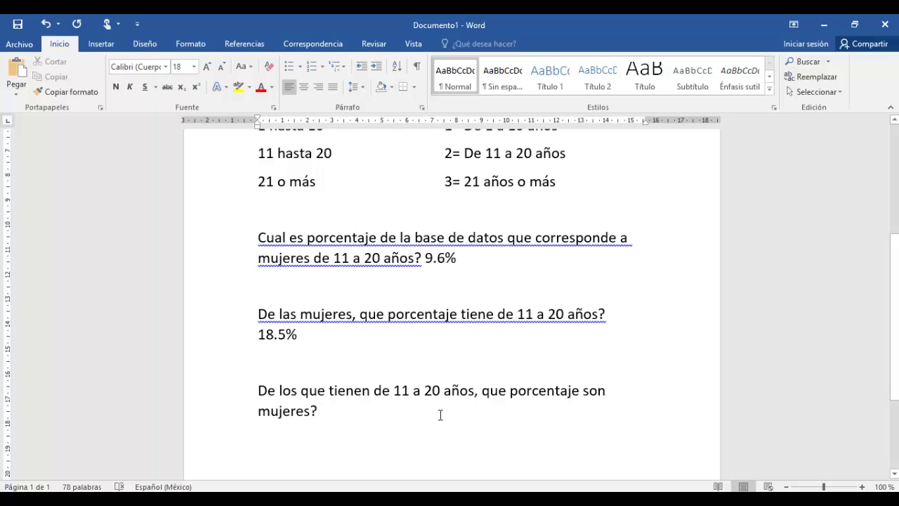
type("53.")
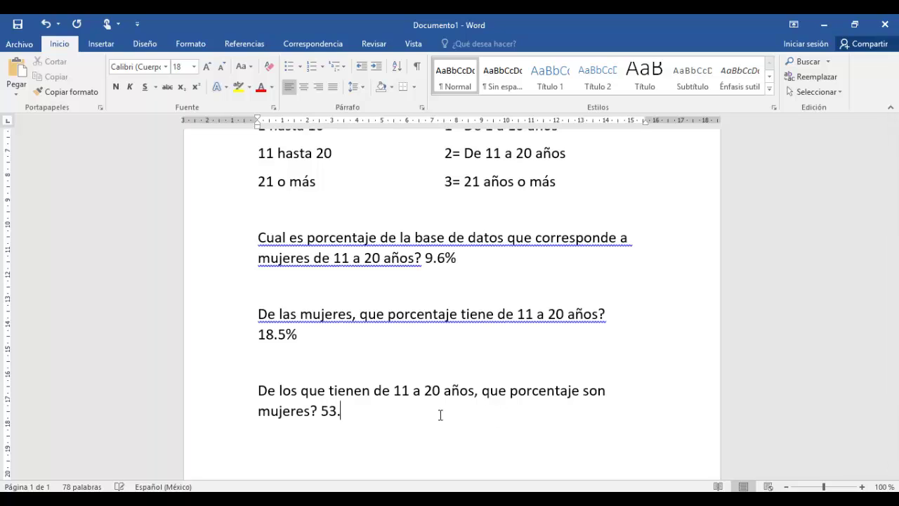
type("6%")
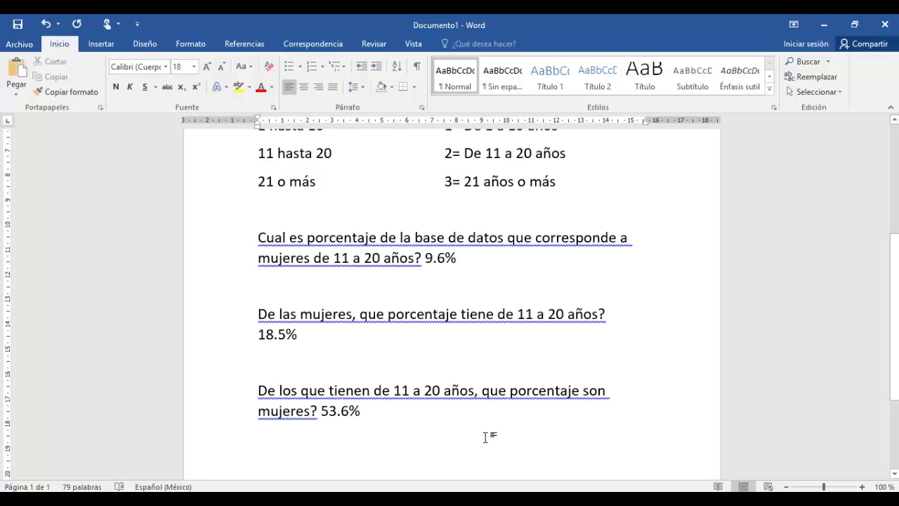
- Review the answered questions by selecting "11 a 20 años" in the third question and the answer to the first
left_click_drag(414, 388, 463, 392)
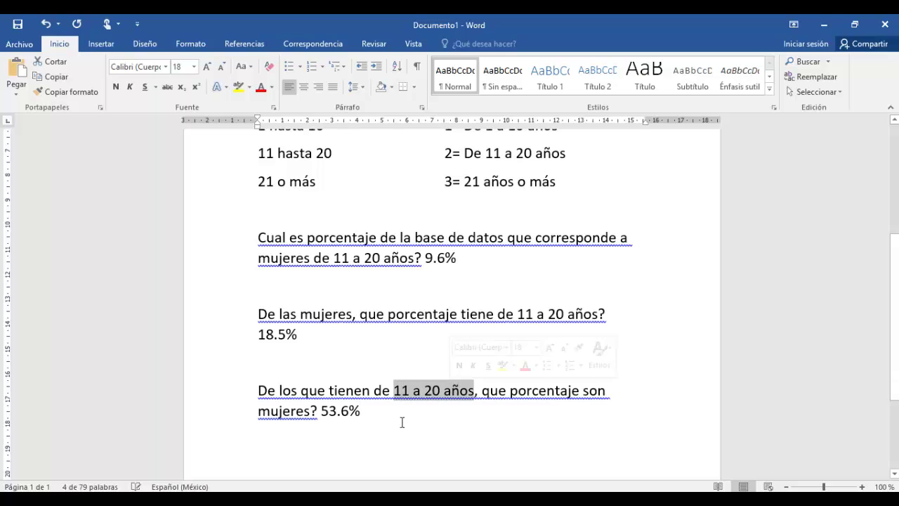
left_click(401, 423)
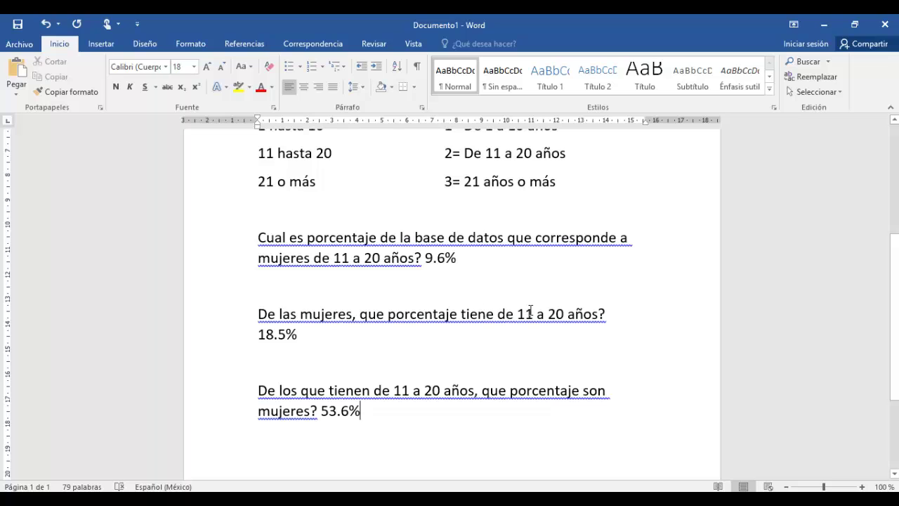
left_click_drag(431, 261, 455, 260)
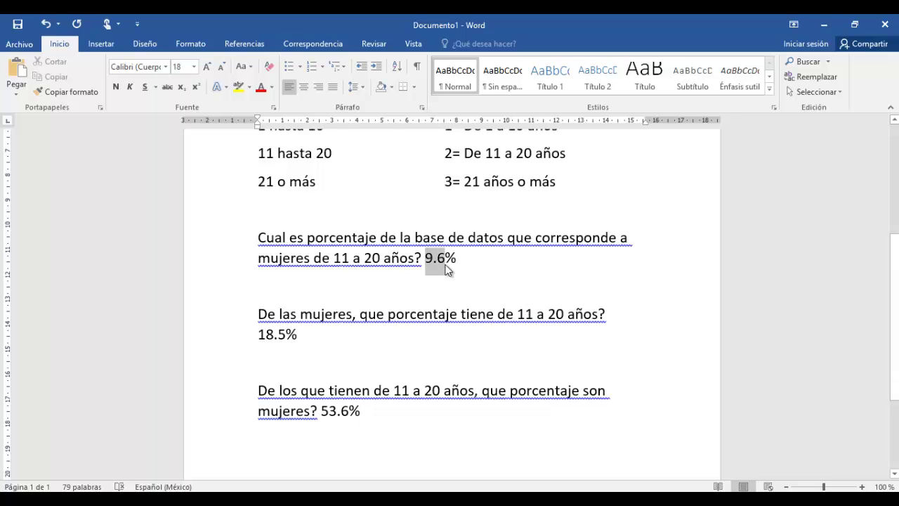
left_click(391, 261)
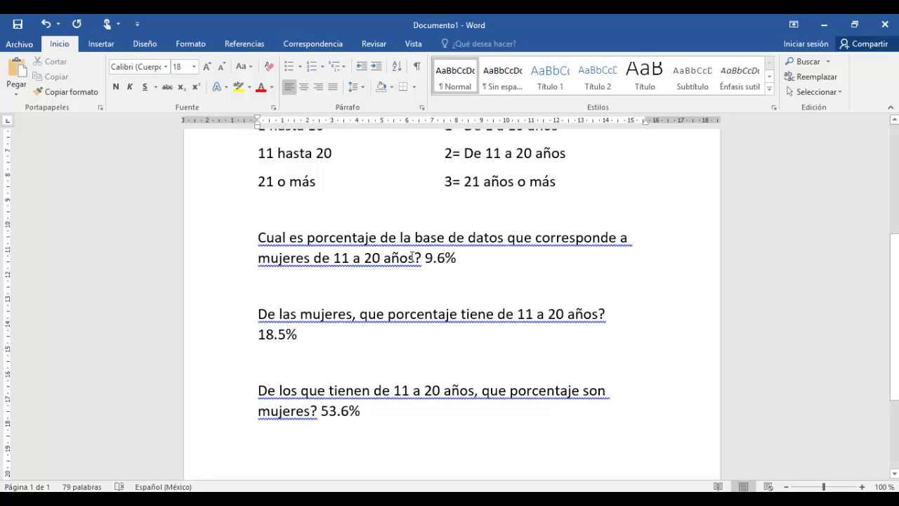
- Switch to the SPSS output, open the bar chart below the contingency table for editing, and show data labels on its bars
left_click(824, 24)
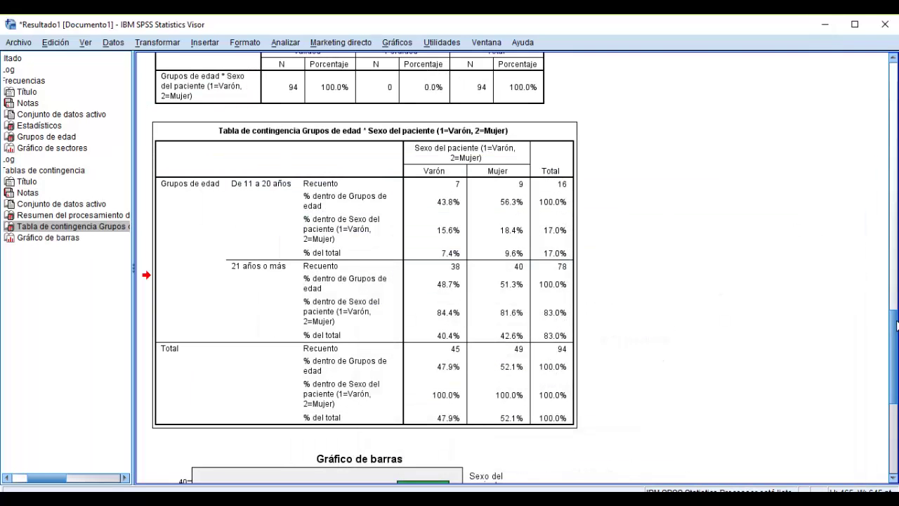
scroll(501, 405, "down", 5)
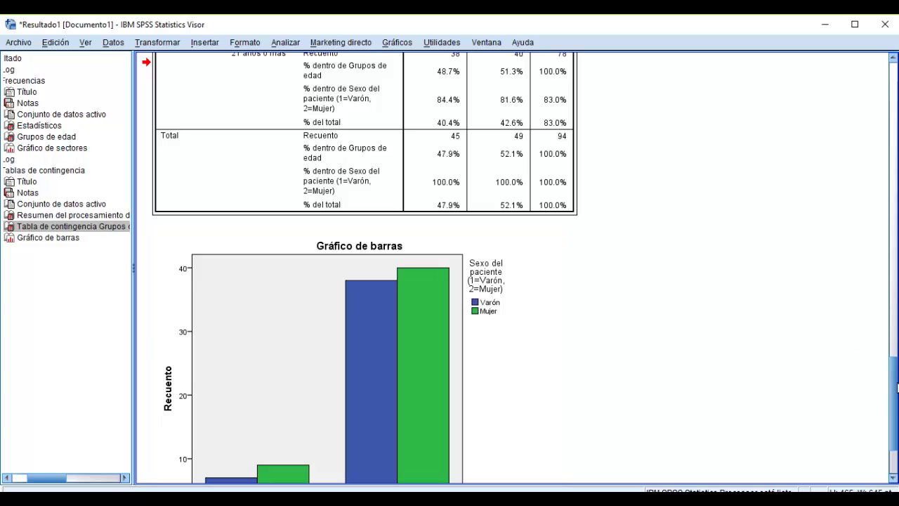
left_click_drag(895, 384, 893, 401)
double_click(346, 323)
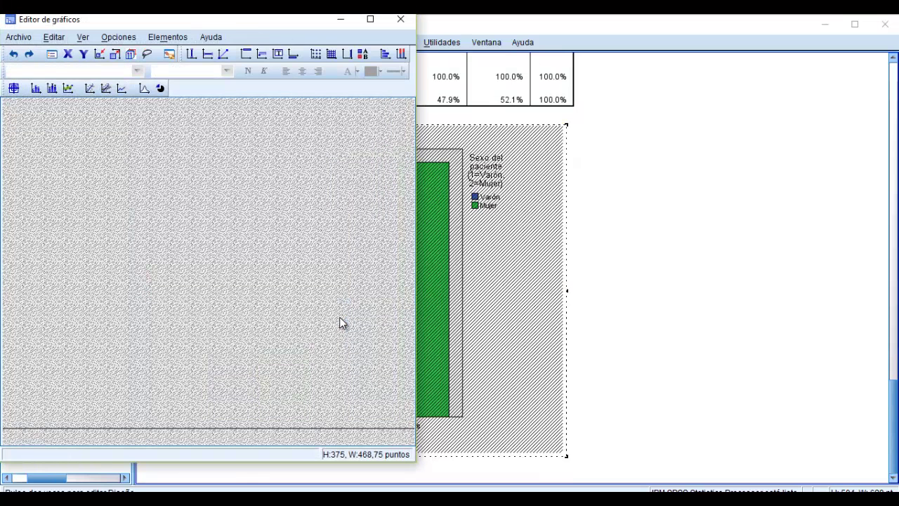
left_click(36, 88)
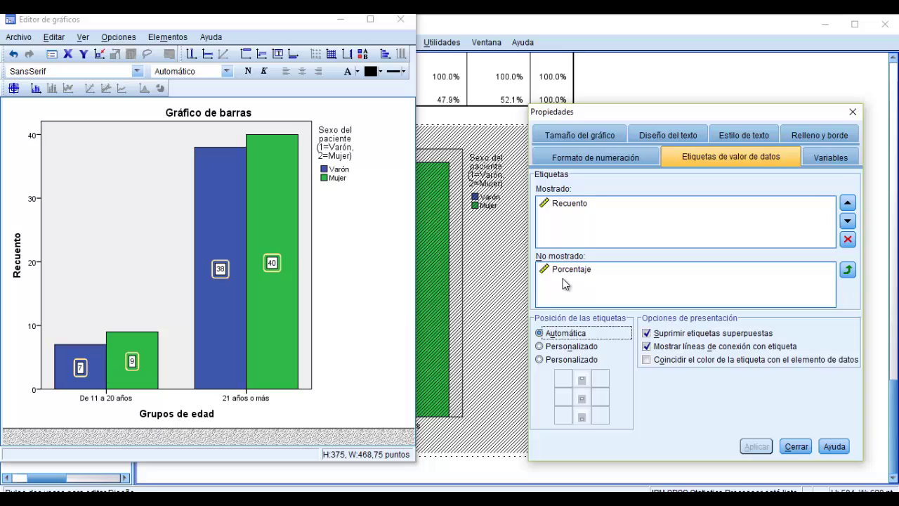
- Add Porcentaje to the displayed data labels alongside Recuento, apply the change, and close the chart editor
left_click(566, 204)
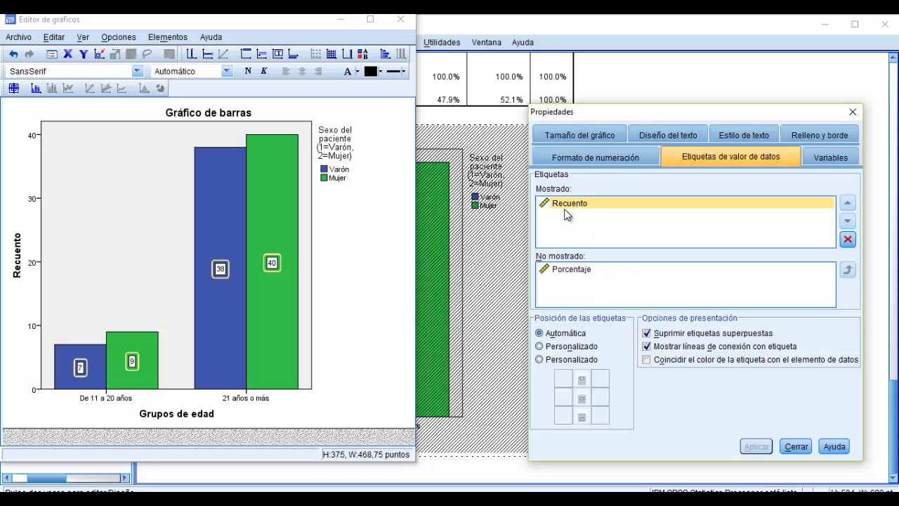
left_click(573, 273)
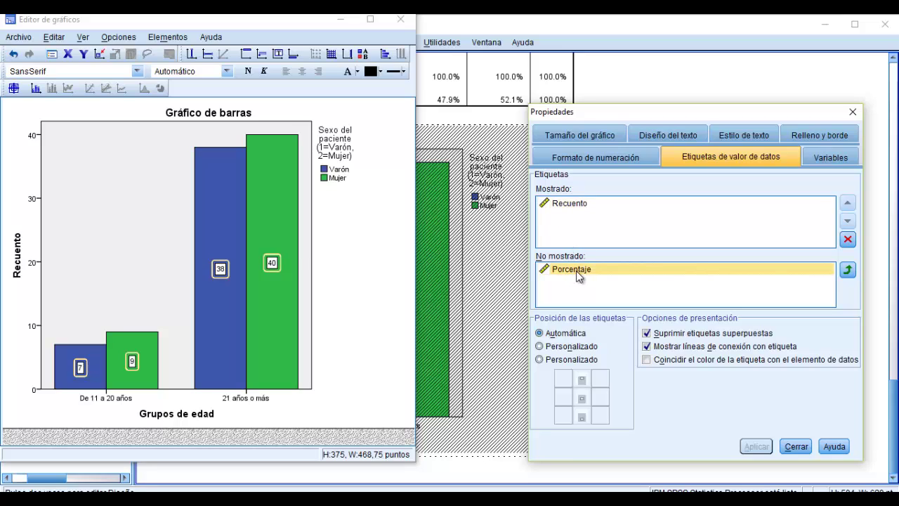
left_click_drag(583, 271, 577, 227)
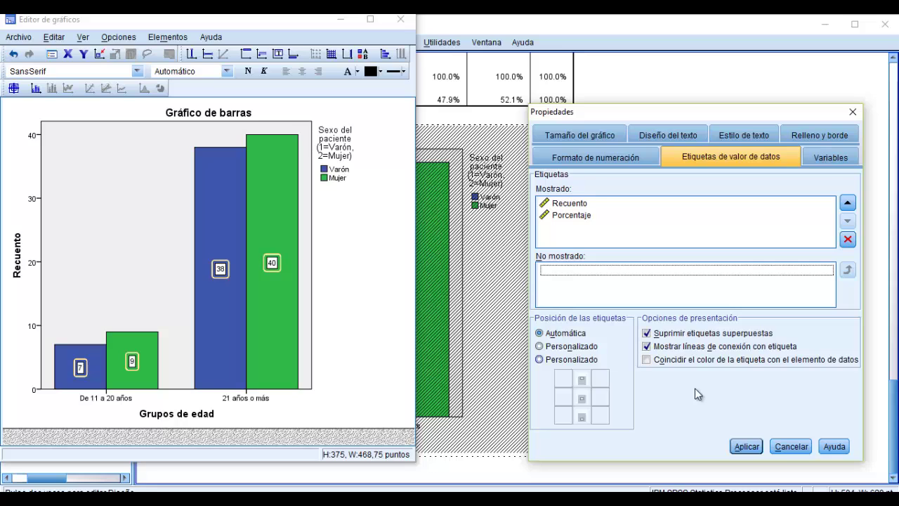
left_click(737, 443)
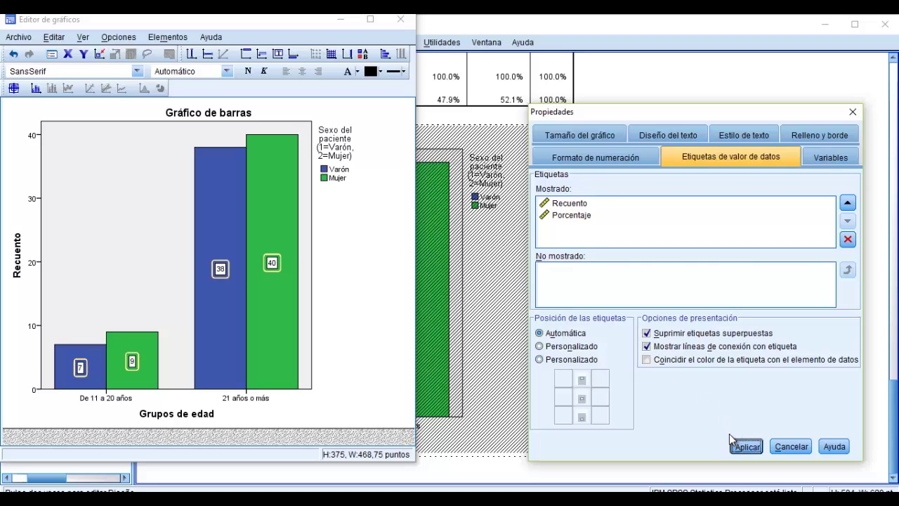
left_click(791, 447)
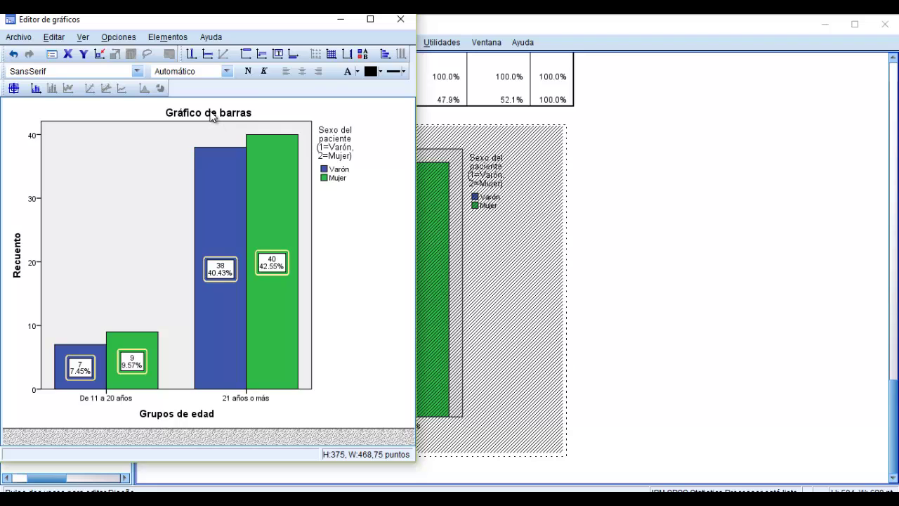
left_click(401, 19)
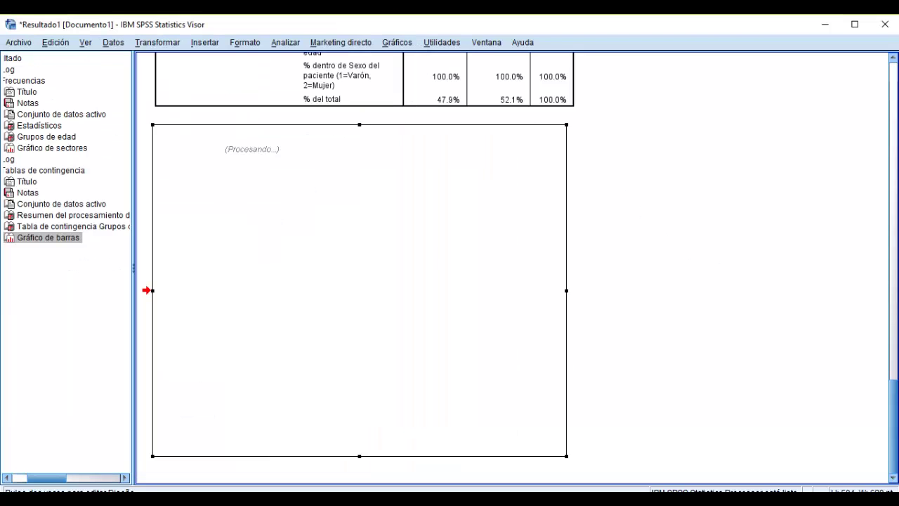
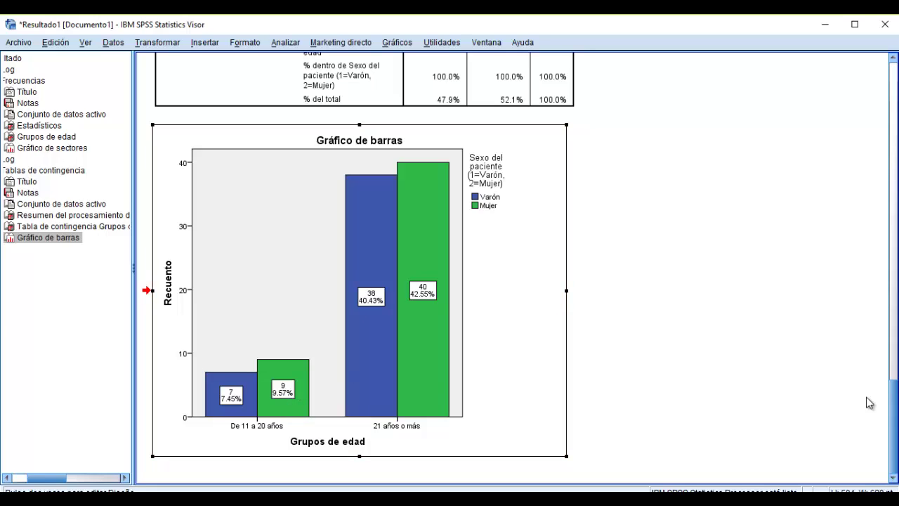
- Compare the first question's answer in Word with the bar chart's percentage labels in the SPSS output
key("alt+Tab")
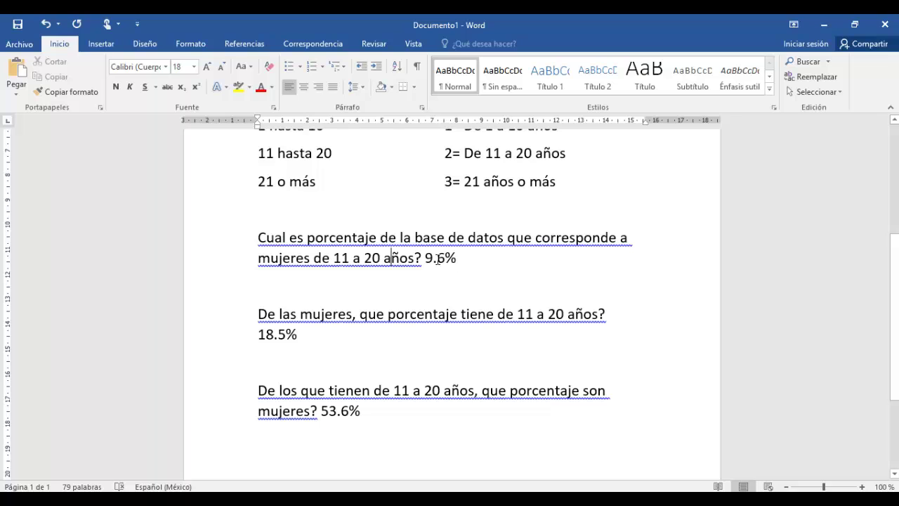
left_click(391, 258)
left_click(824, 25)
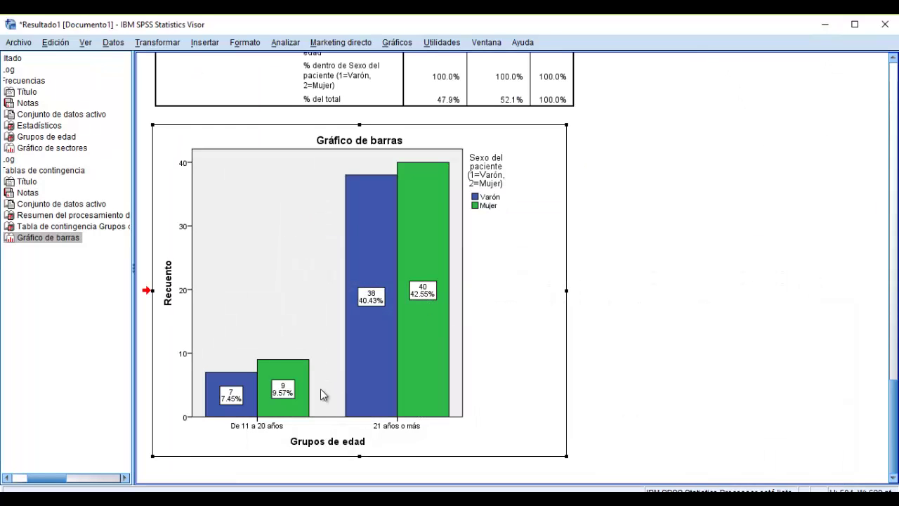
mouse_move(896, 385)
left_mouse_down()
mouse_move(894, 338)
mouse_move(894, 392)
left_mouse_up()
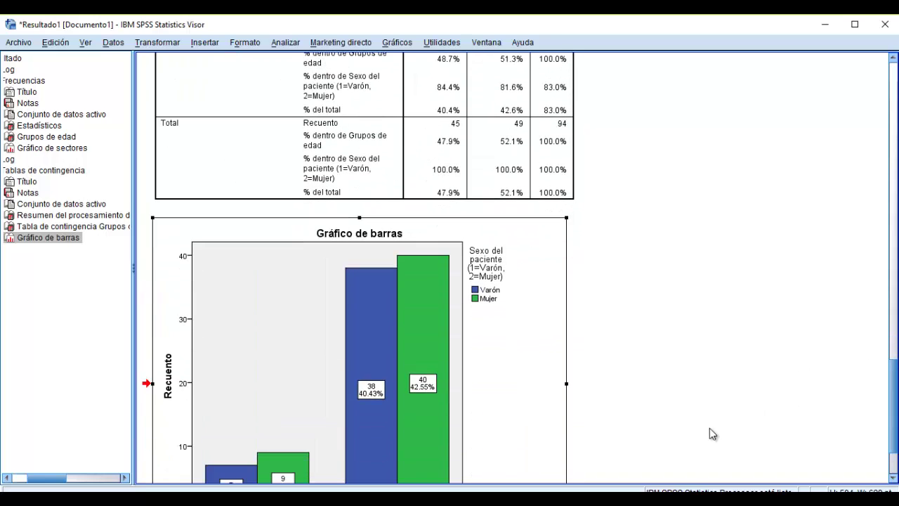
- Switch to Ejercicios SPSS.pdf in Adobe Reader, read exercises 3 to 5, and return to the Word document
left_click(826, 26)
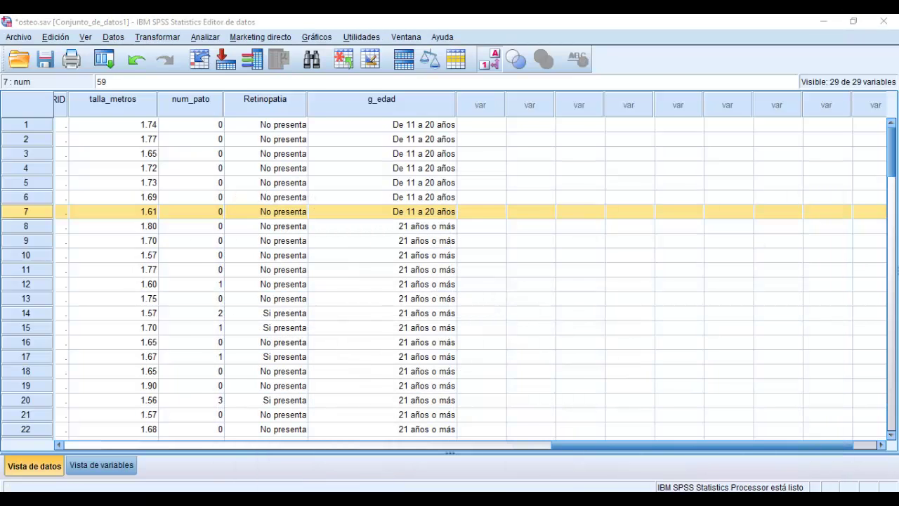
left_click(824, 21)
left_click_drag(578, 390, 609, 159)
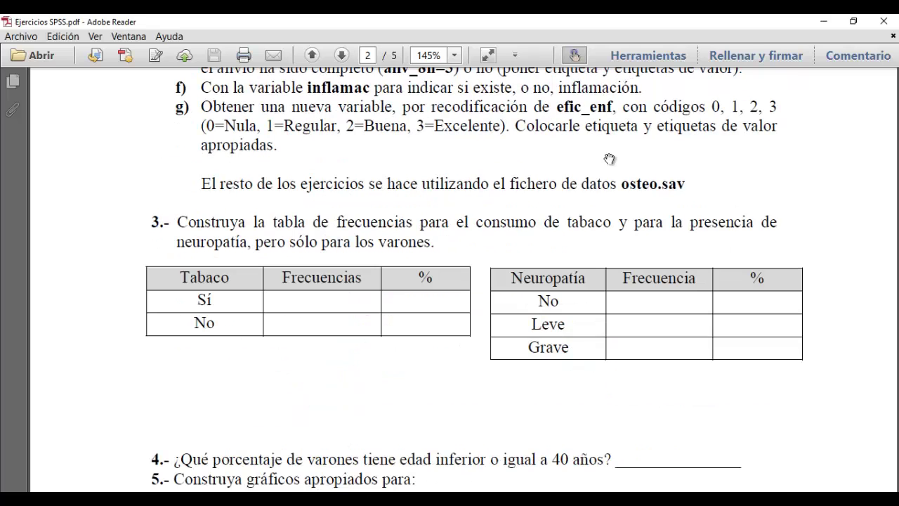
scroll(562, 119, "down", 3)
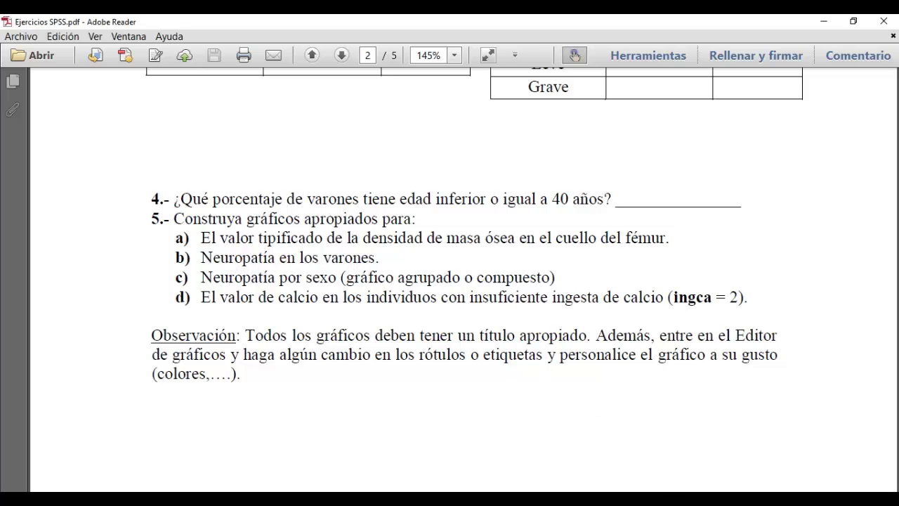
key("alt+Tab")
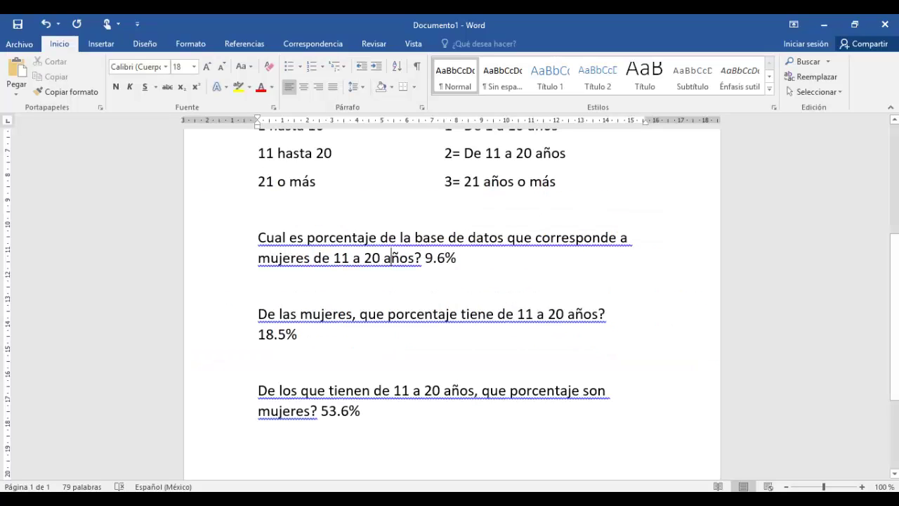
- Review the contingency table of Grupos de edad by Sexo in the SPSS output, check exercise 5 in the PDF, and return to the data editor
left_click(534, 414)
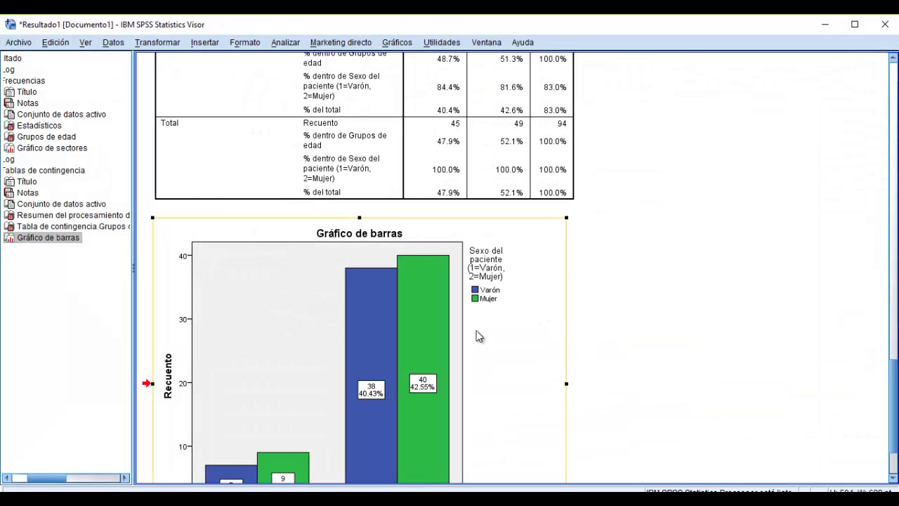
left_click(894, 325)
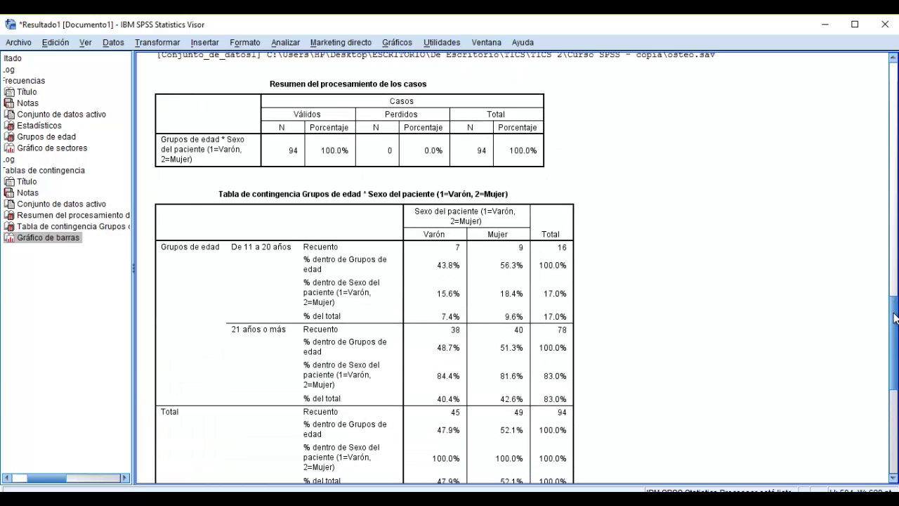
scroll(602, 248, "up", 1)
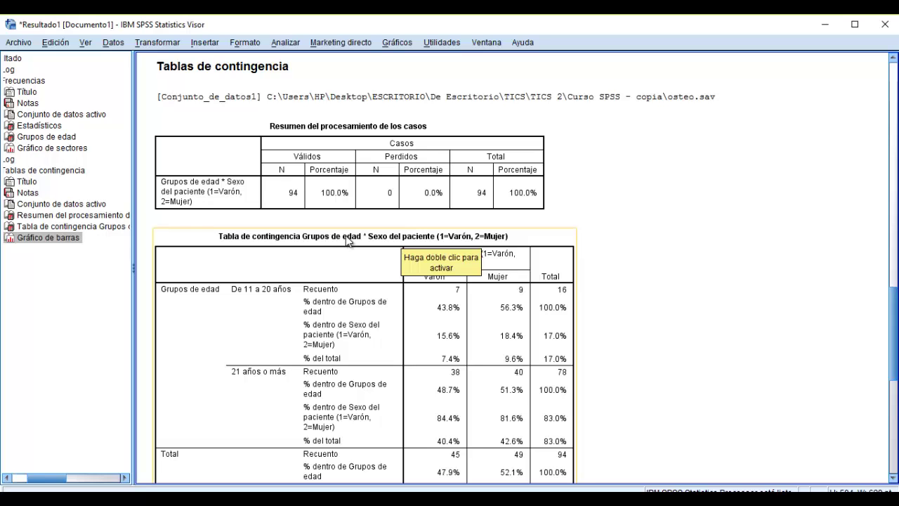
left_click(823, 21)
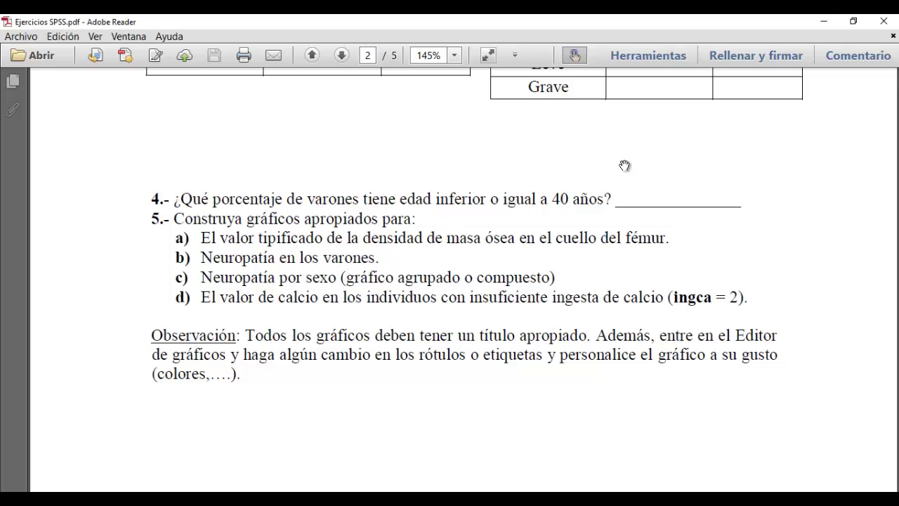
left_click(825, 25)
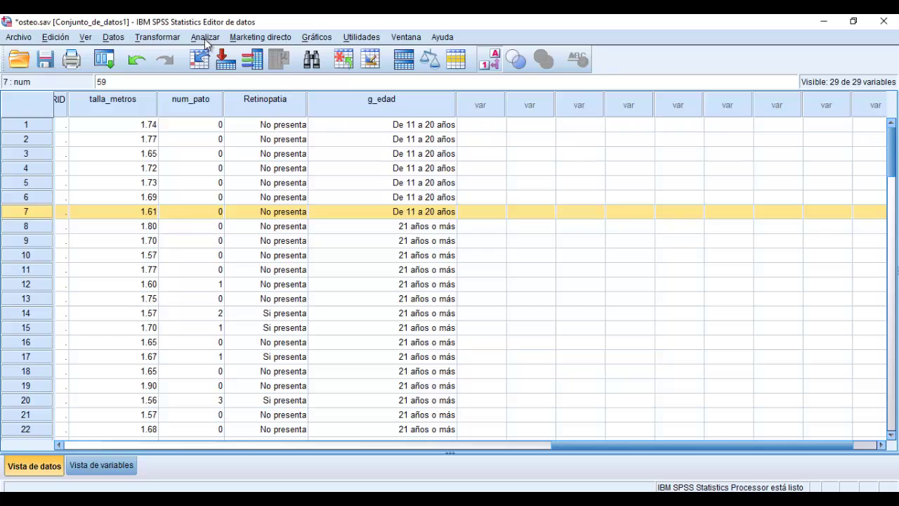
- Start Seleccionar casos, choose to select cases that satisfy a condition, and open the condition editor
left_click(120, 37)
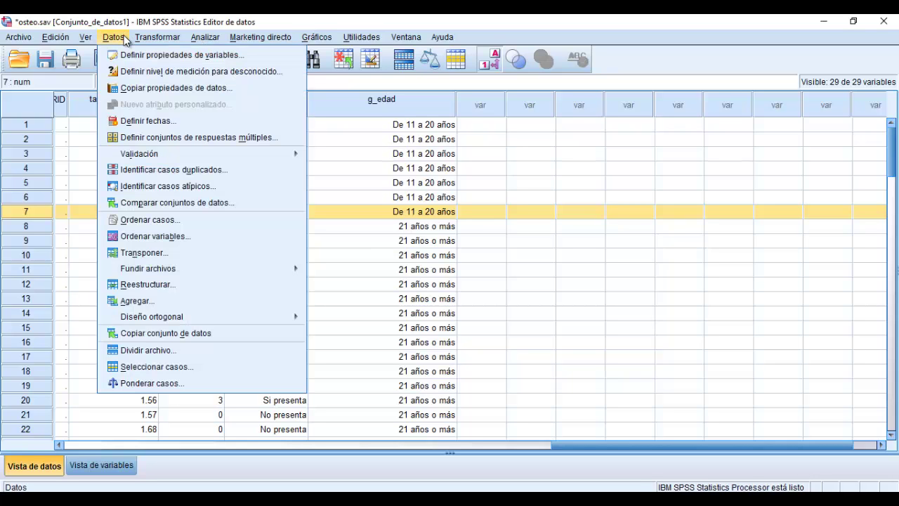
left_click(150, 366)
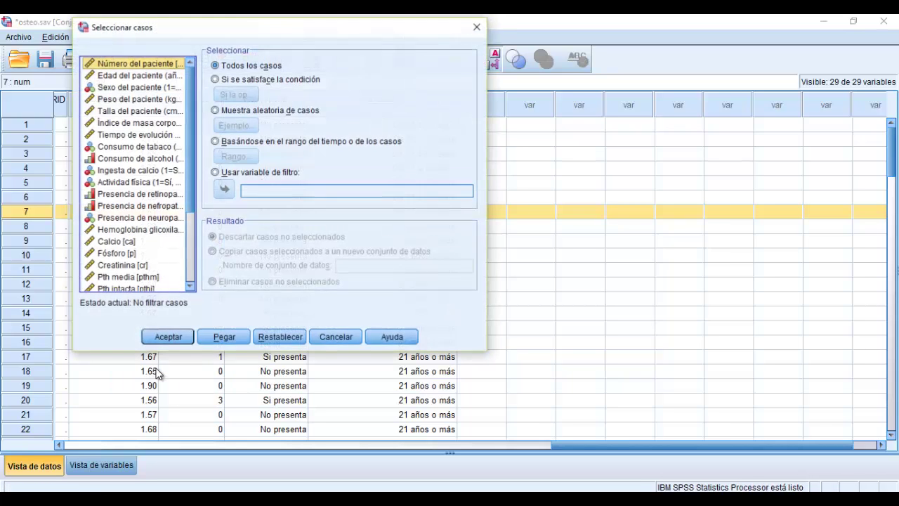
left_click(225, 80)
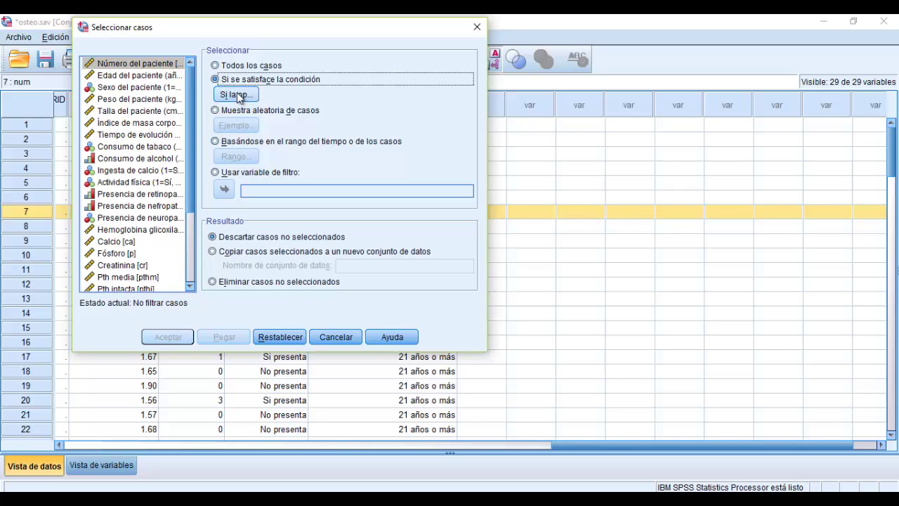
left_click(237, 94)
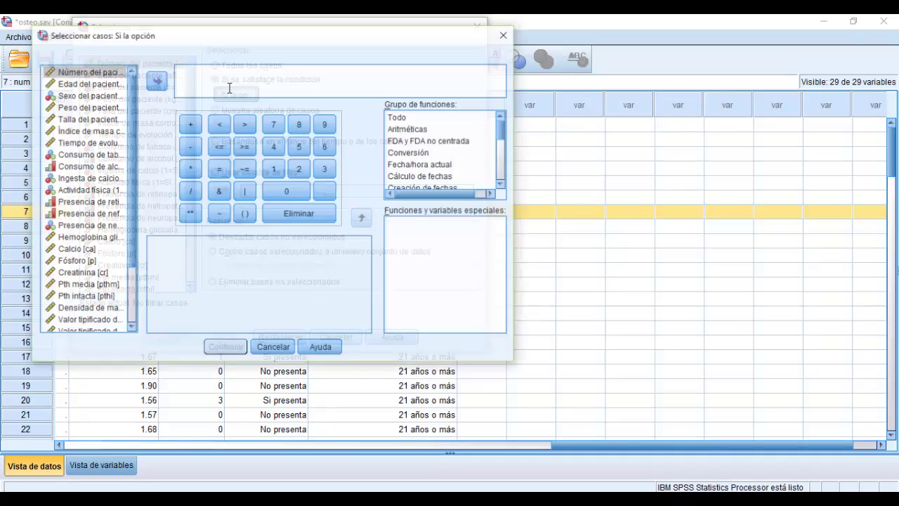
mouse_move(131, 117)
left_mouse_down()
mouse_move(130, 151)
mouse_move(126, 103)
left_mouse_up()
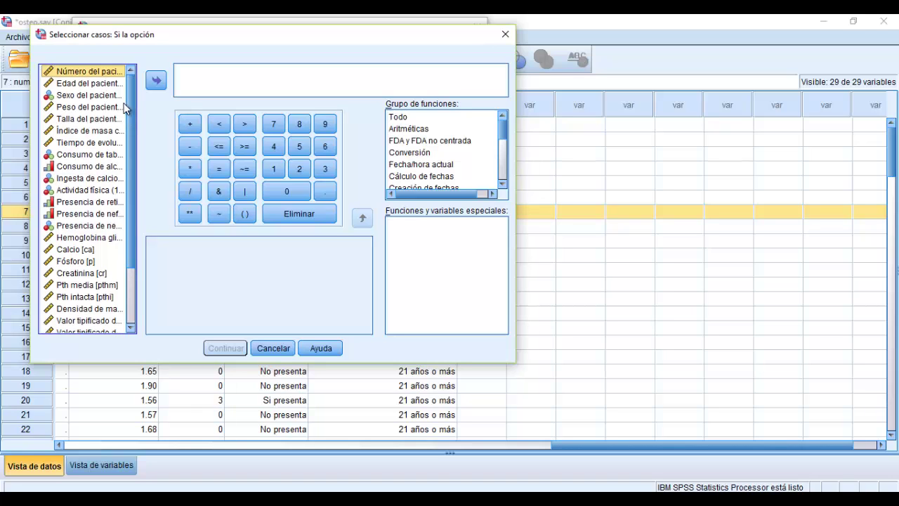
left_click_drag(132, 141, 137, 218)
left_click(116, 149)
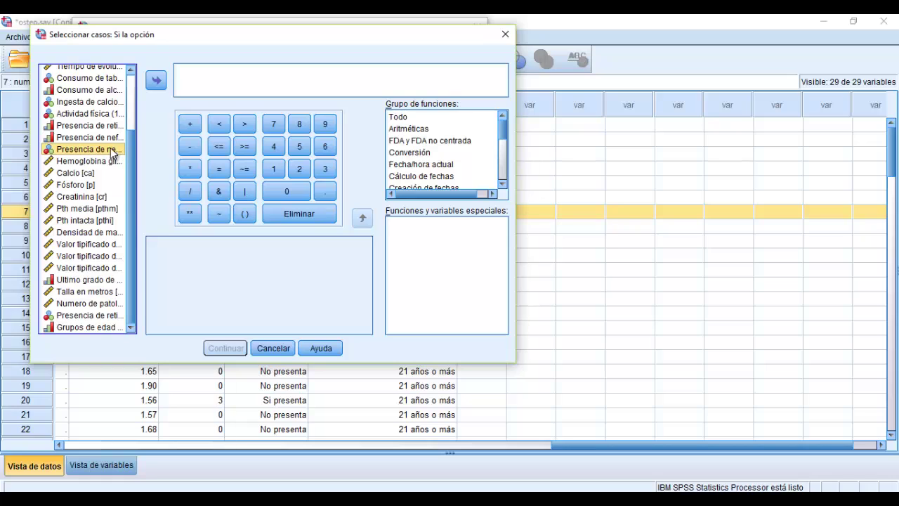
left_click(156, 82)
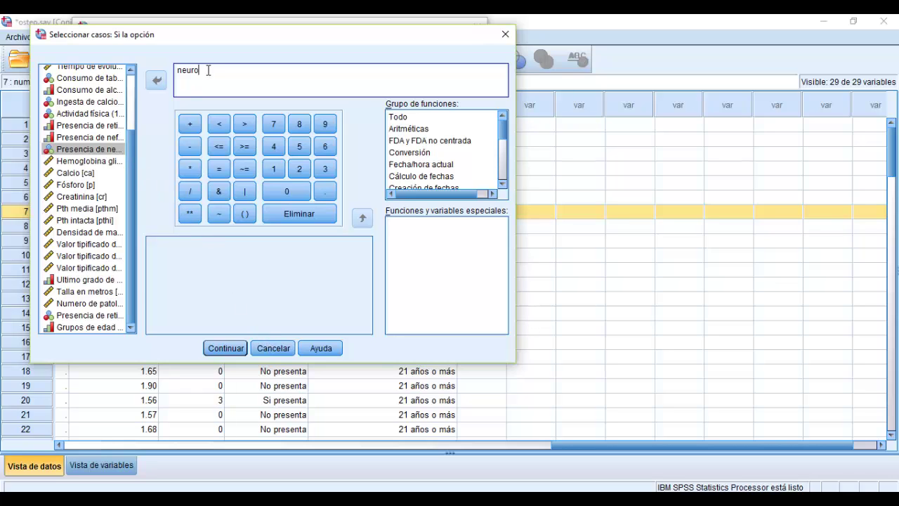
key("BackSpace")
key("BackSpace")
key("BackSpace")
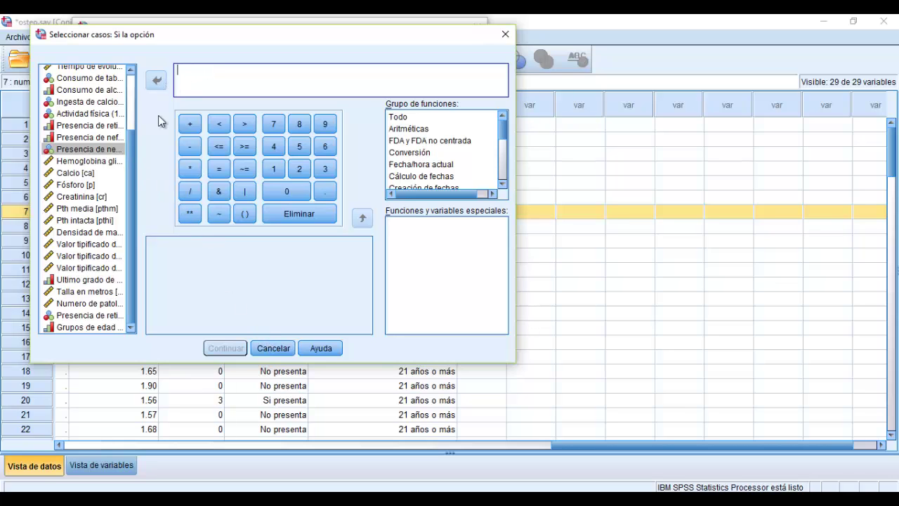
- Define the case selection condition as sexo = 1 and apply the filter to the dataset
left_click_drag(132, 146, 132, 90)
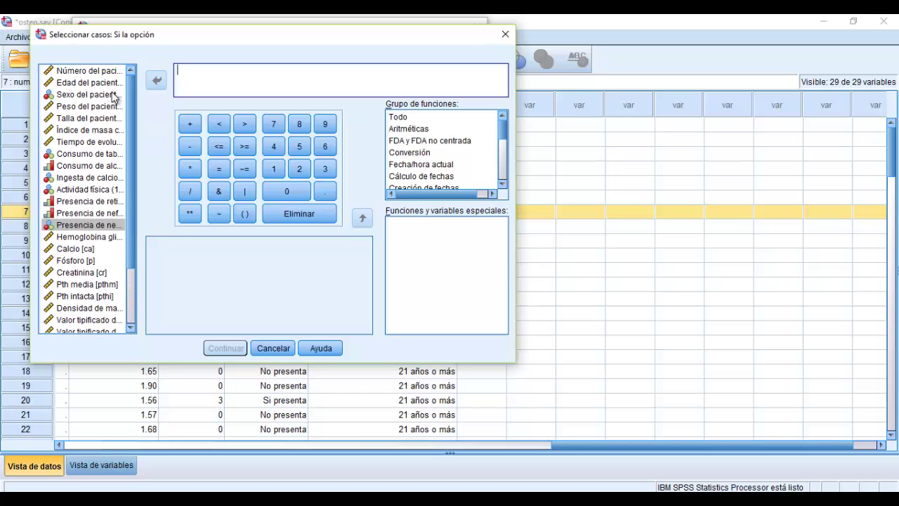
double_click(112, 96)
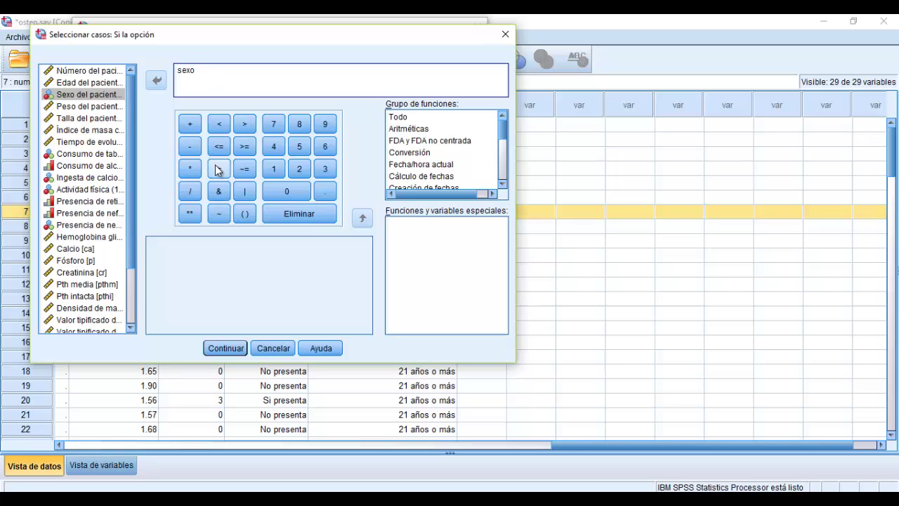
left_click(116, 97)
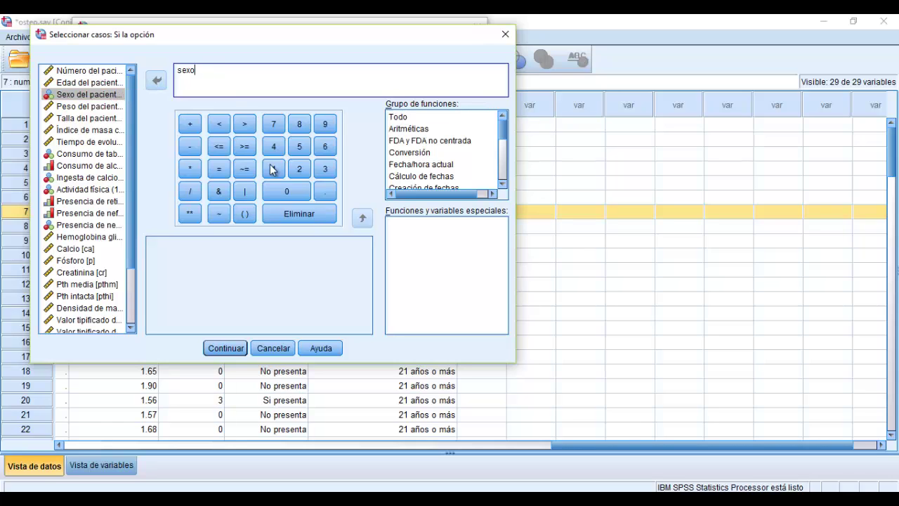
left_click(218, 169)
left_click(273, 170)
left_click(274, 169)
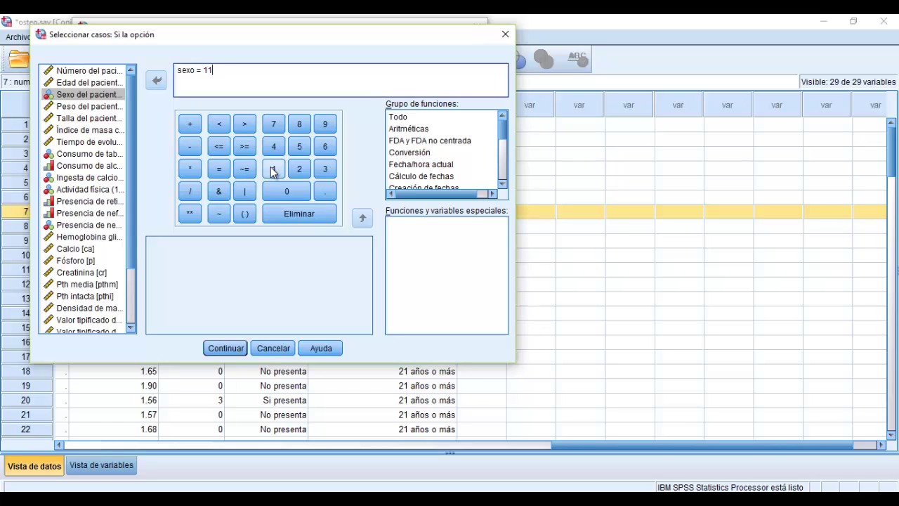
key("BackSpace")
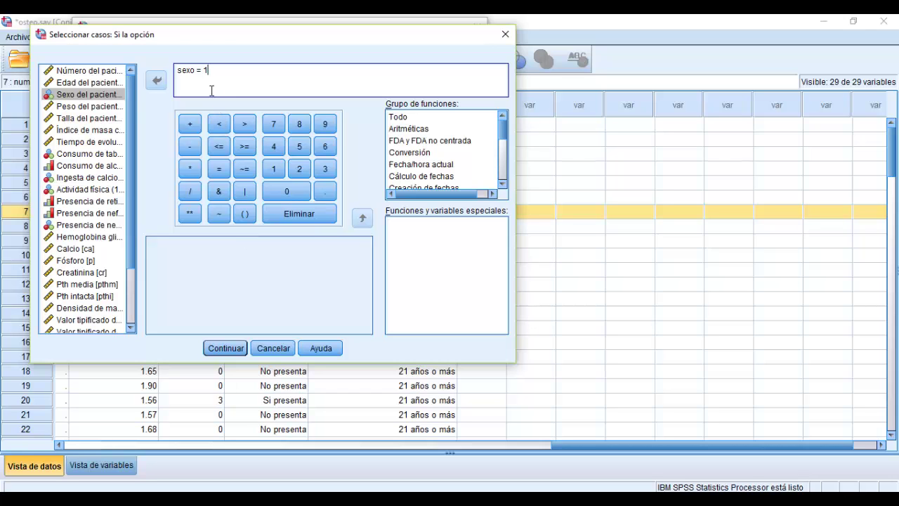
left_click(225, 348)
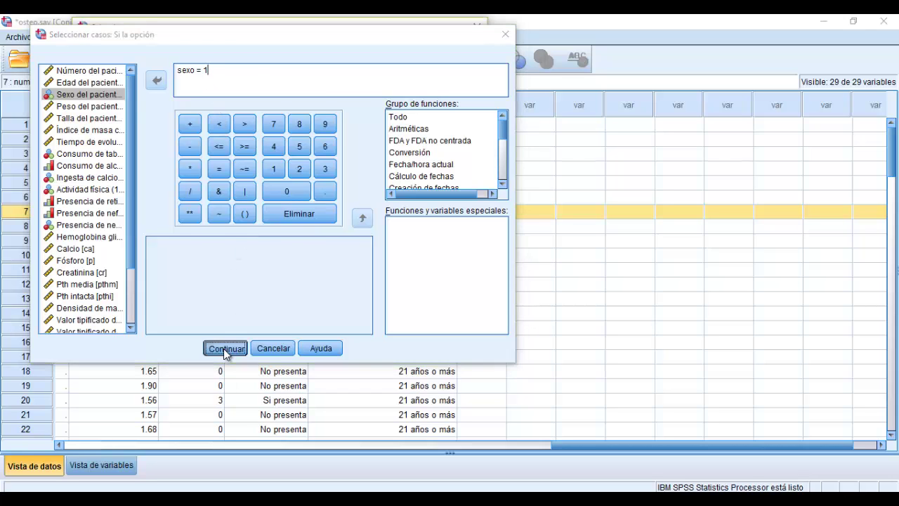
left_click(184, 339)
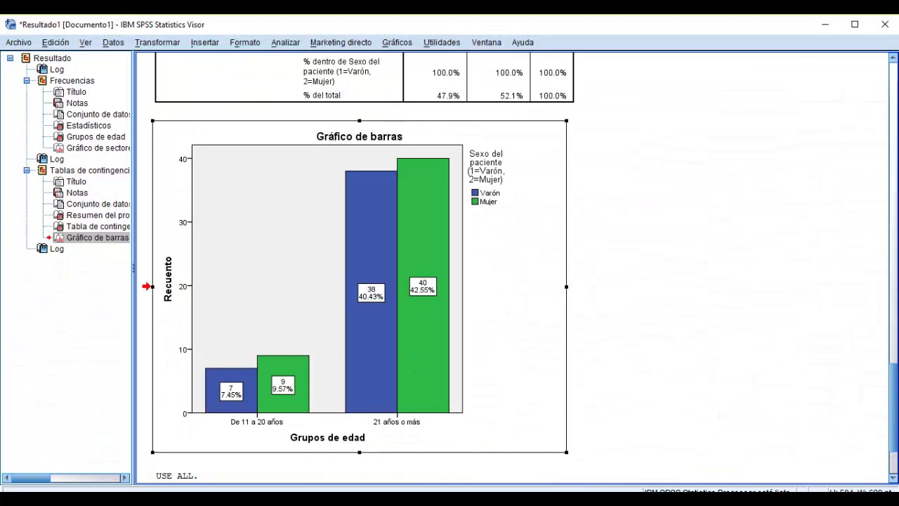
- Return to the data editor and check in the sexo column which cases the filter keeps and which it excludes
mouse_move(632, 500)
left_click(645, 435)
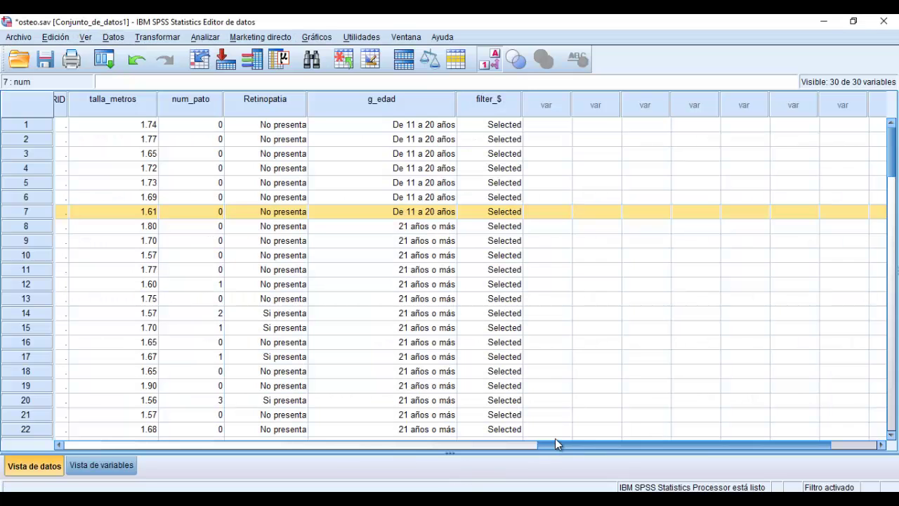
left_click_drag(551, 439, 183, 420)
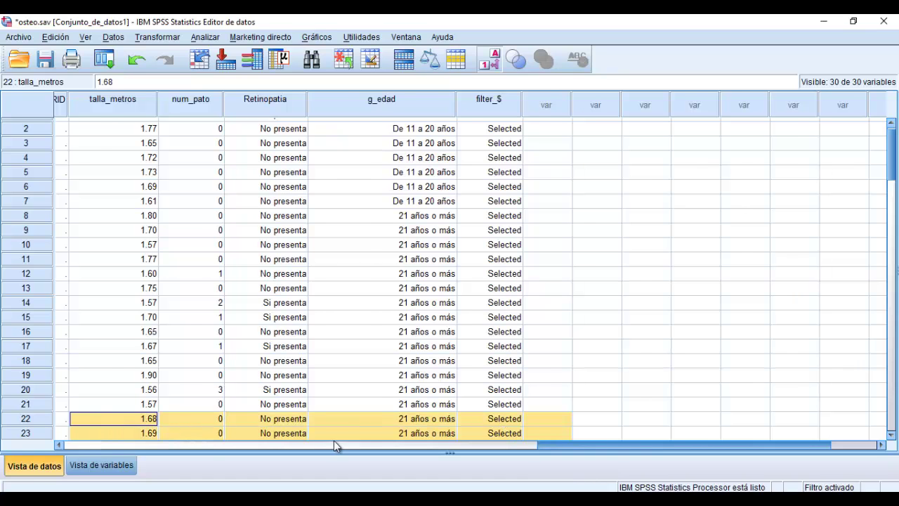
left_click(337, 445)
left_click(203, 445)
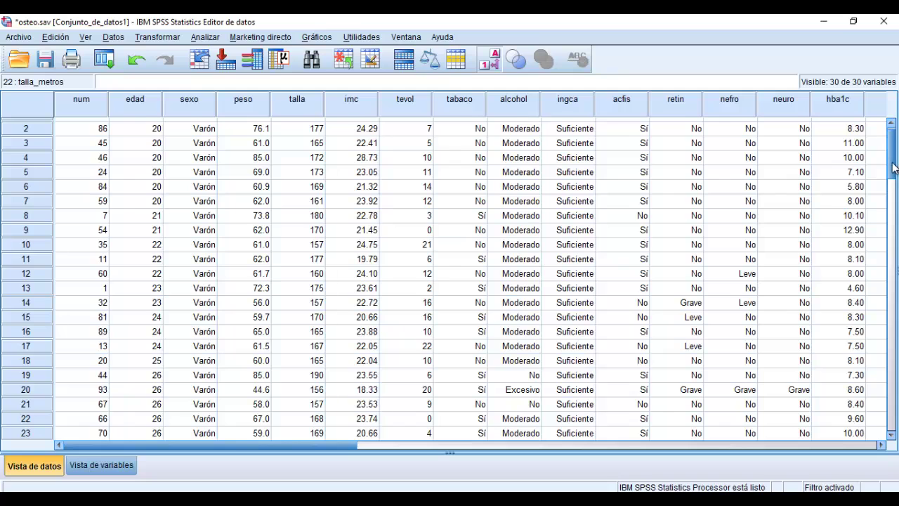
scroll(469, 249, "down", 9)
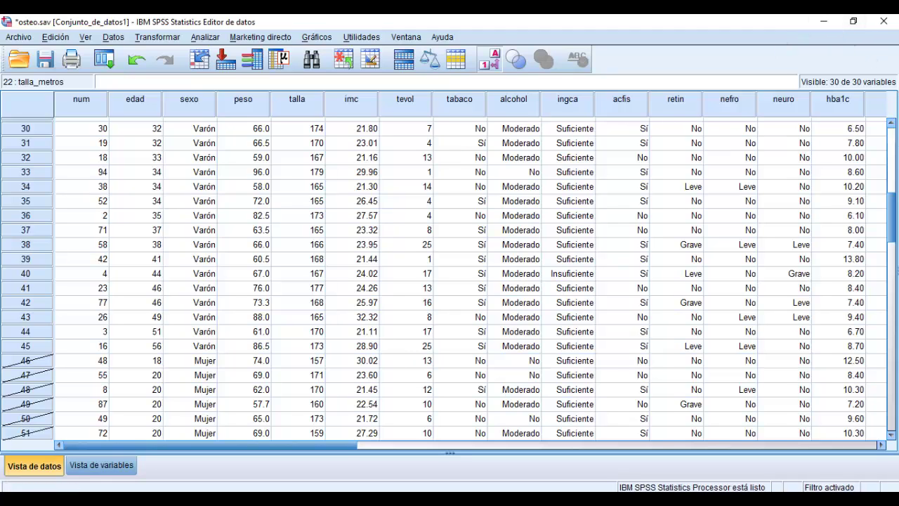
- Check exercise 5 in Ejercicios SPSS.pdf, return to the SPSS data editor, and open Frecuencias with its previous settings reset
key("alt+Tab")
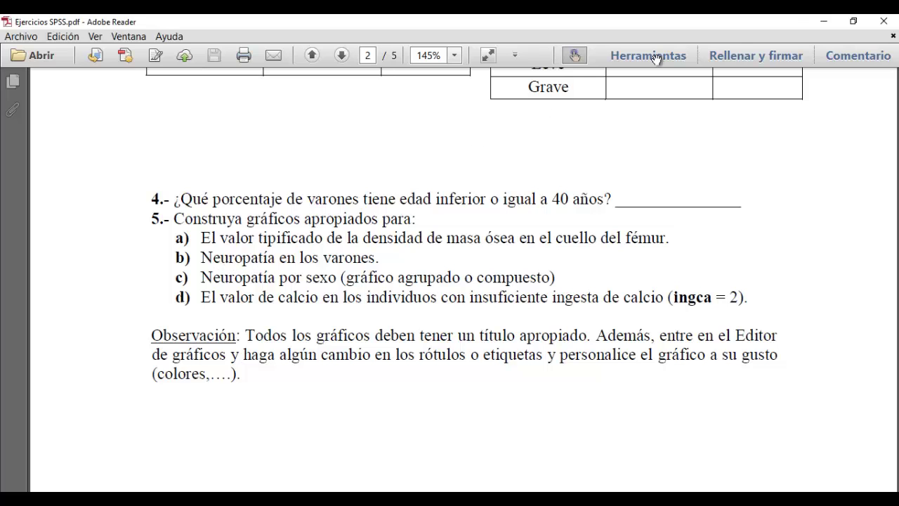
left_click(824, 21)
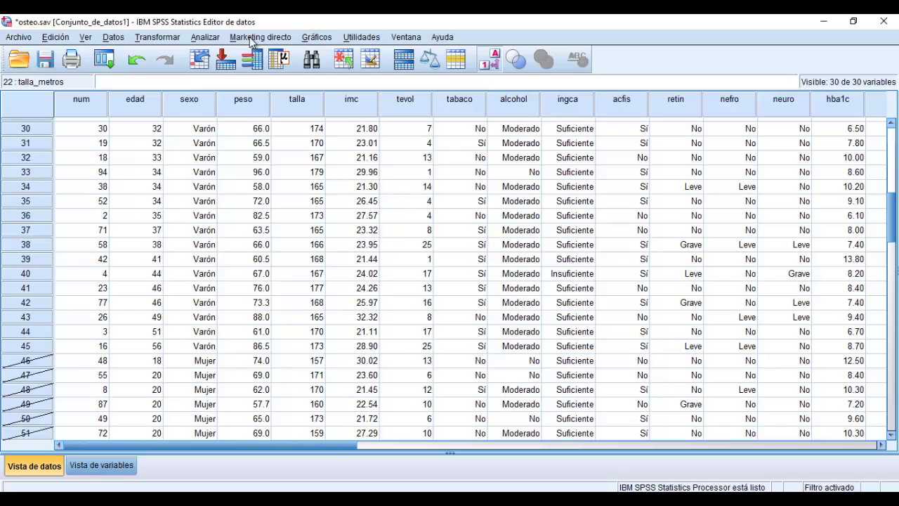
left_click(208, 37)
mouse_move(340, 77)
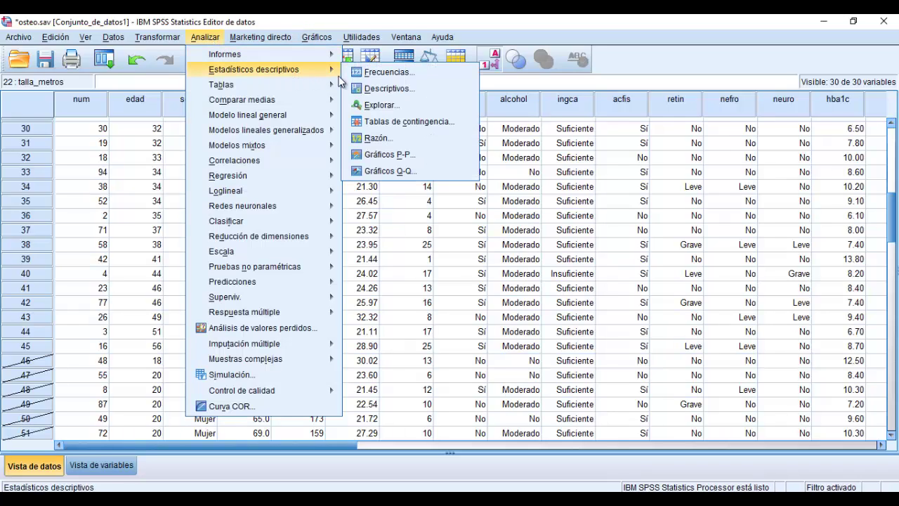
left_click(398, 71)
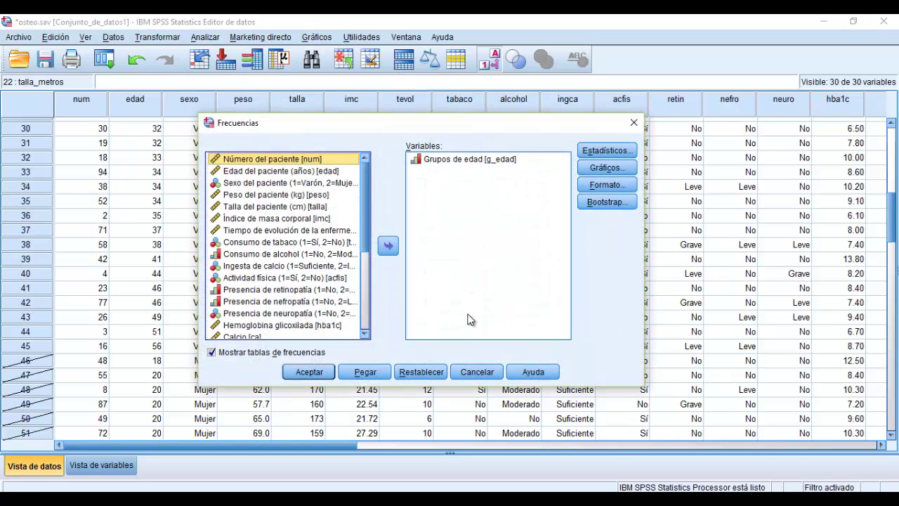
left_click(430, 371)
- Add Presencia de neuropatía as the variable to analyse and run the frequencies on the filtered cases
left_click_drag(364, 211, 369, 274)
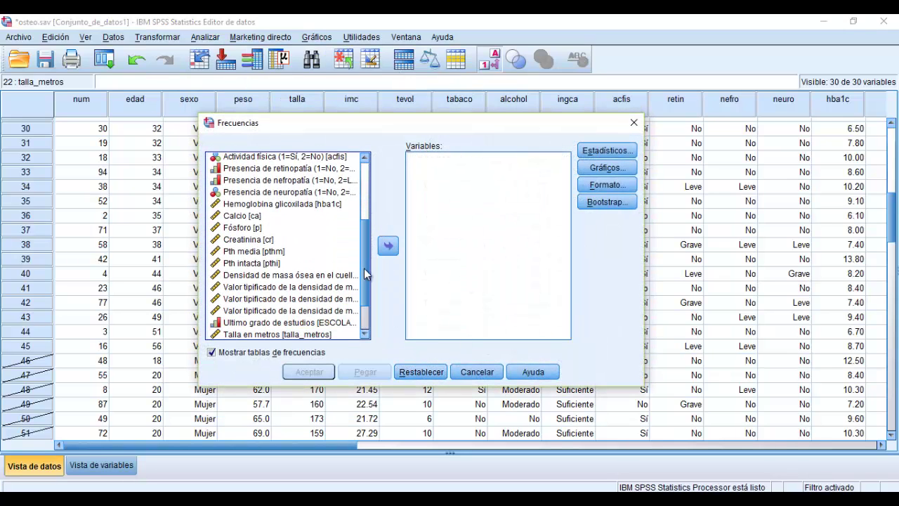
double_click(298, 192)
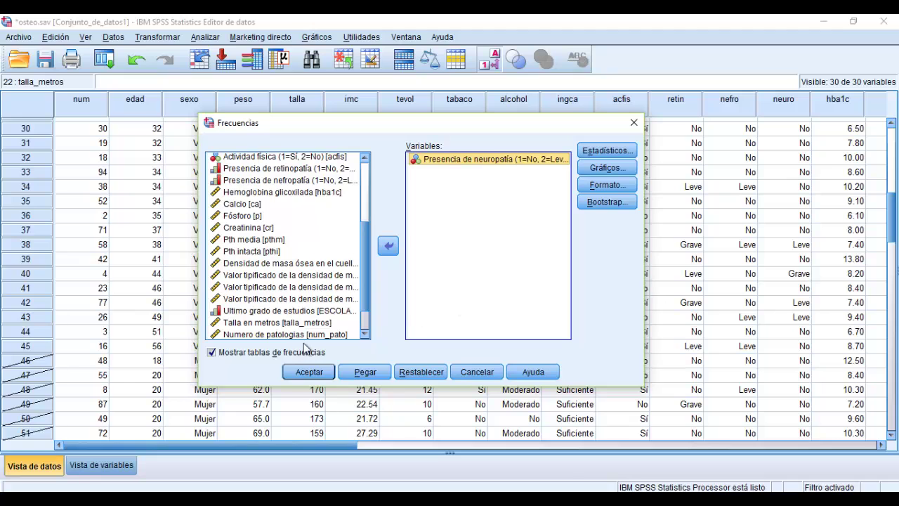
left_click(310, 372)
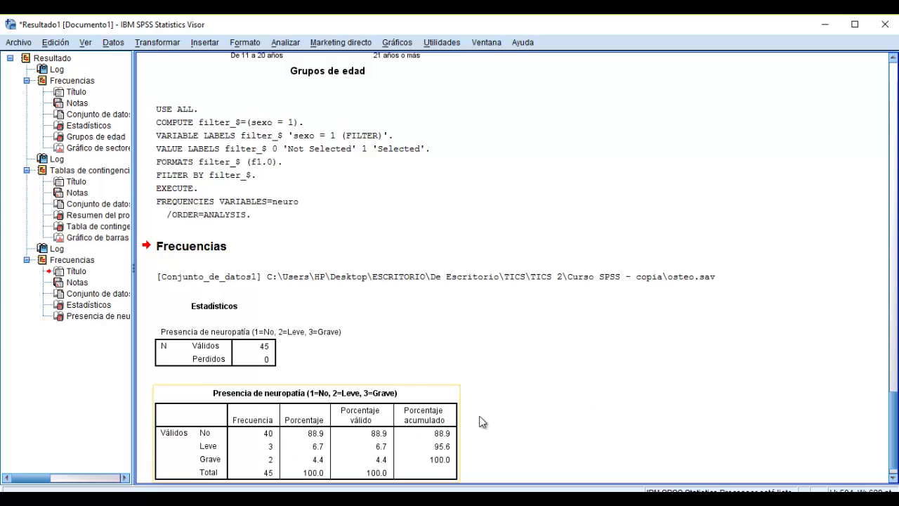
- Examine the Presencia de neuropatía frequency table, recheck exercise 5 in the PDF, and return to the SPSS data editor
left_click(893, 478)
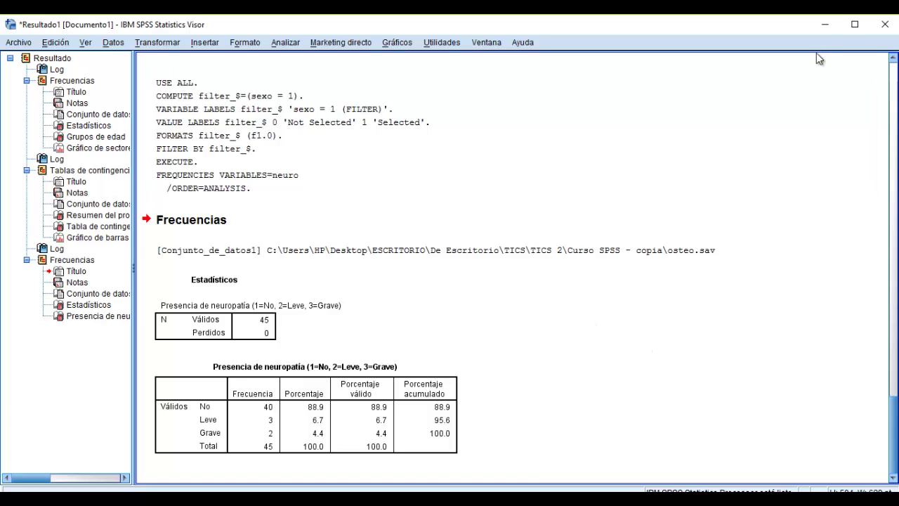
left_click(826, 27)
left_click(653, 488)
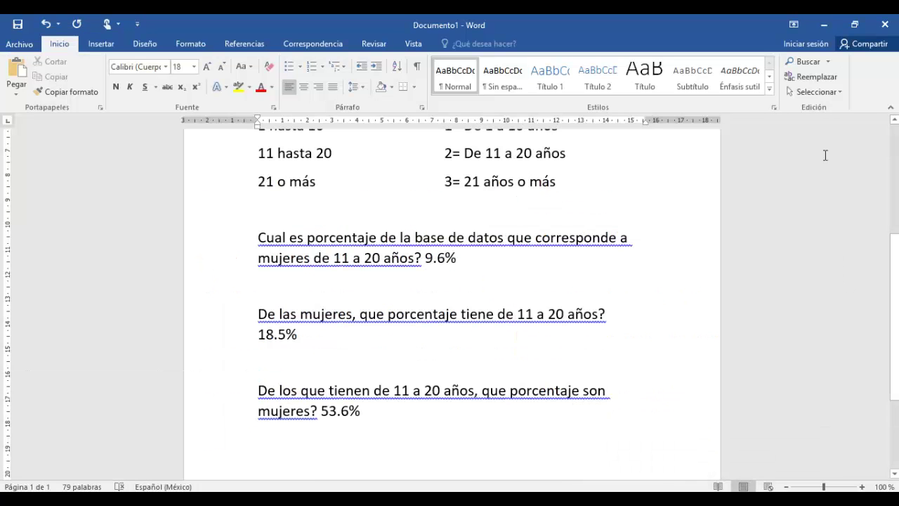
left_click(824, 25)
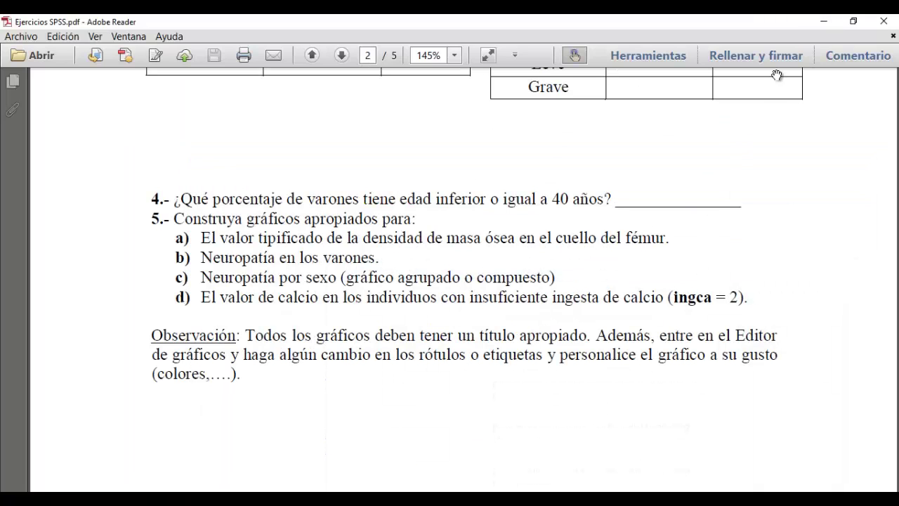
left_click(825, 21)
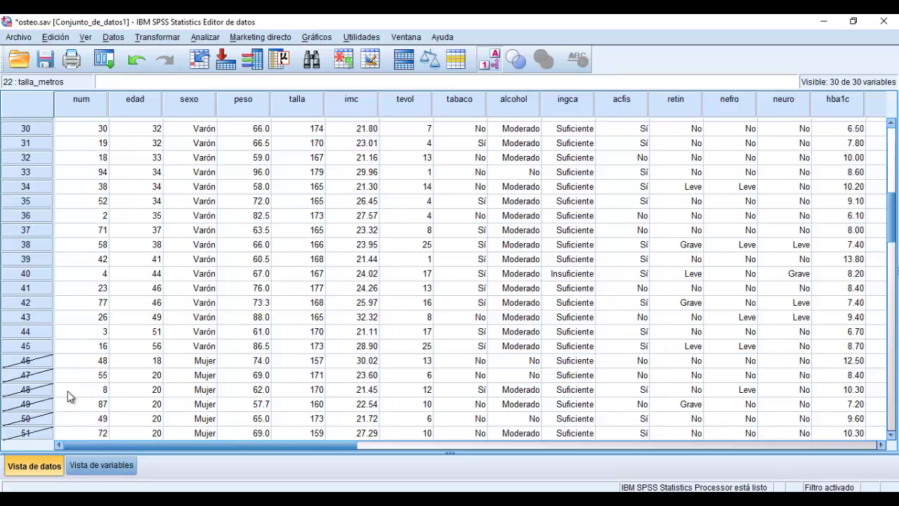
- Reset the Seleccionar casos settings to Todos los casos and apply them to remove the filter
left_click(208, 38)
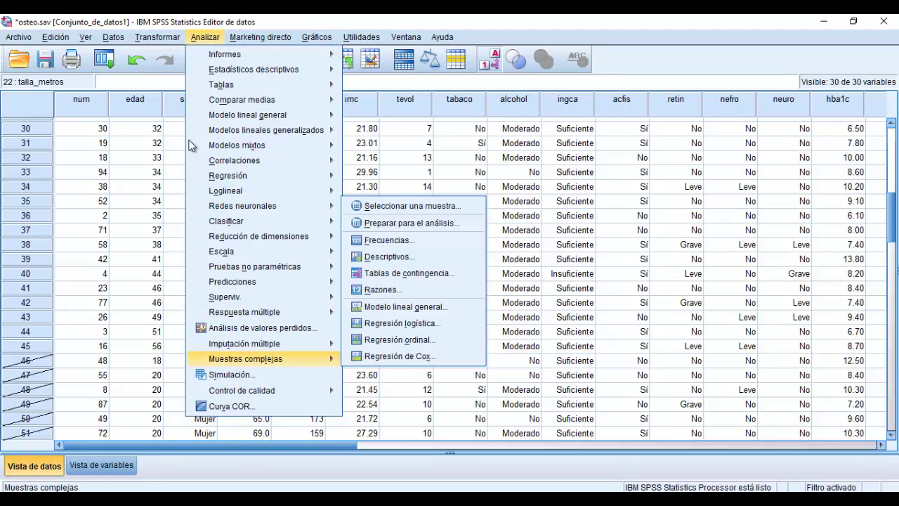
mouse_move(118, 44)
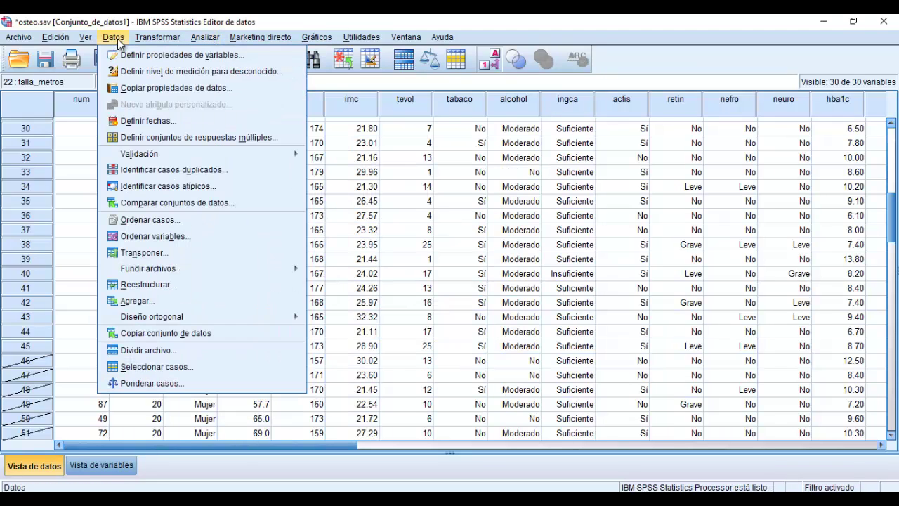
left_click(136, 367)
left_click(135, 366)
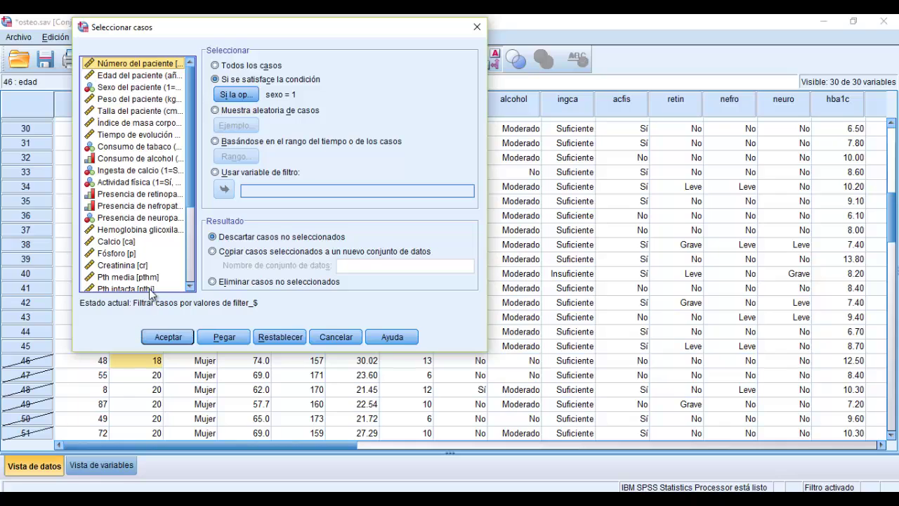
left_click(293, 337)
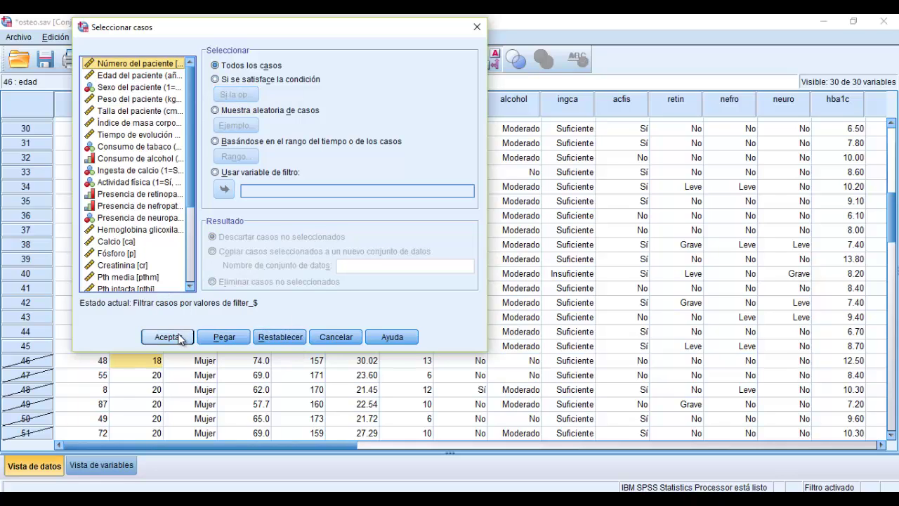
left_click(272, 339)
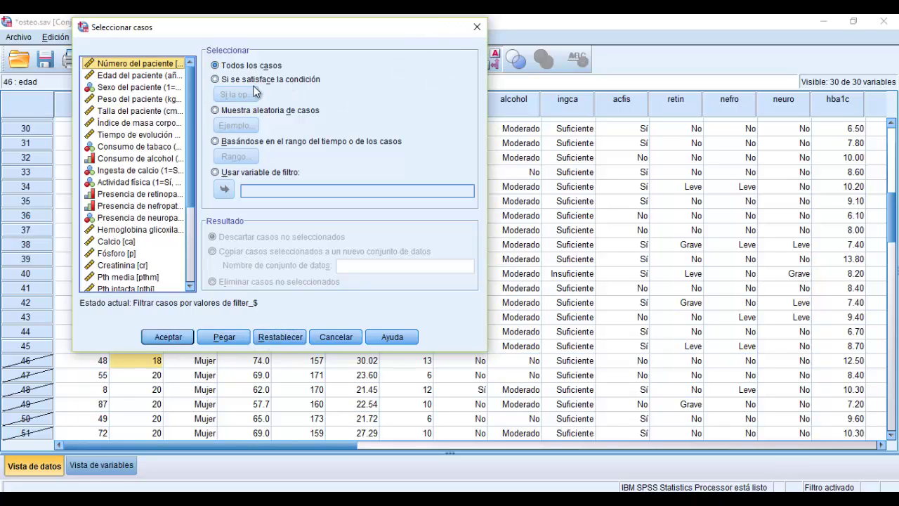
left_click(269, 338)
left_click(186, 337)
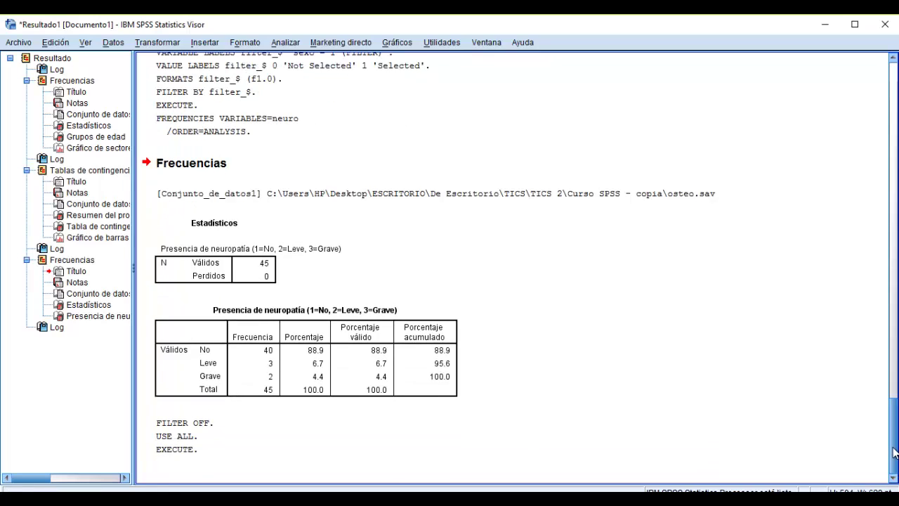
- Look over the earlier output, read exercise 4 in Ejercicios SPSS.pdf, and return to the SPSS data editor
left_click_drag(895, 453, 894, 150)
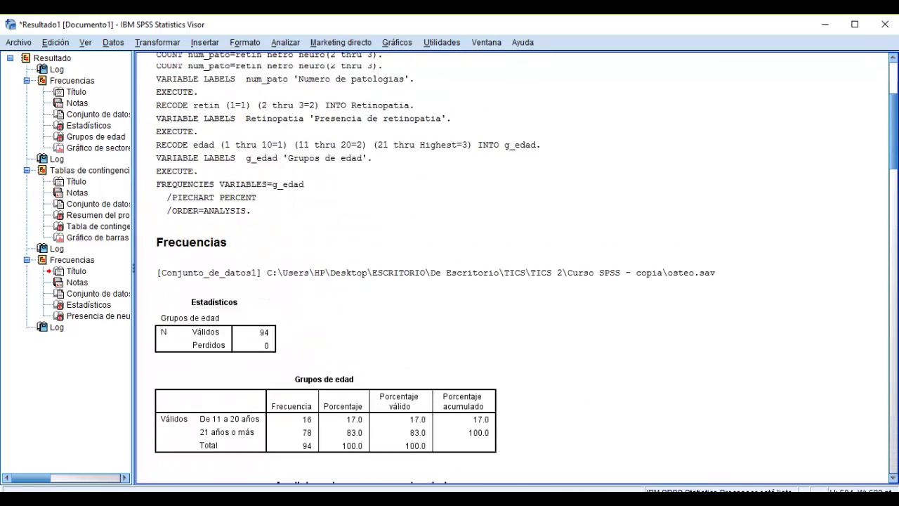
scroll(513, 267, "up", 4)
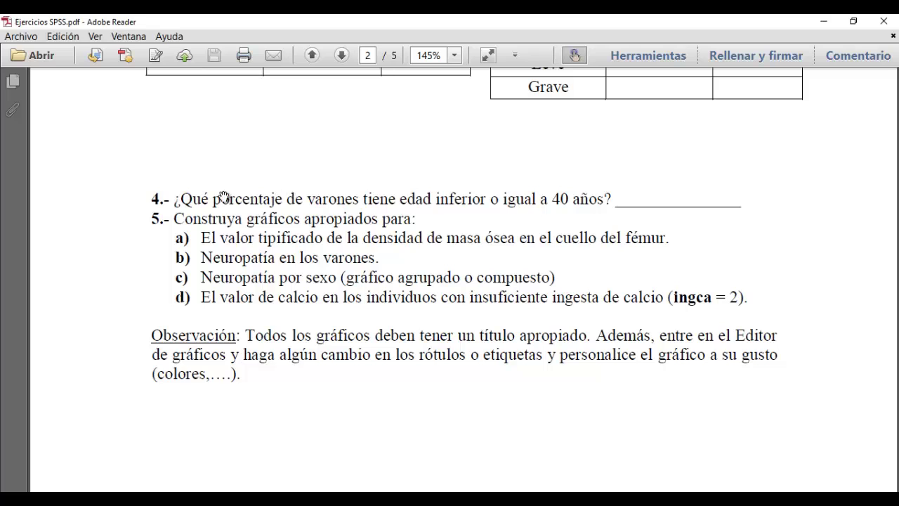
left_click(695, 498)
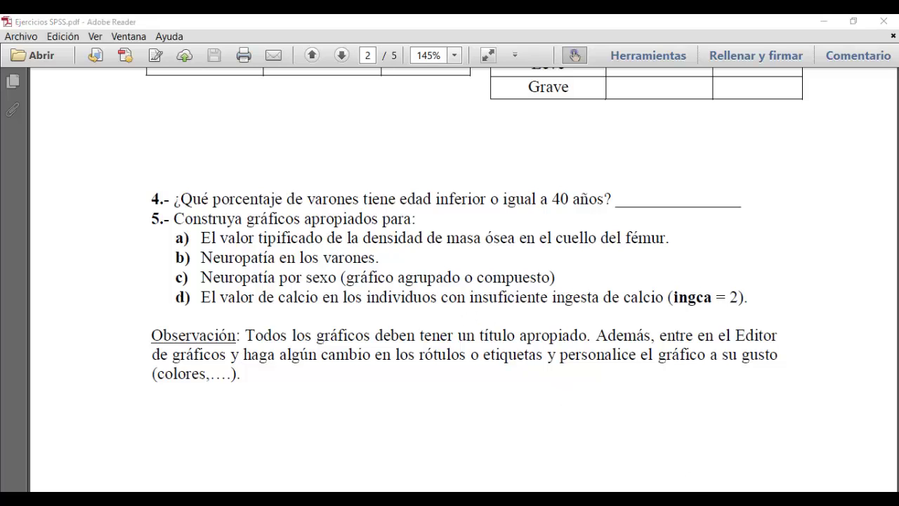
left_click(547, 439)
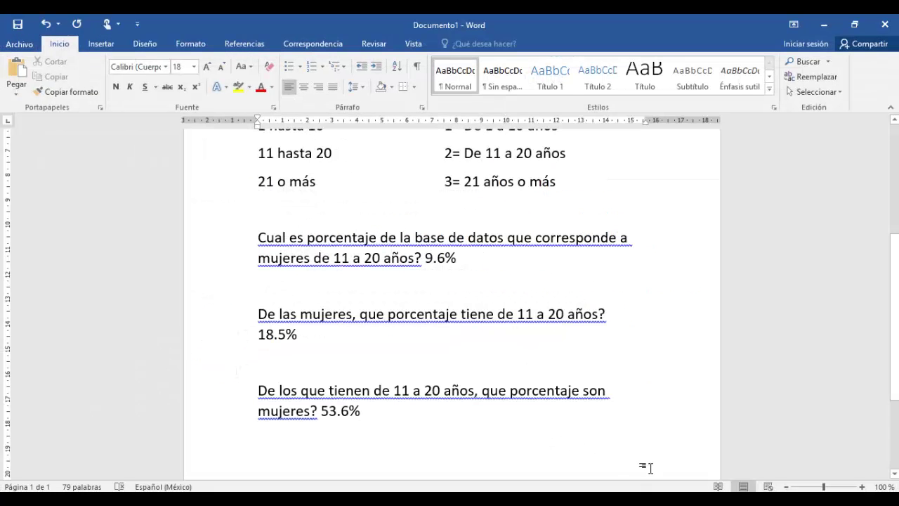
left_click(826, 27)
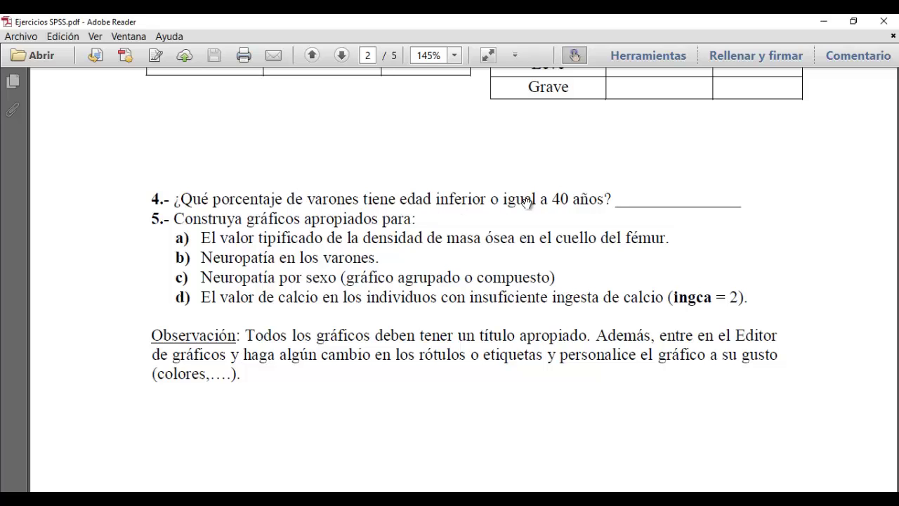
left_click(825, 23)
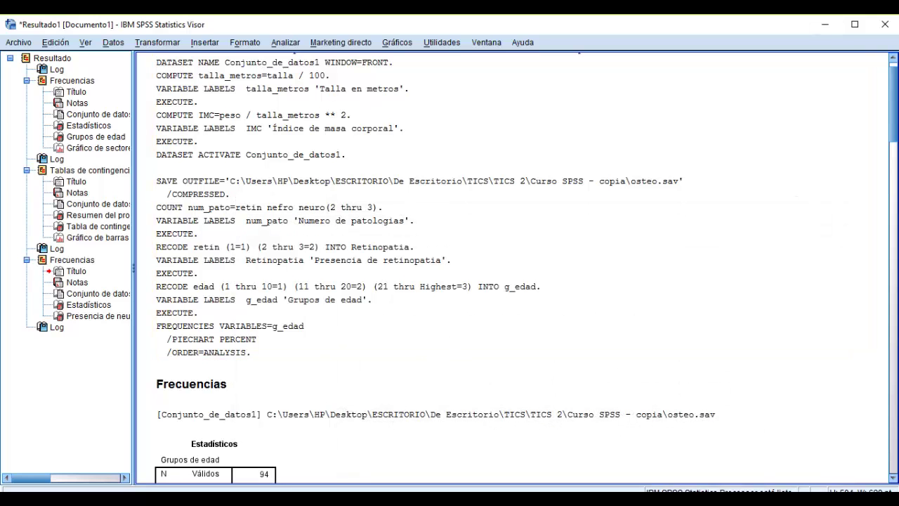
mouse_move(608, 495)
left_click(645, 441)
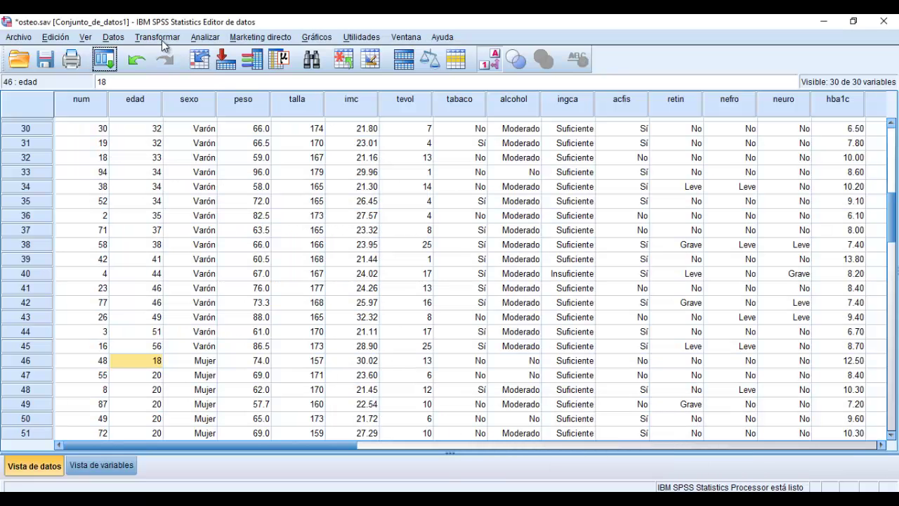
- Open Seleccionar casos, choose selection by condition, and begin the expression with sexo = 1 & edad
left_click(114, 38)
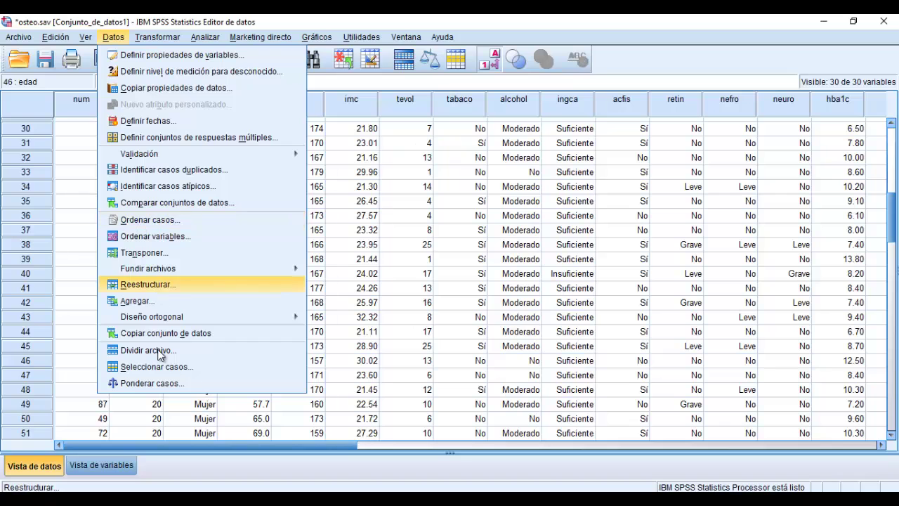
left_click(159, 367)
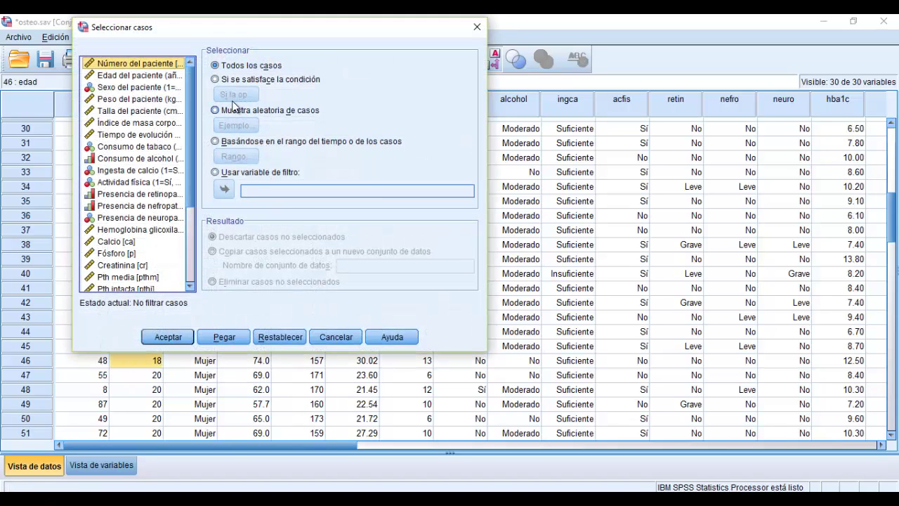
left_click(236, 79)
left_click(234, 94)
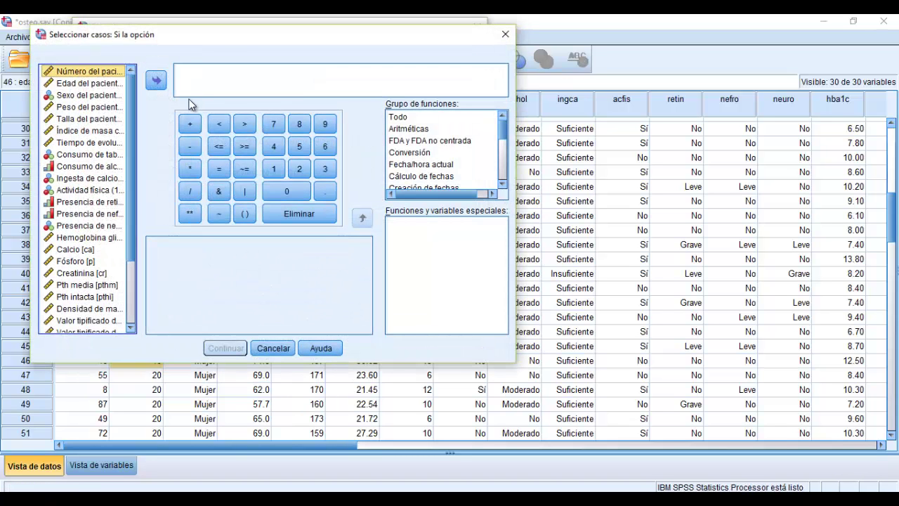
double_click(110, 95)
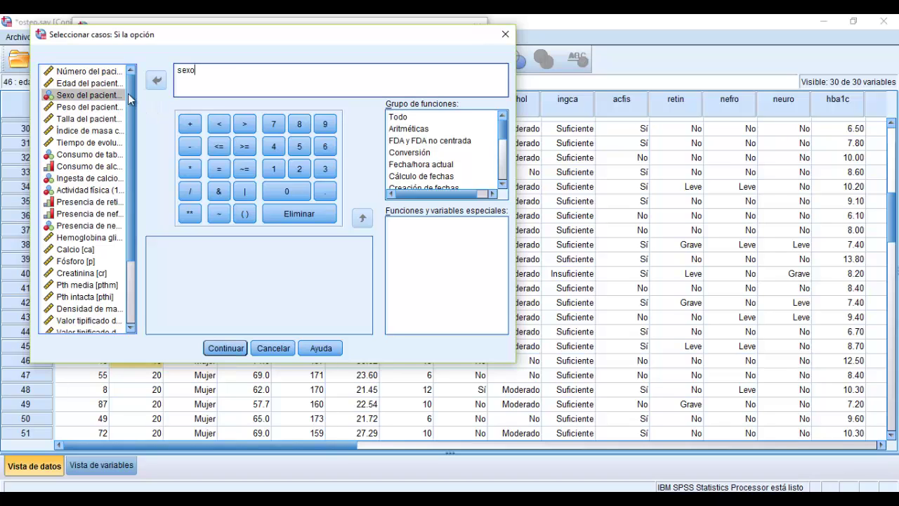
left_click(275, 174)
left_click(219, 193)
double_click(105, 86)
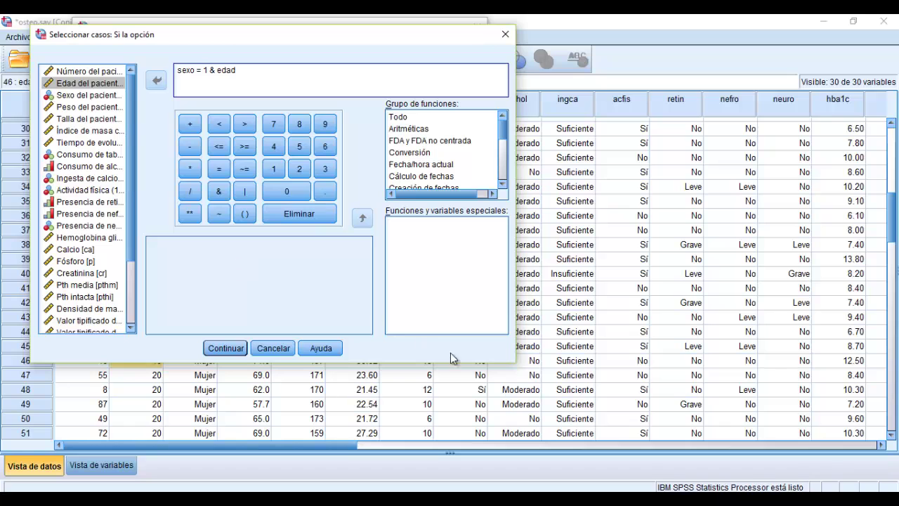
- Check exercise 4 in the PDF and extend the condition to sexo = 1 & edad >= 20 & edad <= 40
key("alt+Tab")
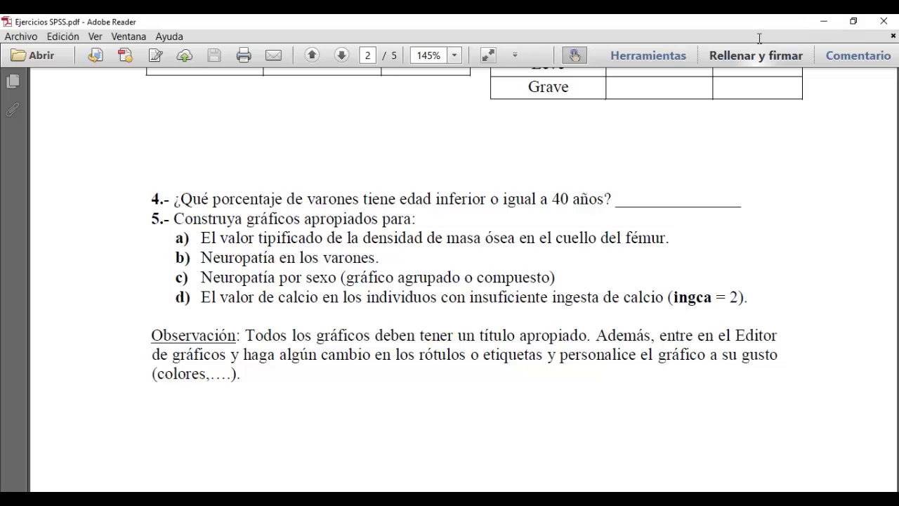
left_click(819, 22)
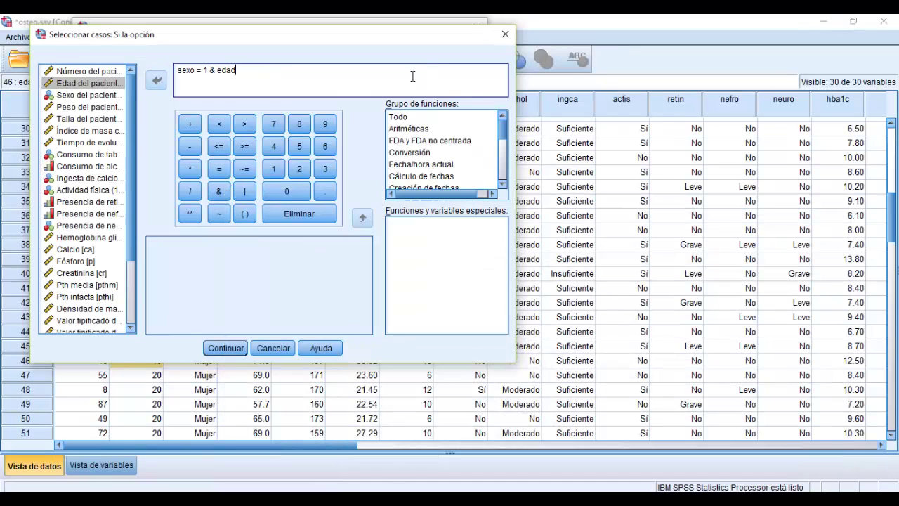
left_click(220, 146)
left_click(273, 146)
left_click(289, 186)
left_click(218, 191)
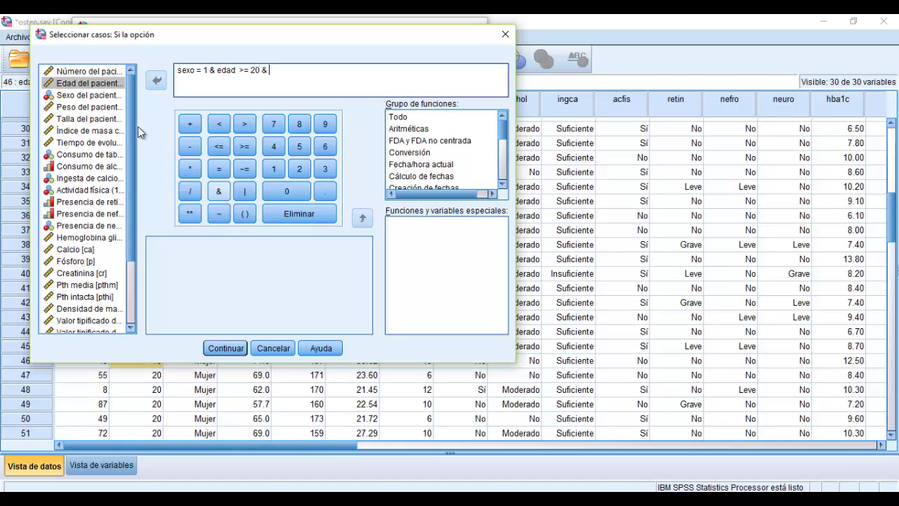
double_click(92, 84)
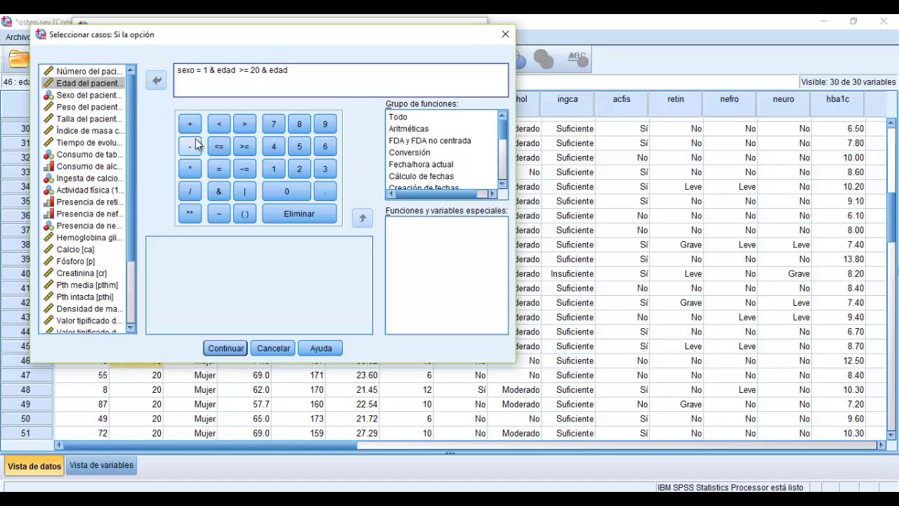
left_click(224, 142)
left_click(273, 146)
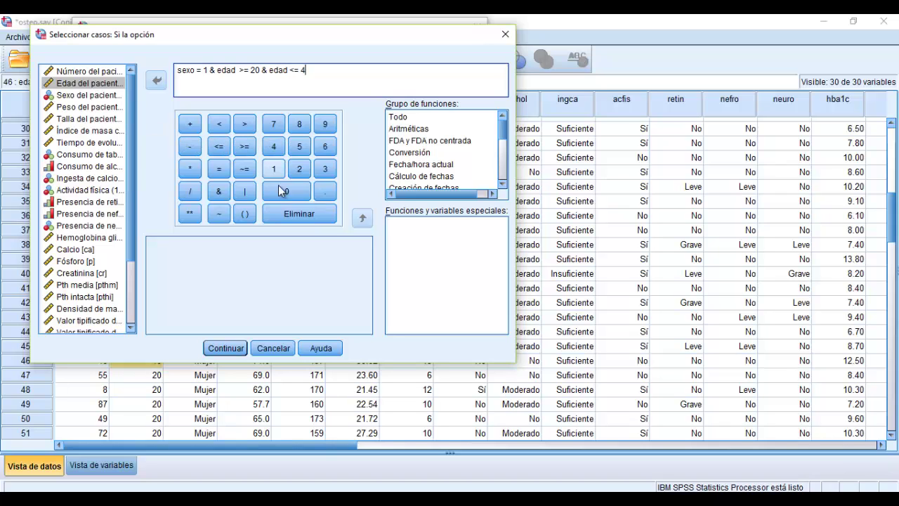
left_click(280, 191)
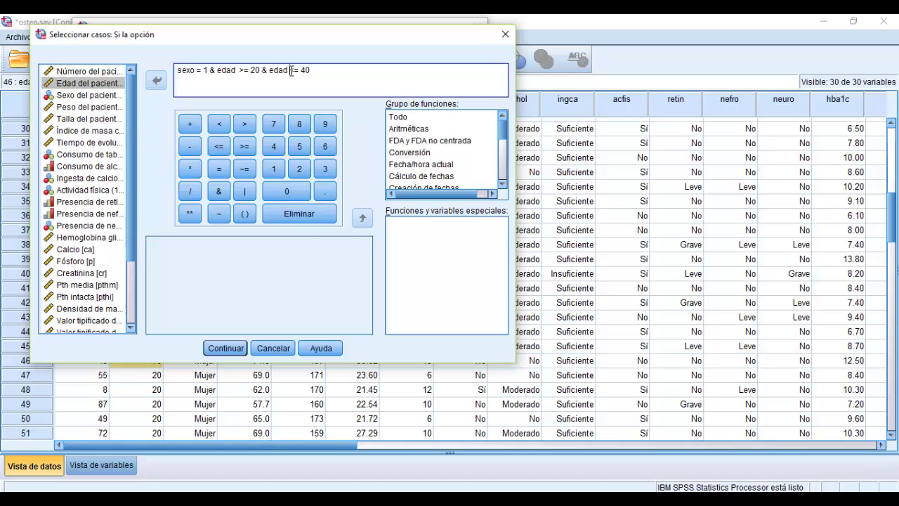
- Remove the lower age limit so that the condition reads sexo = 1 & edad <= 40
key("BackSpace")
key("BackSpace")
key("BackSpace")
key("BackSpace")
key("BackSpace")
key("BackSpace")
key("BackSpace")
key("BackSpace")
key("BackSpace")
key("BackSpace")
key("BackSpace")
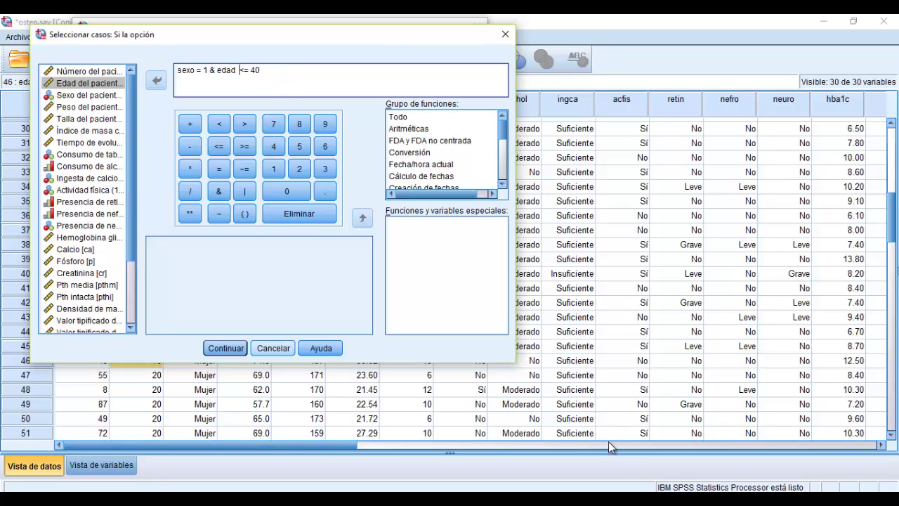
- Verify the age limit against exercise 4 in the PDF and apply the condition as the case filter
key("alt+Tab")
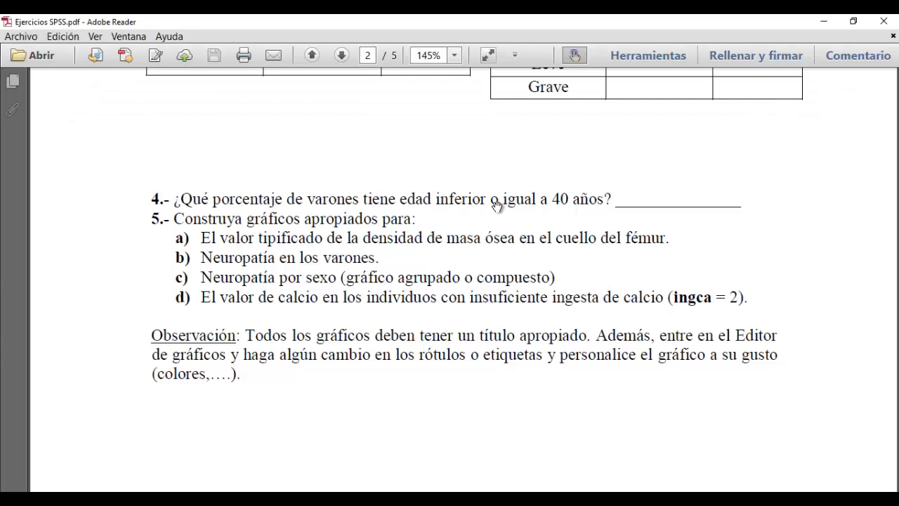
left_click(824, 21)
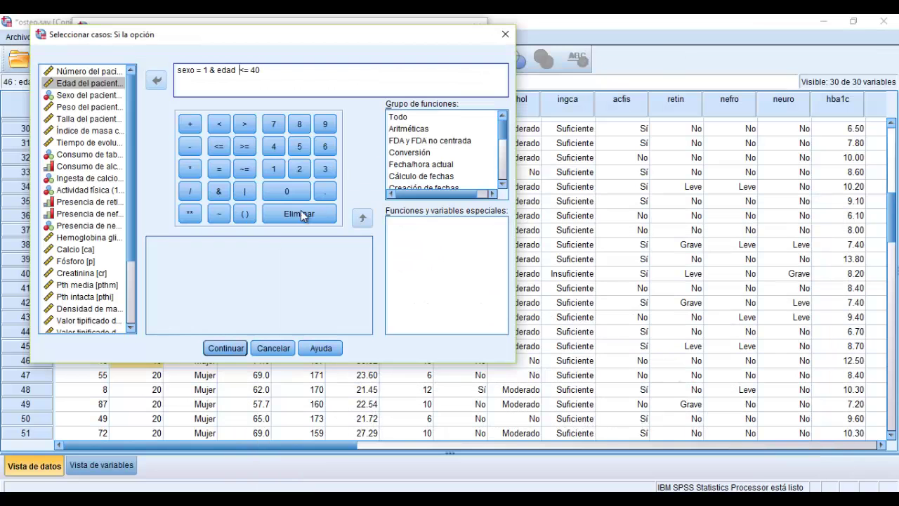
left_click(236, 345)
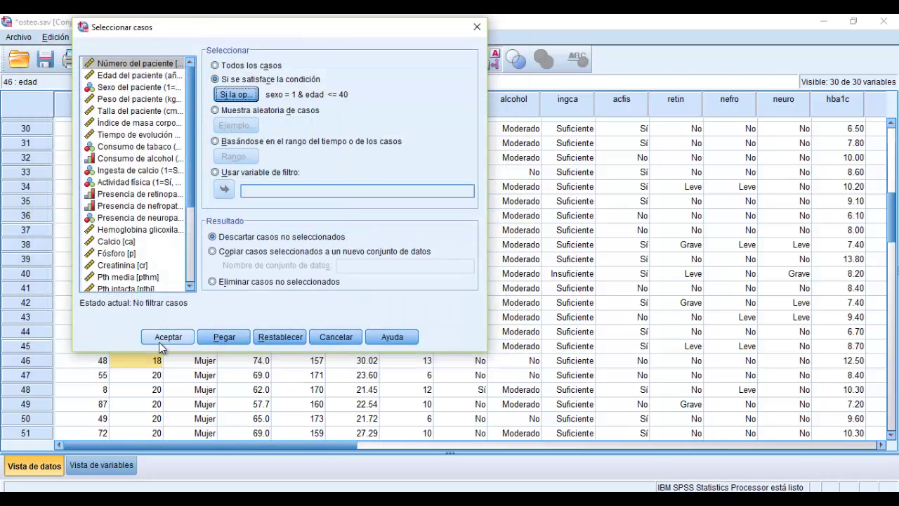
left_click(160, 340)
- Recheck the question of exercise 4 in the PDF and return to the SPSS data editor
key("alt+Tab")
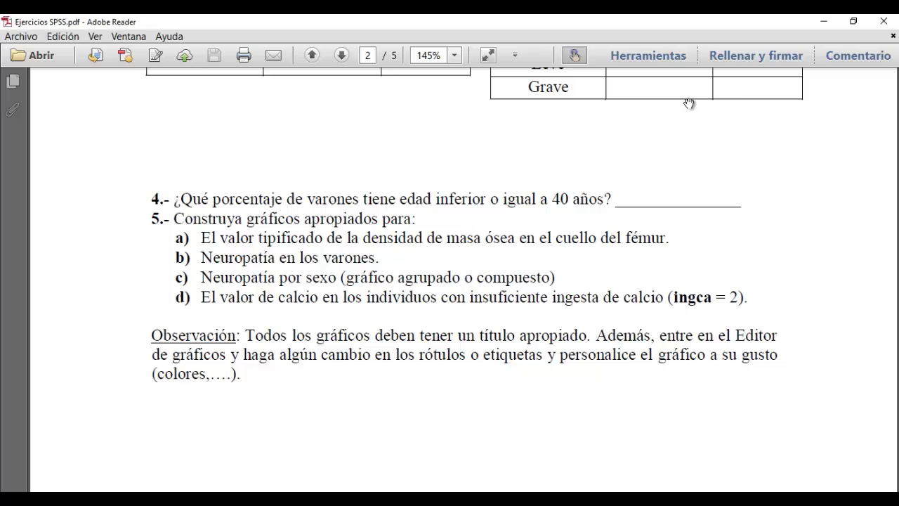
left_click(826, 22)
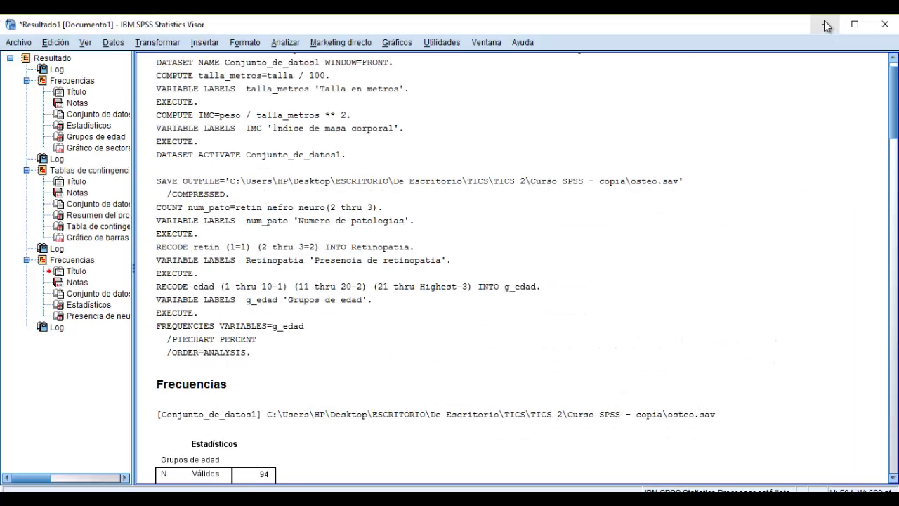
left_click(823, 22)
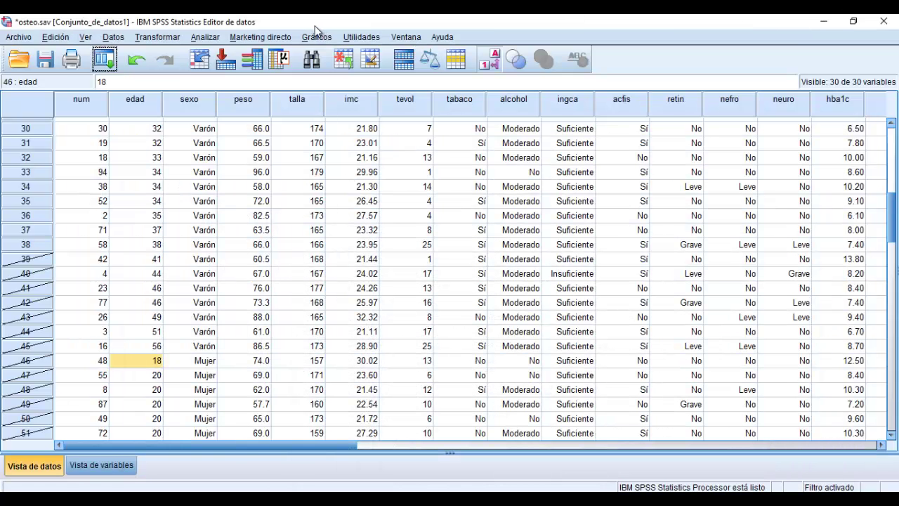
- Open the Frequencies analysis and clear its previous variable selection
left_click(205, 37)
mouse_move(238, 72)
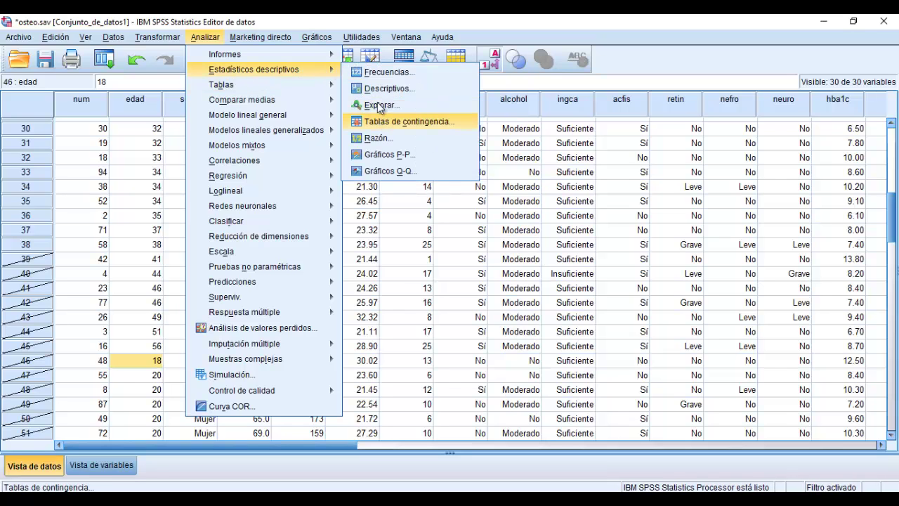
left_click(377, 72)
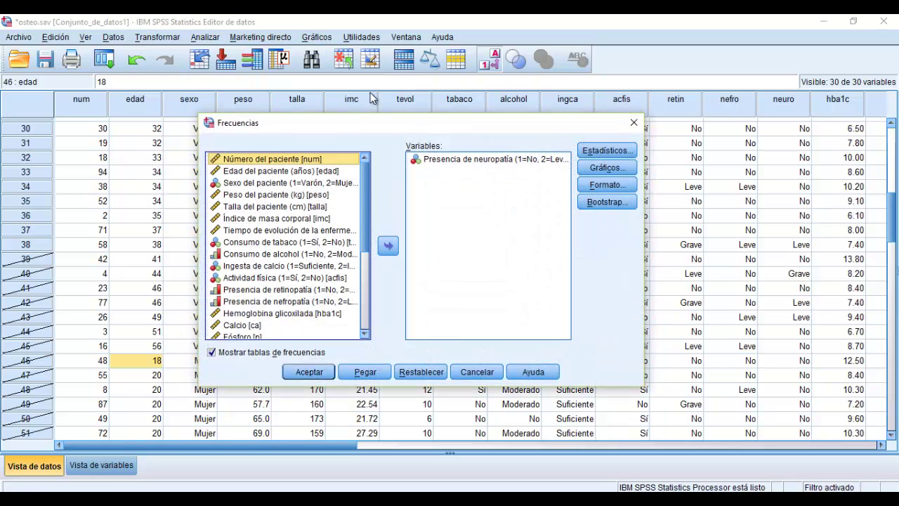
left_click(430, 361)
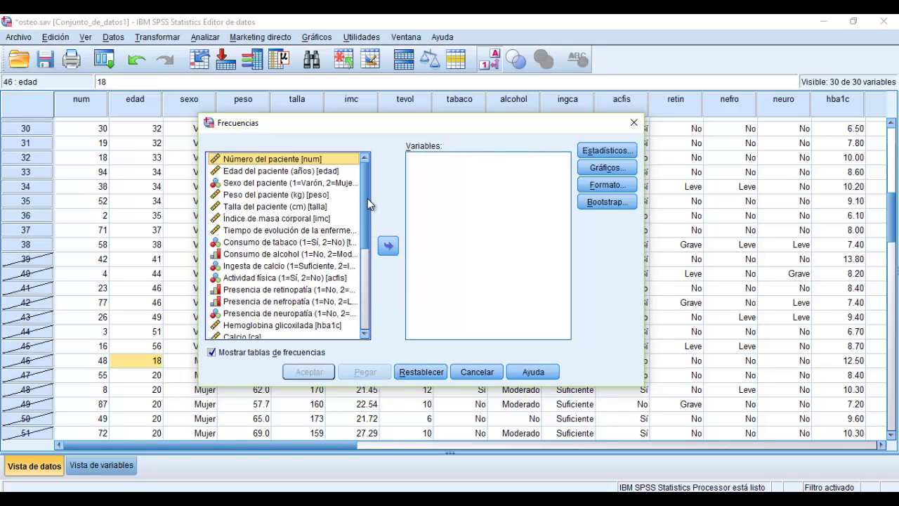
- Run the frequency analysis on the filter variable sexo = 1 & edad <= 40 (FILTER)
left_click_drag(368, 198, 366, 290)
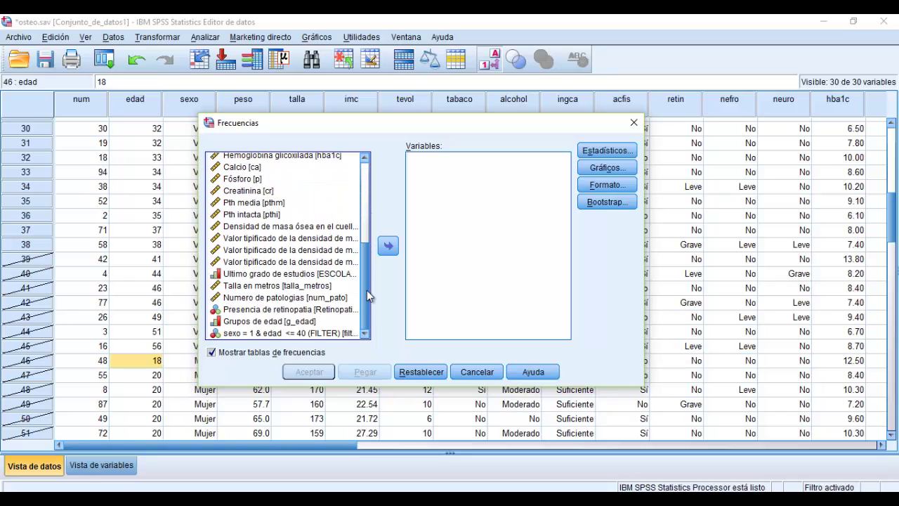
left_click(253, 333)
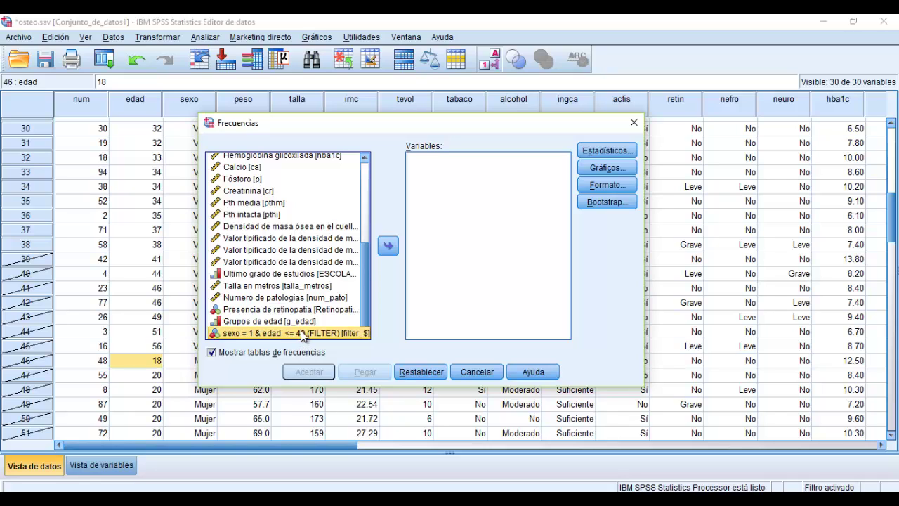
left_click(387, 249)
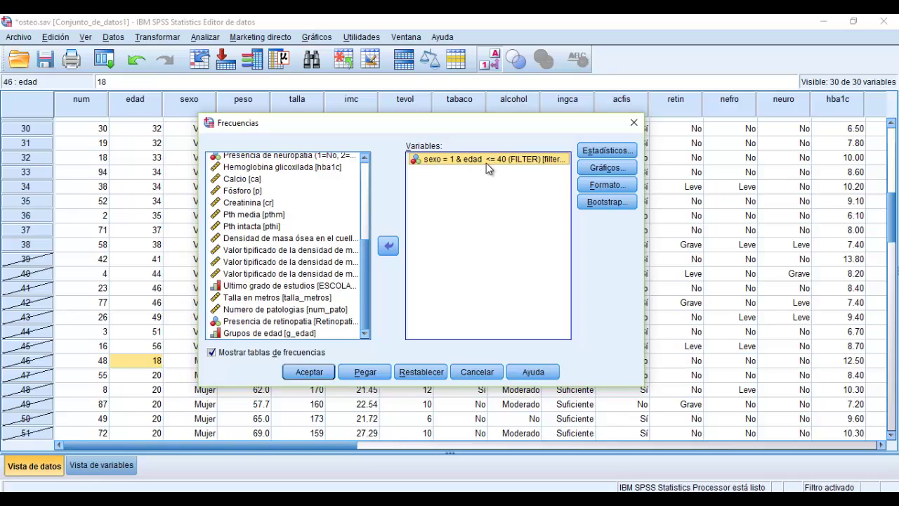
left_click(306, 376)
left_click(308, 372)
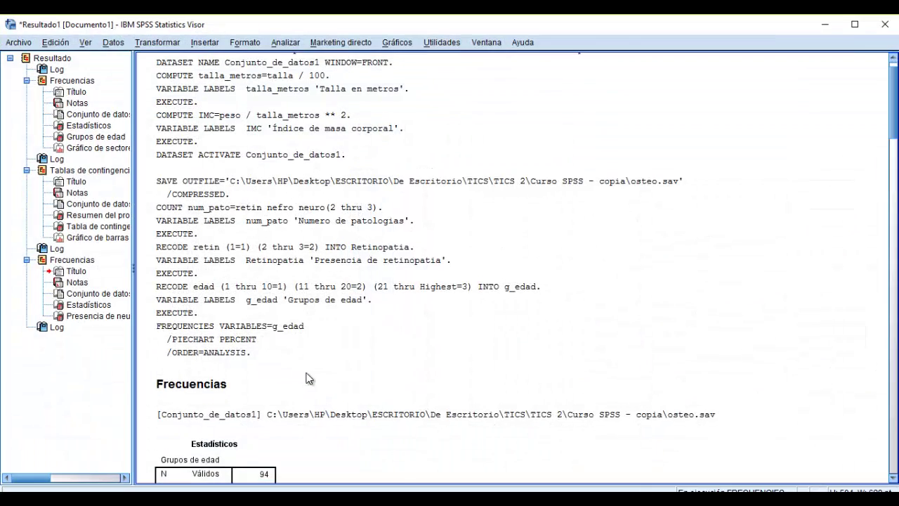
- Give the Frecuencia value cell of the new sexo = 1 & edad <= 40 (FILTER) table an orange background (248, 152, 29)
left_click_drag(893, 434, 894, 446)
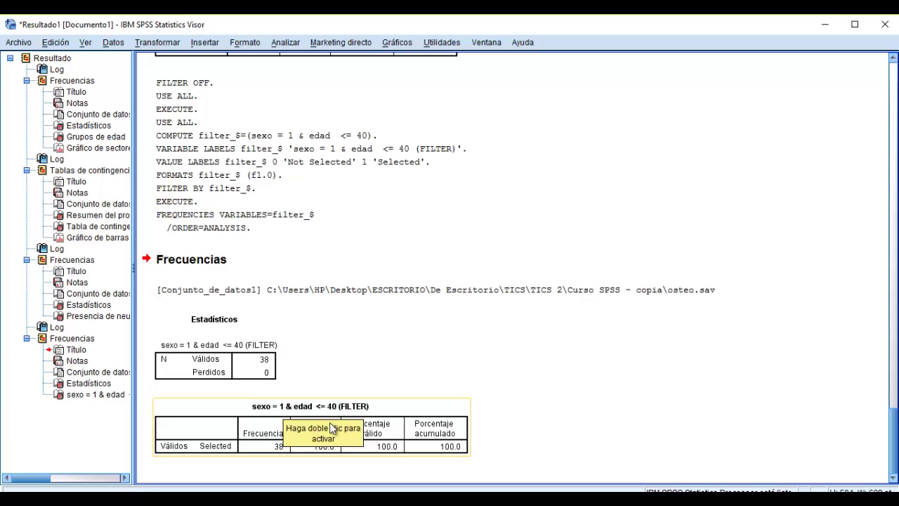
left_click(278, 446)
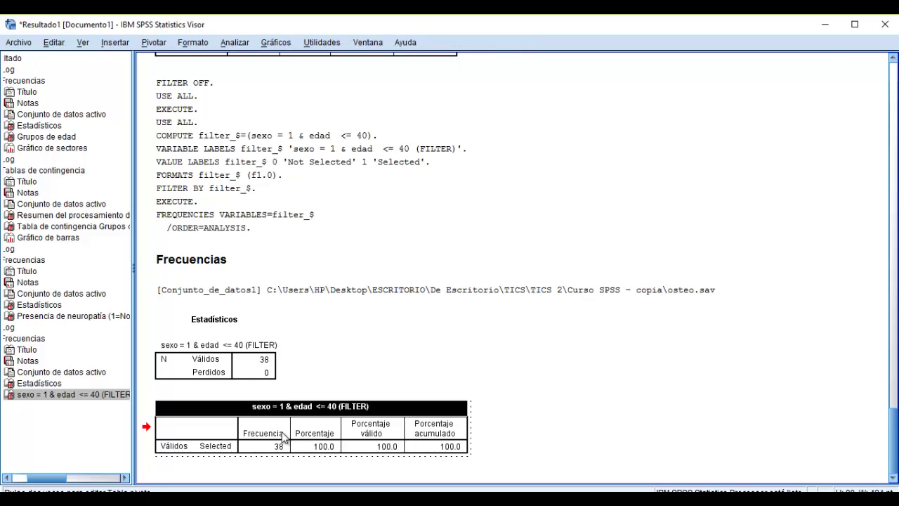
left_click(278, 446)
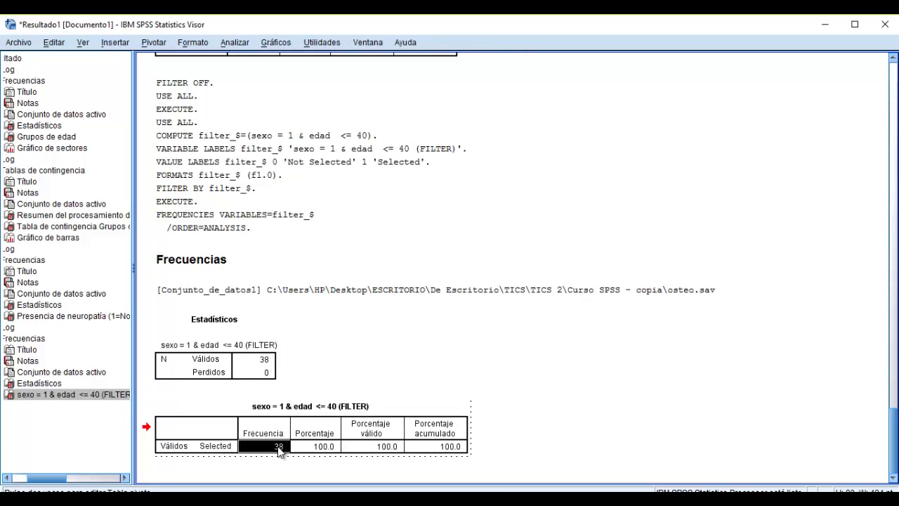
right_click(280, 450)
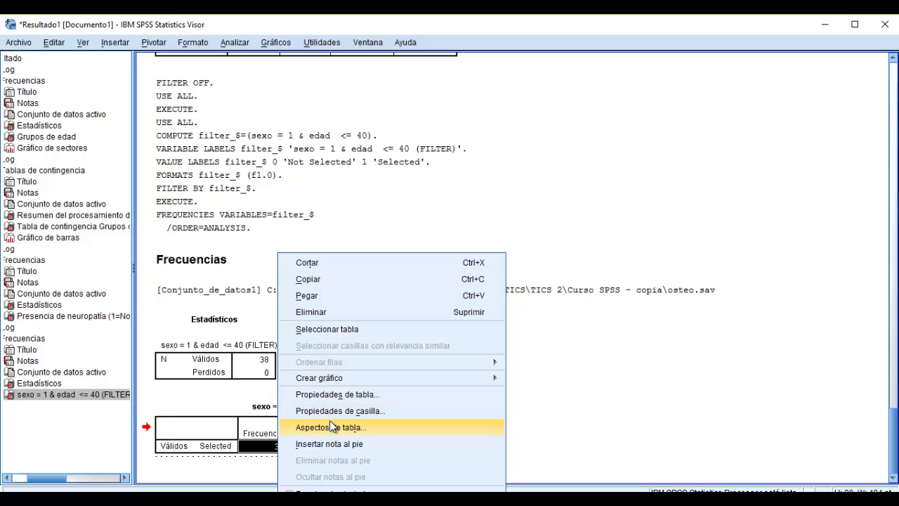
left_click(261, 438)
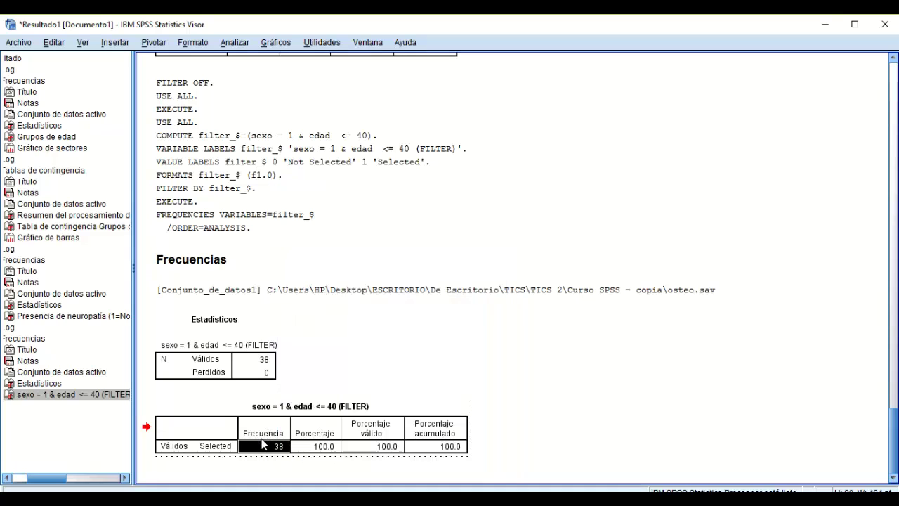
right_click(261, 449)
left_click(261, 447)
right_click(258, 448)
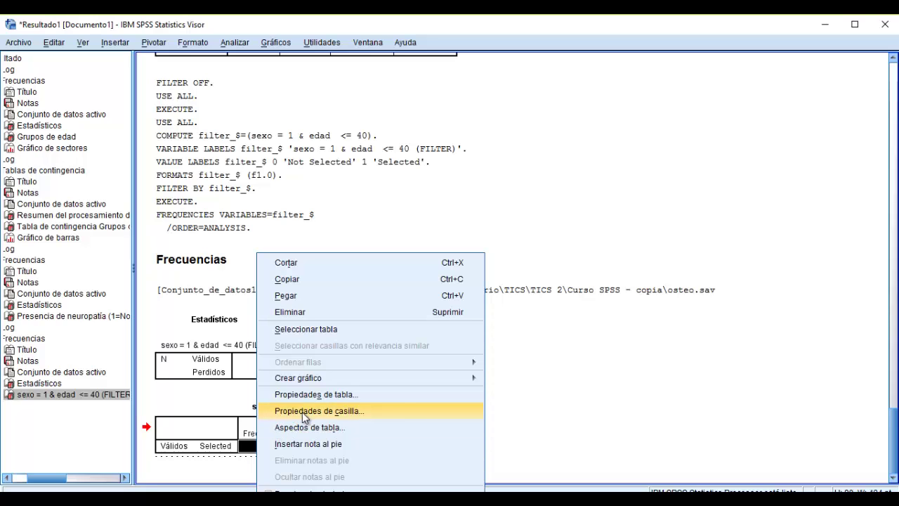
left_click(303, 412)
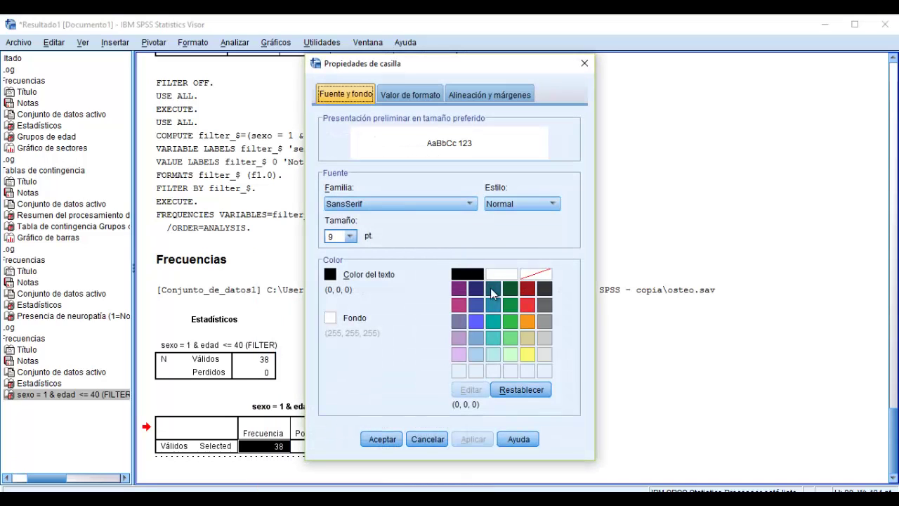
left_click(335, 316)
left_click(527, 321)
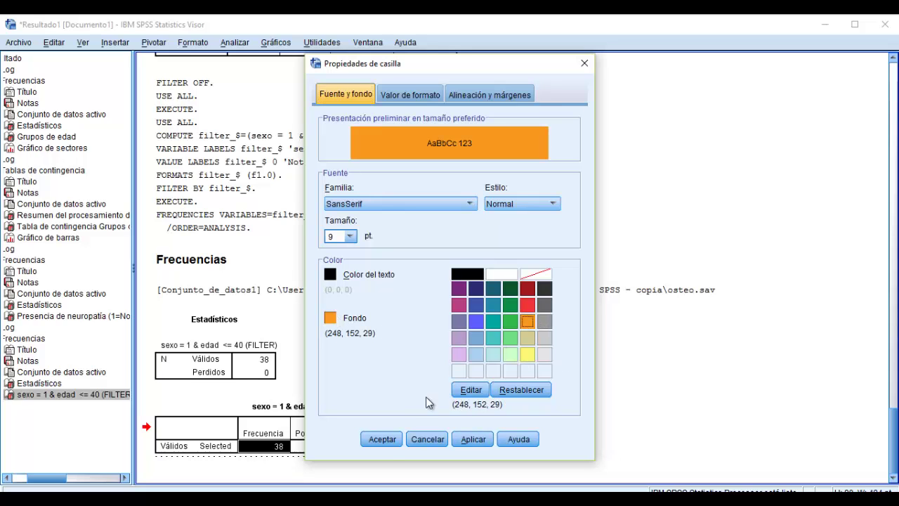
left_click(383, 439)
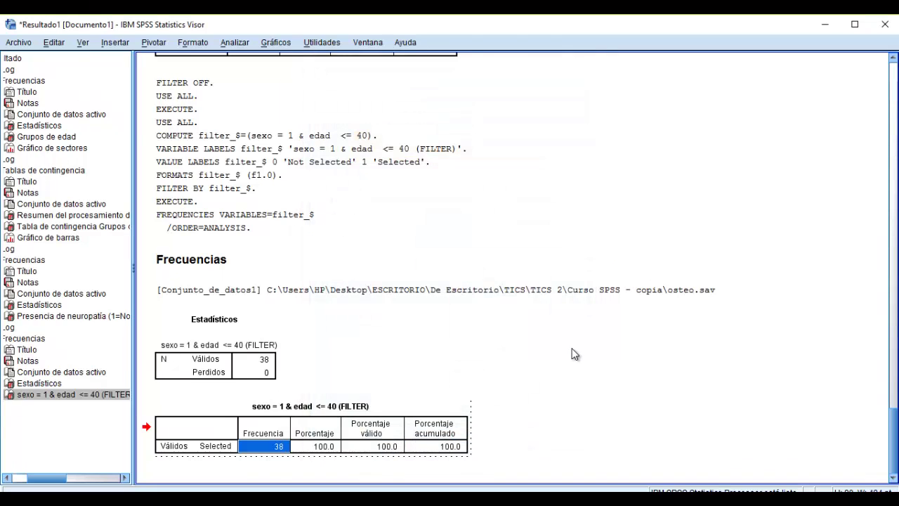
left_click(575, 354)
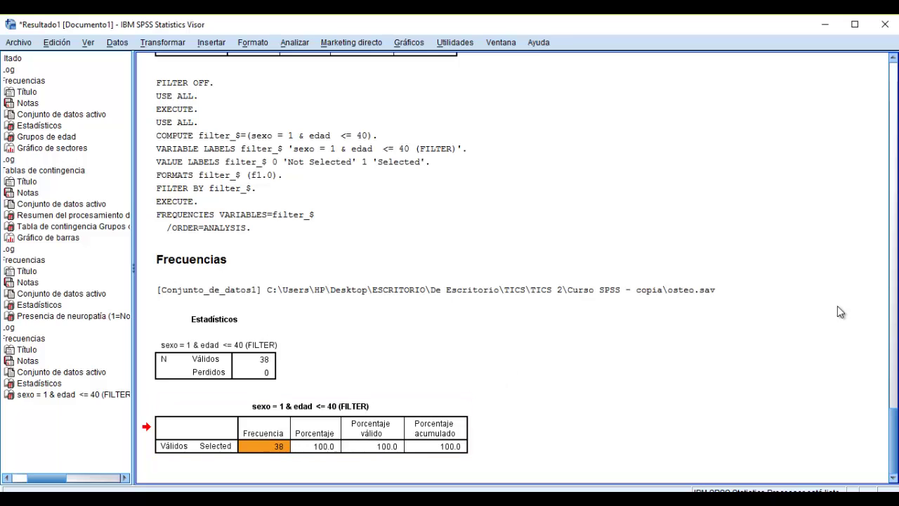
left_click(373, 437)
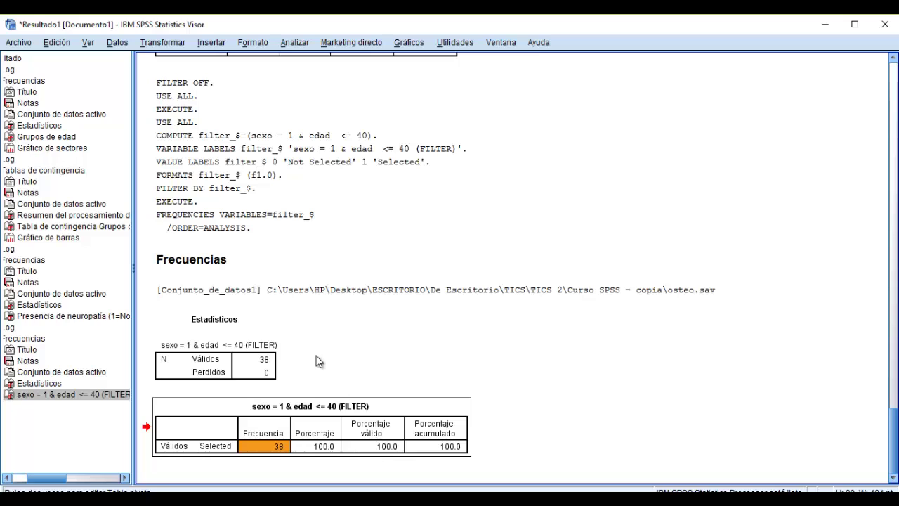
left_click(215, 264)
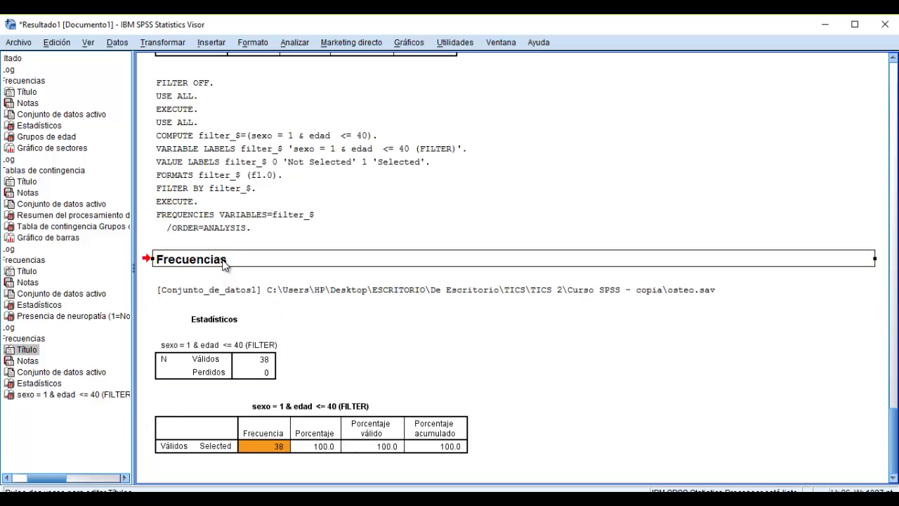
double_click(229, 258)
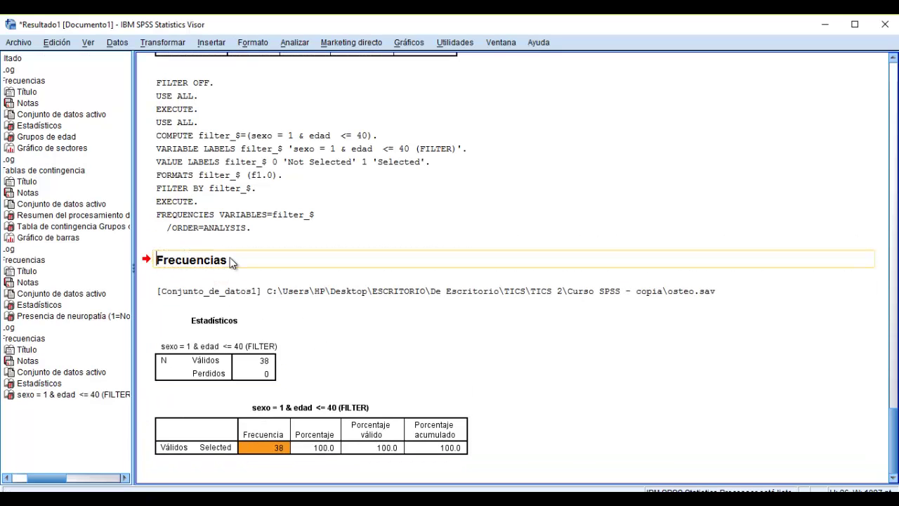
key("Escape")
key("Delete")
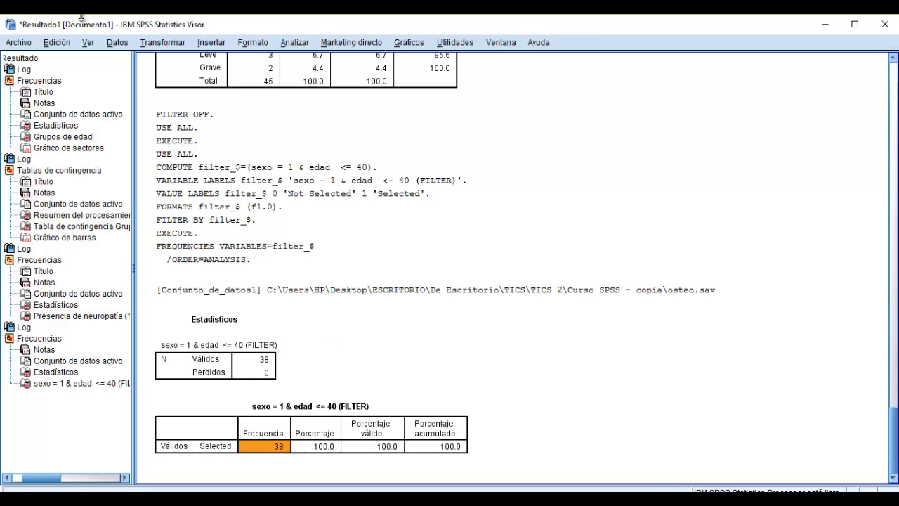
left_click(299, 218)
left_click(454, 342)
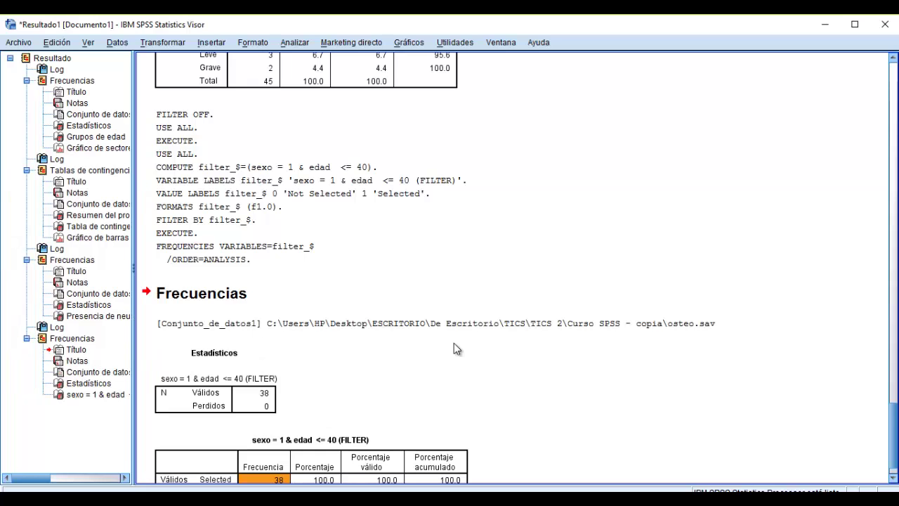
- Open the Frecuencias title above the filter results for editing and erase its text
left_click(235, 296)
double_click(226, 299)
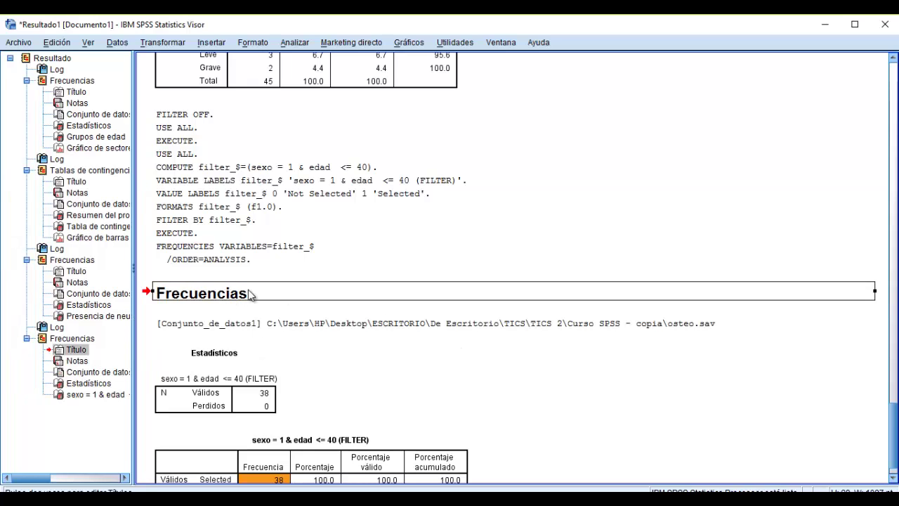
key("BackSpace")
key("BackSpace")
key("BackSpace")
key("BackSpace")
key("BackSpace")
key("BackSpace")
key("BackSpace")
key("BackSpace")
key("BackSpace")
key("BackSpace")
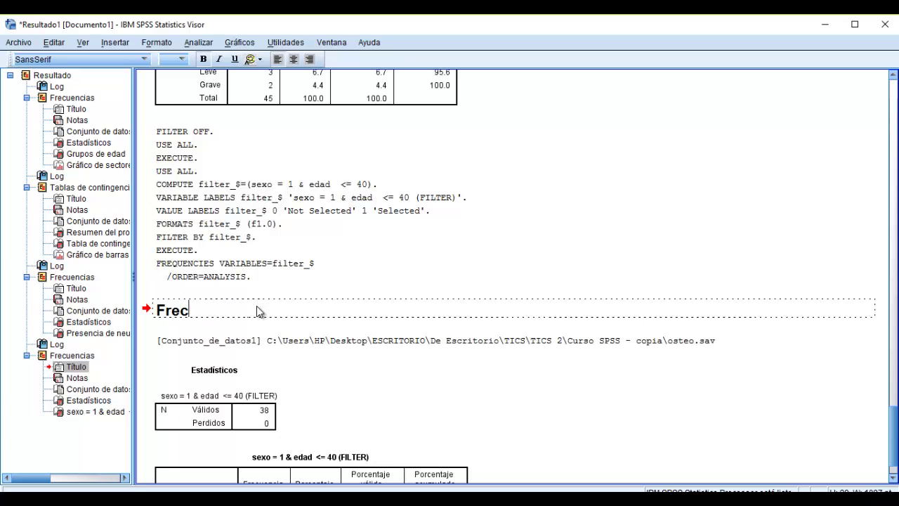
key("BackSpace")
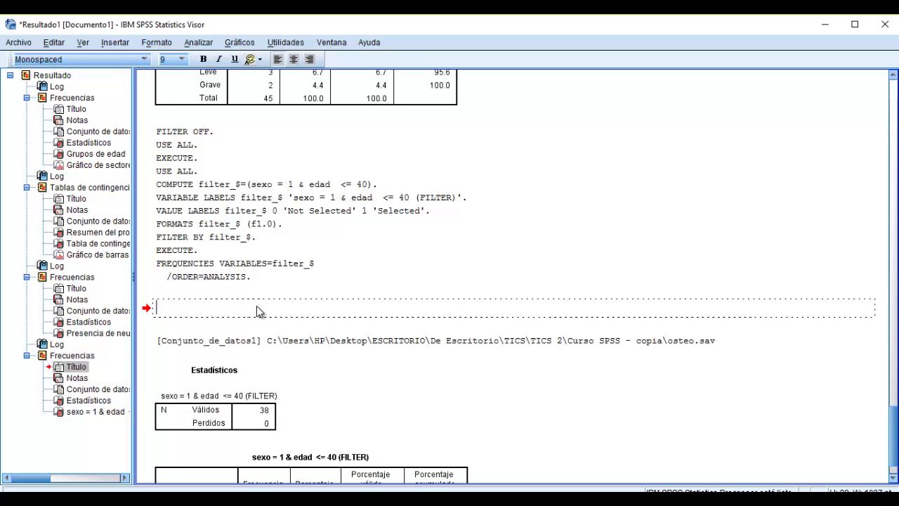
- Enter the title "Ejercicio 1: la frecuencia de hombres con edad menor o igual a 40 años es de 38 pacientes"
type("Ejer")
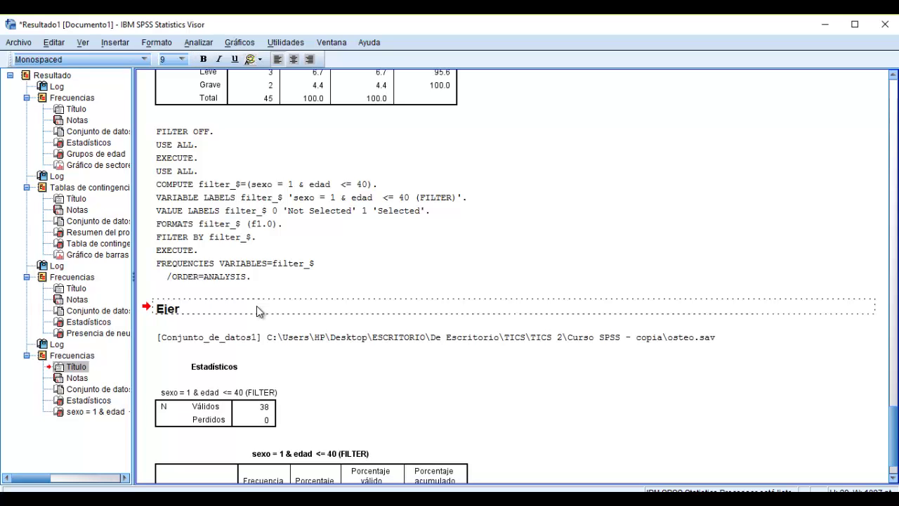
type("cicio 1: la frecuencycia de hom")
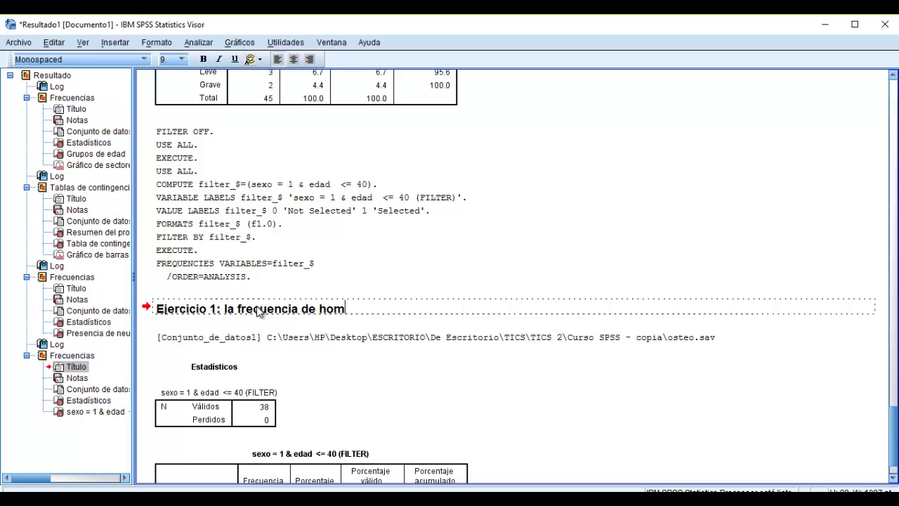
type("bres con edad ")
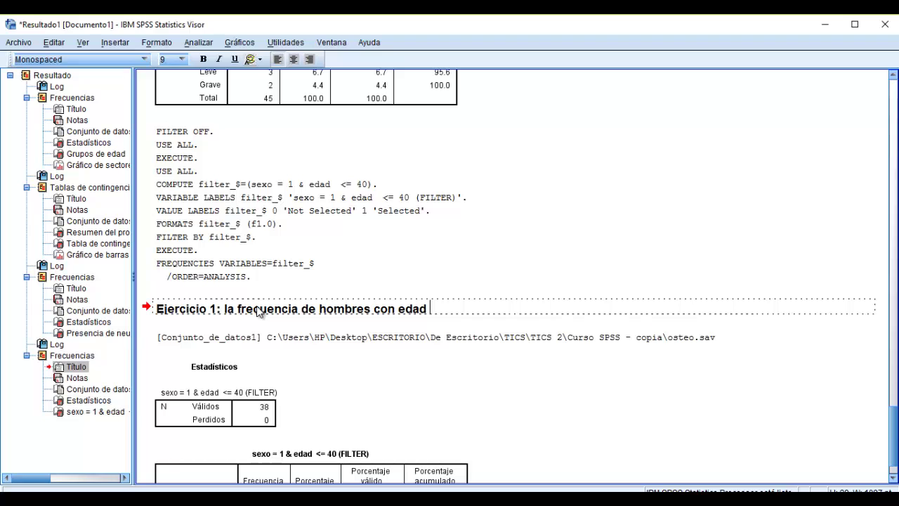
type("menor o igual a")
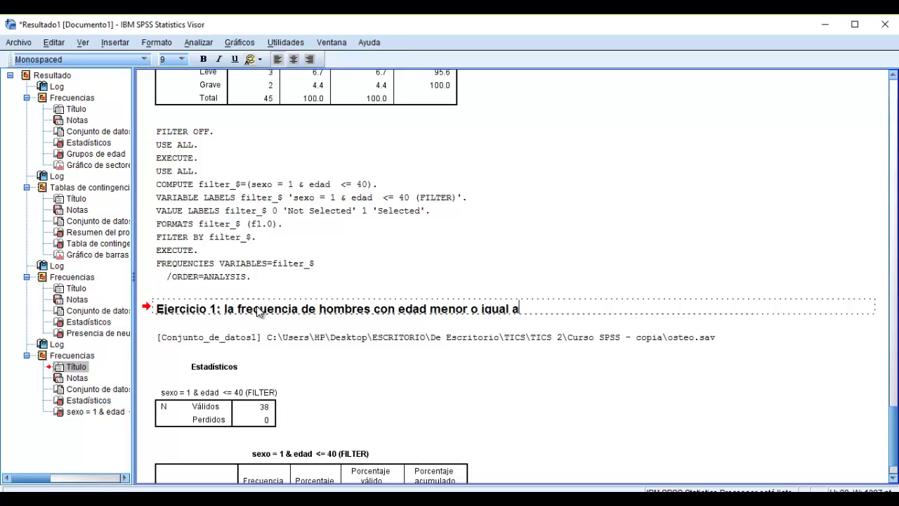
type(" 340 años es")
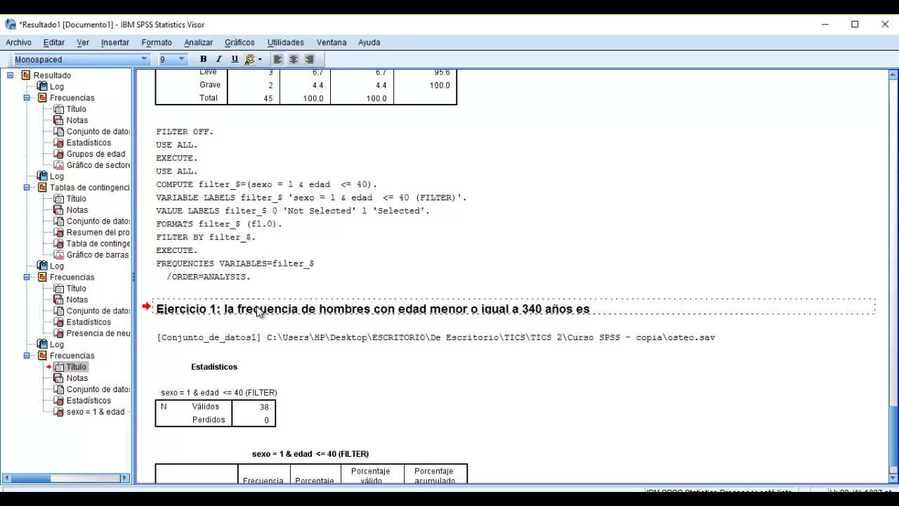
type("de 38")
type("pacientes")
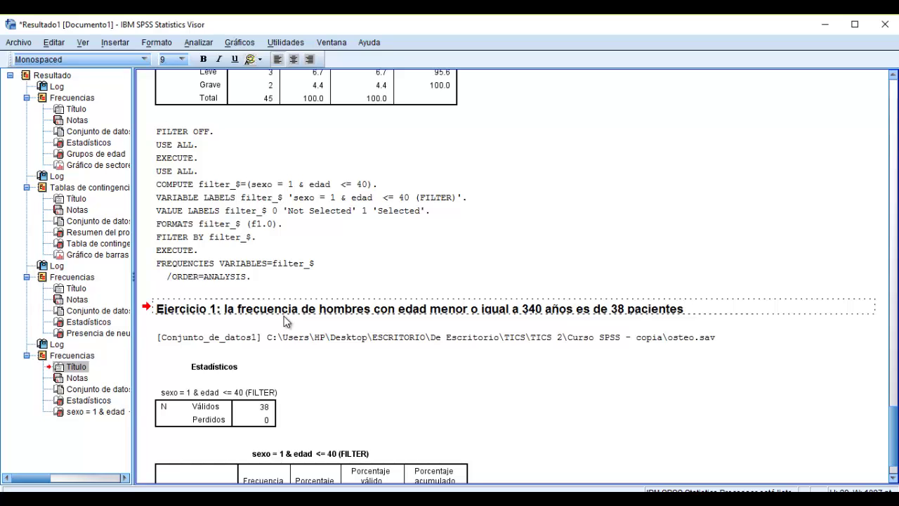
left_click(529, 309)
key("BackSpace")
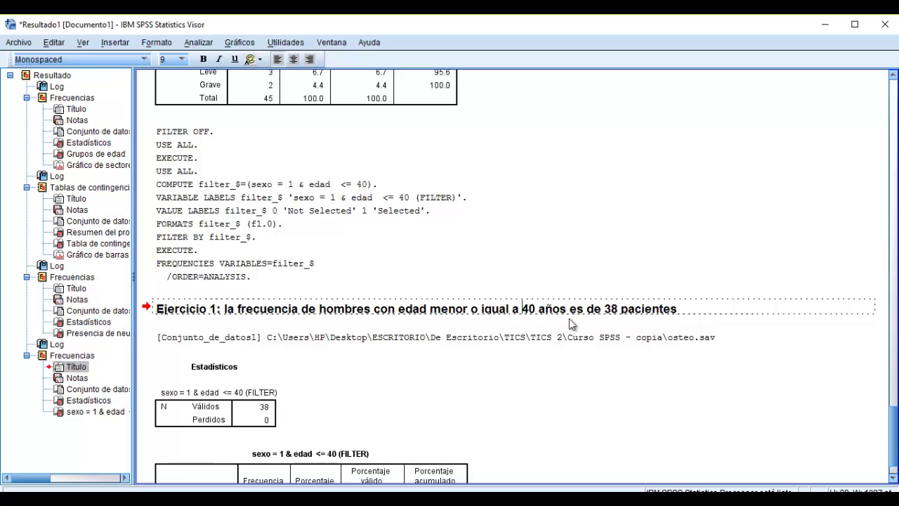
left_click(711, 378)
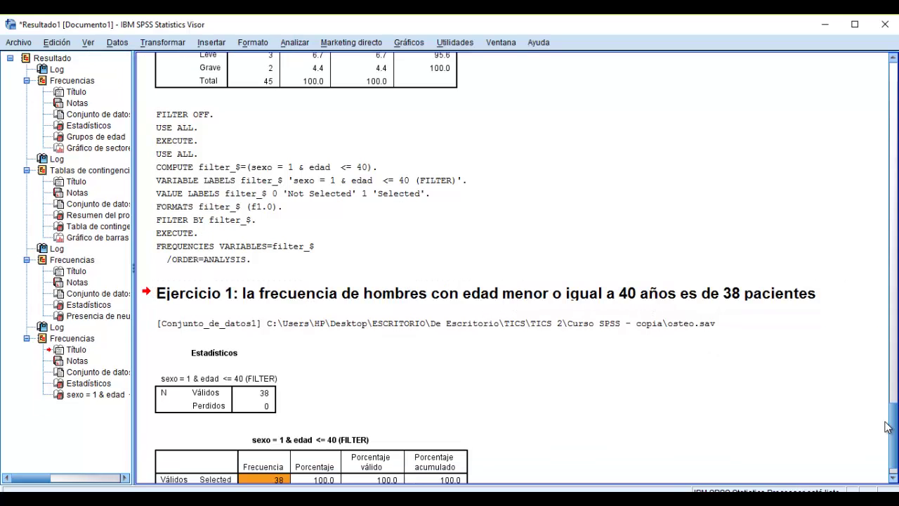
- Compare the result with the question of exercise 4 in the PDF and return to the SPSS output viewer
scroll(370, 474, "down", 1)
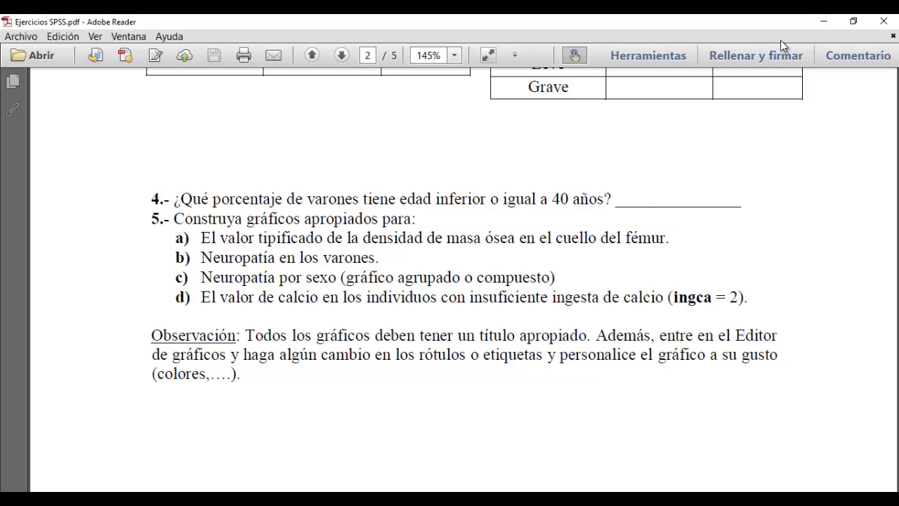
left_click(820, 21)
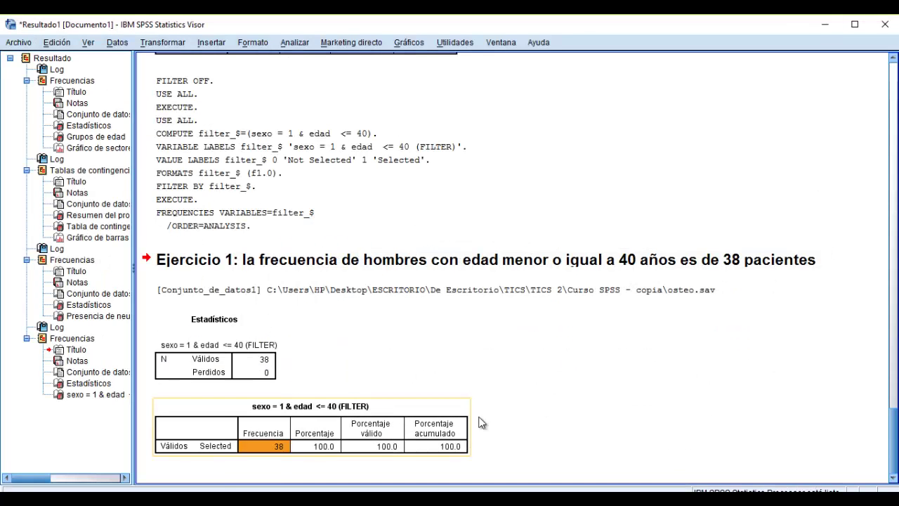
- Reread the question of exercise 4 in the Ejercicios SPSS PDF and switch to the SPSS data editor with osteo.sav
key("alt+Tab")
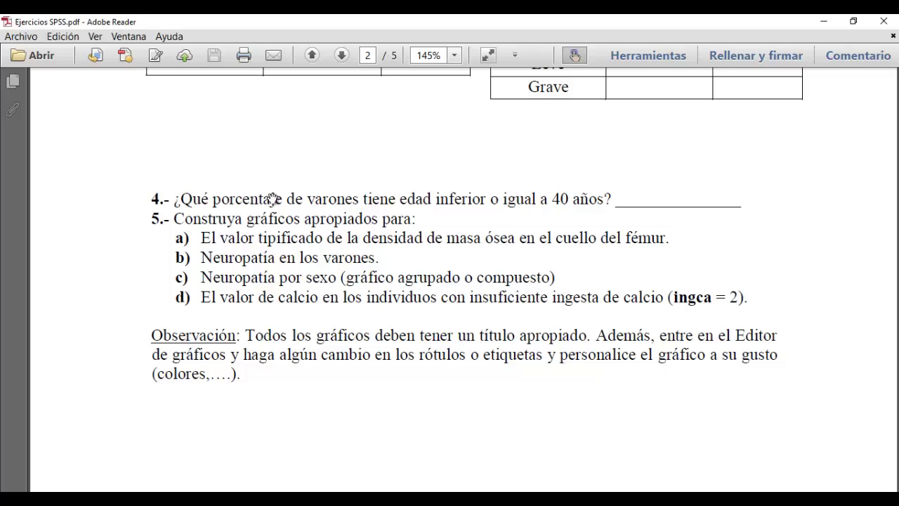
left_click(823, 26)
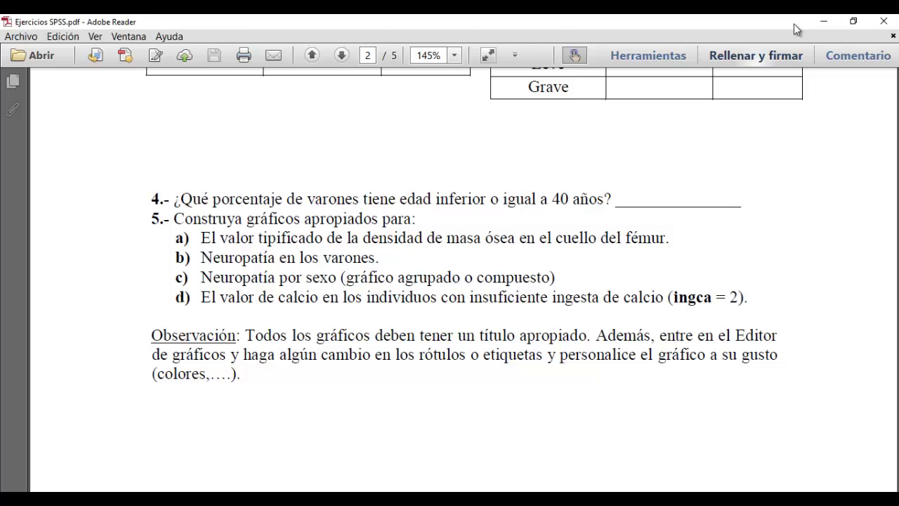
left_click(824, 21)
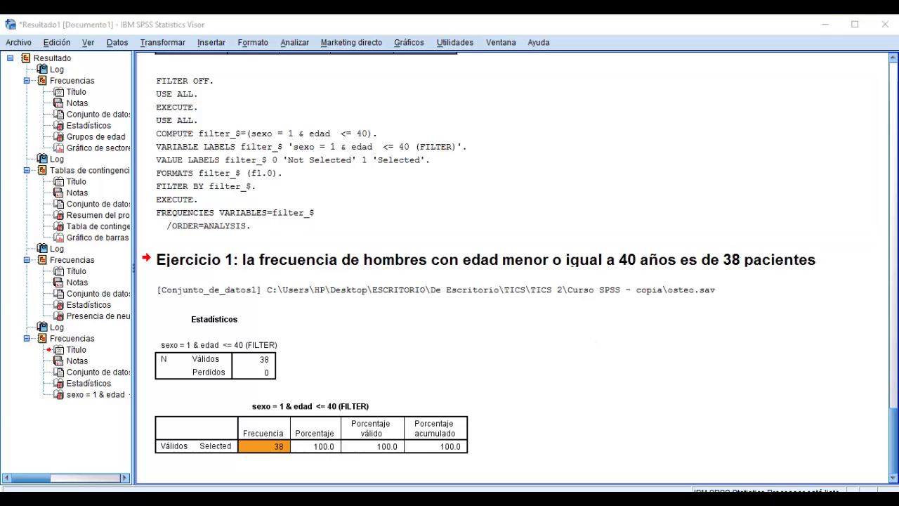
mouse_move(608, 491)
left_click(682, 440)
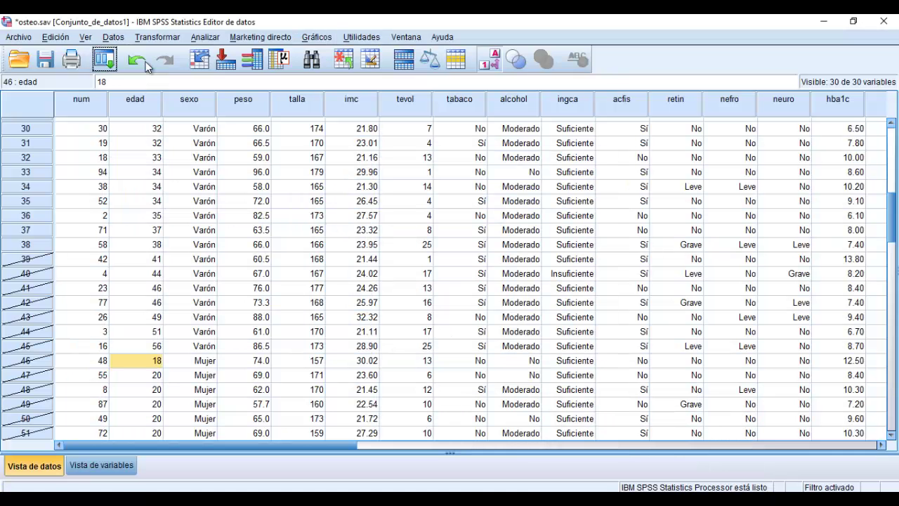
- Shorten the case selection condition to sexo = 1 and apply the filter to the osteo.sav data
left_click(120, 38)
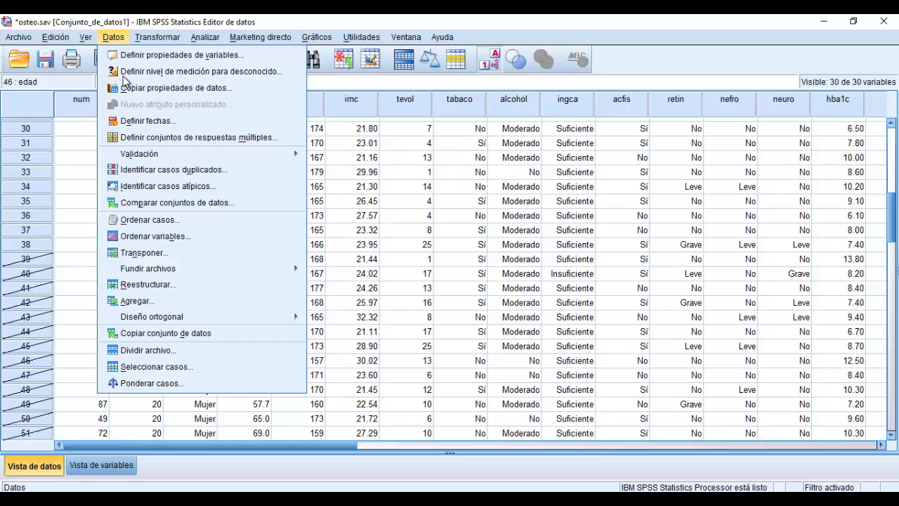
left_click(156, 366)
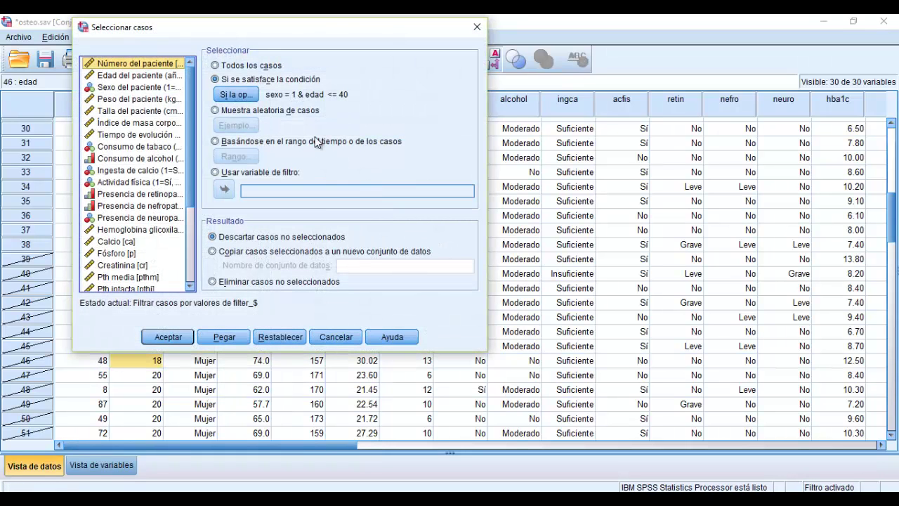
left_click(254, 96)
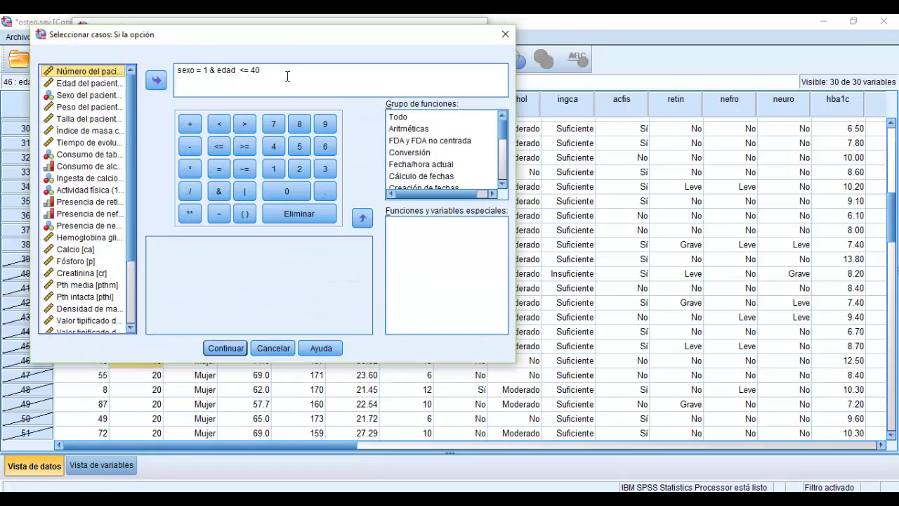
left_click(287, 76)
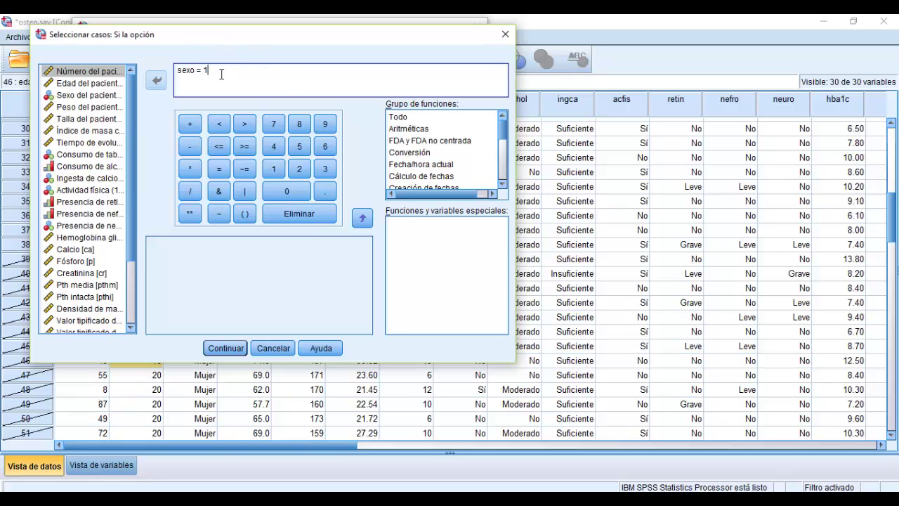
left_click(223, 342)
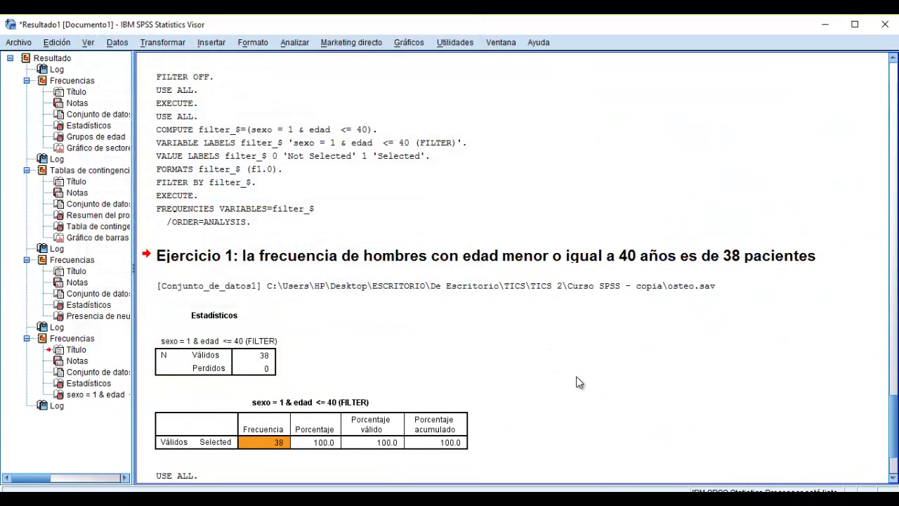
- Check the wording of exercise 4 in the PDF again and return to the osteo.sav data editor
left_click(738, 498)
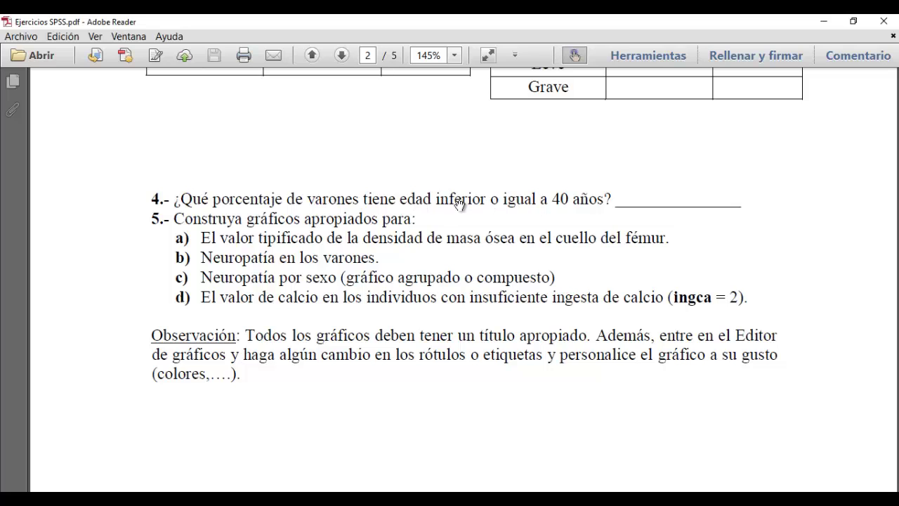
left_click(824, 21)
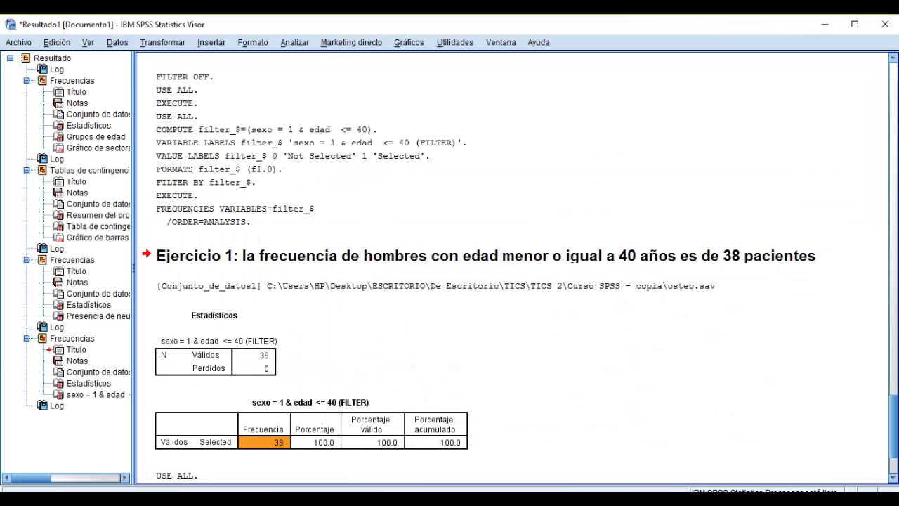
mouse_move(591, 488)
left_click(631, 458)
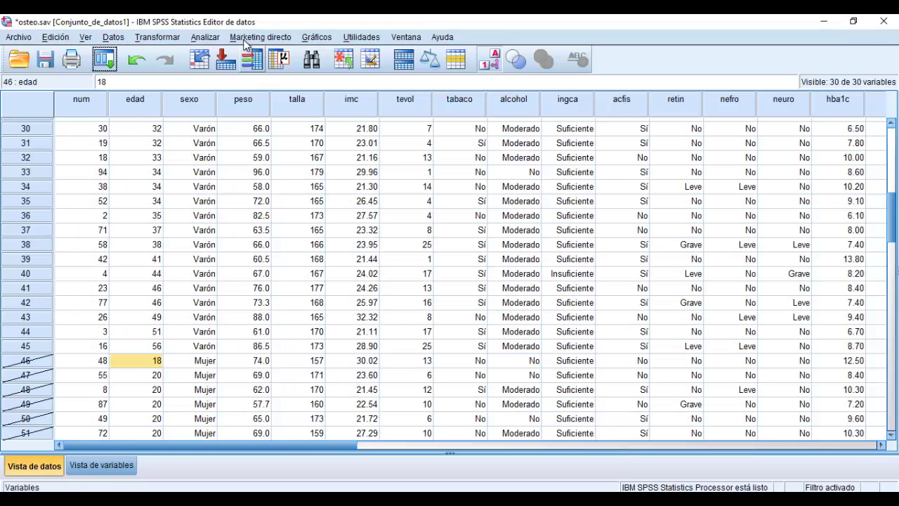
- Reset the Frequencies analysis and run it for Edad del paciente (años) [edad] with frequency tables shown
left_click(211, 38)
mouse_move(241, 75)
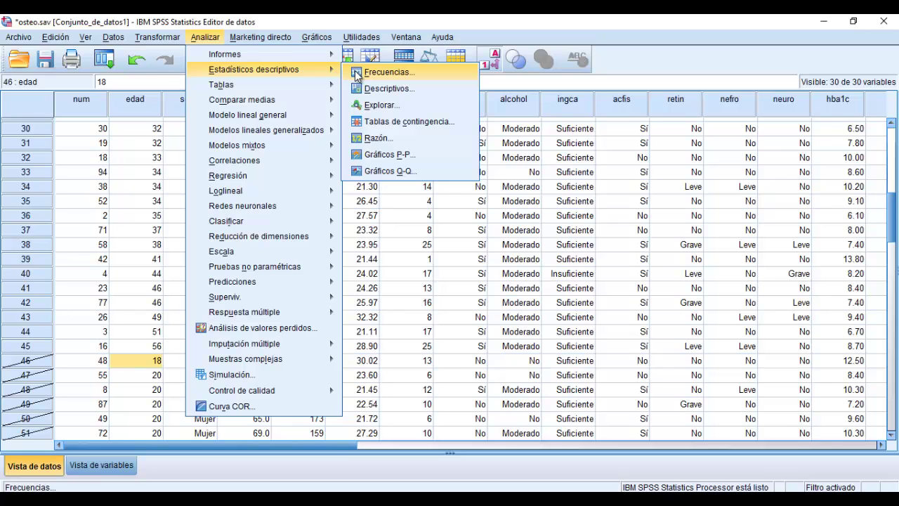
left_click(385, 72)
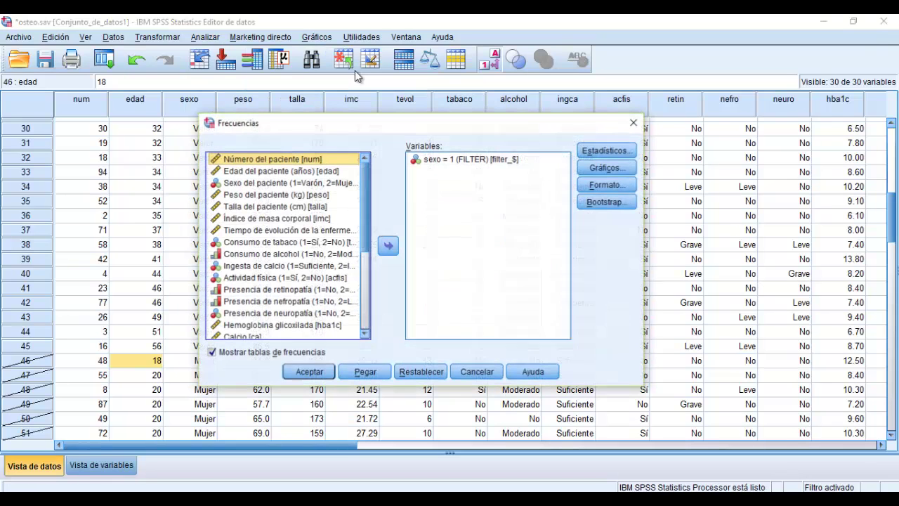
left_click(428, 372)
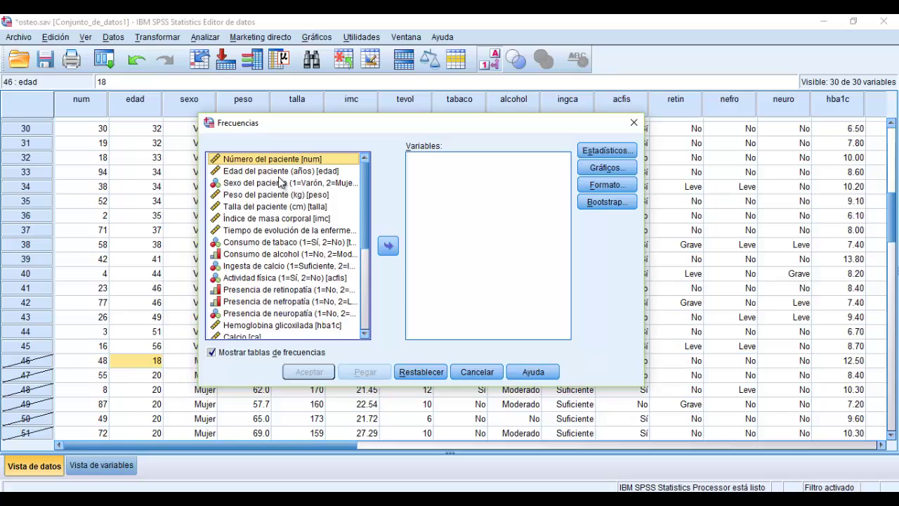
left_click(277, 171)
left_click(389, 246)
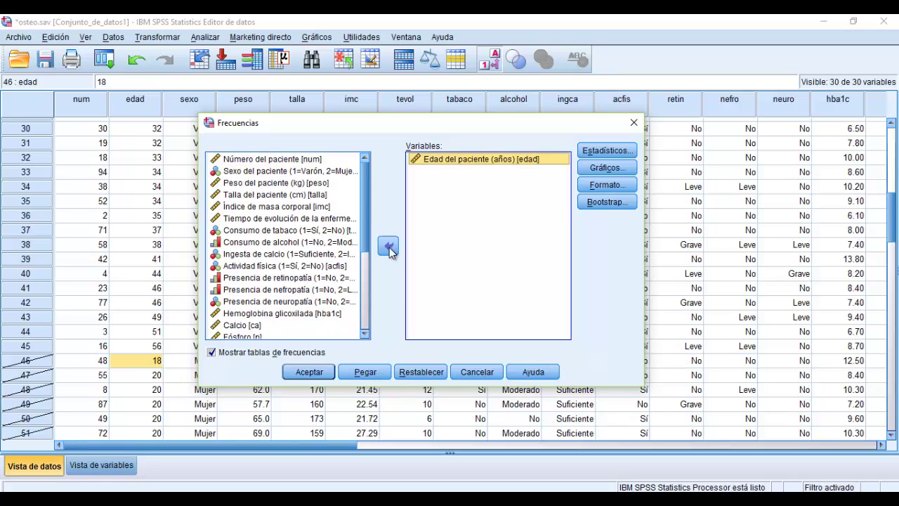
left_click(311, 372)
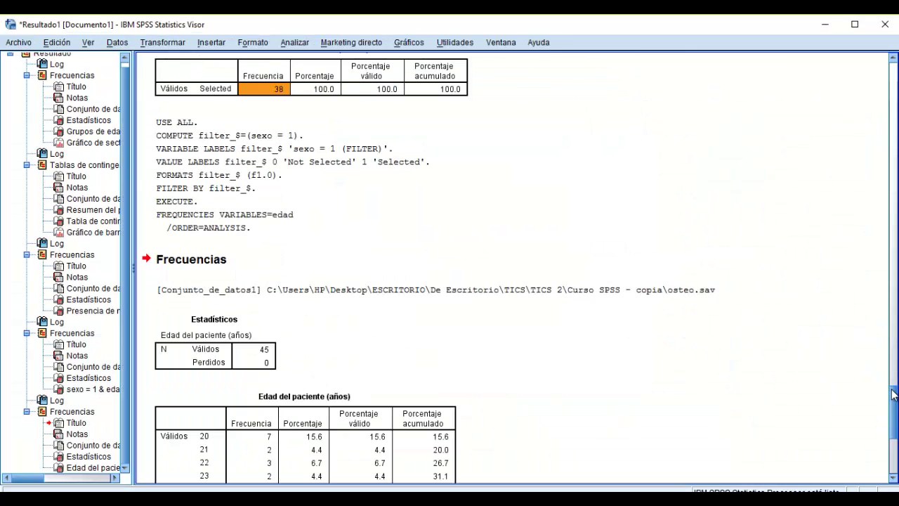
- Examine the age frequency table for the men and compare it with the question of exercise 4 in the PDF
scroll(893, 395, "down", 5)
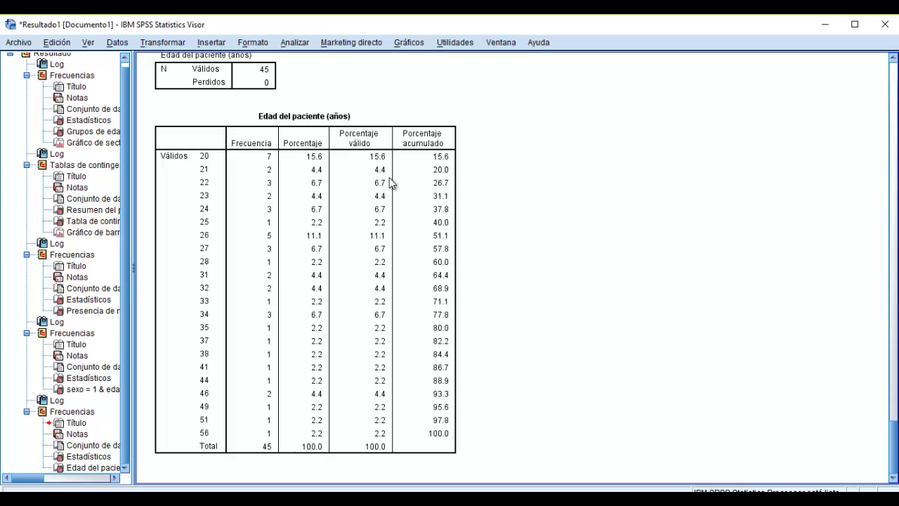
left_click(392, 183)
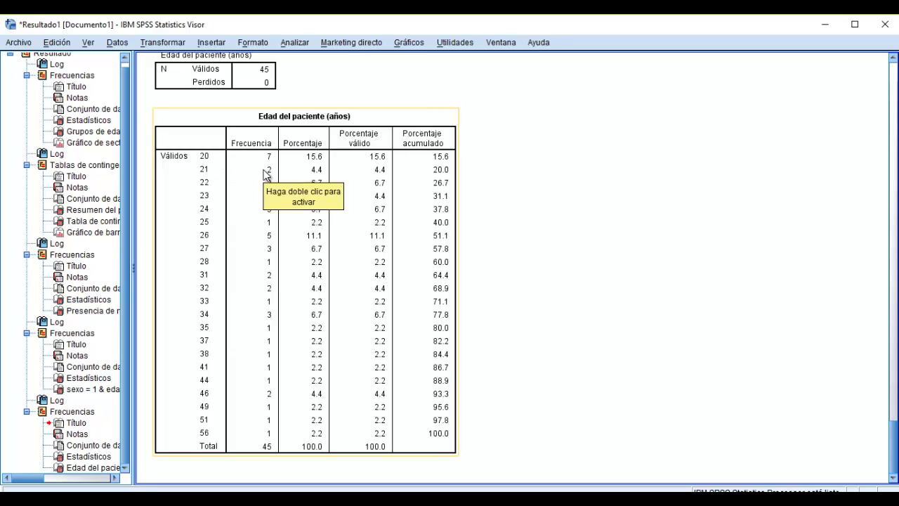
left_click(538, 412)
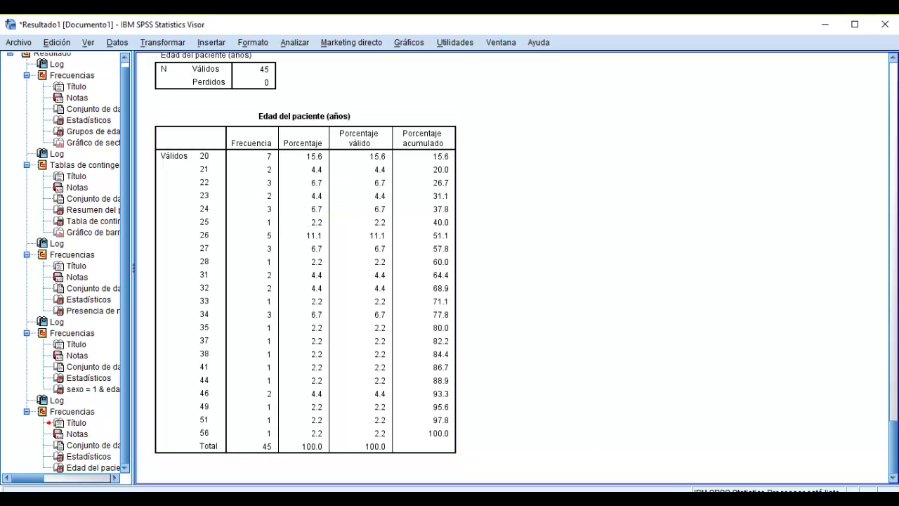
key("alt+Tab")
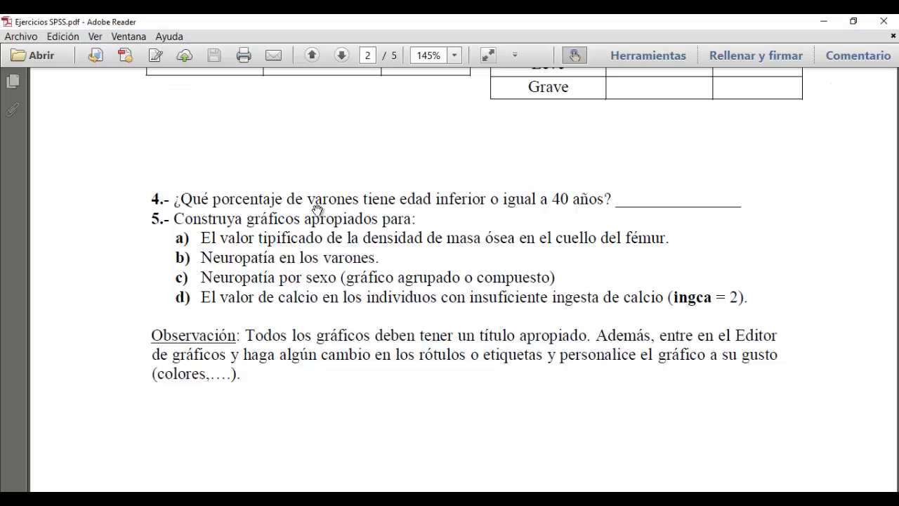
left_click(826, 22)
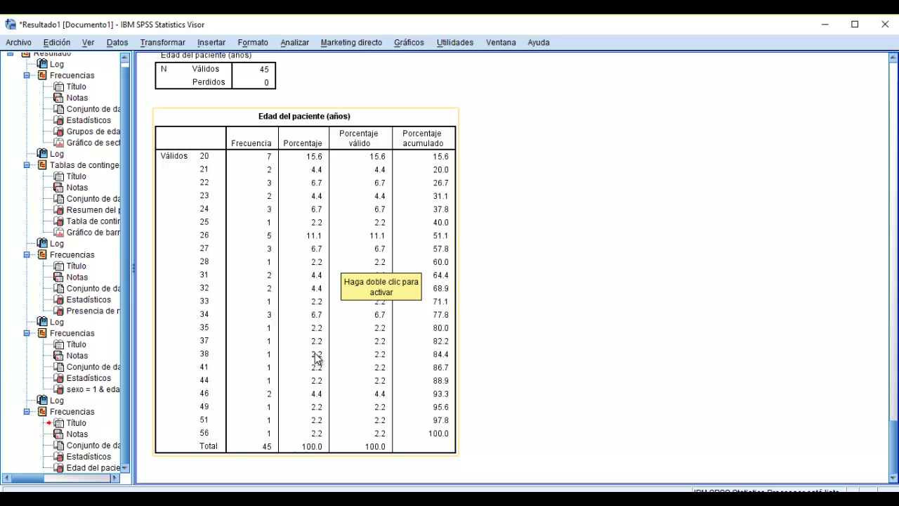
- Activate the Edad del paciente table and choose an orange background (248, 152, 29) for the Porcentaje acumulado cell of age 38
left_click(323, 162)
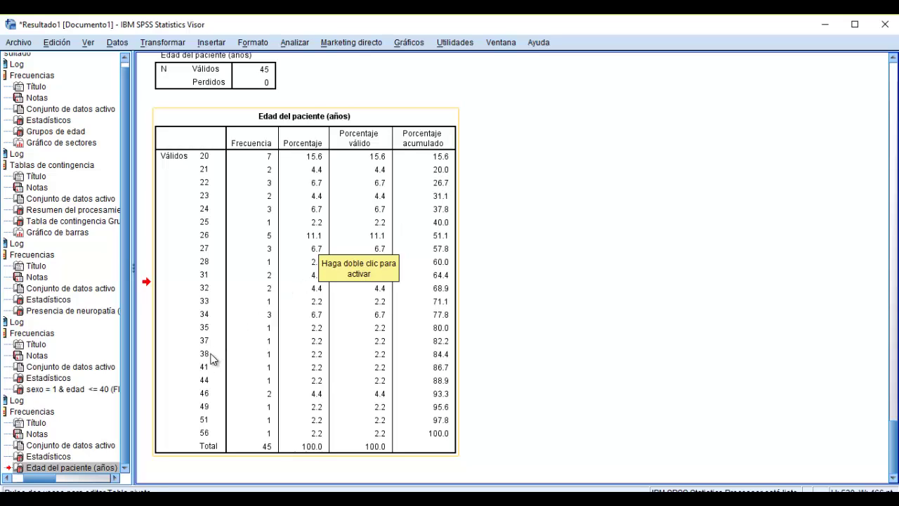
left_click(435, 357)
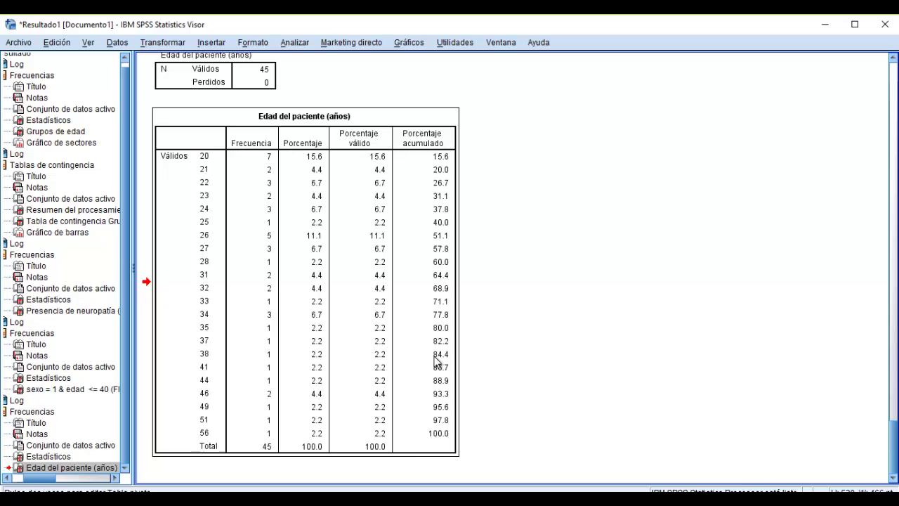
left_click(433, 356)
left_click(435, 356)
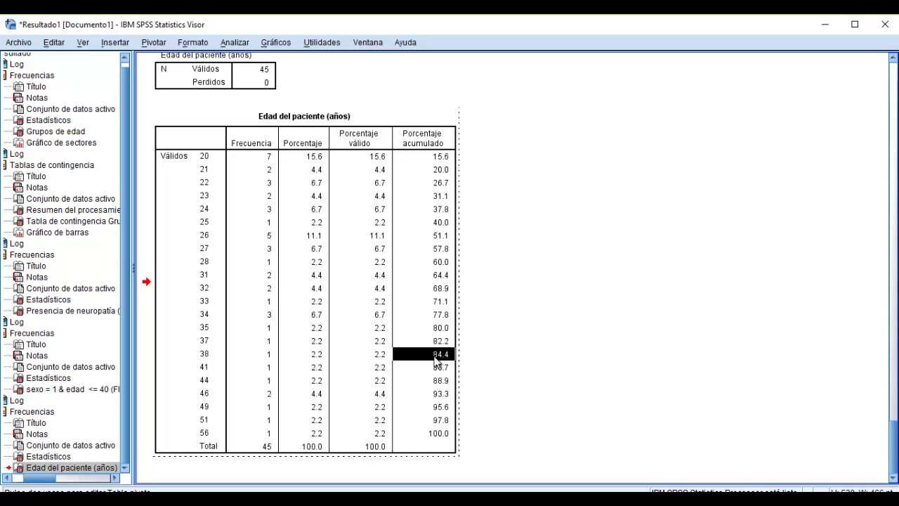
right_click(434, 356)
left_click(501, 413)
left_click(330, 319)
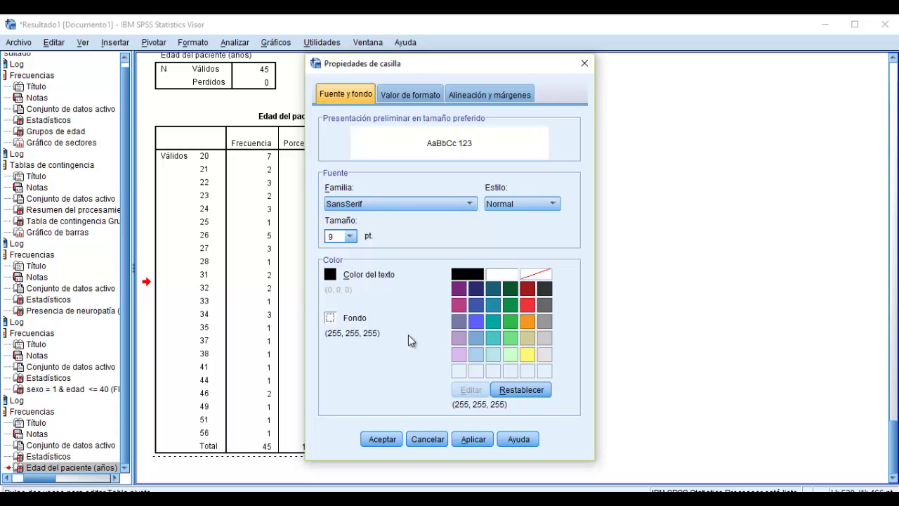
left_click(527, 321)
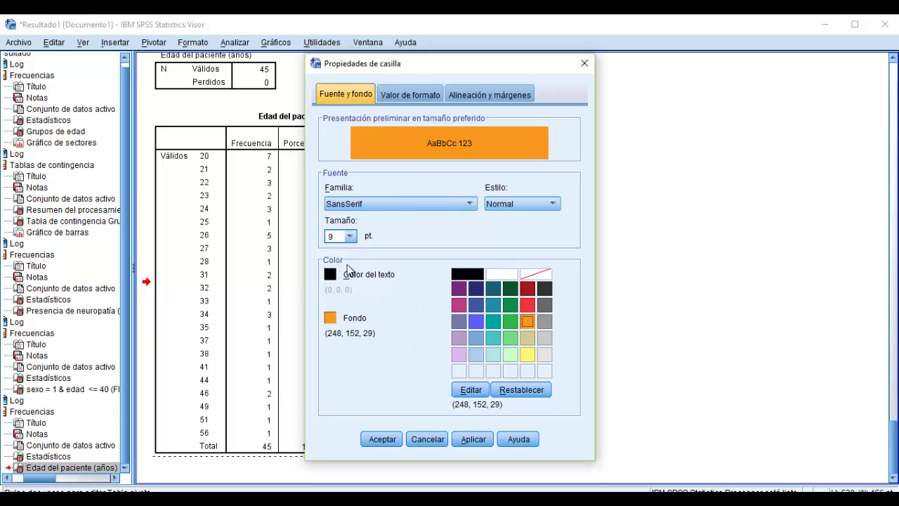
- Set the font style of the age 38 Porcentaje acumulado cell to Negrita, apply the cell formatting and leave table editing
left_click(467, 205)
left_click(528, 204)
left_click(505, 230)
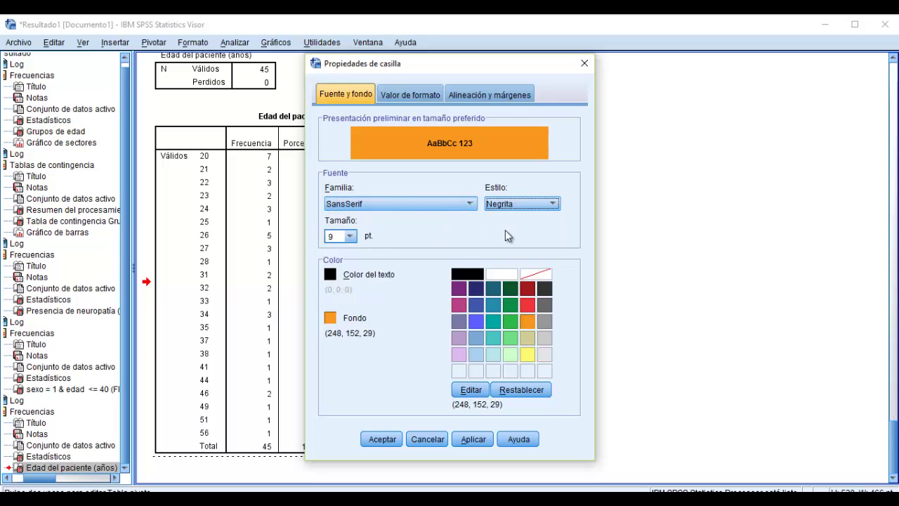
left_click(384, 439)
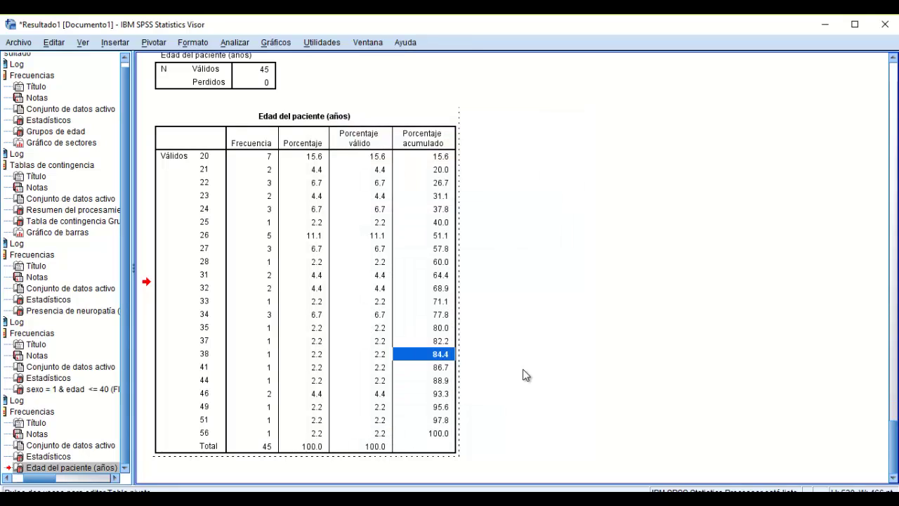
left_click(523, 371)
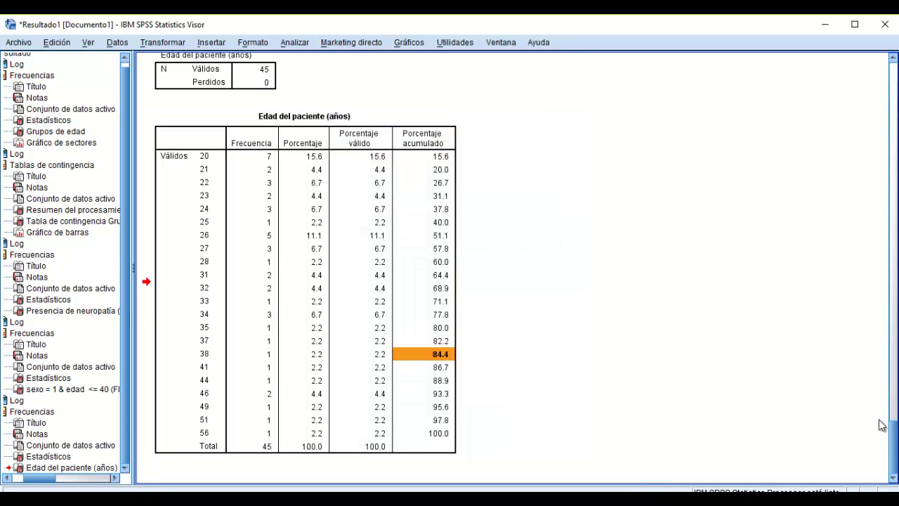
- Compare the highlighted cumulative percentage with the question of exercise 4 in the PDF and return to the SPSS output viewer
key("alt+Tab")
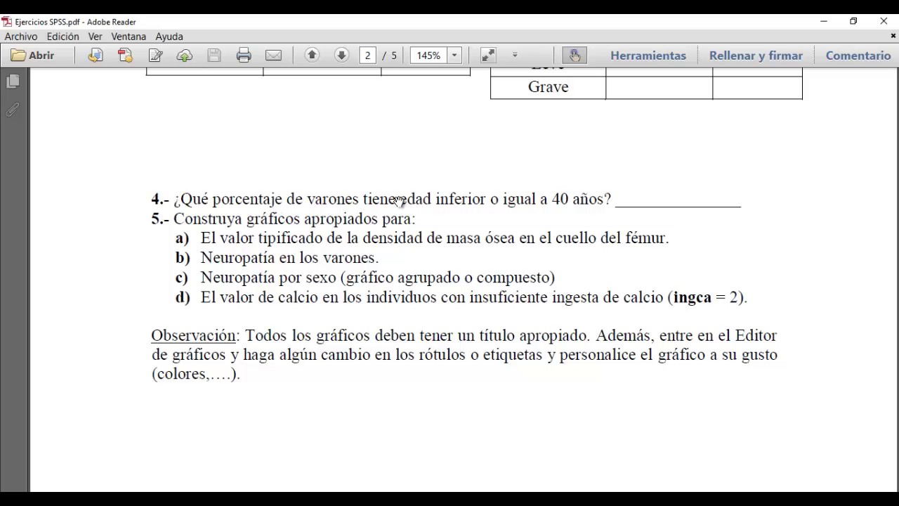
left_click(830, 22)
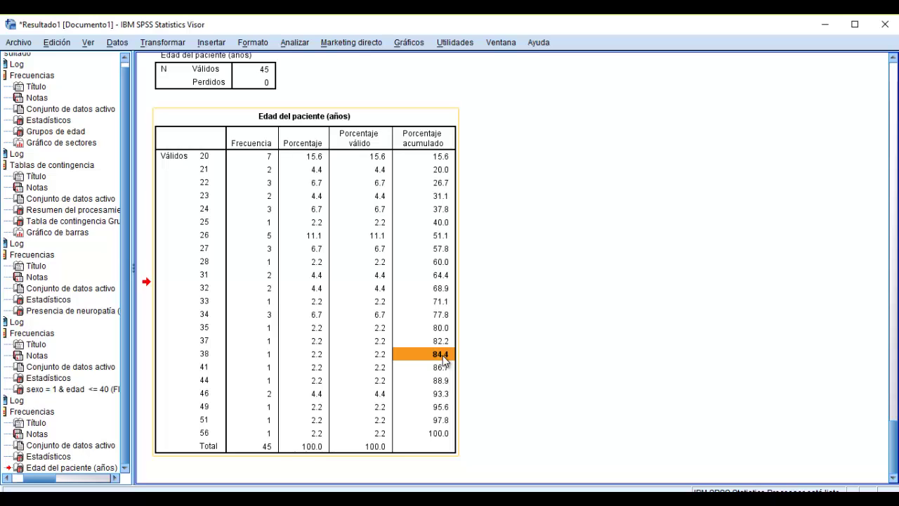
left_click(839, 395)
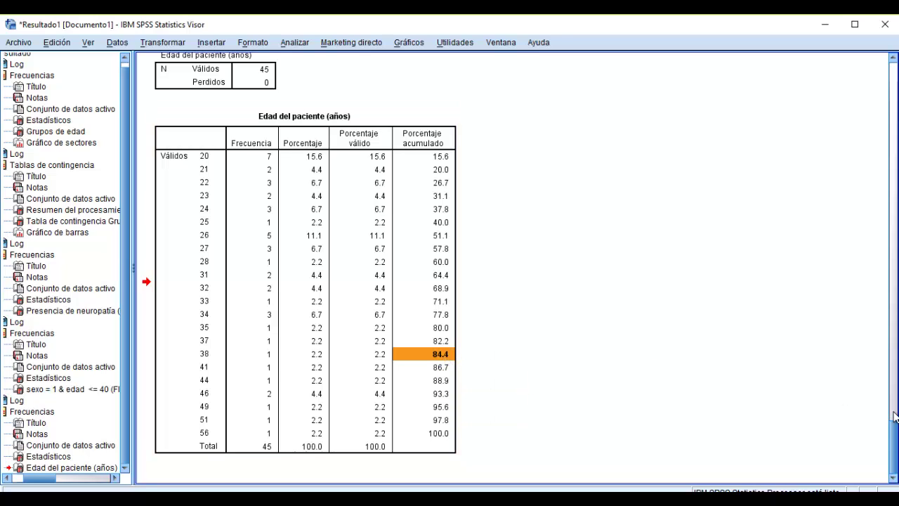
- Replace the Frecuencias title above the age table with "El porcentaje de hombres con edades de 40 años o menos es de 84.4%"
scroll(895, 416, "up", 3)
left_click(219, 140)
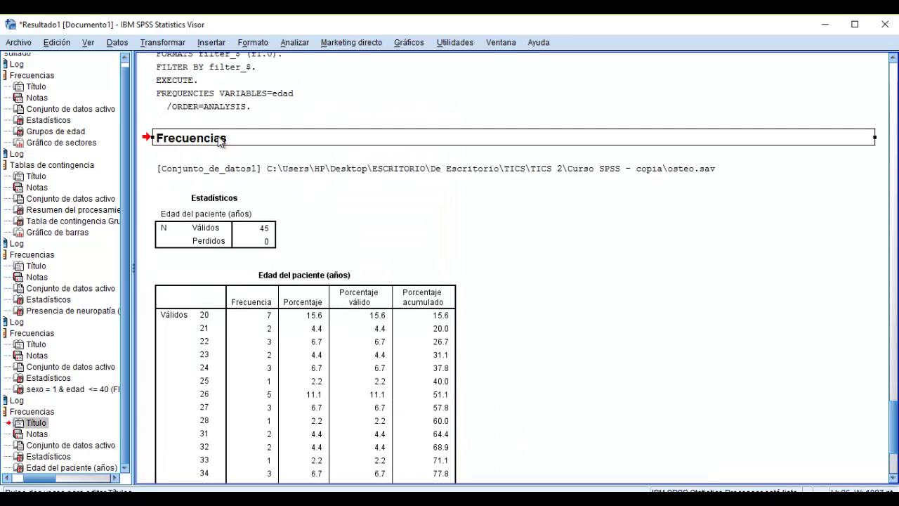
double_click(220, 141)
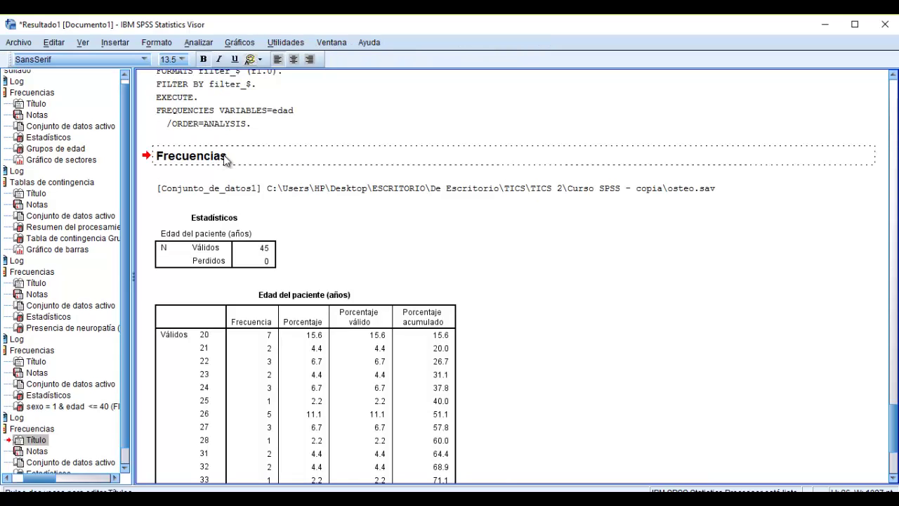
key("BackSpace")
key("BackSpace")
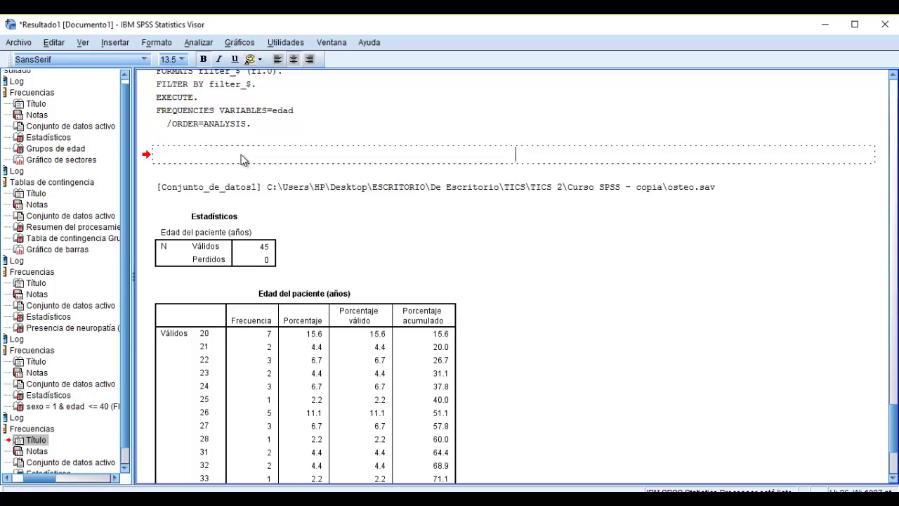
type("El porcentaje de ")
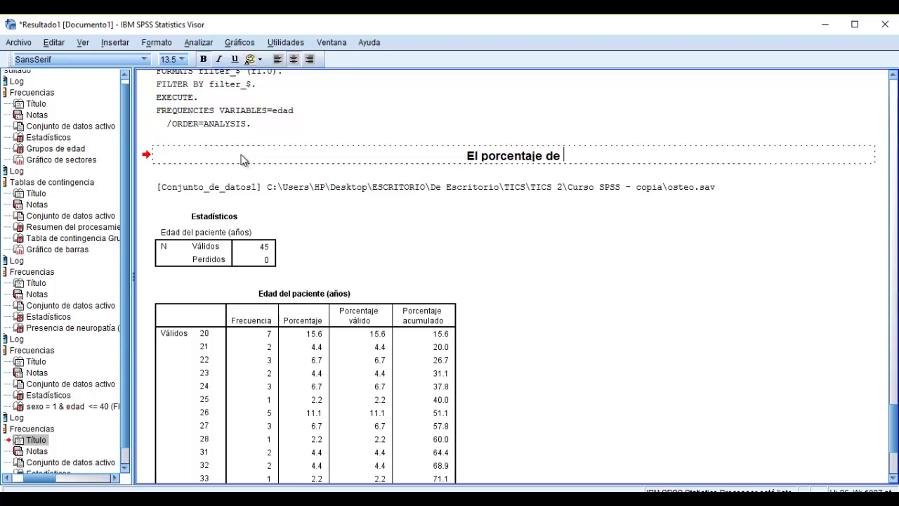
type("hombres ")
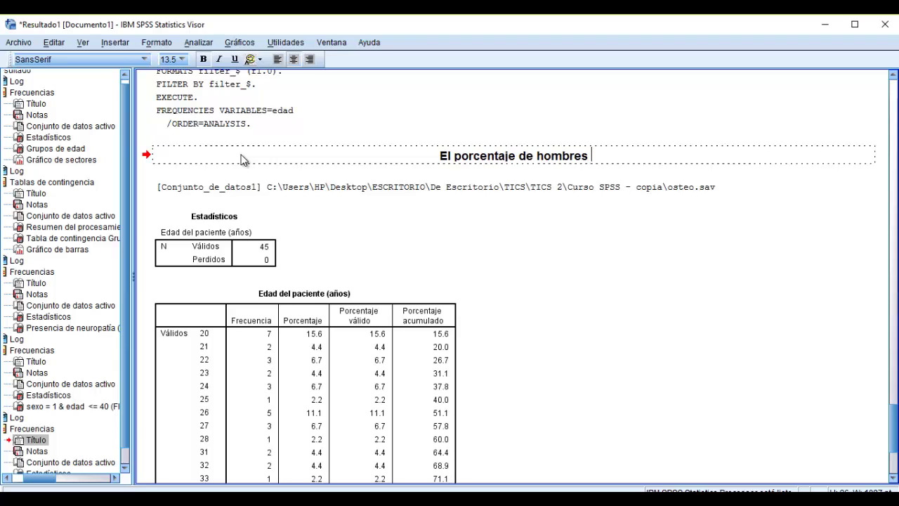
type("con edad")
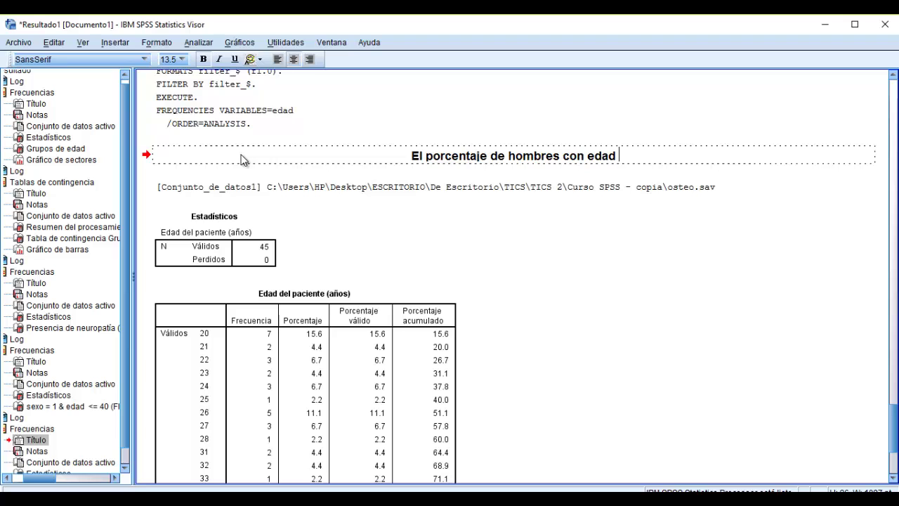
type("es de ")
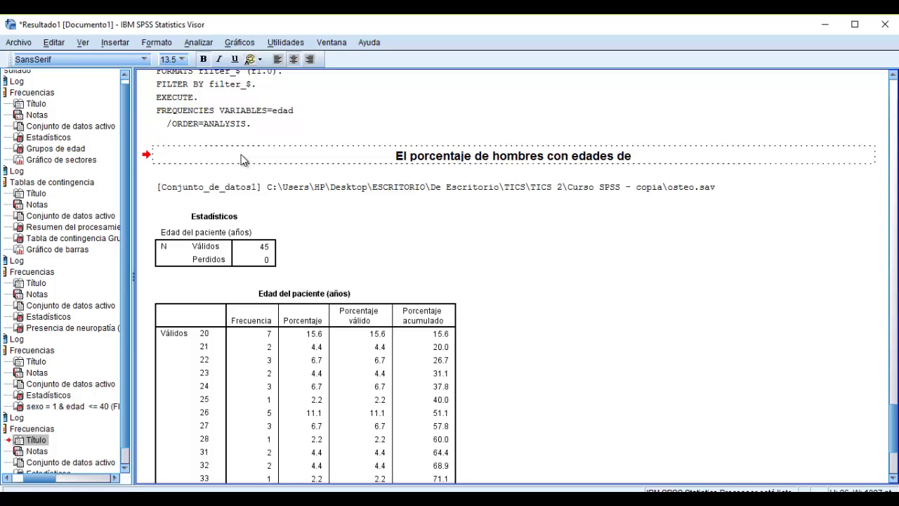
type("40 años")
key("BackSpace")
key("BackSpace")
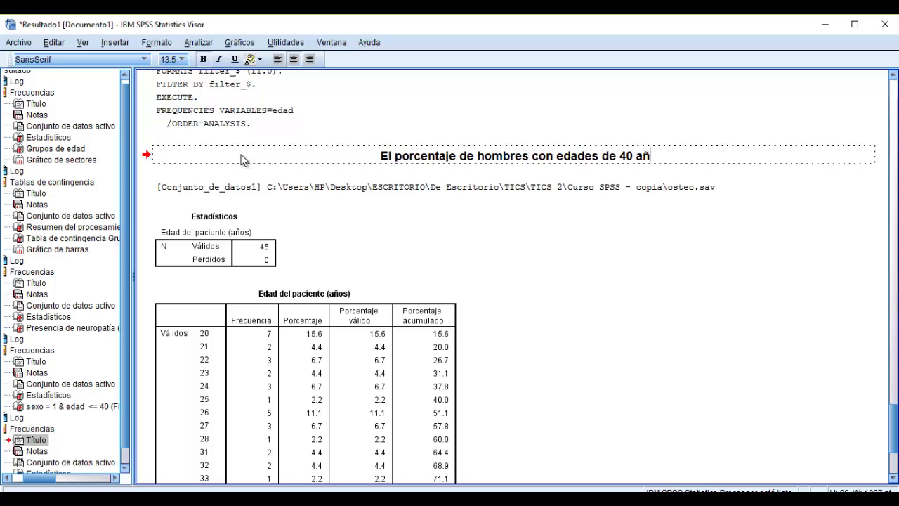
type("os ")
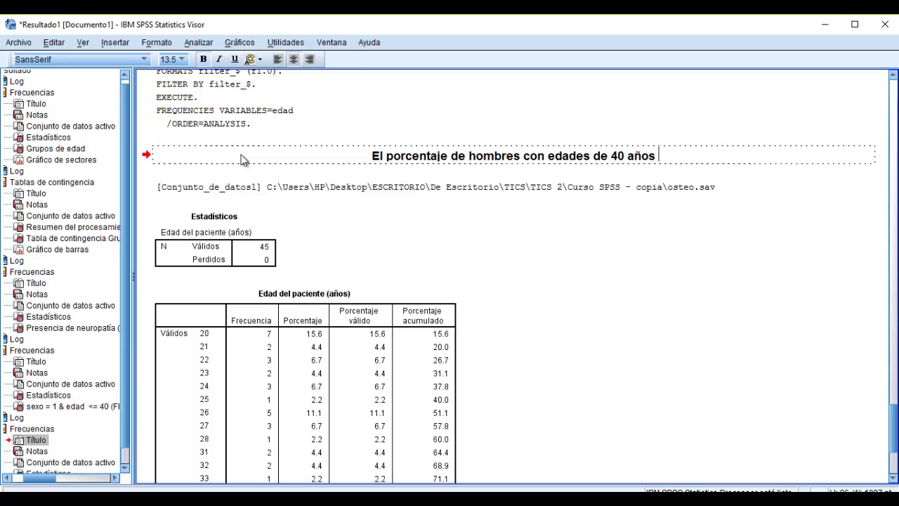
type("o menos e")
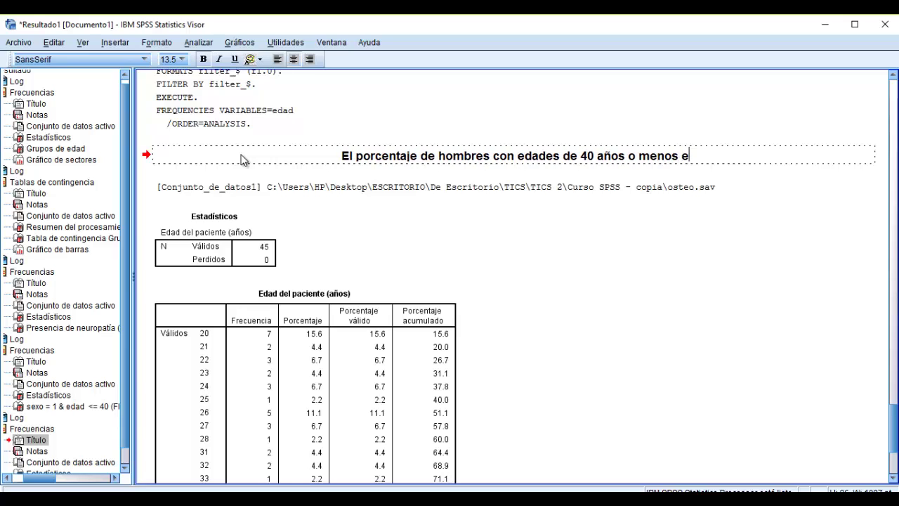
type("s de ")
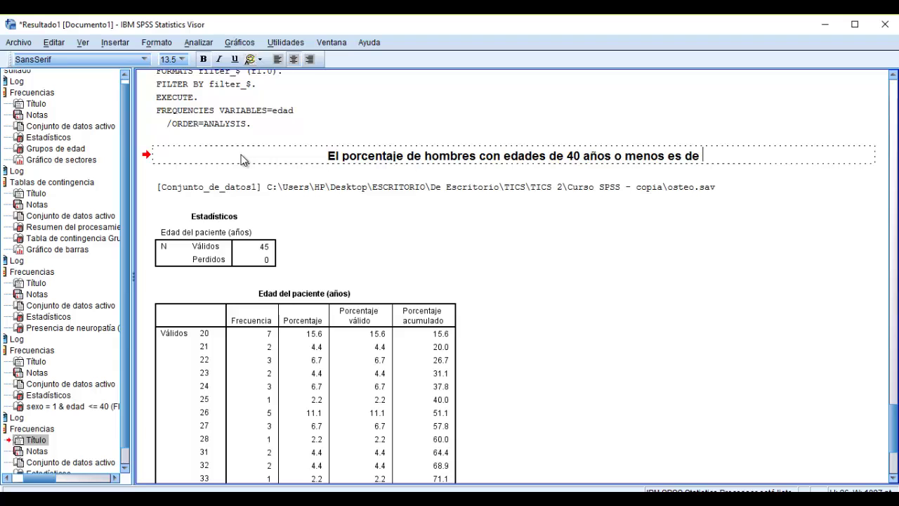
type("84.4")
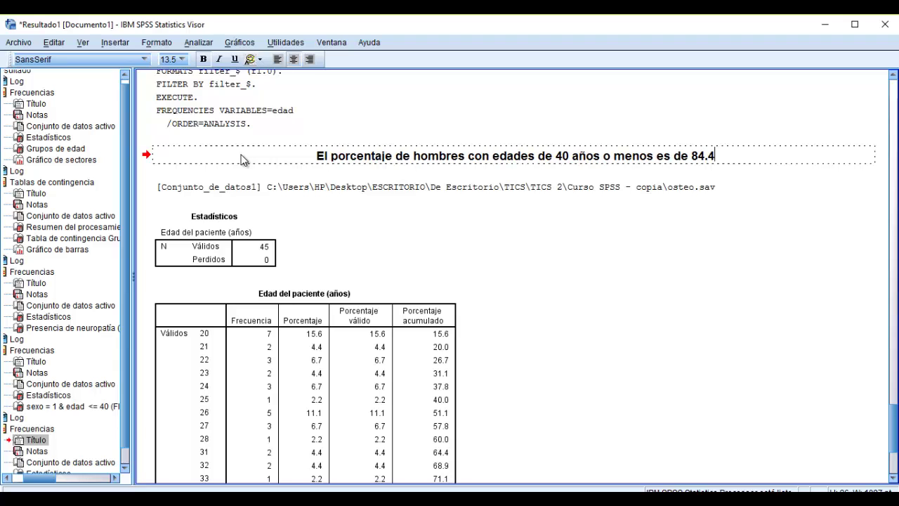
type("%")
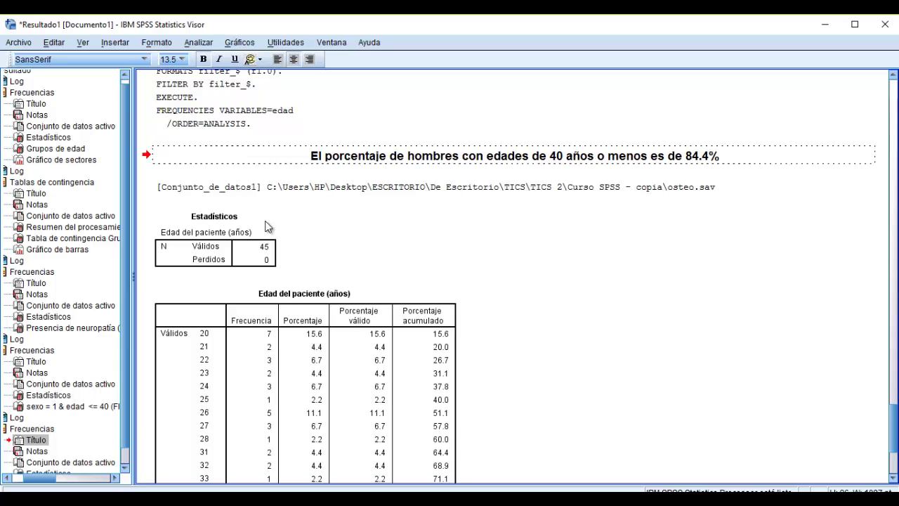
left_click(862, 298)
- Check the new title against the highlighted Porcentaje acumulado cell of age 38 and the preceding Ejercicio 1 result
scroll(517, 267, "down", 5)
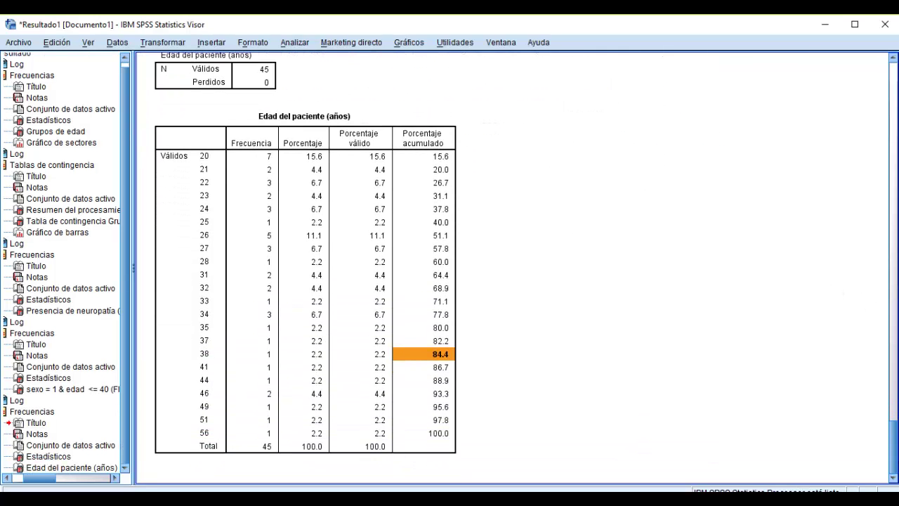
scroll(490, 213, "up", 5)
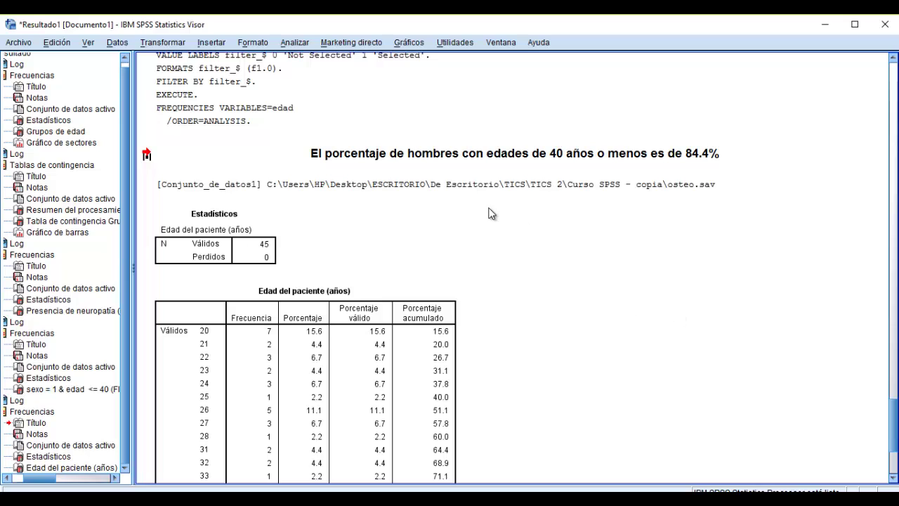
left_click(299, 313)
scroll(357, 302, "down", 5)
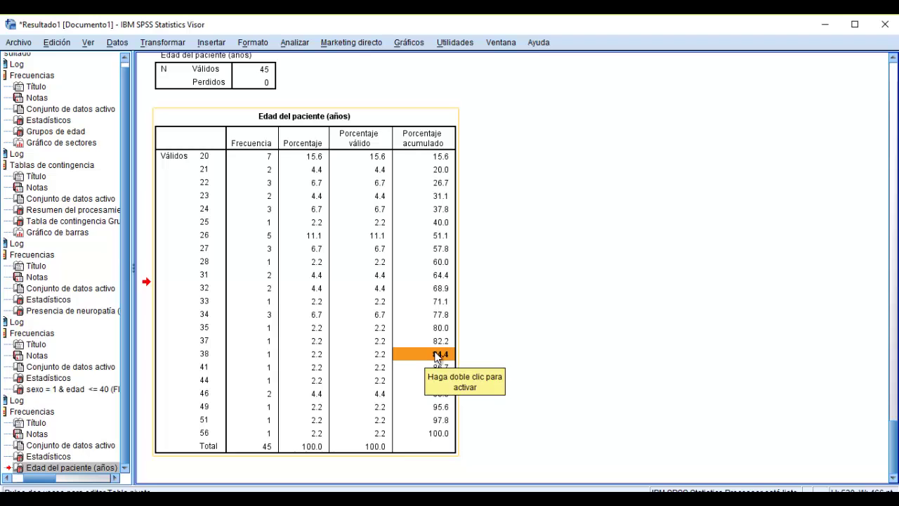
left_click_drag(894, 406, 894, 383)
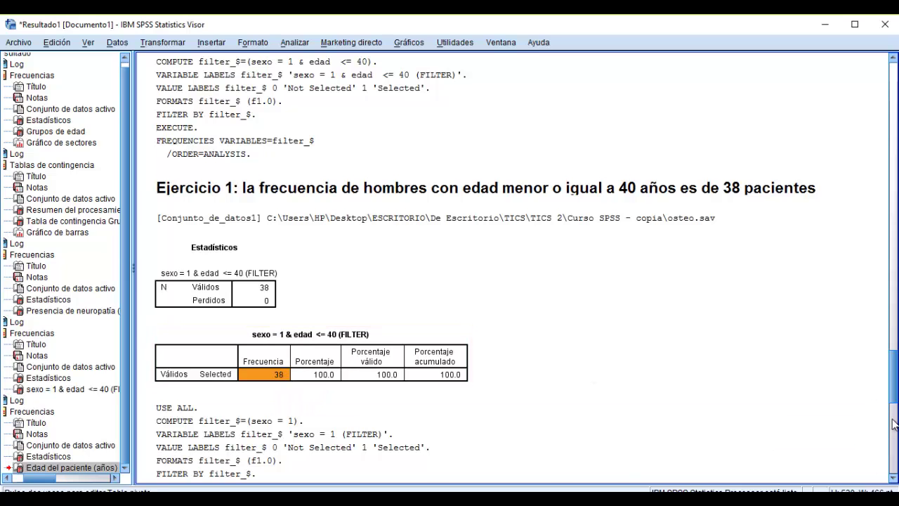
left_click(895, 447)
left_click(895, 447)
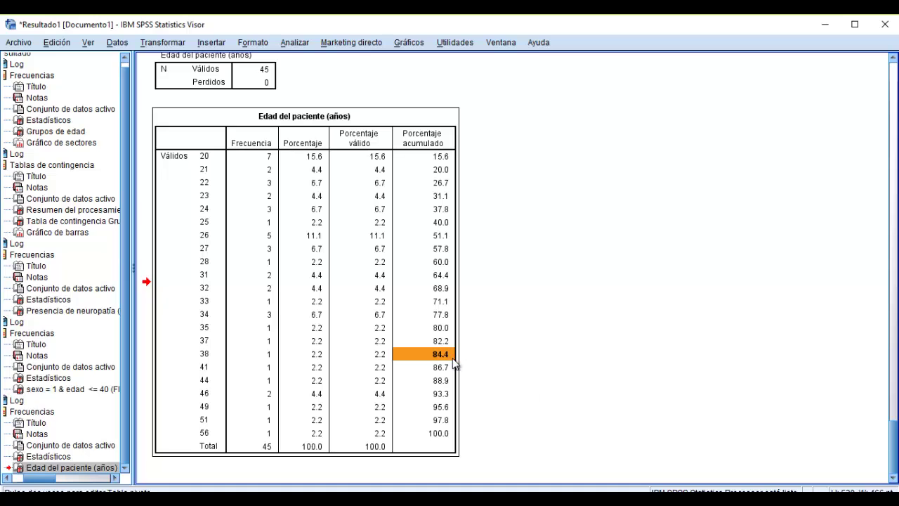
scroll(672, 272, "up", 5)
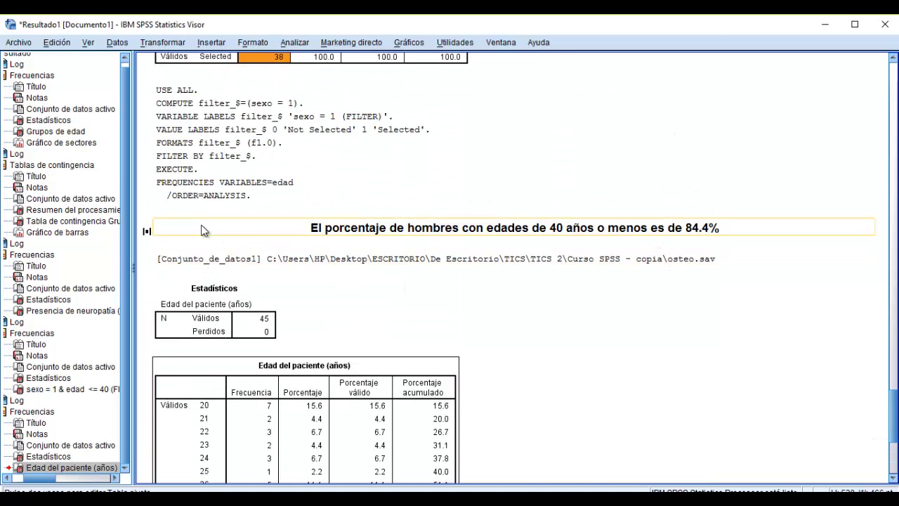
- Review the earlier results in the output, from the percentage title back to the age group pie chart, and switch to the osteo.sav data editor
double_click(262, 221)
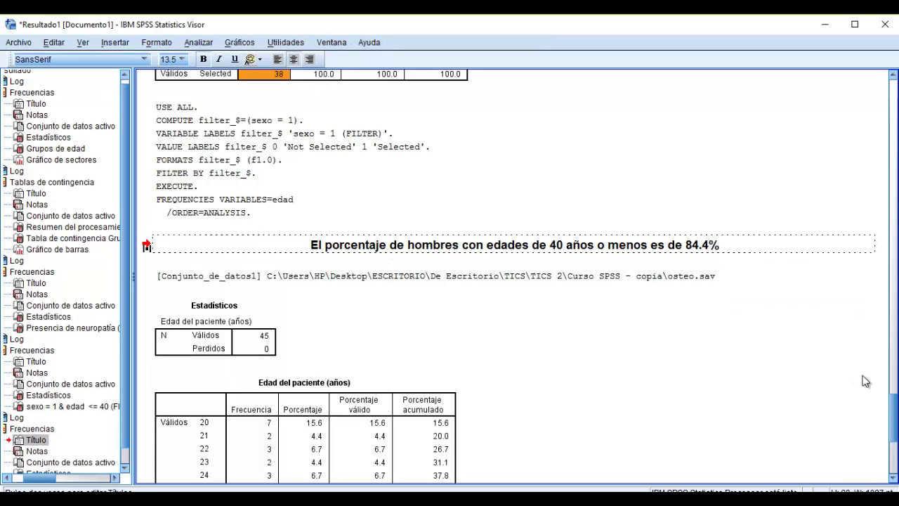
scroll(871, 372, "up", 10)
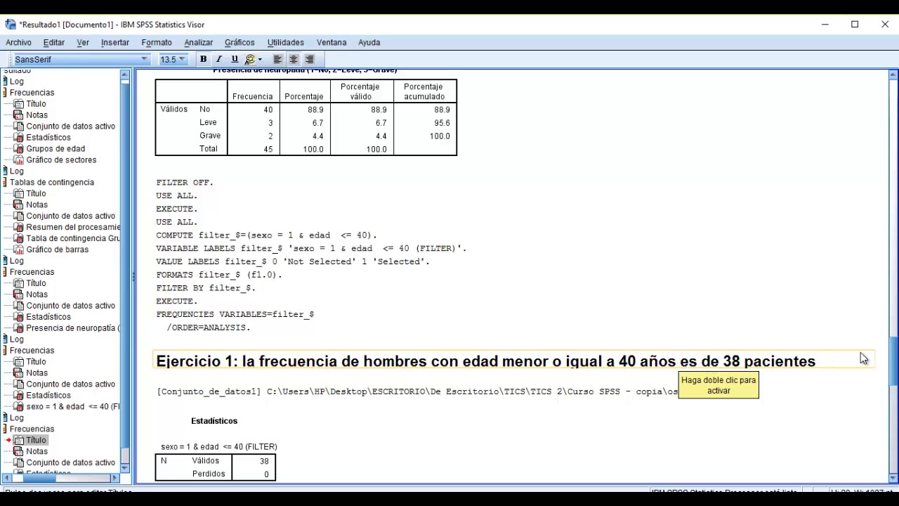
scroll(890, 369, "down", 3)
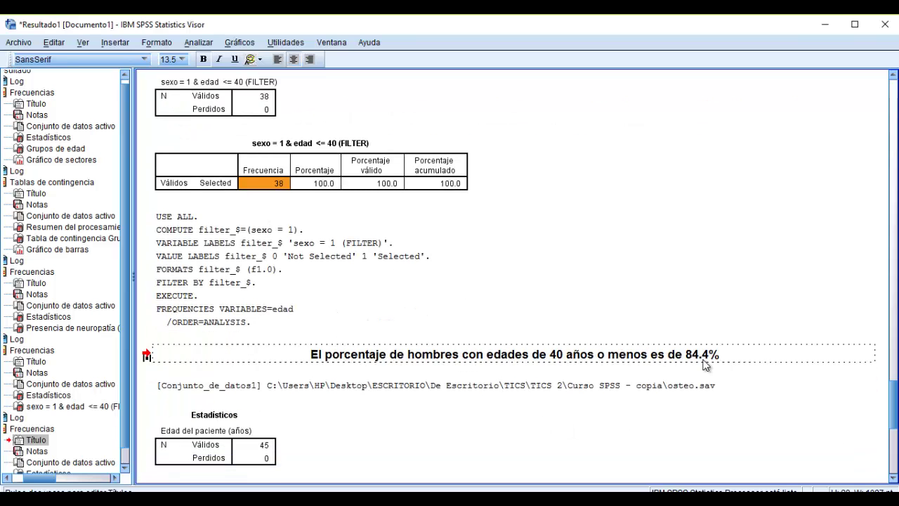
left_click_drag(892, 413, 895, 291)
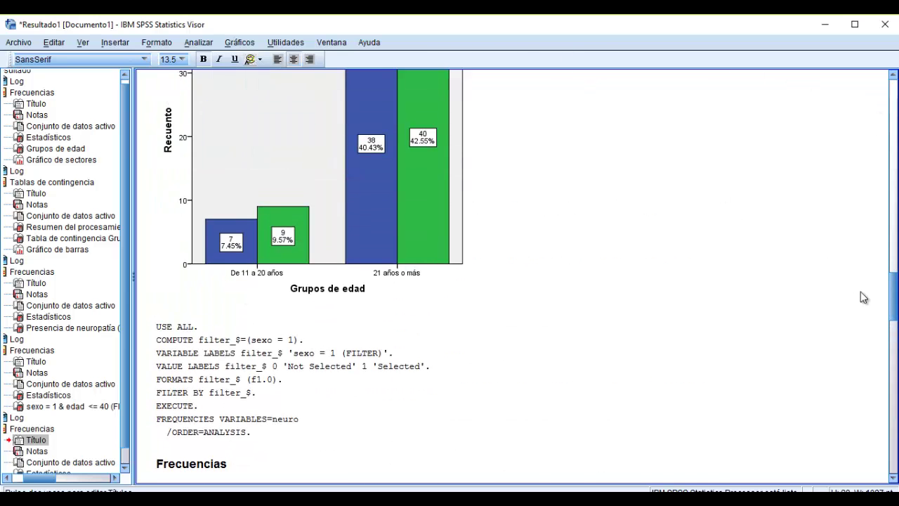
left_click_drag(894, 299, 896, 179)
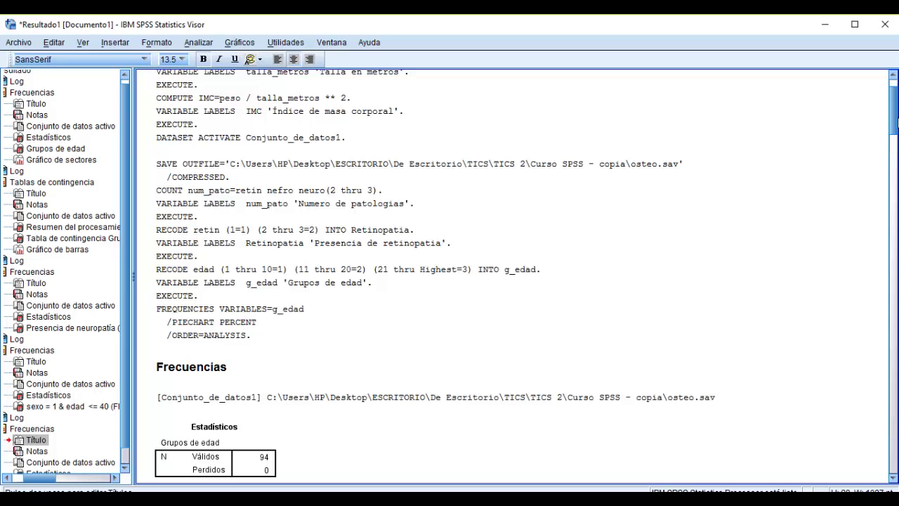
scroll(897, 118, "up", 2)
left_click(848, 81)
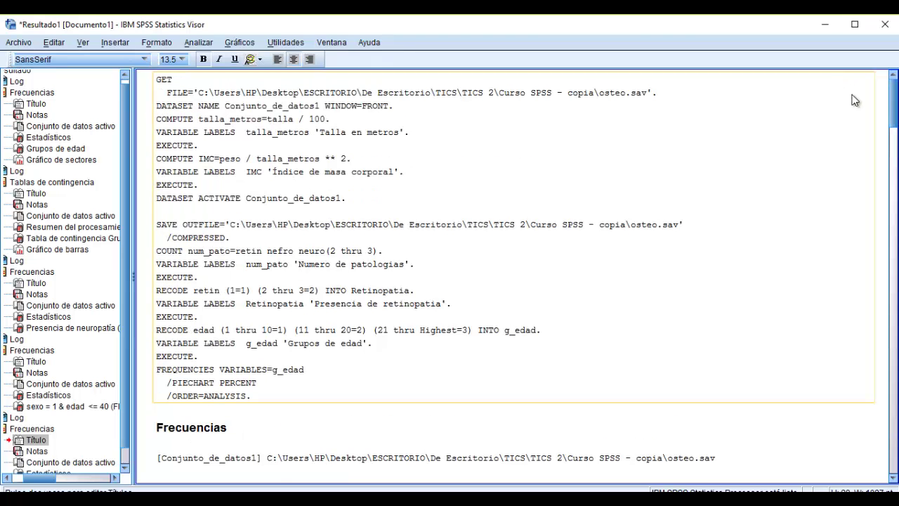
left_click_drag(889, 106, 895, 168)
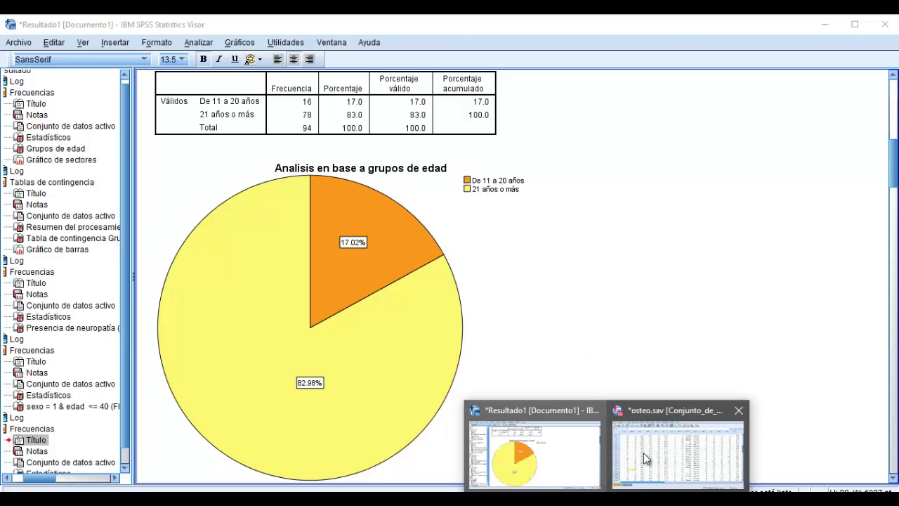
left_click(676, 450)
left_click(175, 41)
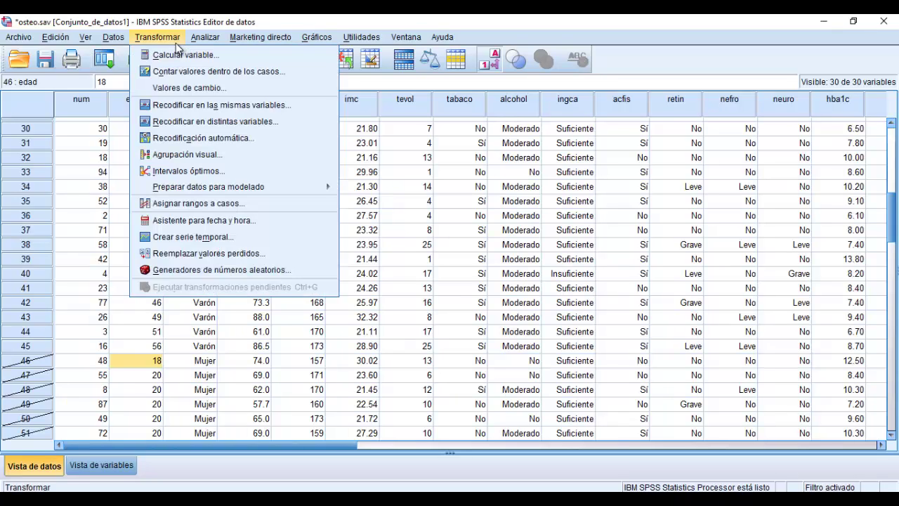
mouse_move(215, 38)
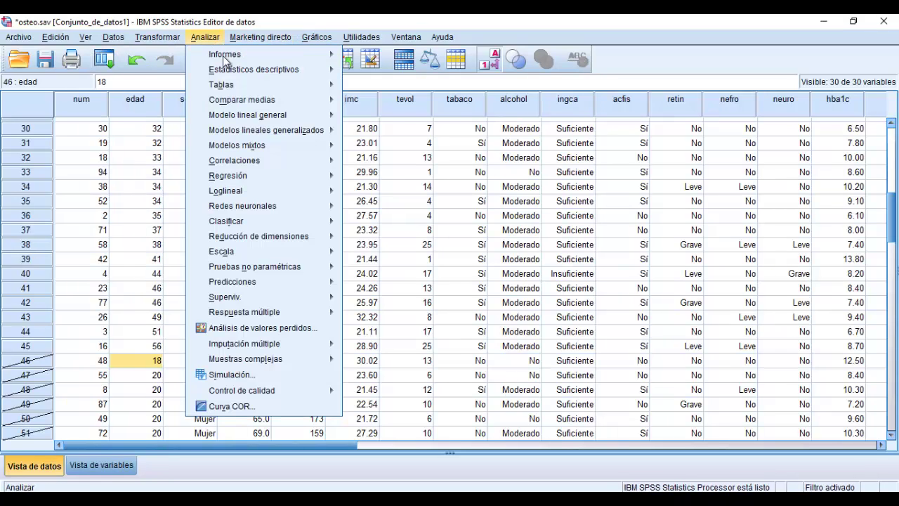
mouse_move(156, 41)
mouse_move(232, 74)
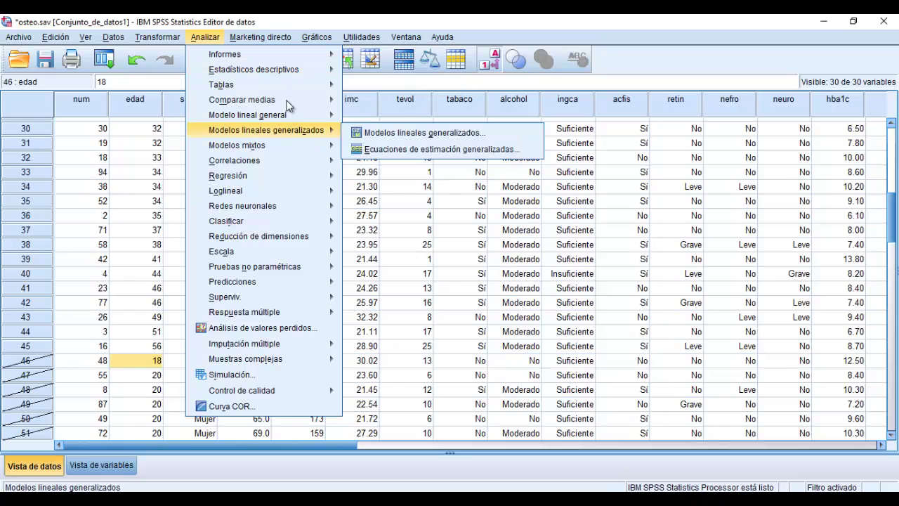
mouse_move(281, 75)
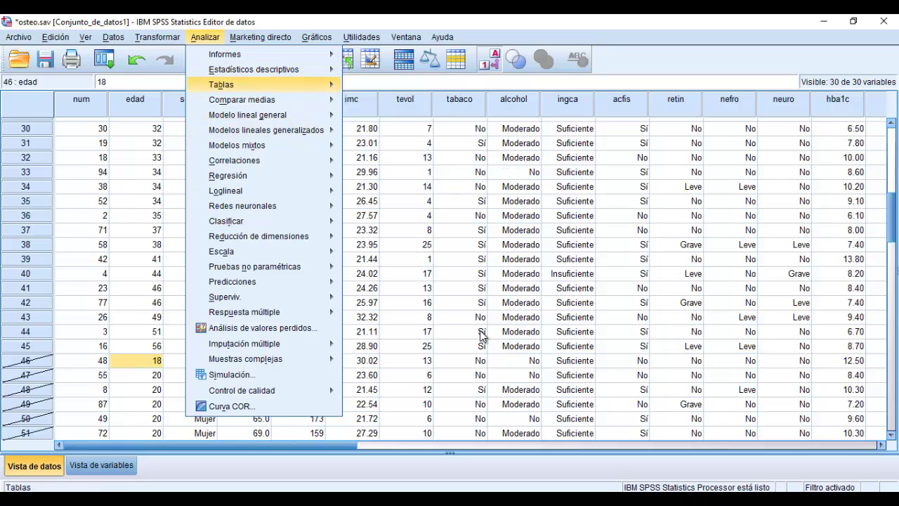
left_click(377, 72)
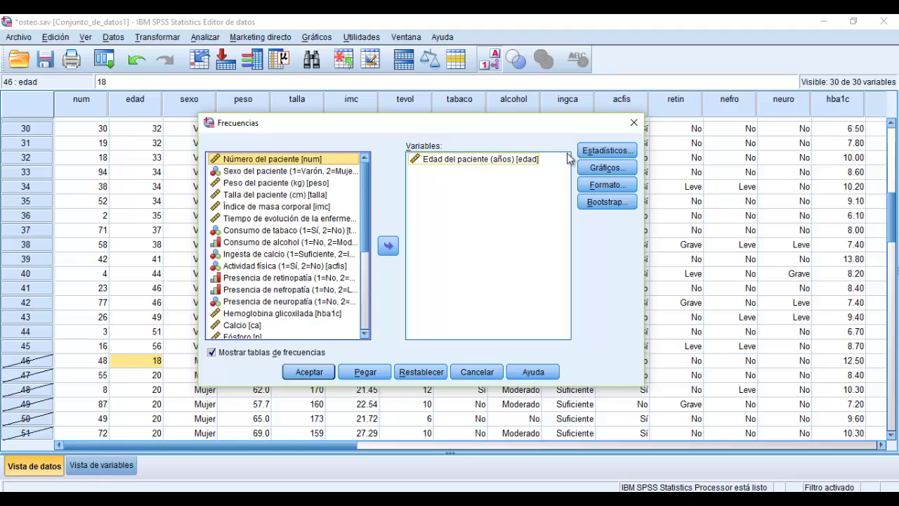
left_click(630, 124)
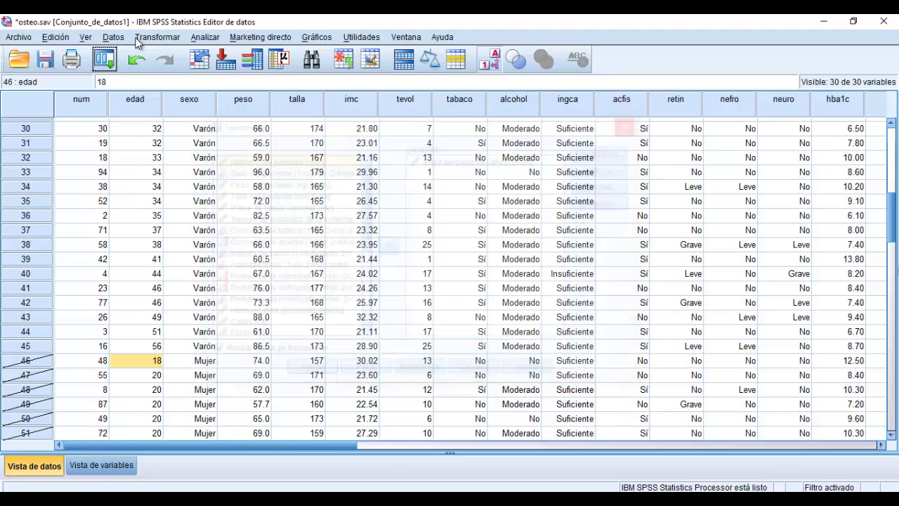
- Reset the case selection to all cases, removing the sexo = 1 filter, and return to the data editor
left_click(114, 37)
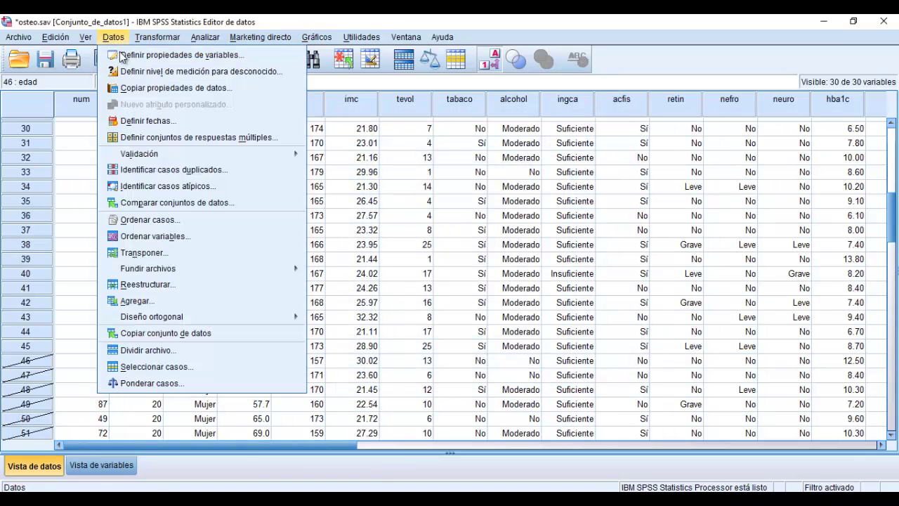
left_click(152, 367)
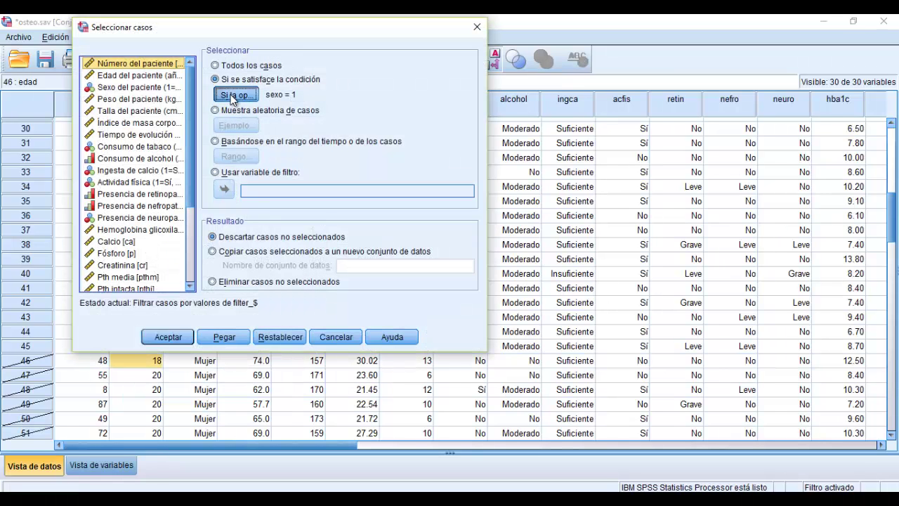
left_click(280, 337)
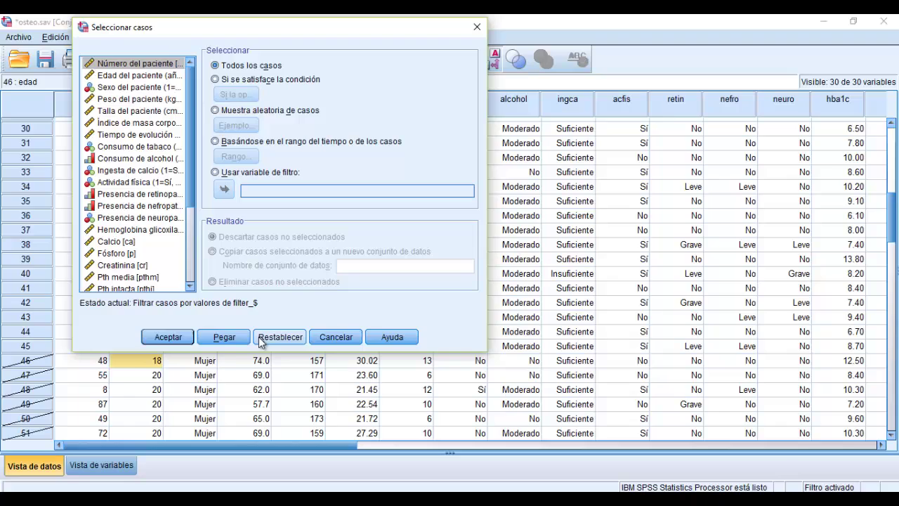
left_click(156, 335)
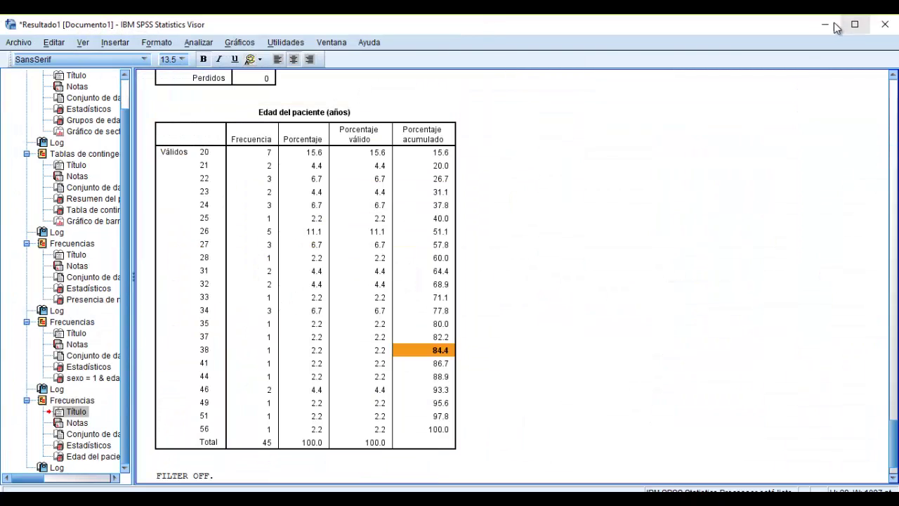
left_click(832, 25)
- Set up a Frecuencias analysis of Edad del paciente with Media, Mediana and Moda as the central tendency statistics
left_click(205, 37)
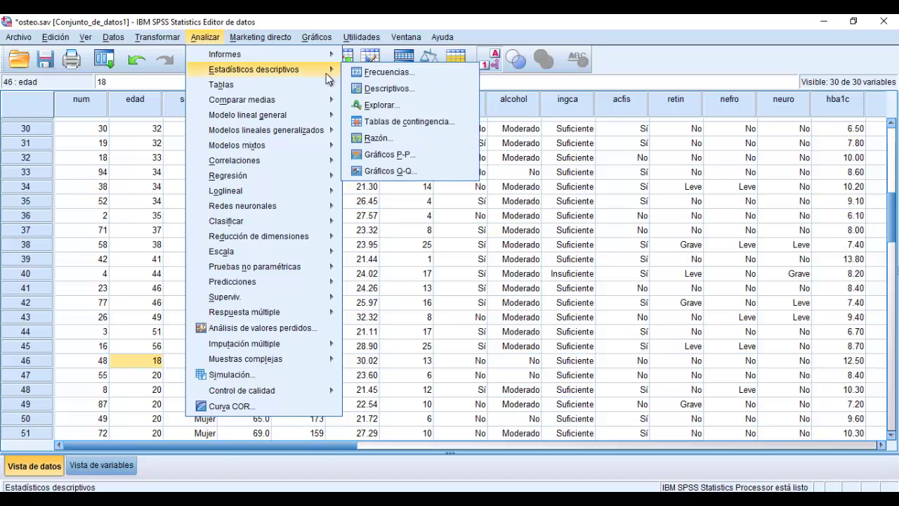
left_click(358, 72)
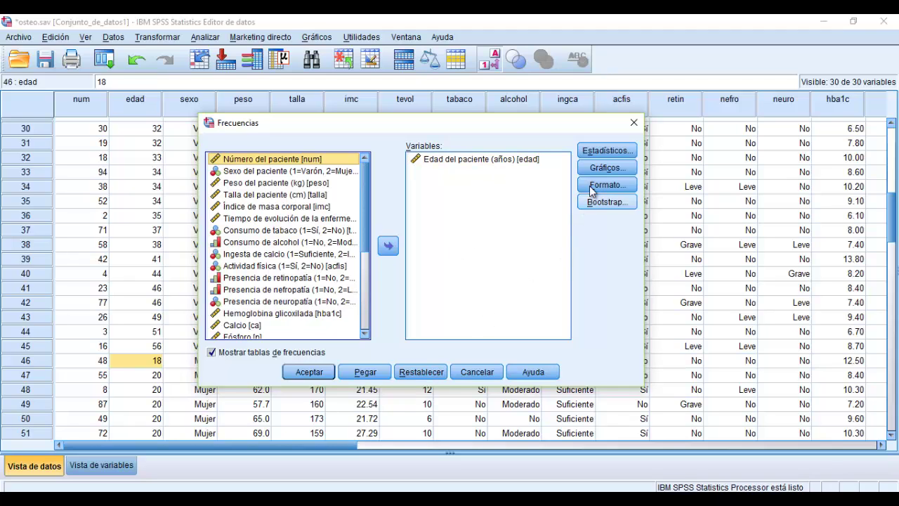
left_click(604, 148)
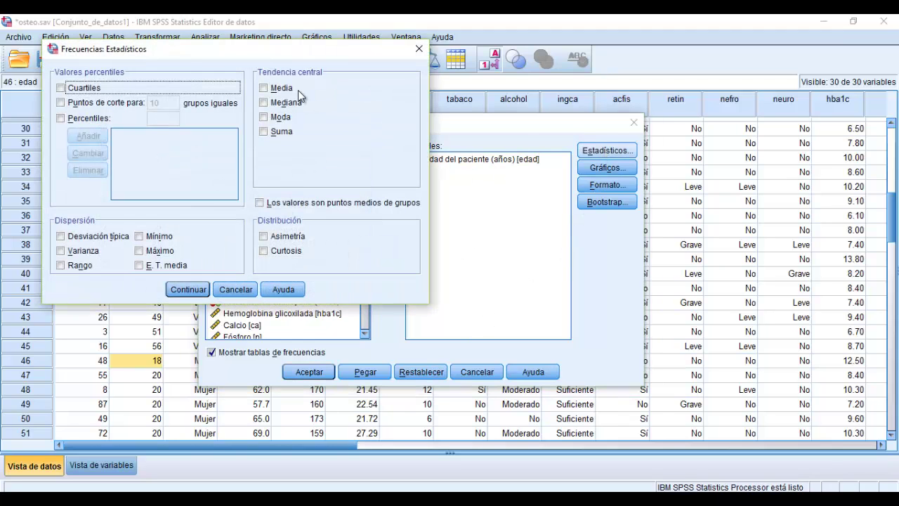
left_click(265, 88)
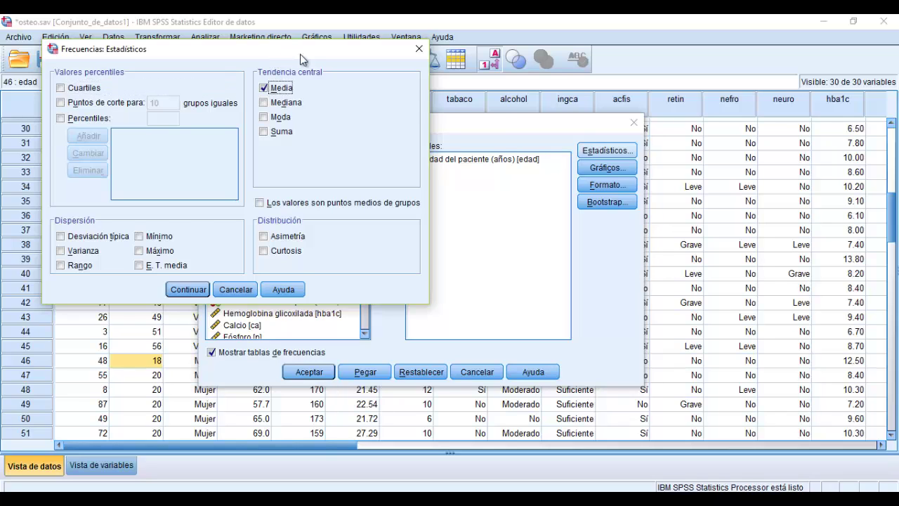
left_click_drag(300, 54, 370, 68)
left_click(335, 131)
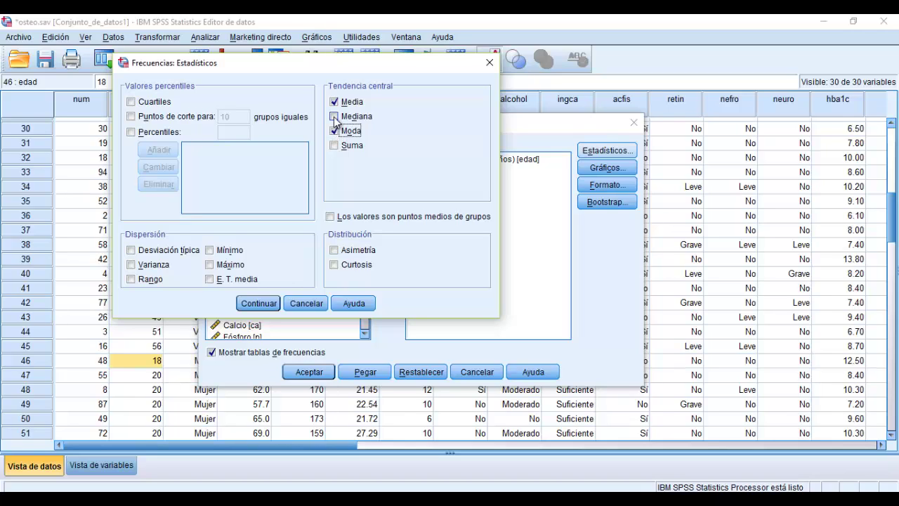
left_click(335, 117)
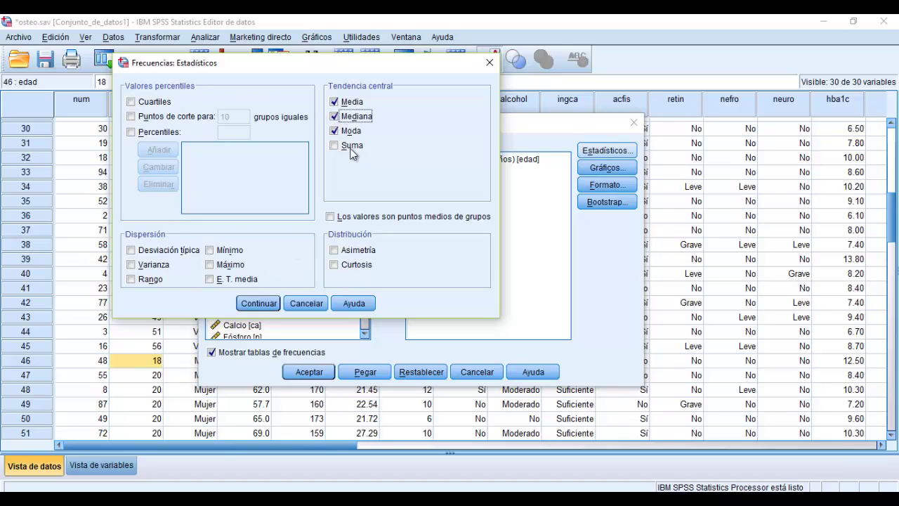
left_click(271, 301)
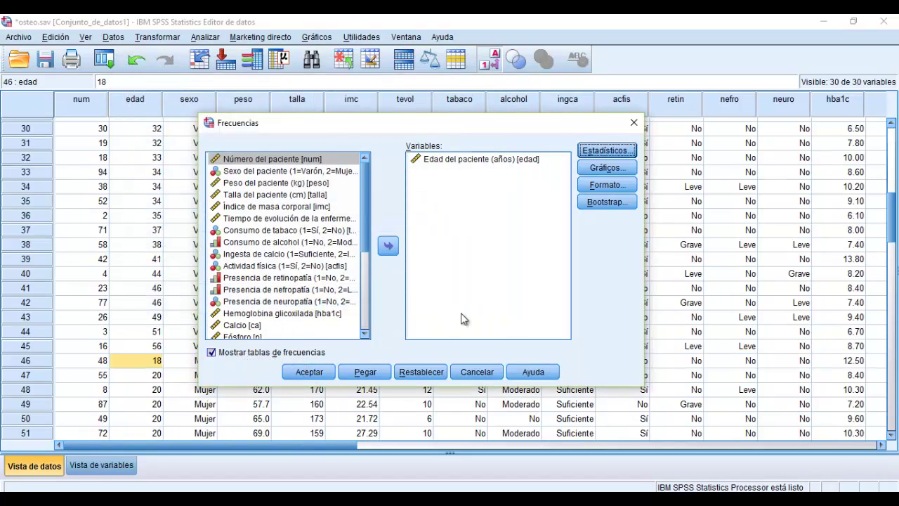
- Leave out the frequency tables, add a histogram with normal curve, and run the age analysis
left_click(212, 353)
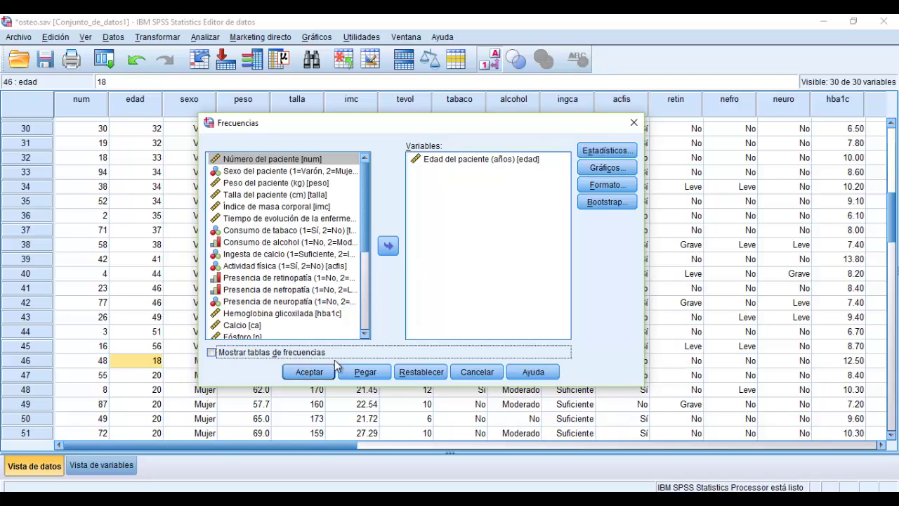
left_click(621, 168)
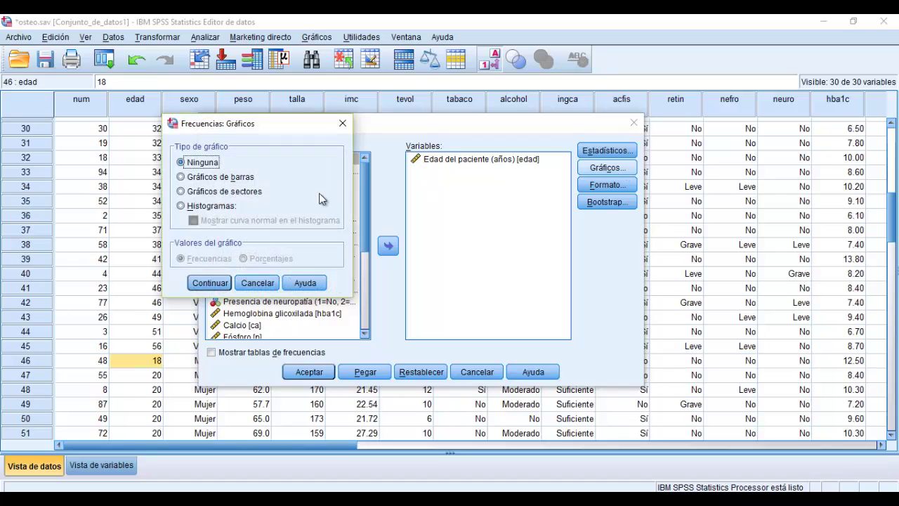
left_click(212, 211)
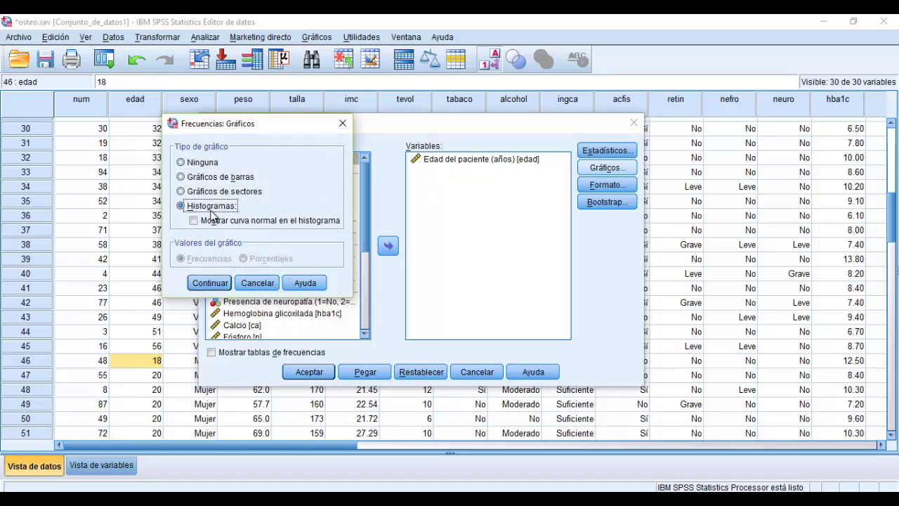
left_click(194, 221)
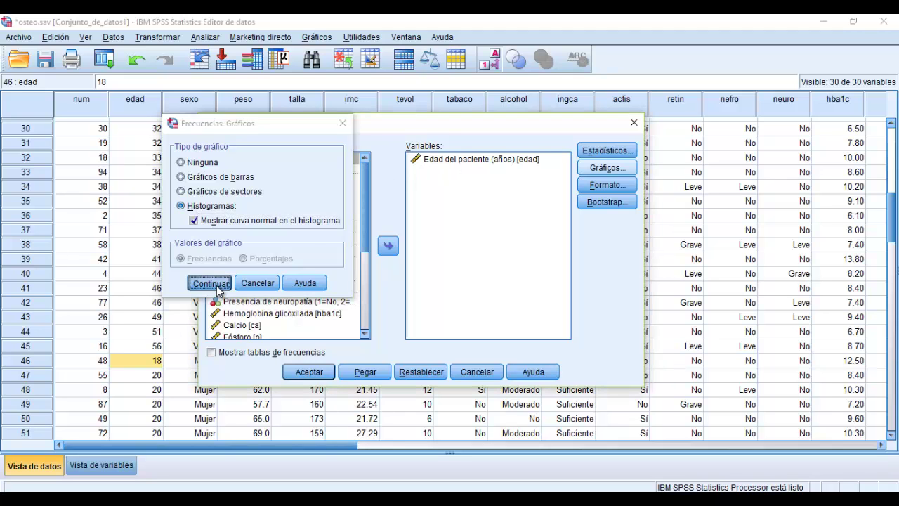
left_click(210, 283)
left_click(310, 373)
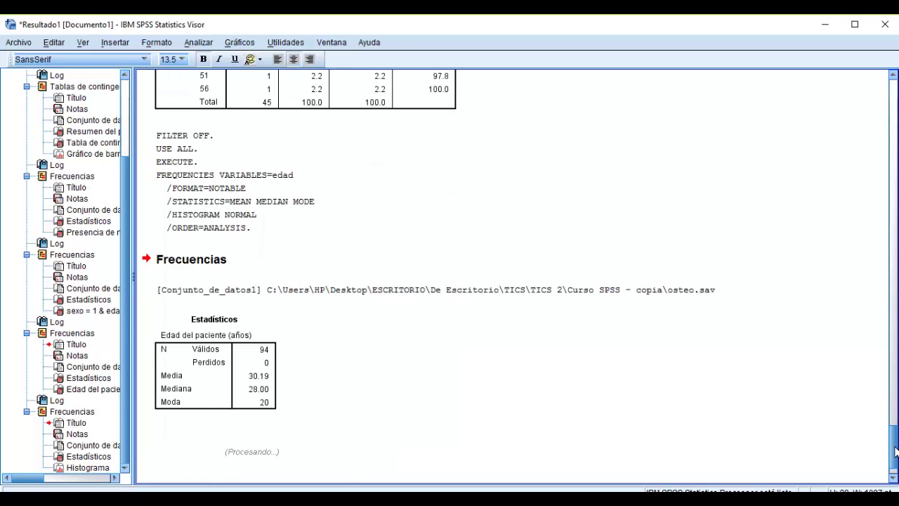
- Examine the age mean, median and mode and the histogram in the output, and go back to the earlier syntax log
left_click(266, 339)
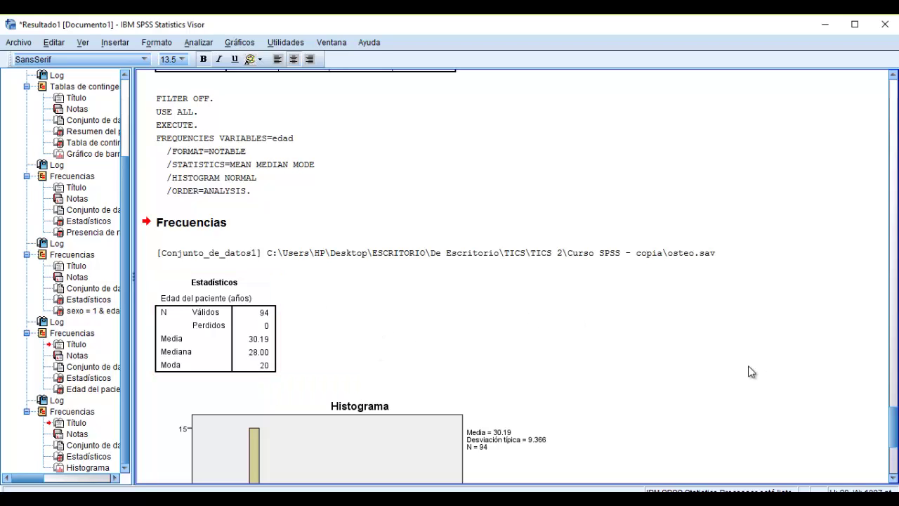
left_click_drag(896, 422, 897, 452)
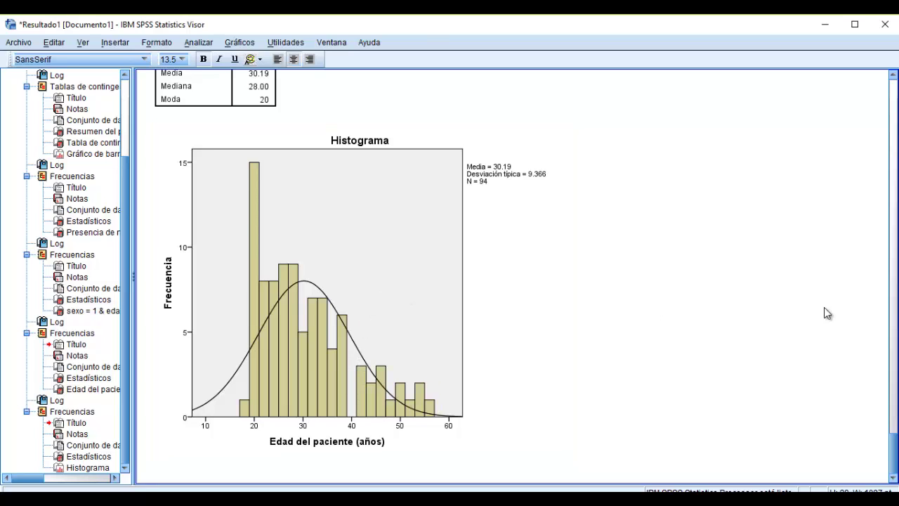
left_click_drag(896, 419, 888, 89)
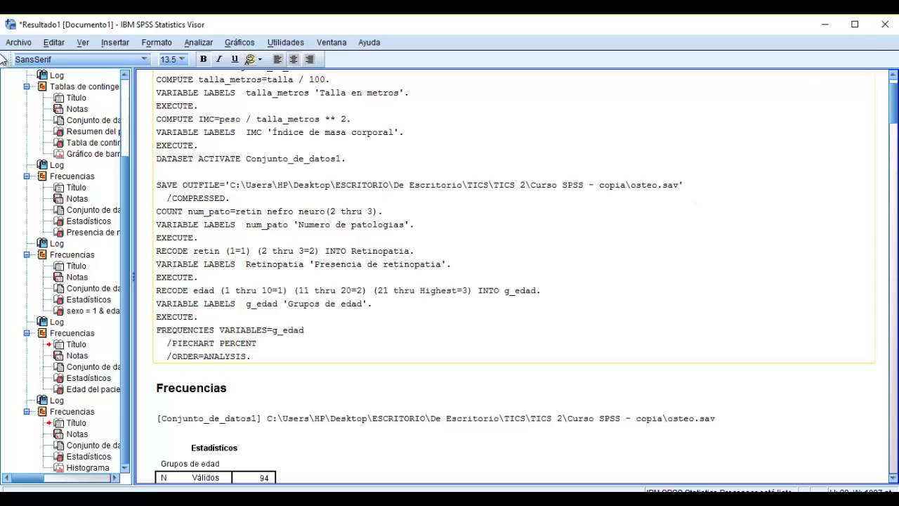
- Minimize the output viewer, the osteo.sav data editor and the Curso SPSS - copia folder window to show the desktop
left_click(18, 43)
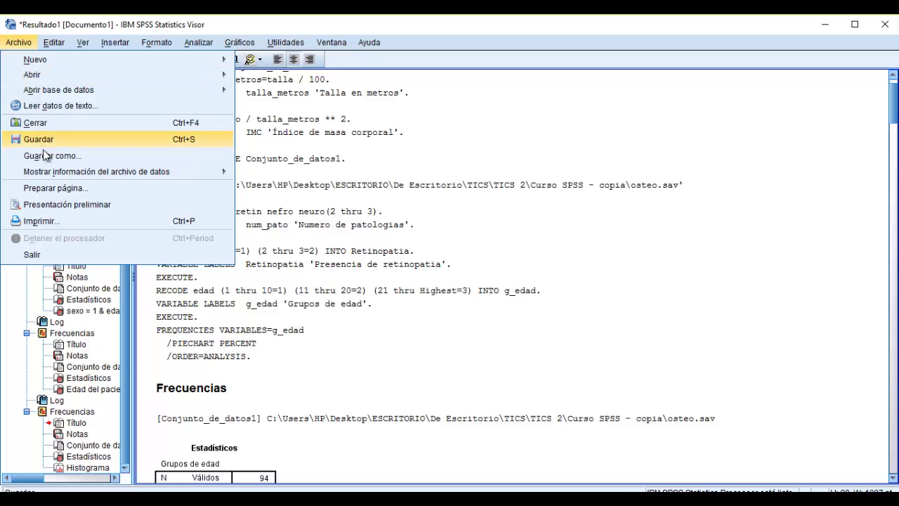
left_click(826, 25)
left_click(825, 24)
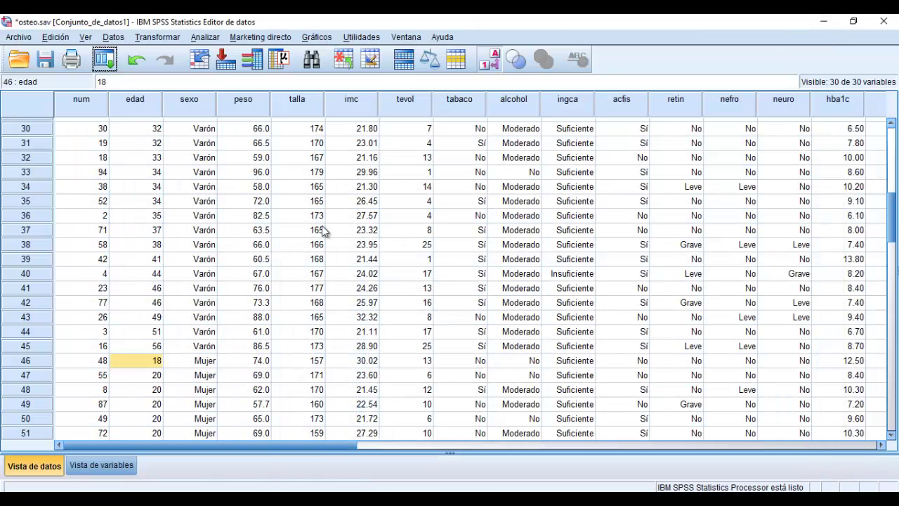
left_click(823, 21)
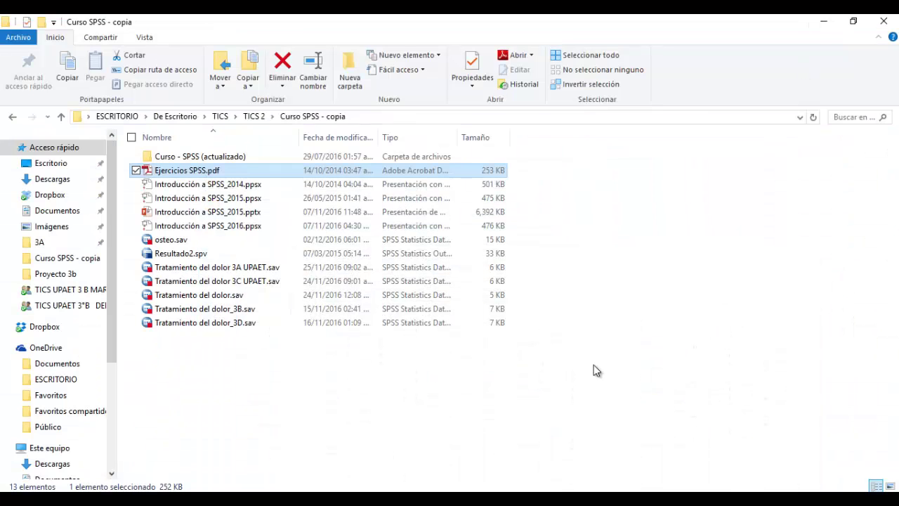
left_click(824, 21)
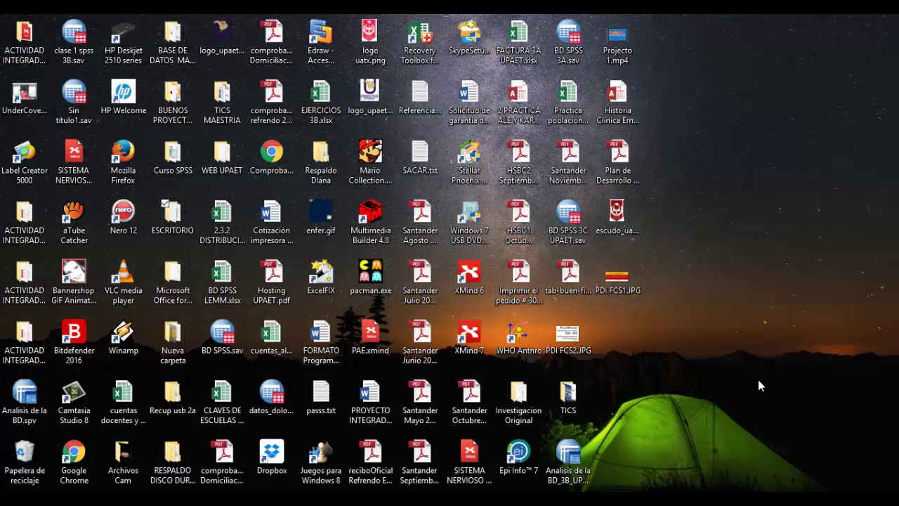